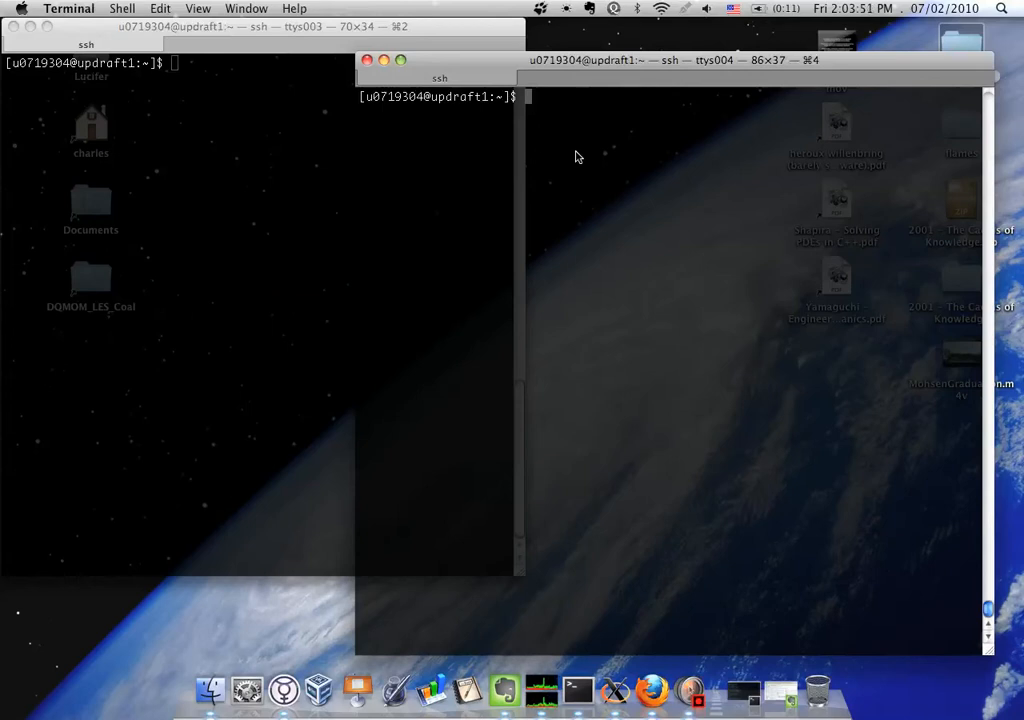
# Change to the personal directory under /scratch/uintah and list its contents
pyautogui.write('cd /sc')
pyautogui.press('Tab')
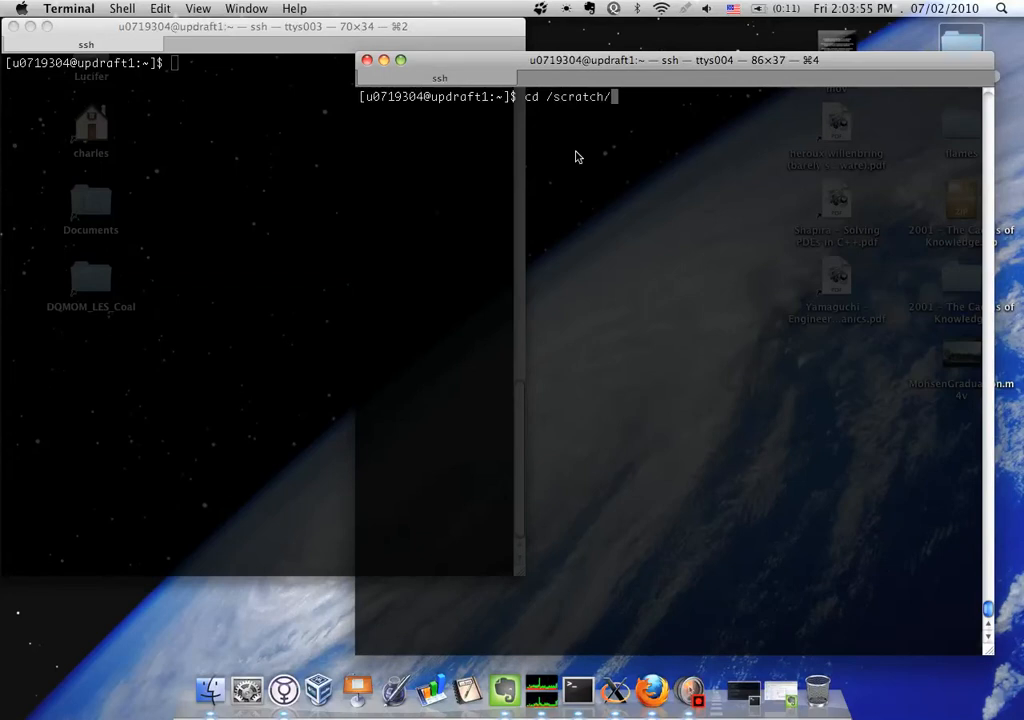
pyautogui.press('Tab')
pyautogui.press('Tab')
pyautogui.write('ui')
pyautogui.press('Tab')
pyautogui.write('mi')
pyautogui.press('Tab')
pyautogui.press('Return')
pyautogui.write('ll')
pyautogui.press('Return')
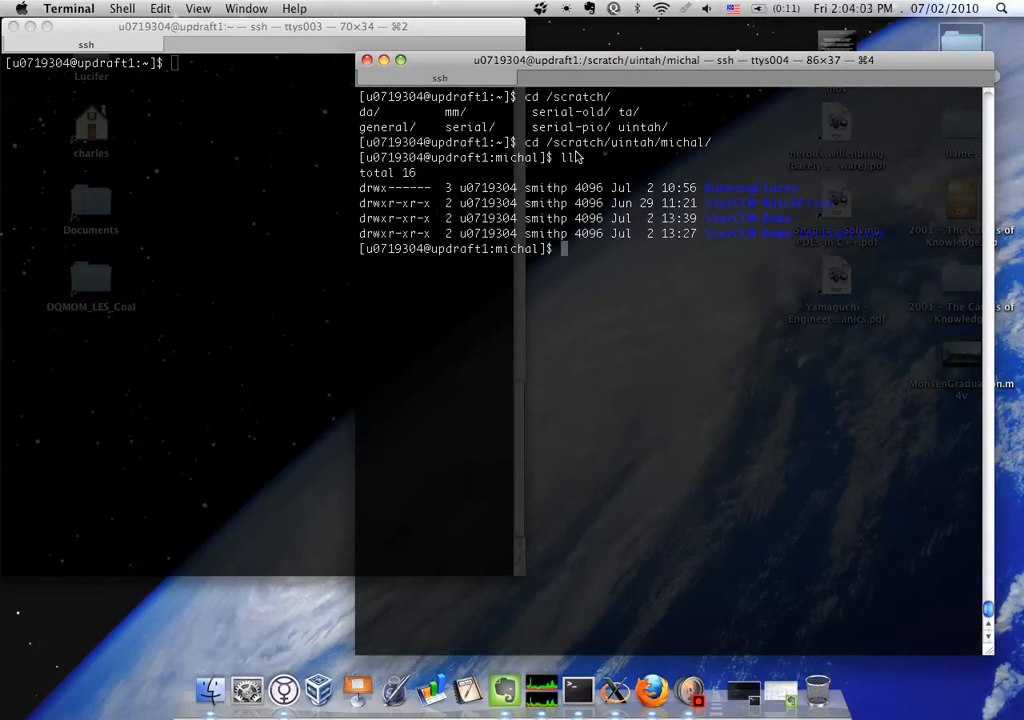
# Enter the StarCCM-BatchFiles directory and list its files
pyautogui.write('cd St')
pyautogui.press('Tab')
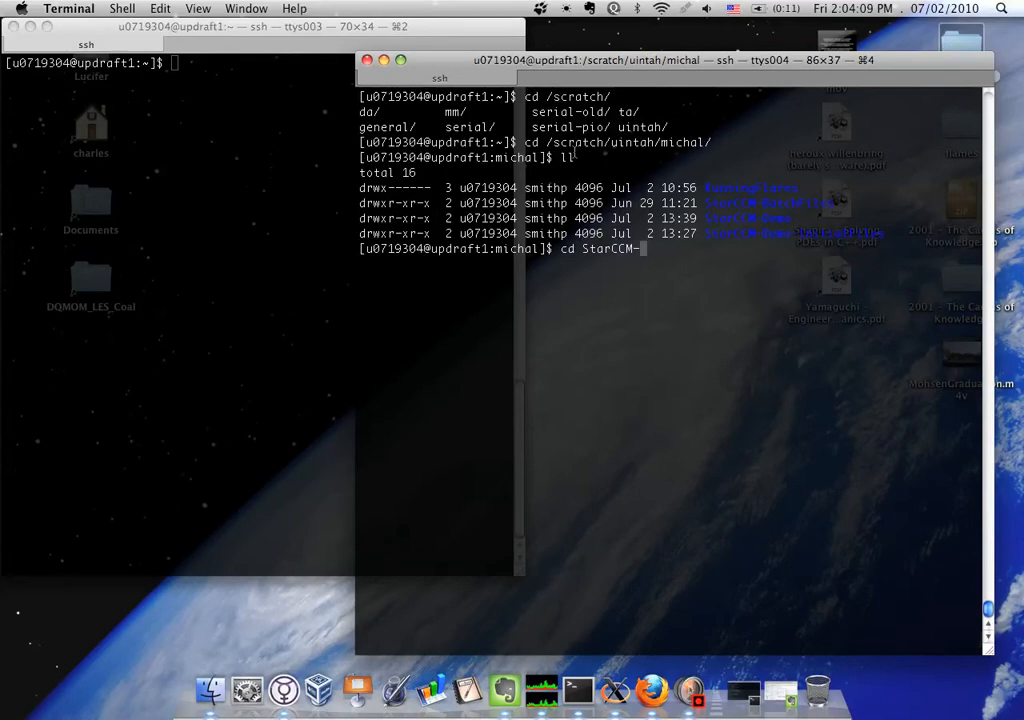
pyautogui.write('B')
pyautogui.press('Tab')
pyautogui.press('Return')
pyautogui.write('ll')
pyautogui.press('Return')
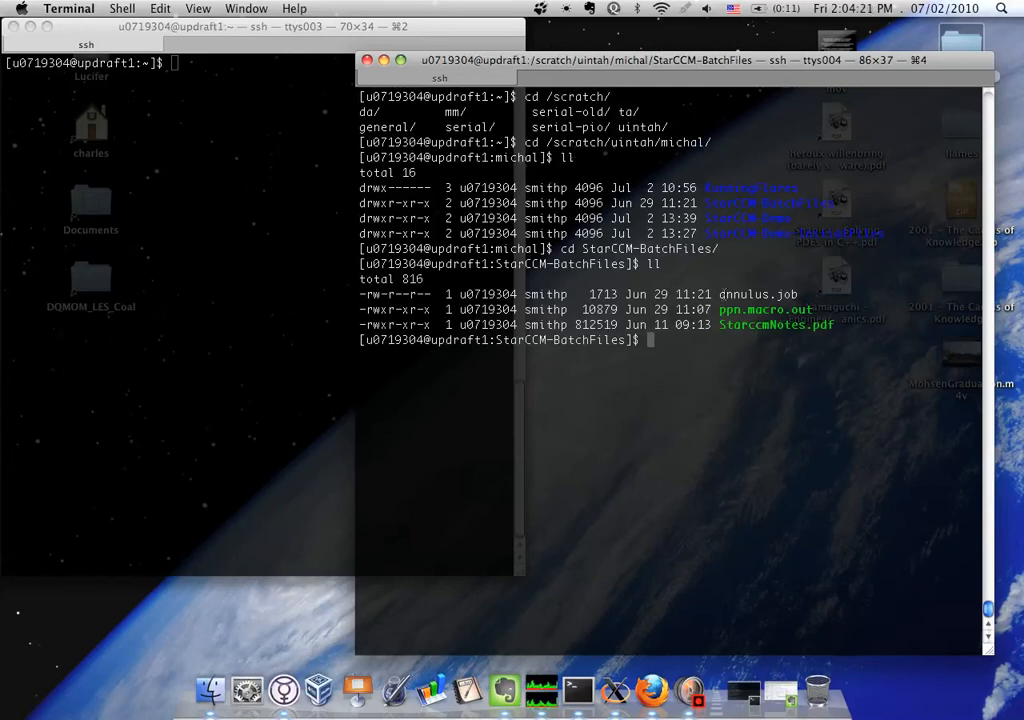
# Point out annulus.job, ppn.macro.out and StarccmNotes.pdf by highlighting their names in the listing
pyautogui.moveTo(722, 294); pyautogui.dragTo(799, 294)
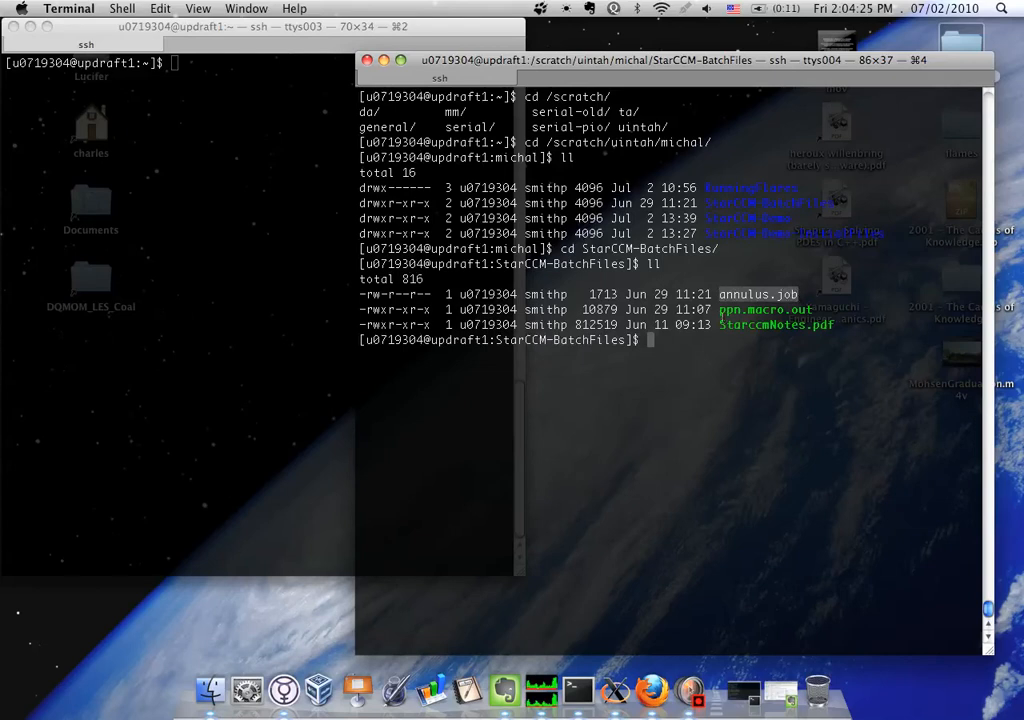
pyautogui.click(722, 310)
pyautogui.moveTo(722, 310); pyautogui.dragTo(815, 310)
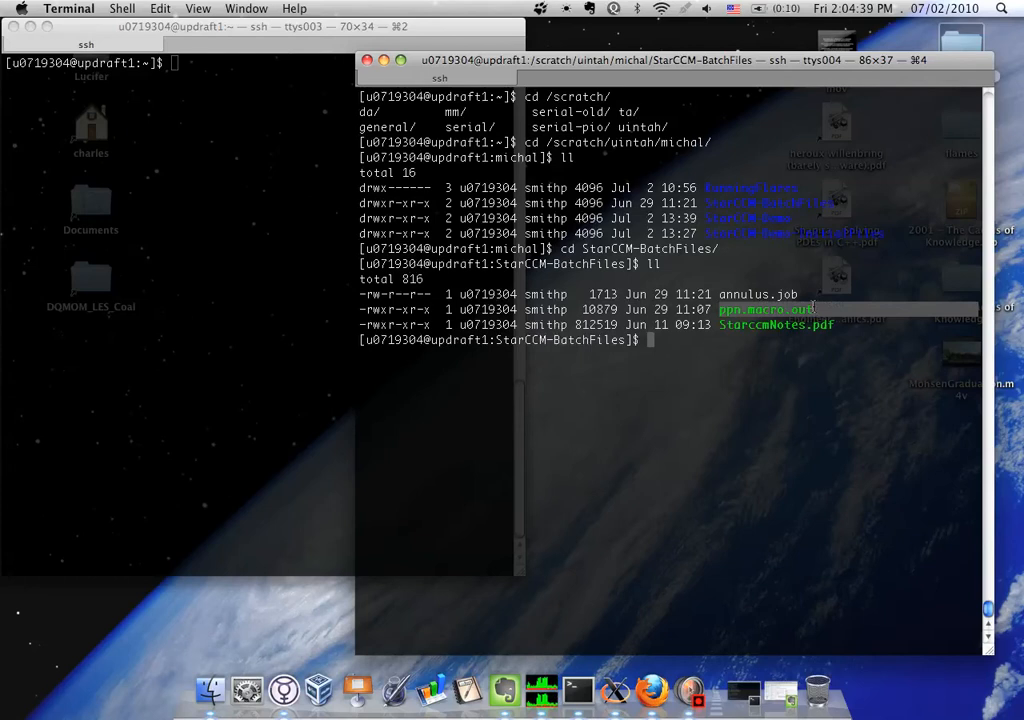
pyautogui.click(733, 311)
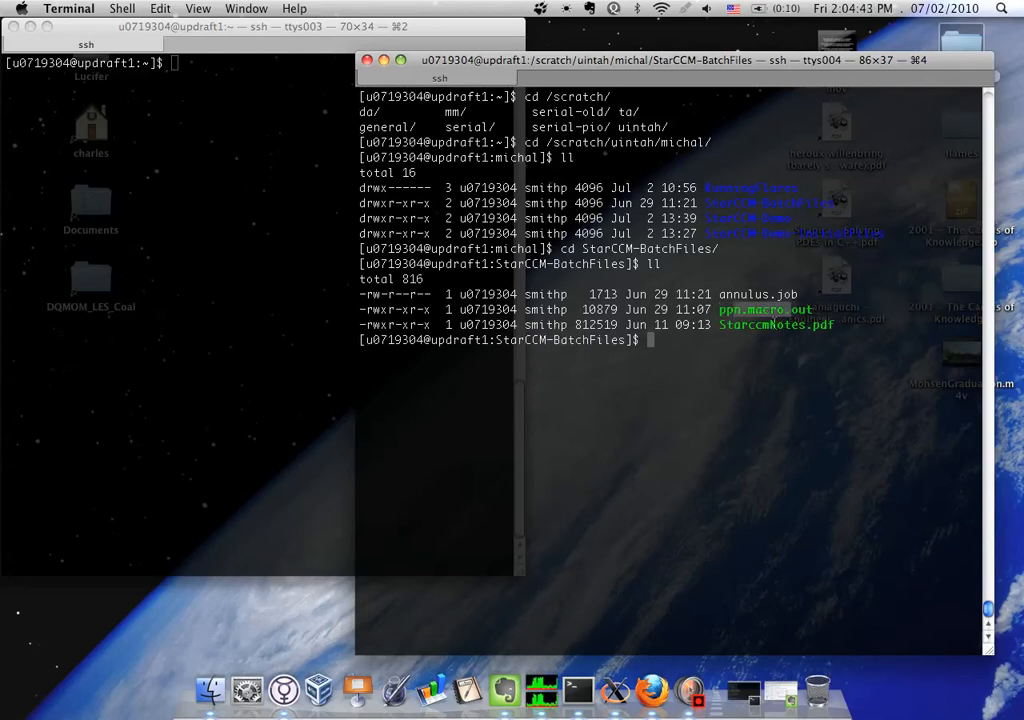
pyautogui.moveTo(719, 325); pyautogui.dragTo(754, 326)
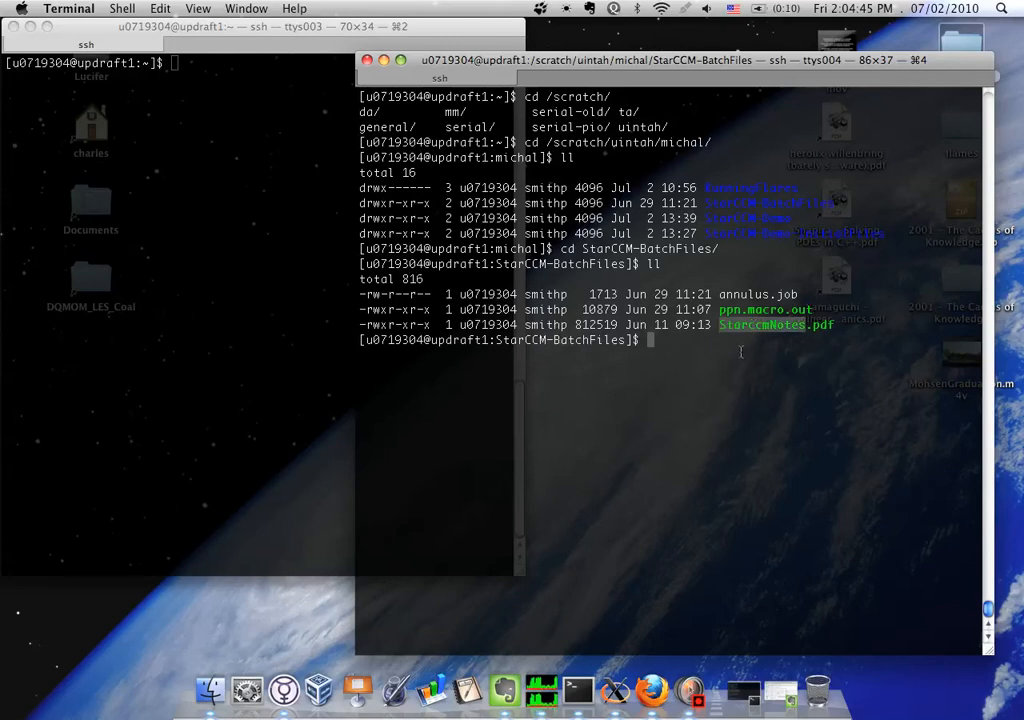
pyautogui.click(742, 350)
# Open StarccmNotes.pdf with xpdf
pyautogui.write('xpdf')
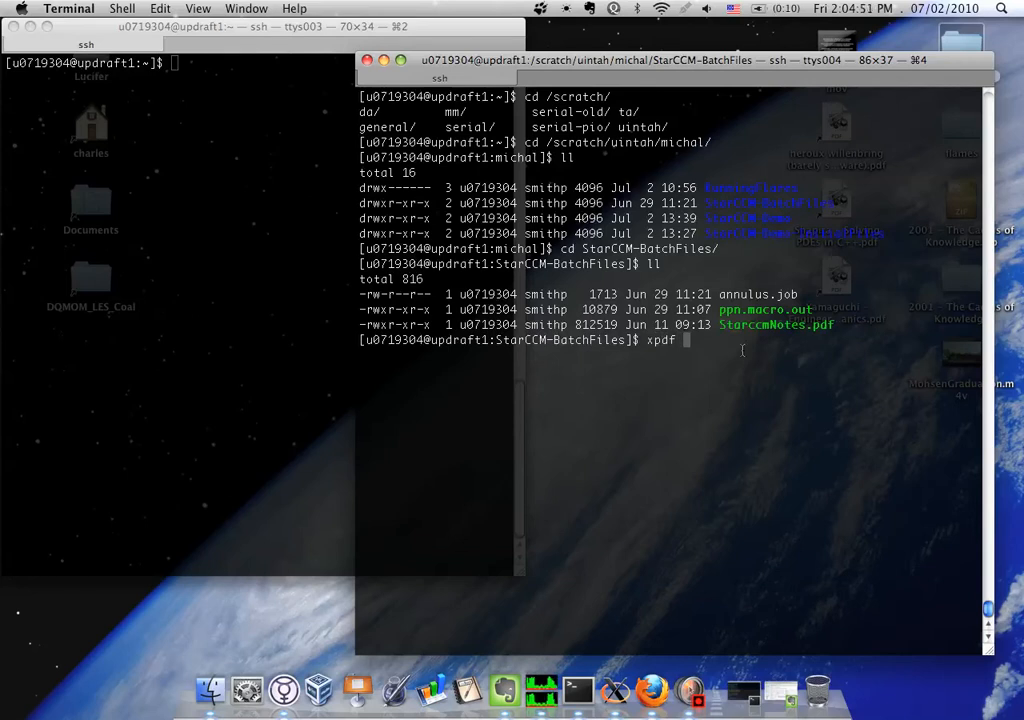
pyautogui.write(' St')
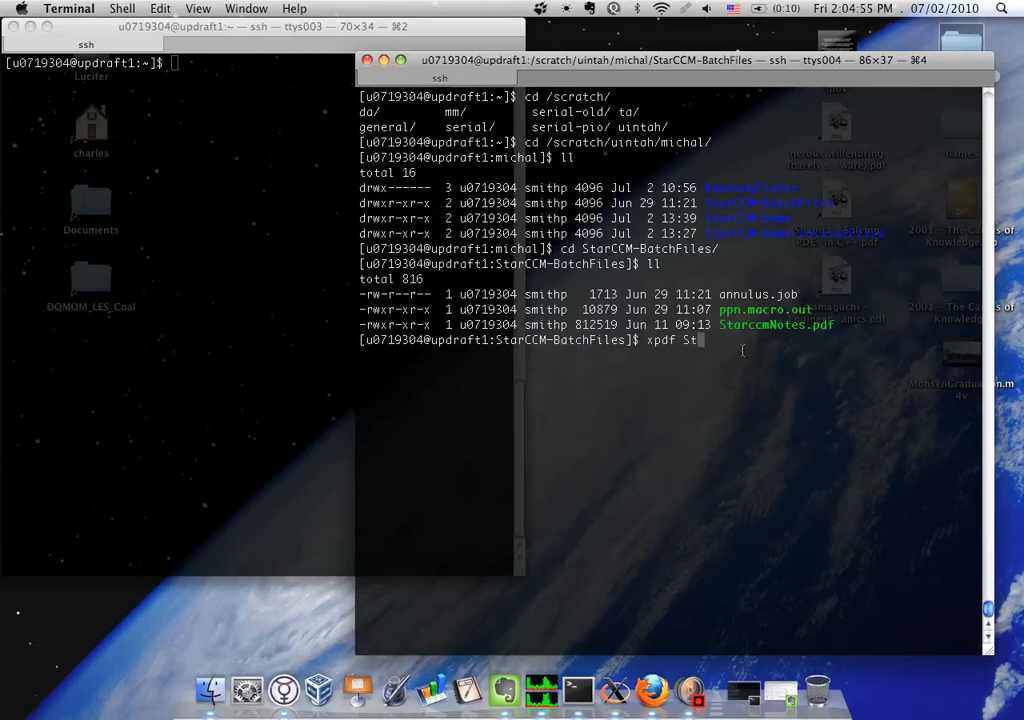
pyautogui.press('Tab')
pyautogui.press('Return')
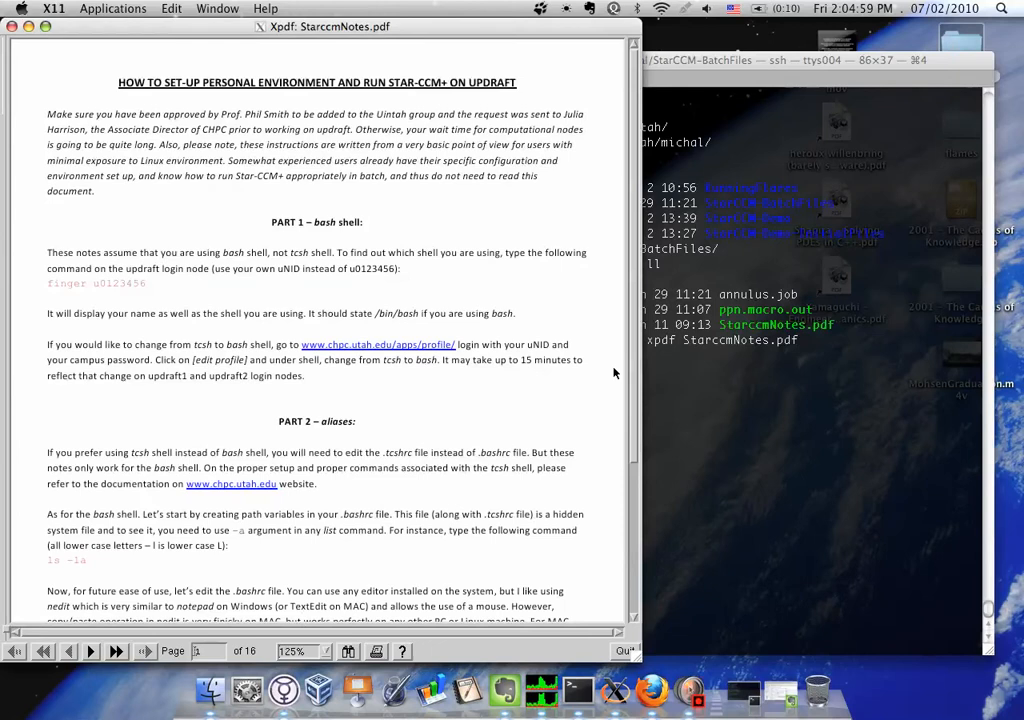
# Look through the first four pages of the Star-CCM+ setup notes and close the document
pyautogui.moveTo(637, 358); pyautogui.dragTo(557, 484)
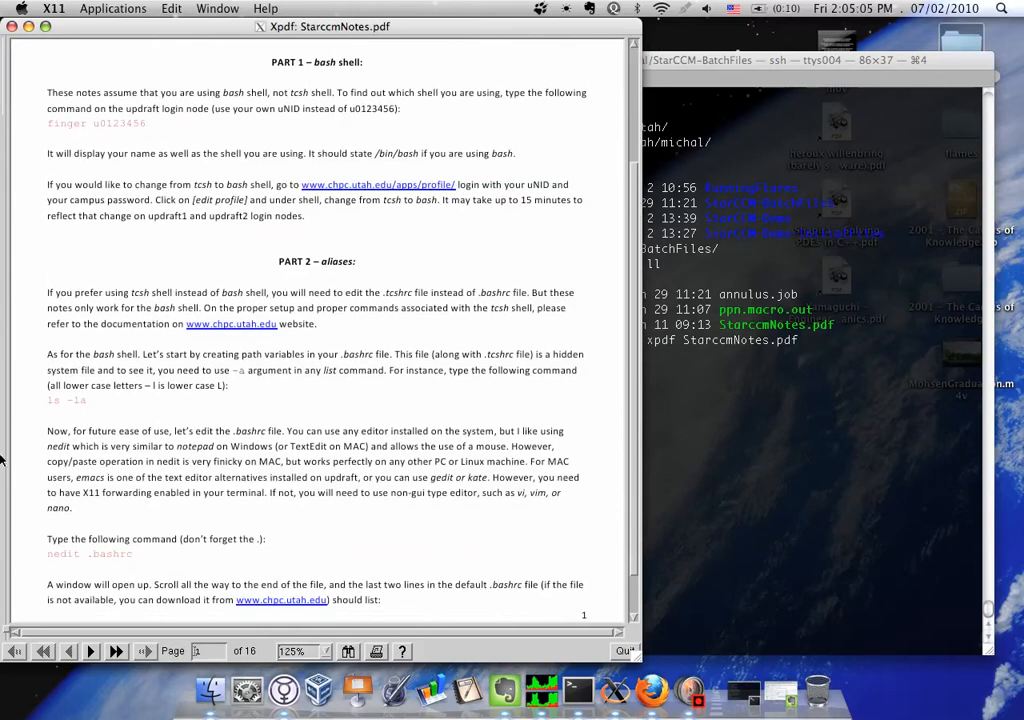
pyautogui.click(90, 651)
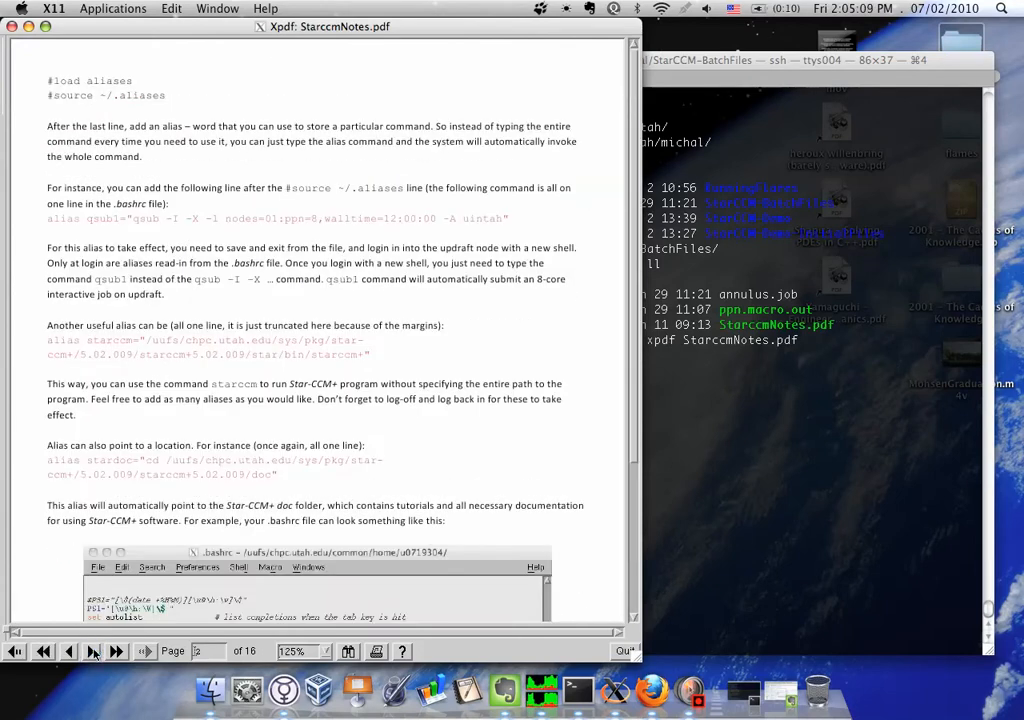
pyautogui.click(90, 651)
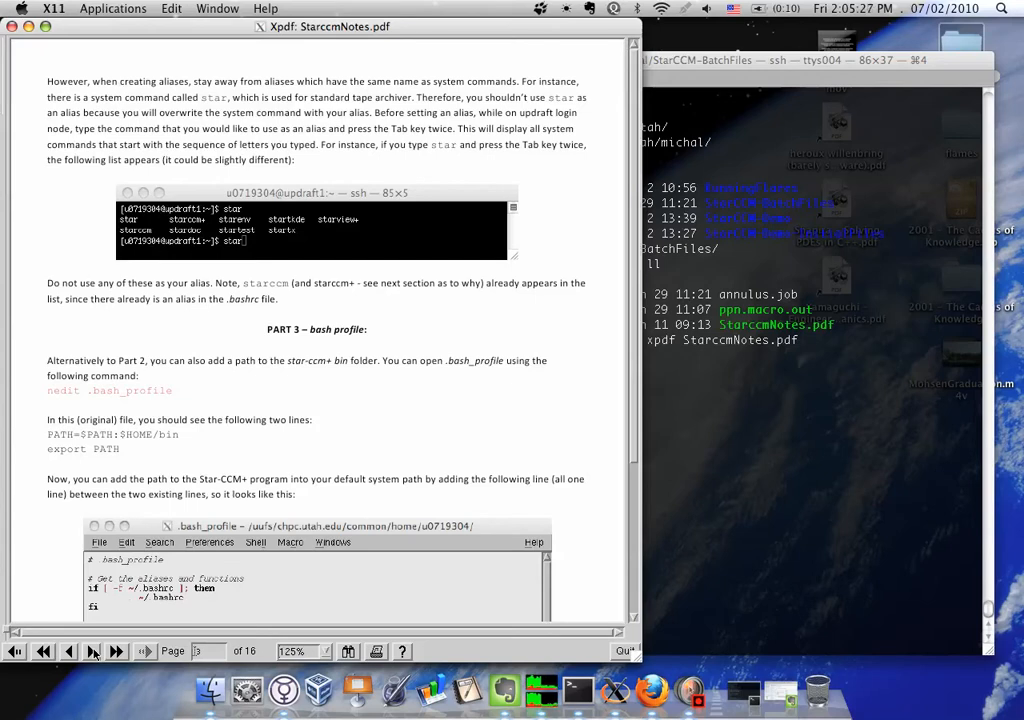
pyautogui.click(92, 651)
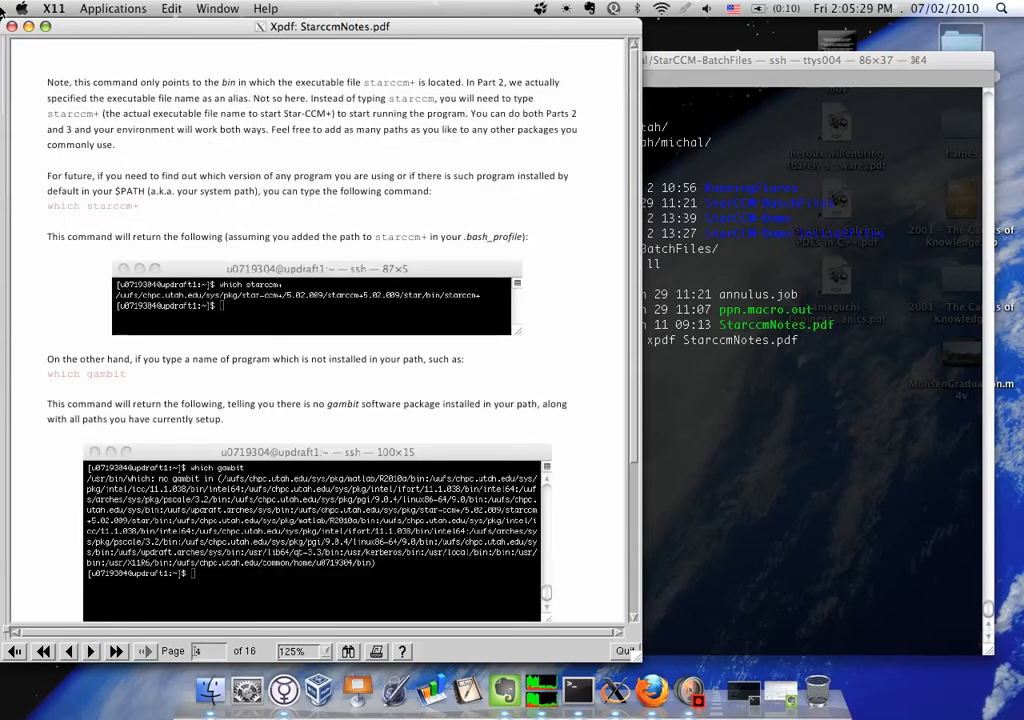
pyautogui.click(12, 26)
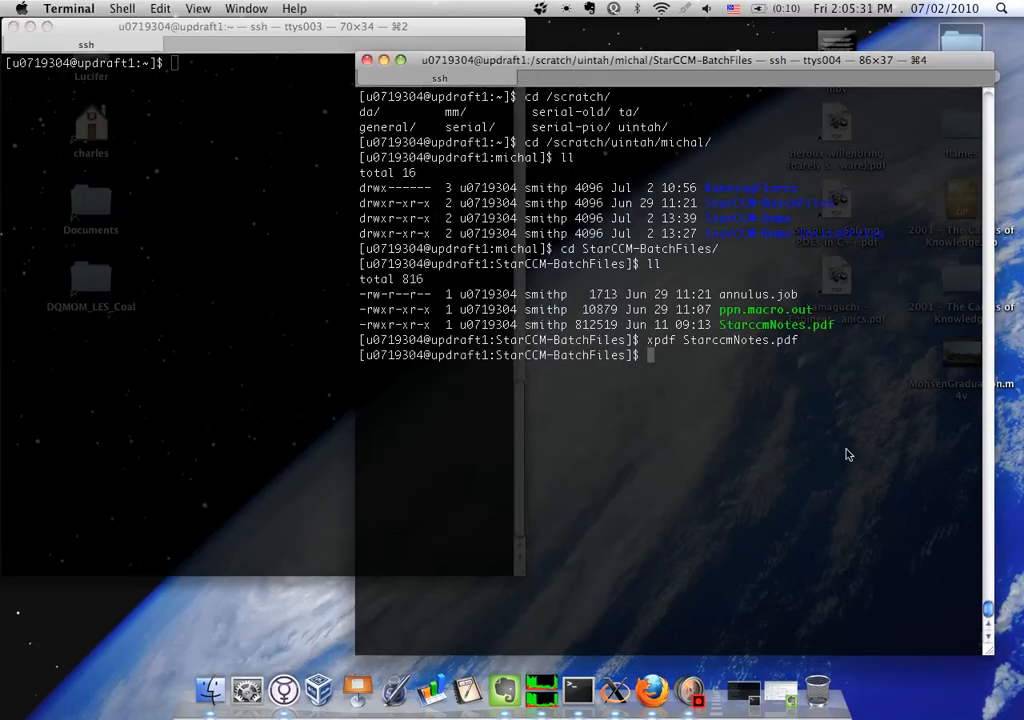
# Return to the parent directory and list its contents
pyautogui.write('cd ../')
pyautogui.press('Return')
pyautogui.write('l')
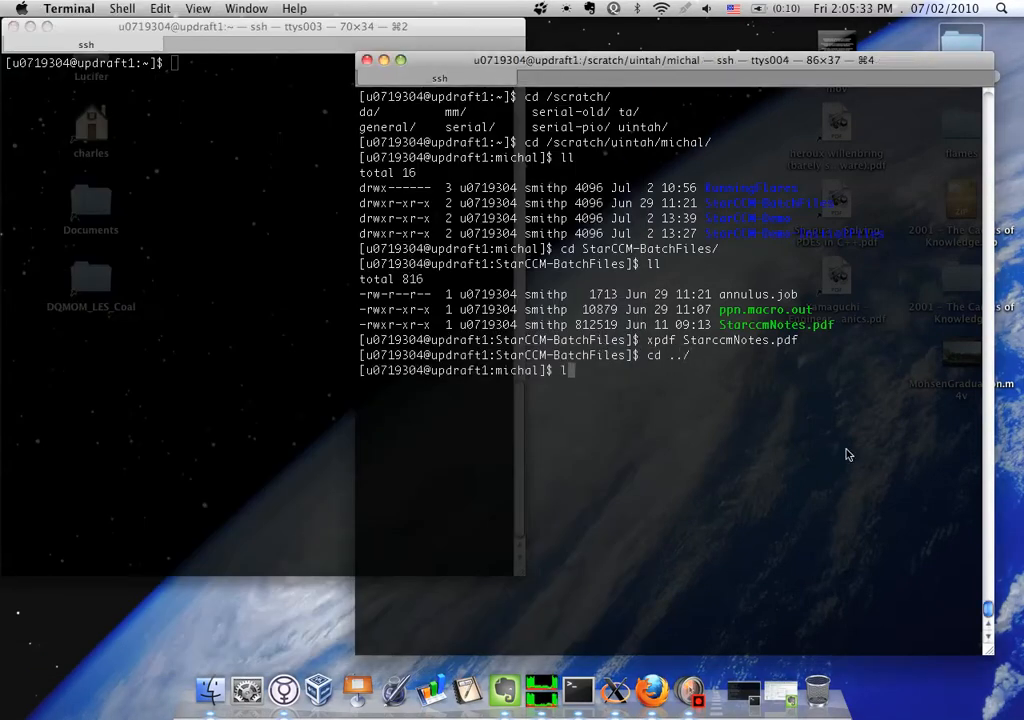
pyautogui.write('l')
pyautogui.press('Return')
# Enter the StarCCM-Demo directory and check its contents and full path
pyautogui.write('cd')
pyautogui.press('BackSpace')
pyautogui.press('BackSpace')
pyautogui.write('cd St')
pyautogui.press('Tab')
pyautogui.write('D')
pyautogui.press('Tab')
pyautogui.press('Return')
pyautogui.write('ll')
pyautogui.press('Return')
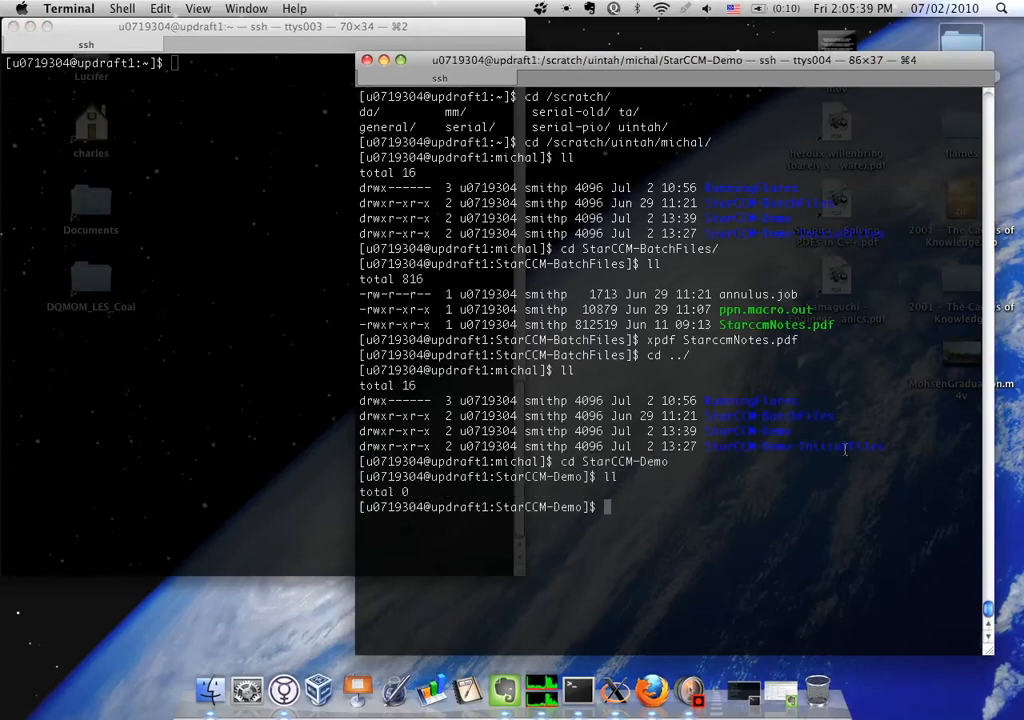
pyautogui.write('pwd')
pyautogui.press('Return')
# Jump to the Star-CCM+ documentation directory with the stardoc alias and print its full path
pyautogui.write('st')
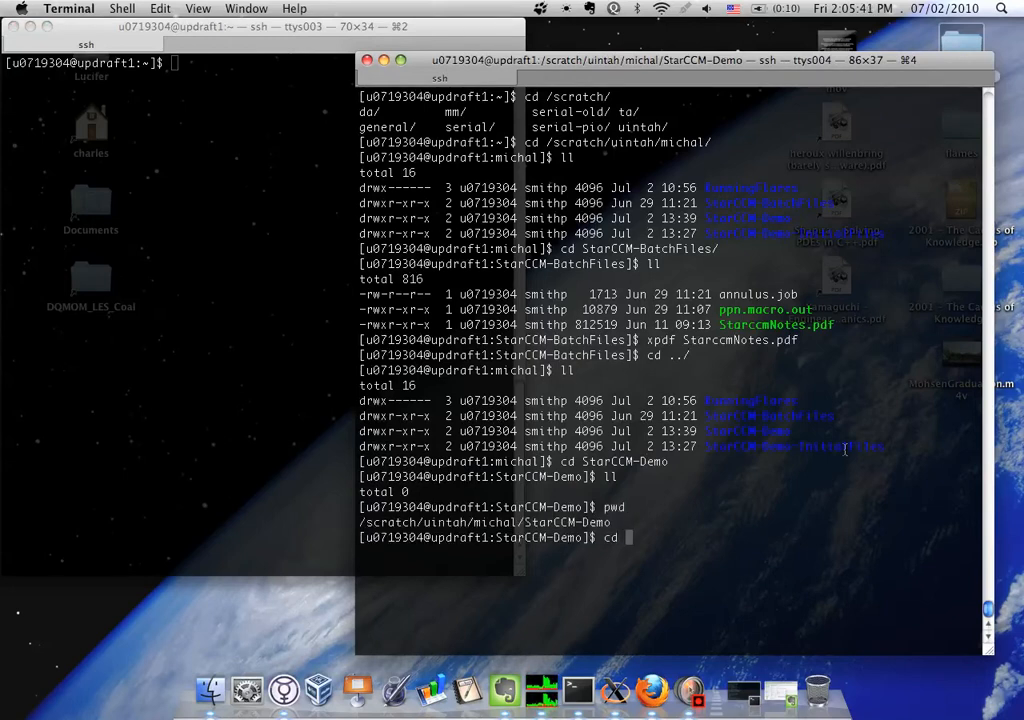
pyautogui.write('ardoc')
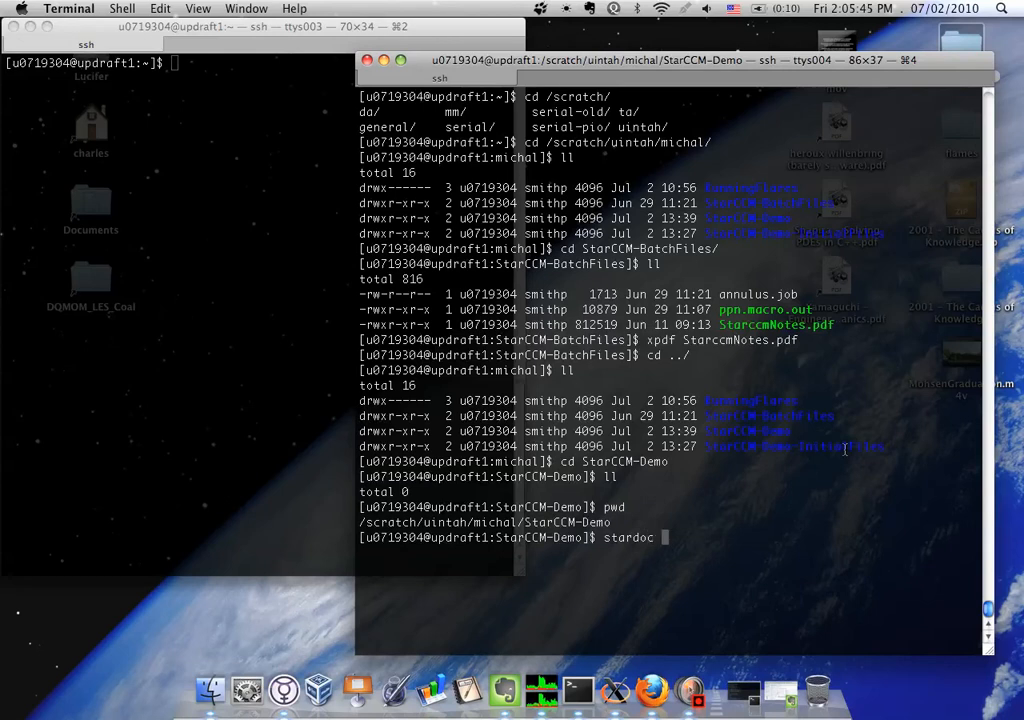
pyautogui.press('Return')
pyautogui.write('cd')
pyautogui.press('BackSpace')
pyautogui.press('BackSpace')
pyautogui.press('BackSpace')
pyautogui.write('pwd')
pyautogui.press('Return')
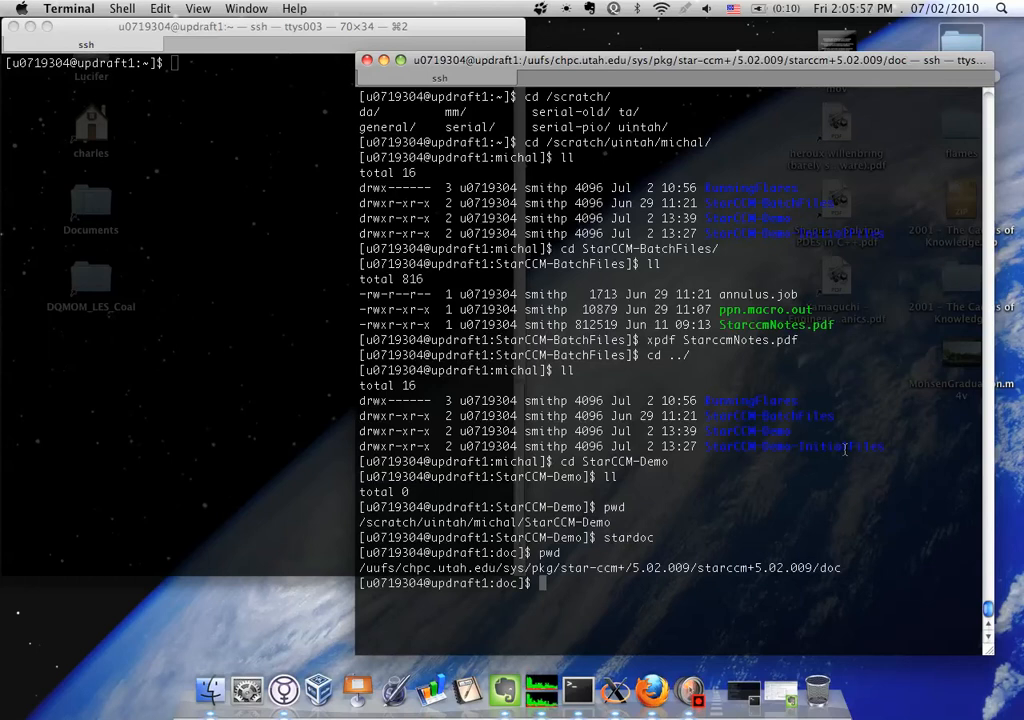
# List the contents of the Star-CCM+ documentation directory
pyautogui.write('ll')
pyautogui.press('Return')
pyautogui.write('ll')
pyautogui.press('Return')
# Enter the validations directory and list its example cases
pyautogui.write('cd va')
pyautogui.press('Tab')
pyautogui.press('Return')
pyautogui.write('ll')
pyautogui.press('Return')
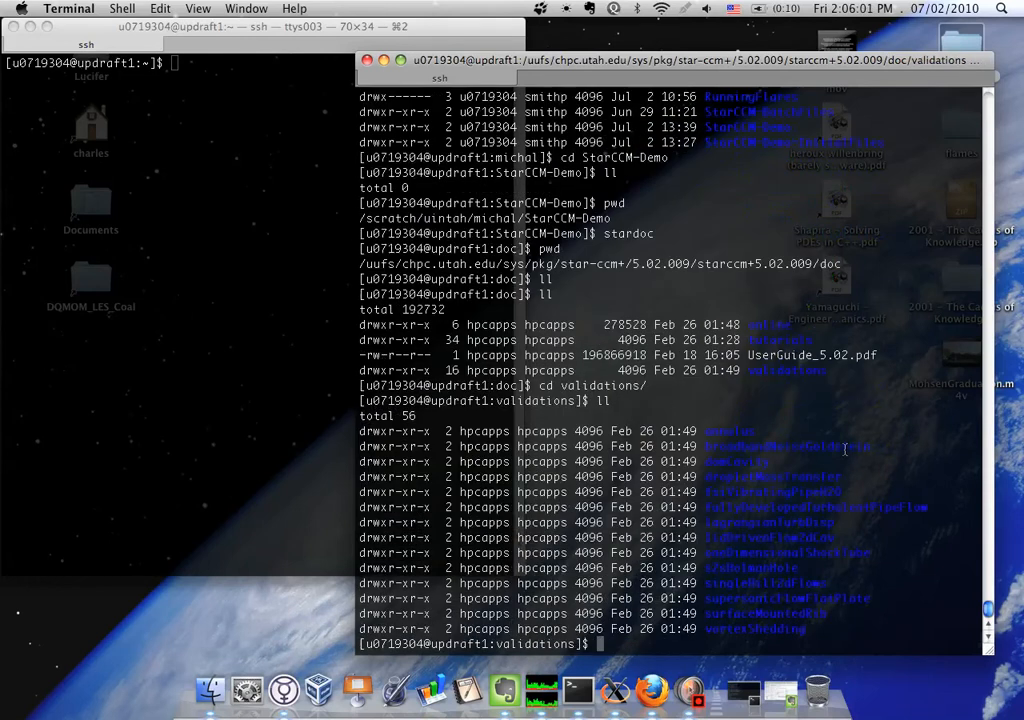
# Enter the annulus case directory and list its files
pyautogui.write('cd a')
pyautogui.press('Tab')
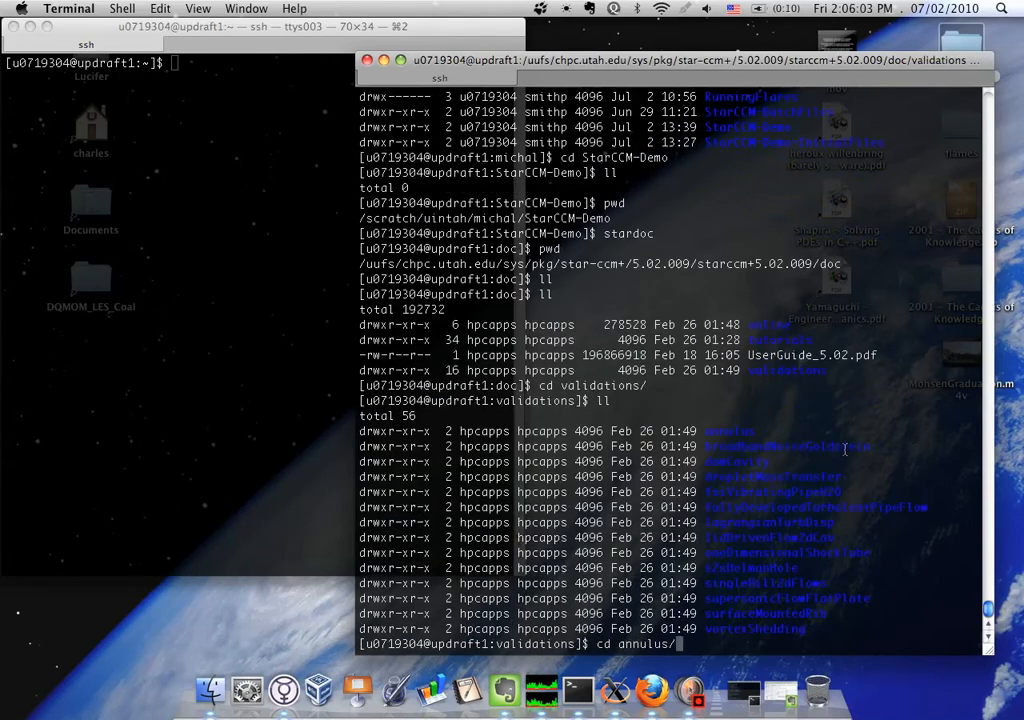
pyautogui.press('Return')
pyautogui.write('ll')
pyautogui.press('Return')
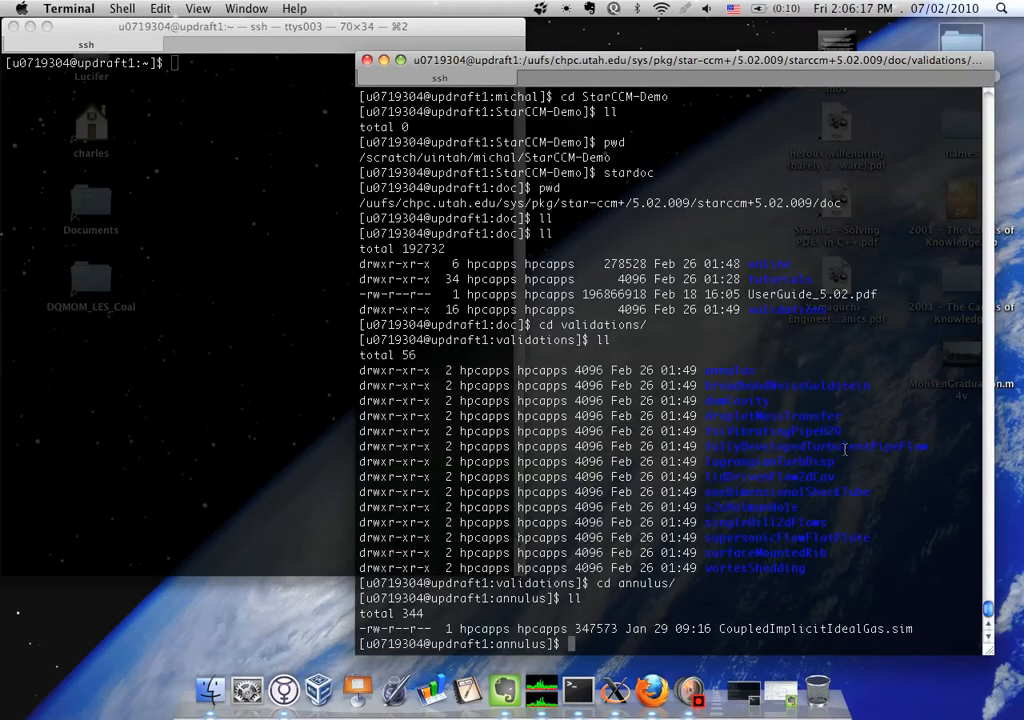
# Copy CoupledImplicitIdealGas.sim into the StarCCM-Demo directory on scratch, reusing the full path printed earlier
pyautogui.write('c p Cou')
pyautogui.press('BackSpace')
pyautogui.press('BackSpace')
pyautogui.press('BackSpace')
pyautogui.press('BackSpace')
pyautogui.press('BackSpace')
pyautogui.press('BackSpace')
pyautogui.write('p Cou')
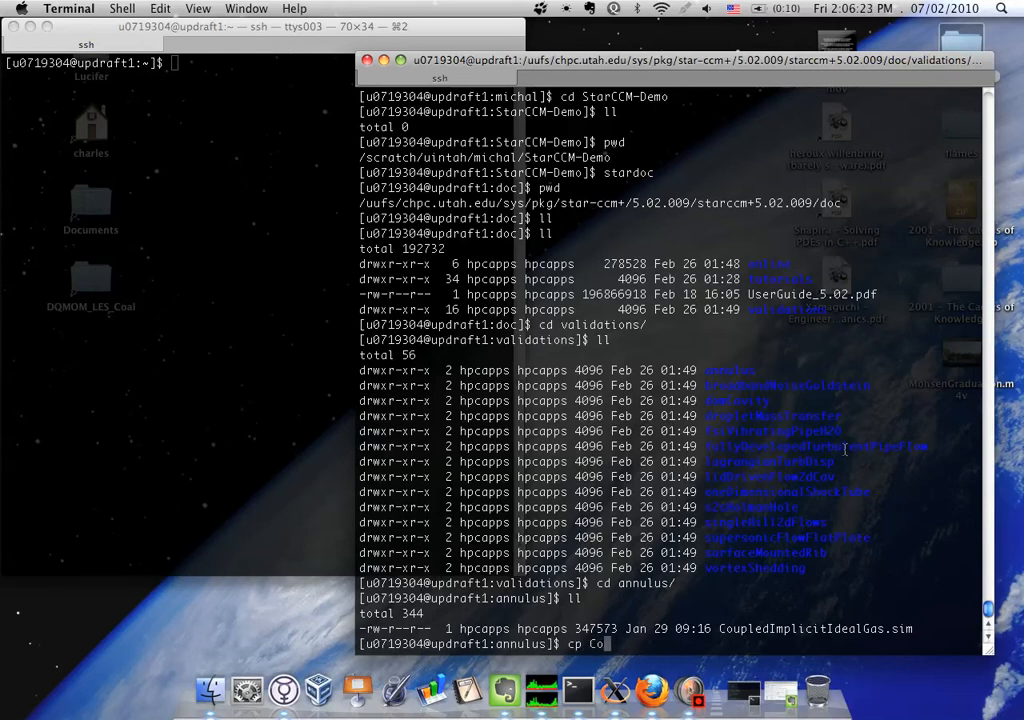
pyautogui.press('Tab')
pyautogui.write('l')
pyautogui.press('BackSpace')
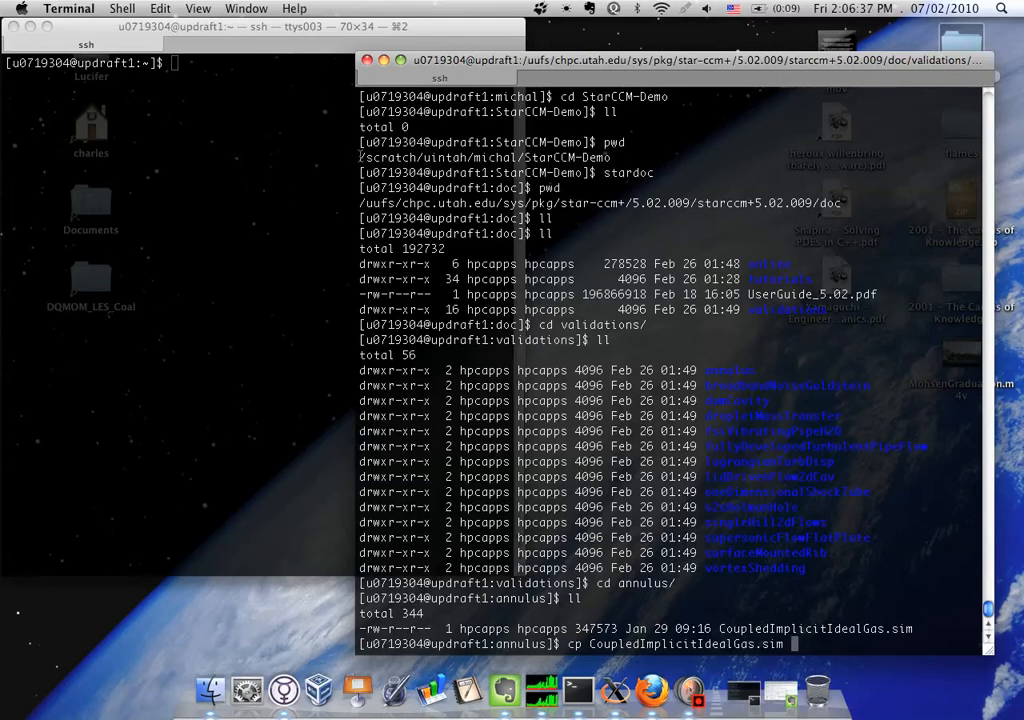
pyautogui.moveTo(360, 157); pyautogui.dragTo(614, 160)
pyautogui.press('super+c')
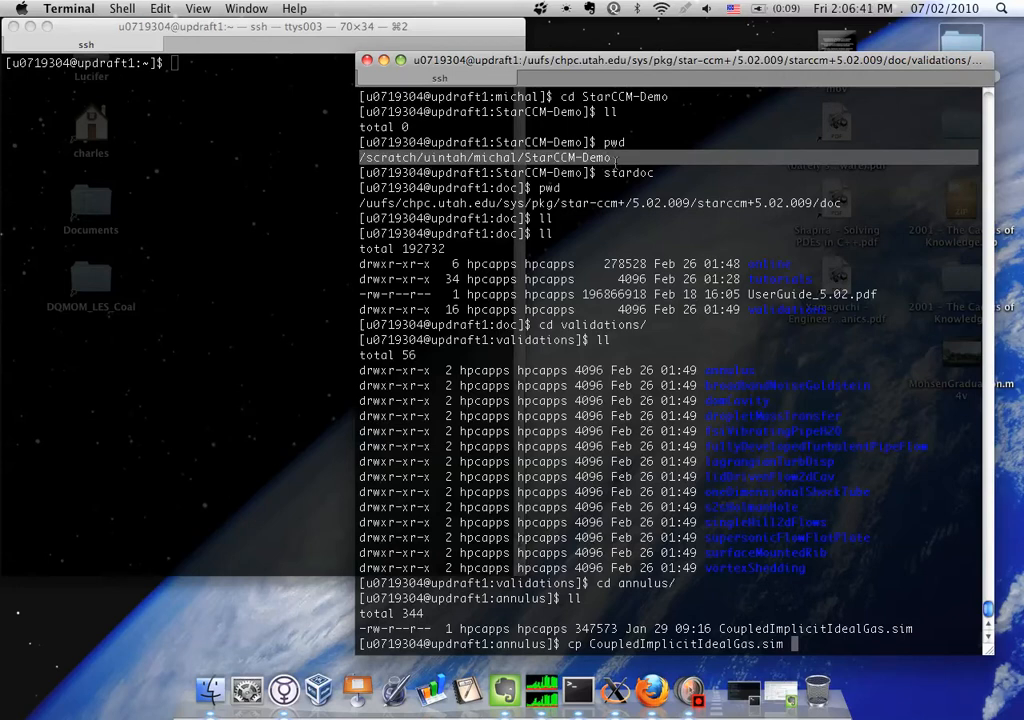
pyautogui.click(872, 522)
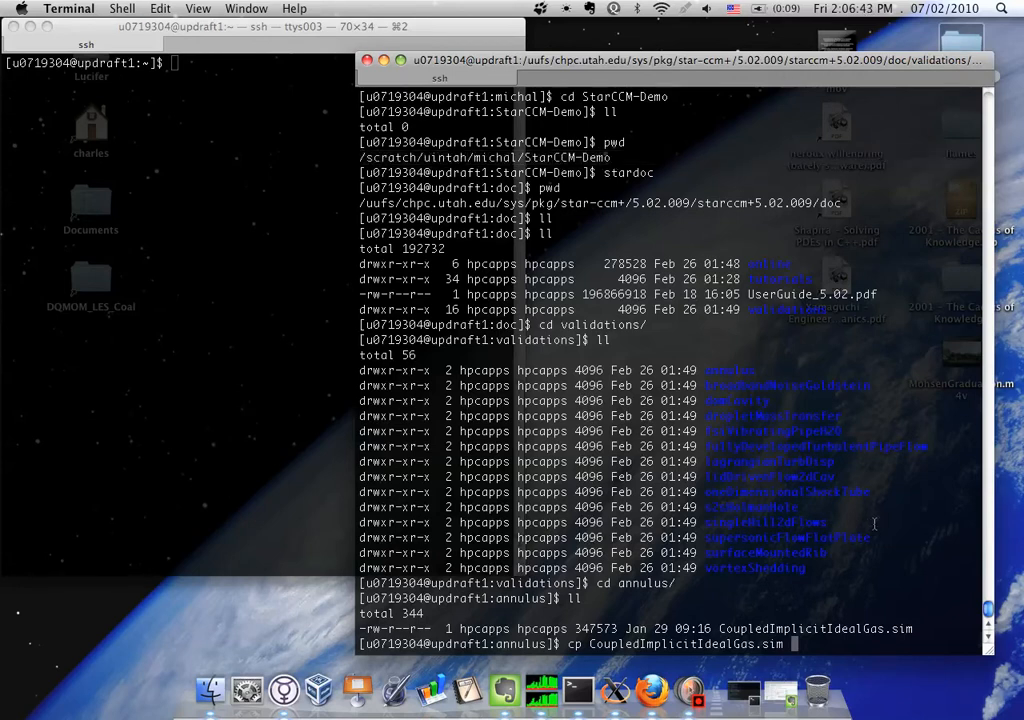
pyautogui.press('super+v')
pyautogui.press('Return')
# Go to the StarCCM-Demo directory by its copied full path and list its contents
pyautogui.write('c')
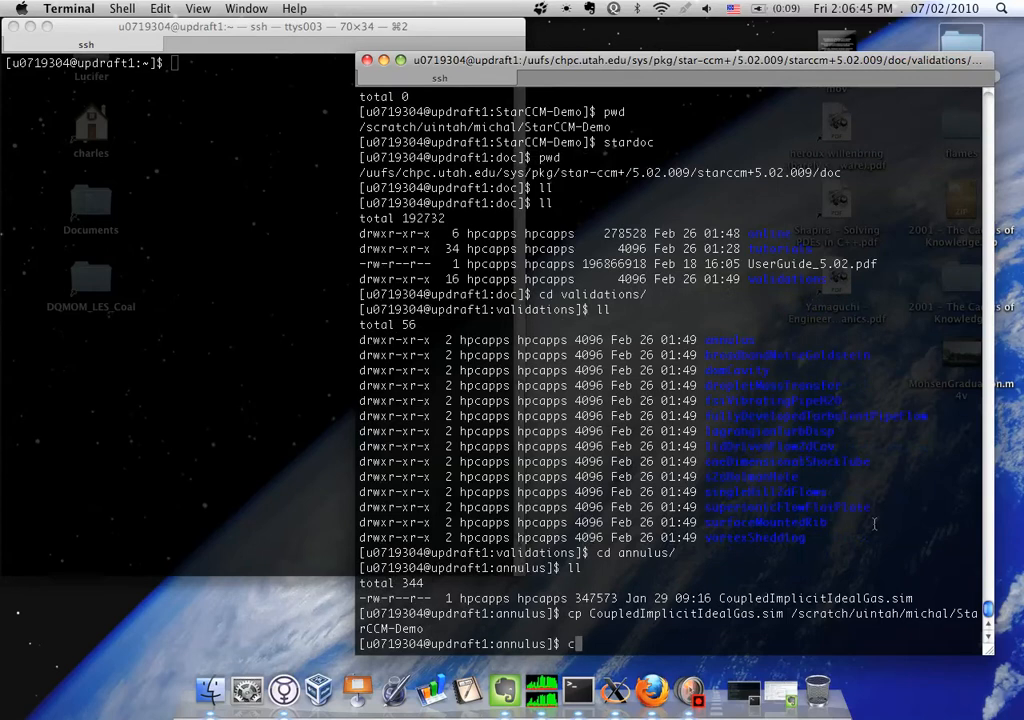
pyautogui.write('d')
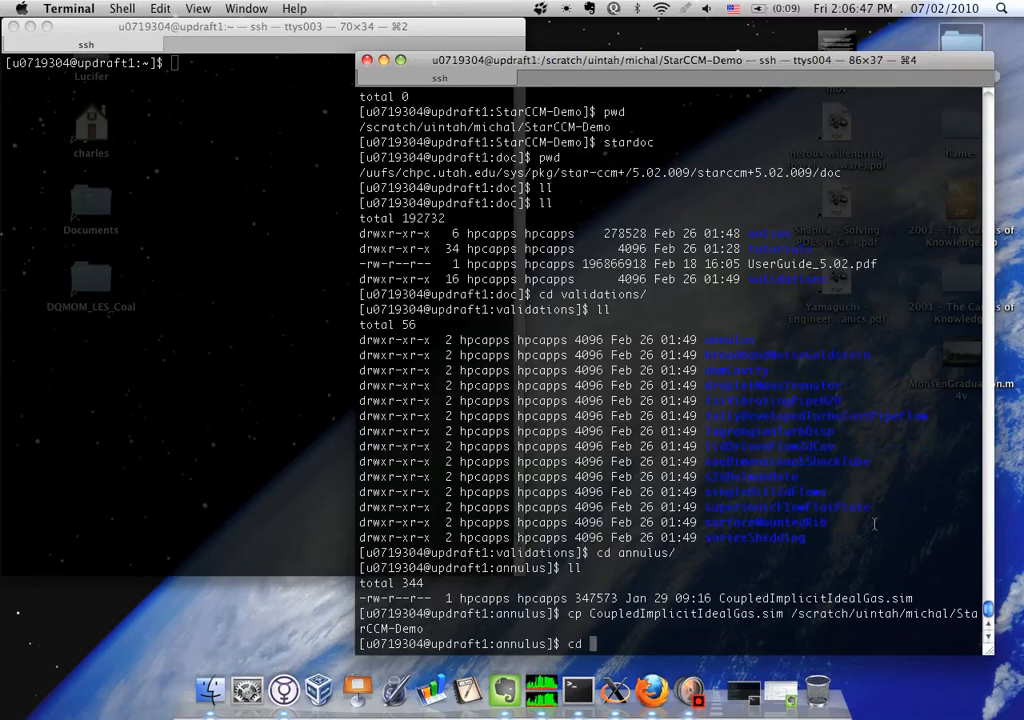
pyautogui.press('super+v')
pyautogui.press('Return')
pyautogui.write('ll')
pyautogui.press('Return')
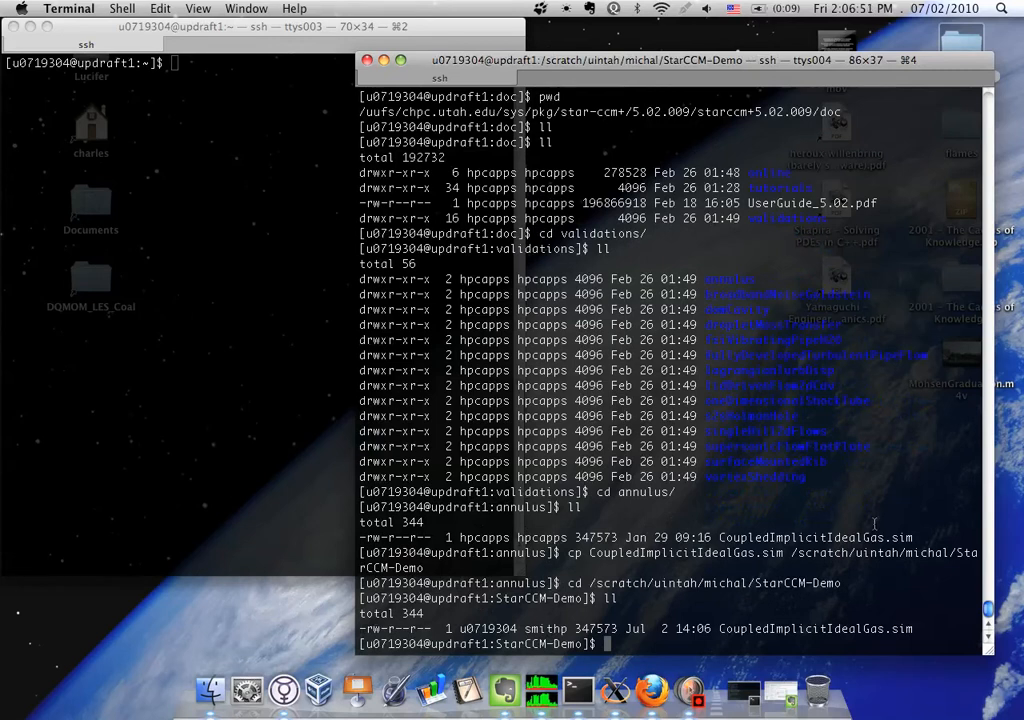
# Switch to the sibling directory ../StarCCM-BatchFiles and list its files
pyautogui.write('cd ../StarCCM-')
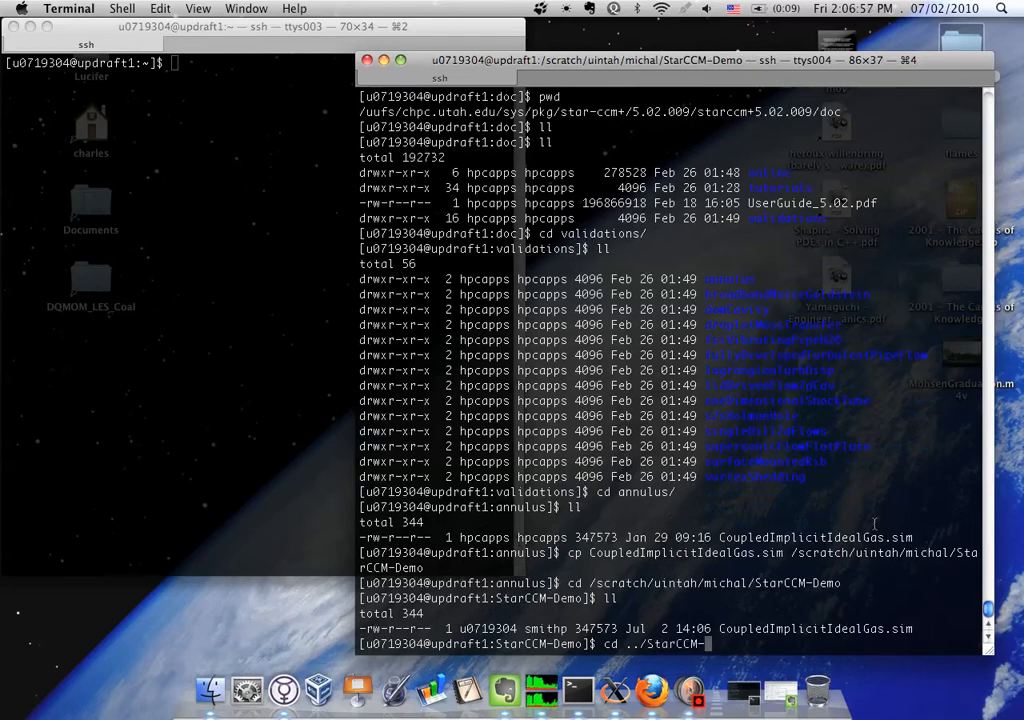
pyautogui.write('BatchFiles/')
pyautogui.press('Return')
pyautogui.write('ll')
pyautogui.press('Return')
# Copy annulus.job into ../StarCCM-Demo
pyautogui.write('cp annulus.job ')
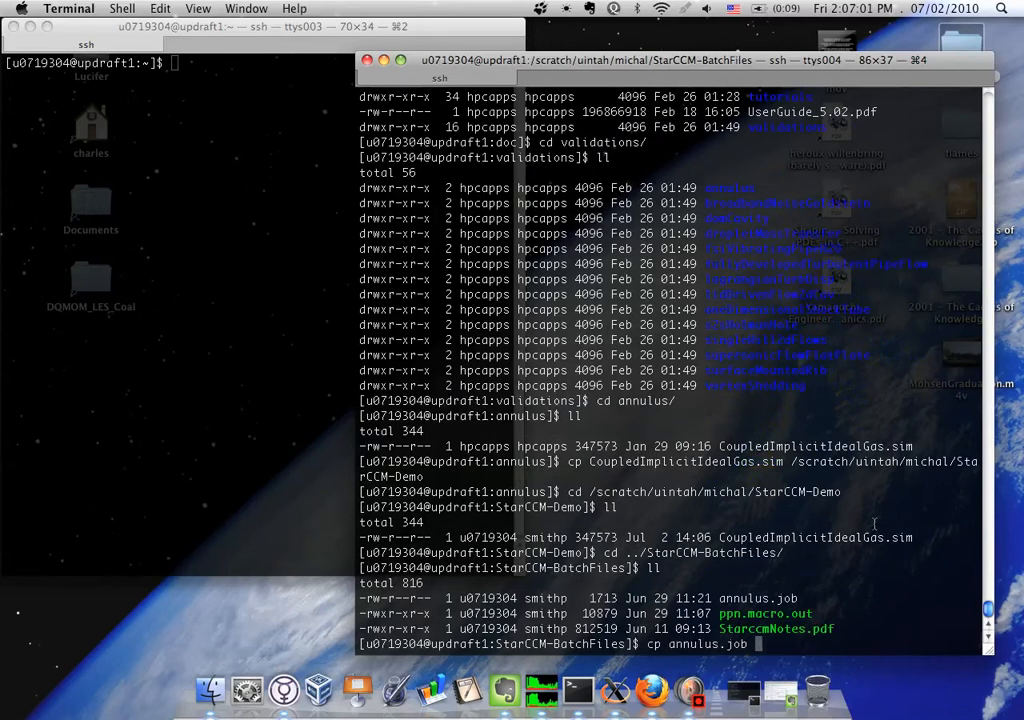
pyautogui.write('../StarCCM-Demo')
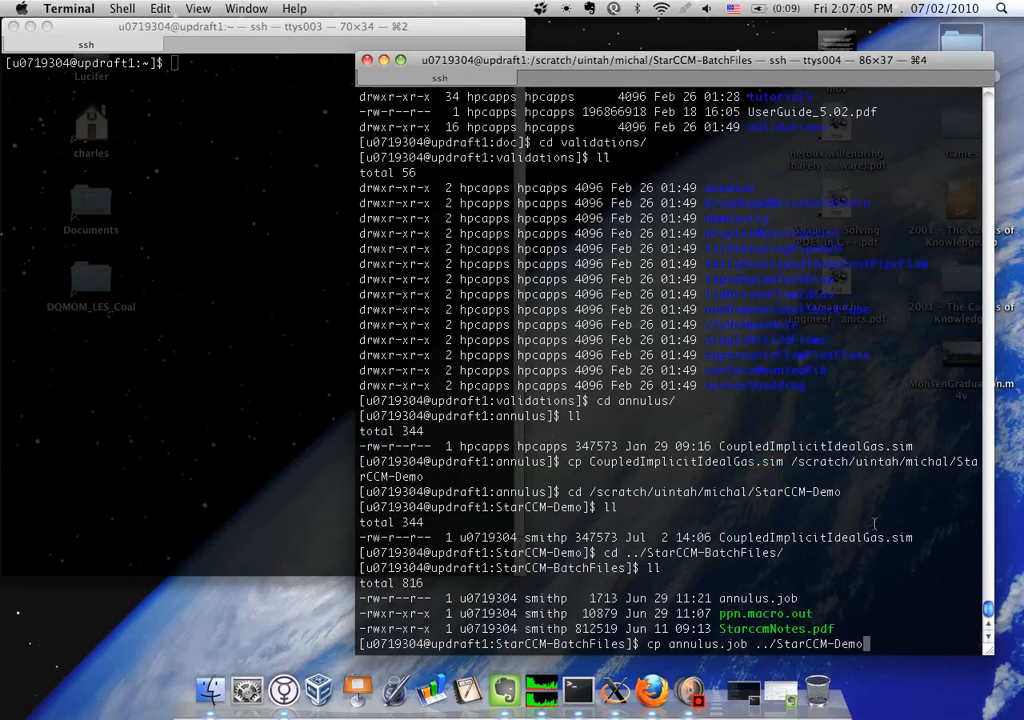
pyautogui.press('Return')
# Copy ppn.macro.out into ../StarCCM-Demo
pyautogui.write('cd')
pyautogui.press('BackSpace')
pyautogui.write('p pp')
pyautogui.press('Tab')
pyautogui.write('../')
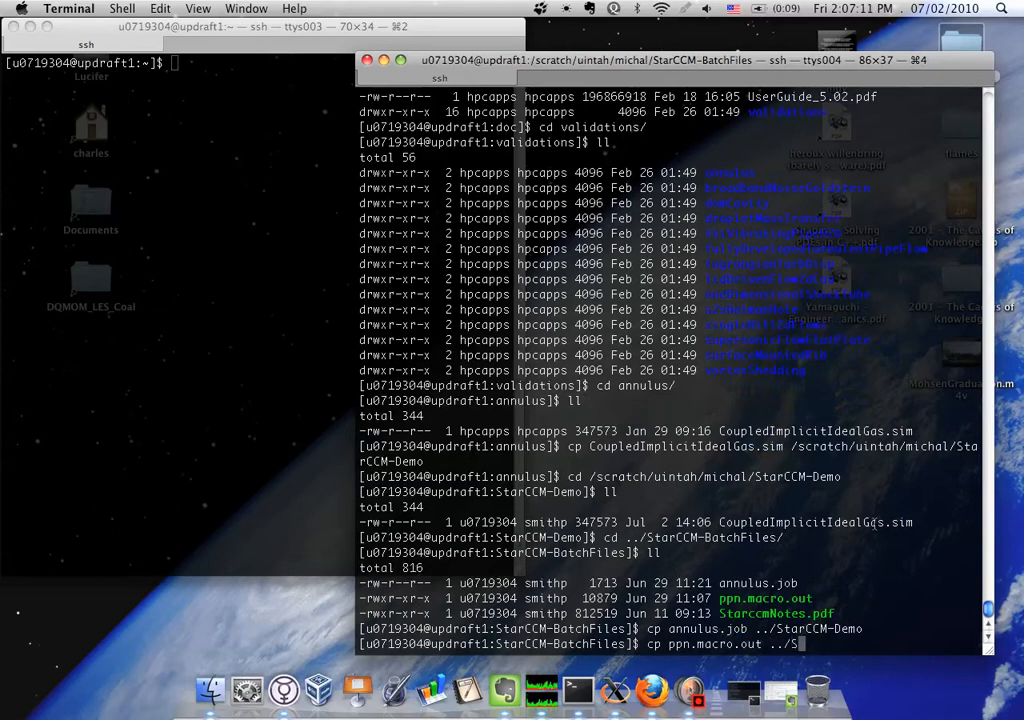
pyautogui.write('StarCCM-Demo')
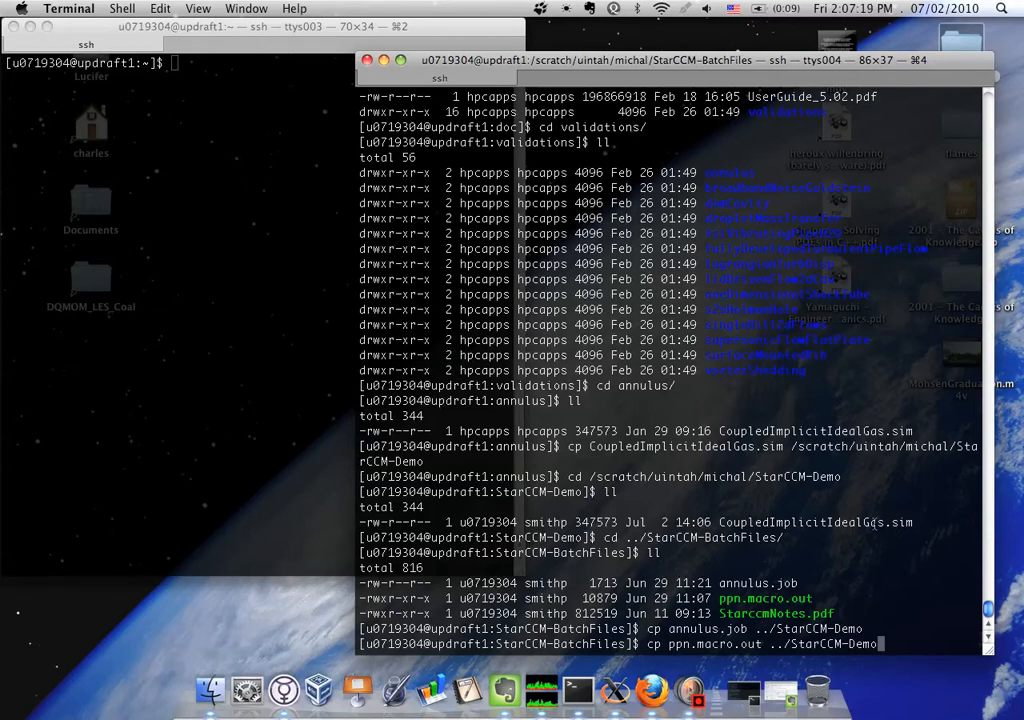
pyautogui.press('Return')
# Change to the ../StarCCM-Demo directory and list its contents in long format
pyautogui.write('cd ../StarCCM-Demo')
pyautogui.press('Return')
pyautogui.write('l')
pyautogui.press('Return')
pyautogui.write('ll')
pyautogui.press('Return')
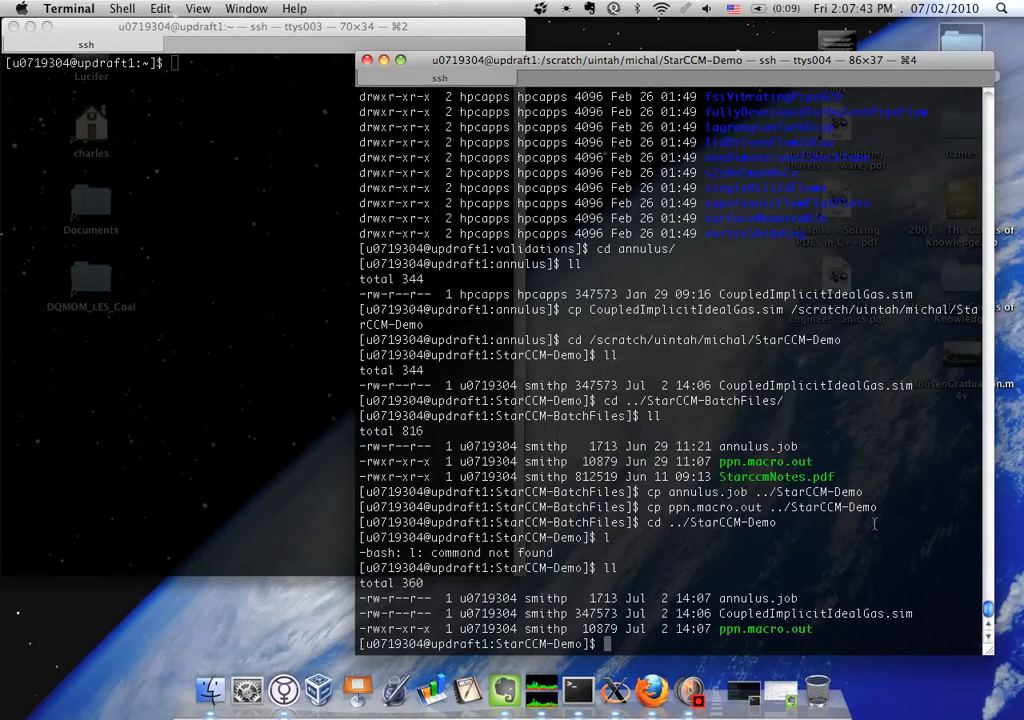
# In the other terminal session, compose a qsub request with -I, -X and -l nodes=1:ppn=8
pyautogui.click(272, 297)
pyautogui.write('qsub ')
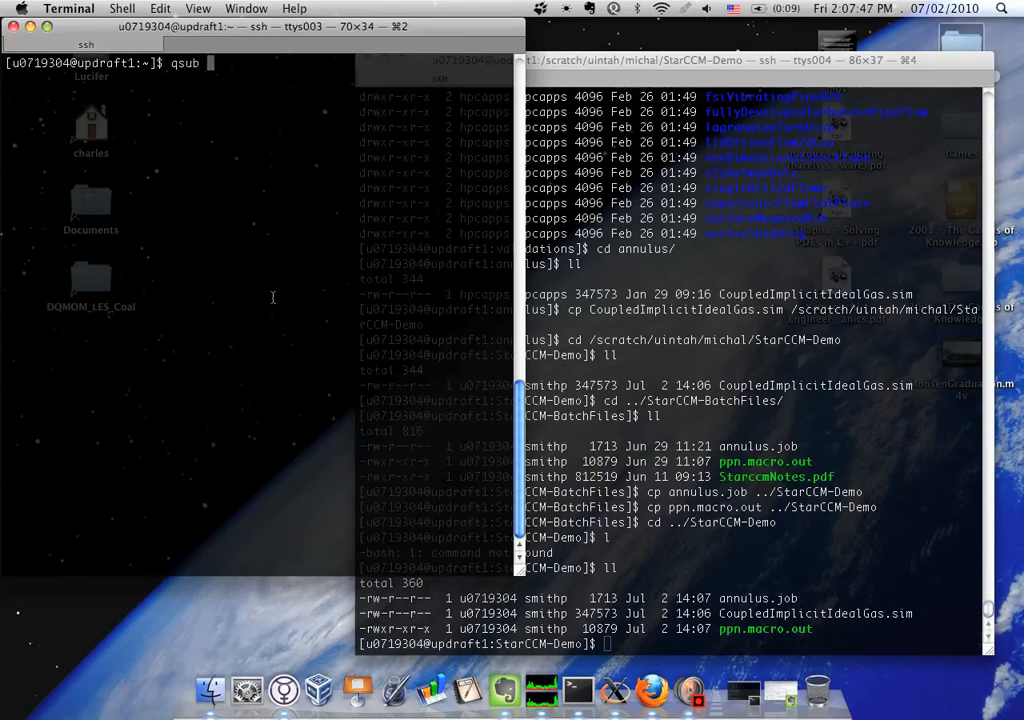
pyautogui.write('-I -X')
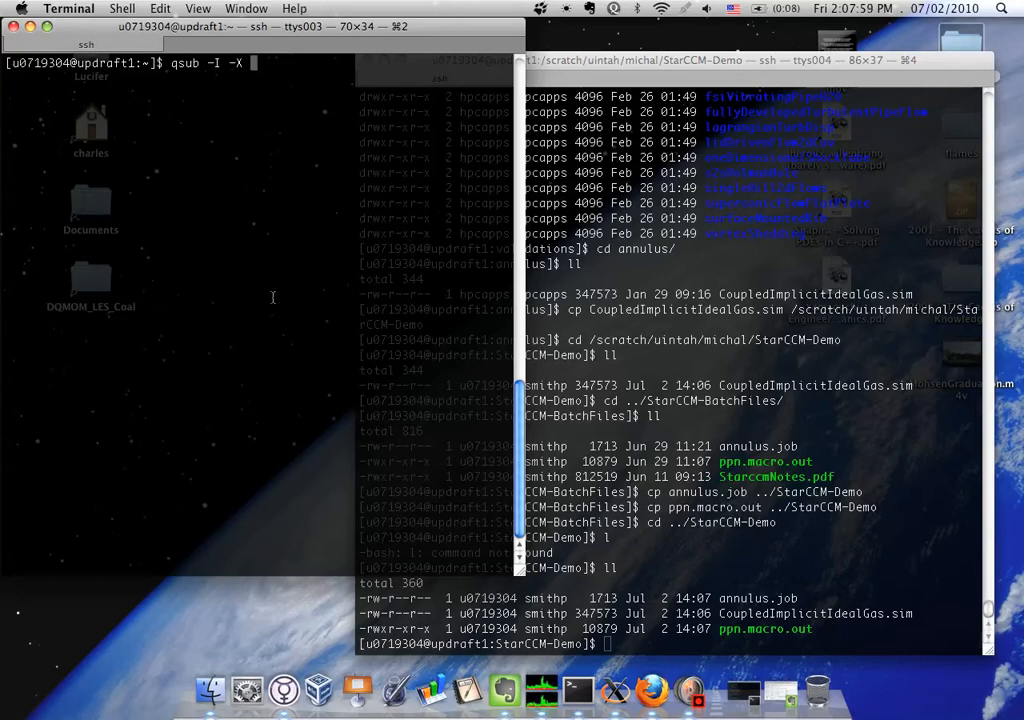
pyautogui.write('-l nodes=')
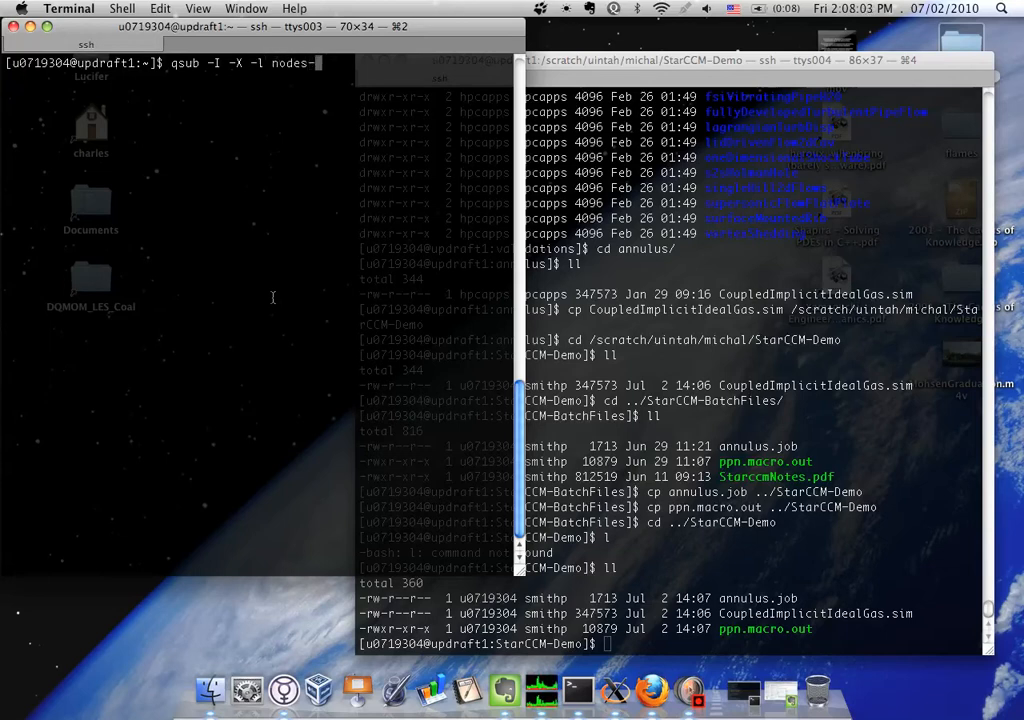
pyautogui.write('1:ppn=8 -l walltime')
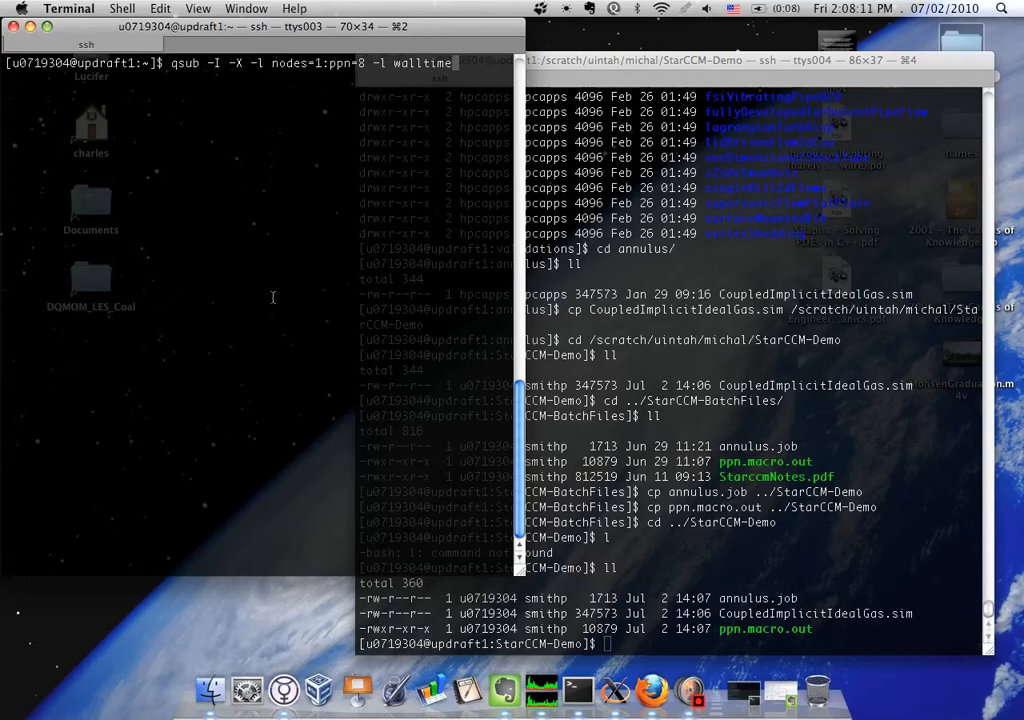
pyautogui.write('=12')
# Add a walltime of 00:30:00 and the account option -A uintah to the qsub request
pyautogui.press('BackSpace')
pyautogui.press('BackSpace')
pyautogui.write('00:00')
pyautogui.press('BackSpace')
pyautogui.press('BackSpace')
pyautogui.write('15:')
pyautogui.press('BackSpace')
pyautogui.press('BackSpace')
pyautogui.press('BackSpace')
pyautogui.write('30:00 -A uintah')
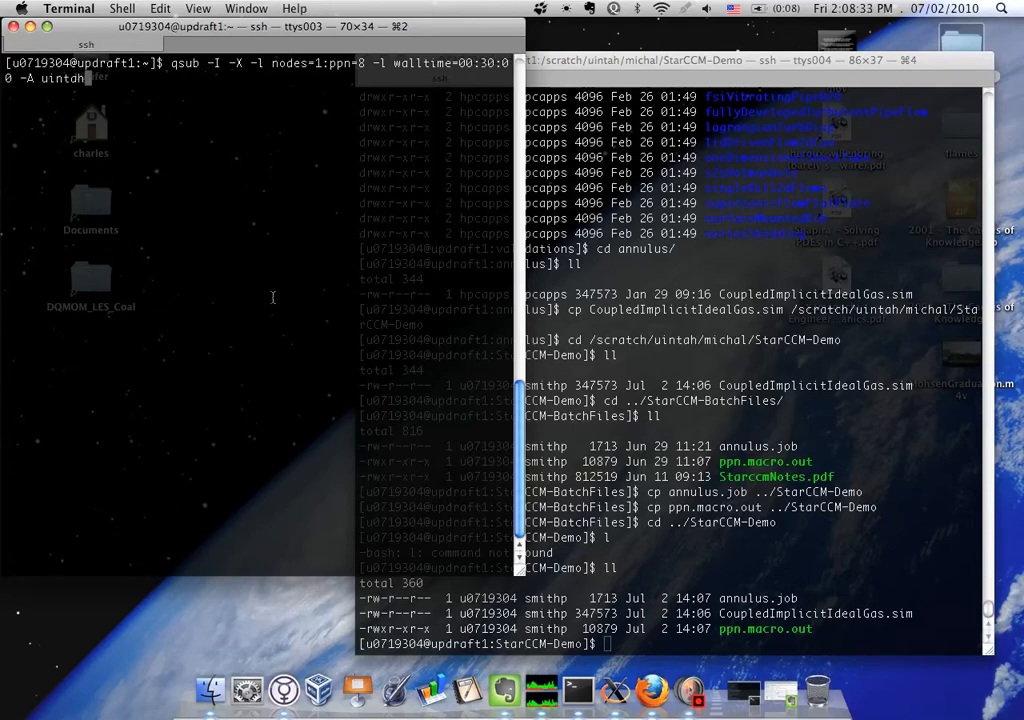
# In the StarCCM-Demo session, look up the qsub1 alias with which, list all files, and highlight the alias definition
pyautogui.click(877, 554)
pyautogui.write('which qsub1')
pyautogui.press('Return')
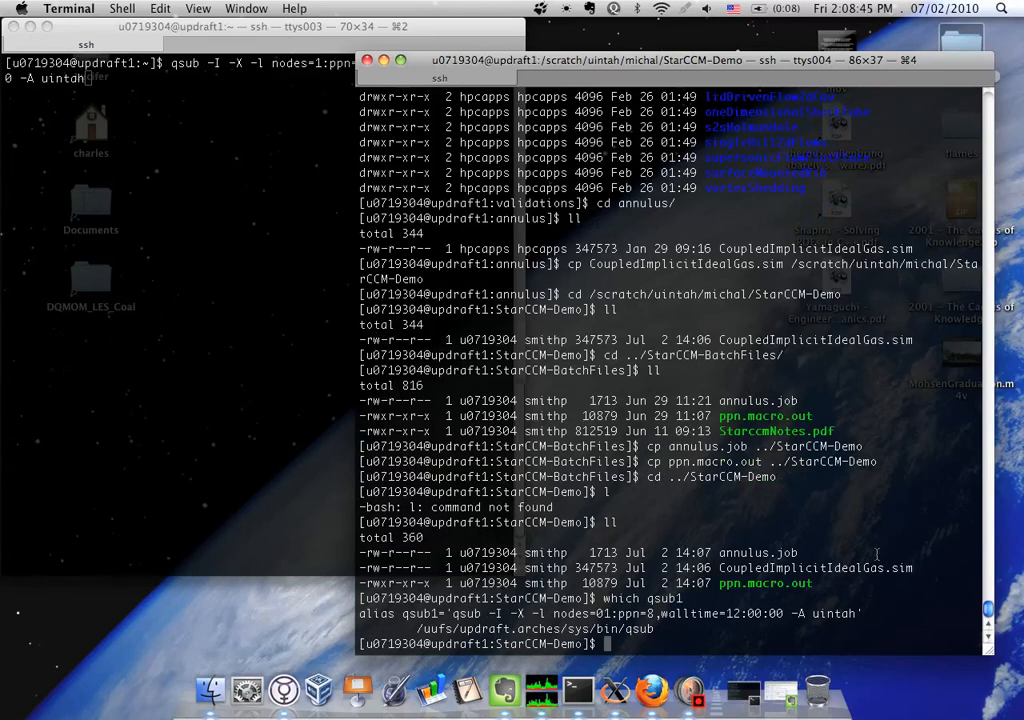
pyautogui.write('ls -la')
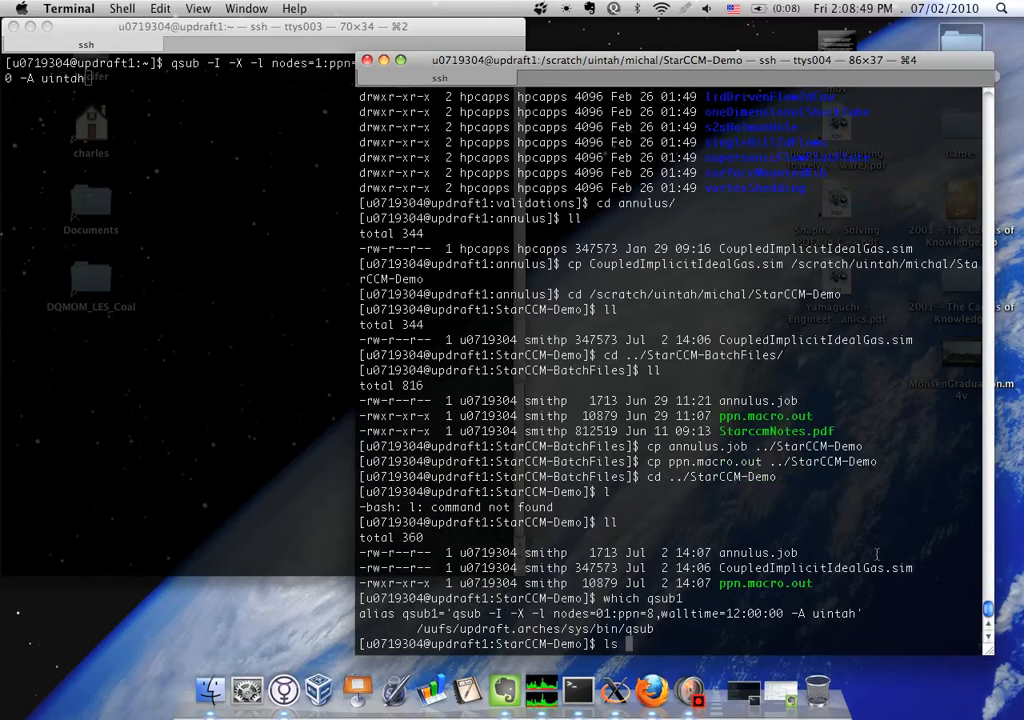
pyautogui.press('Return')
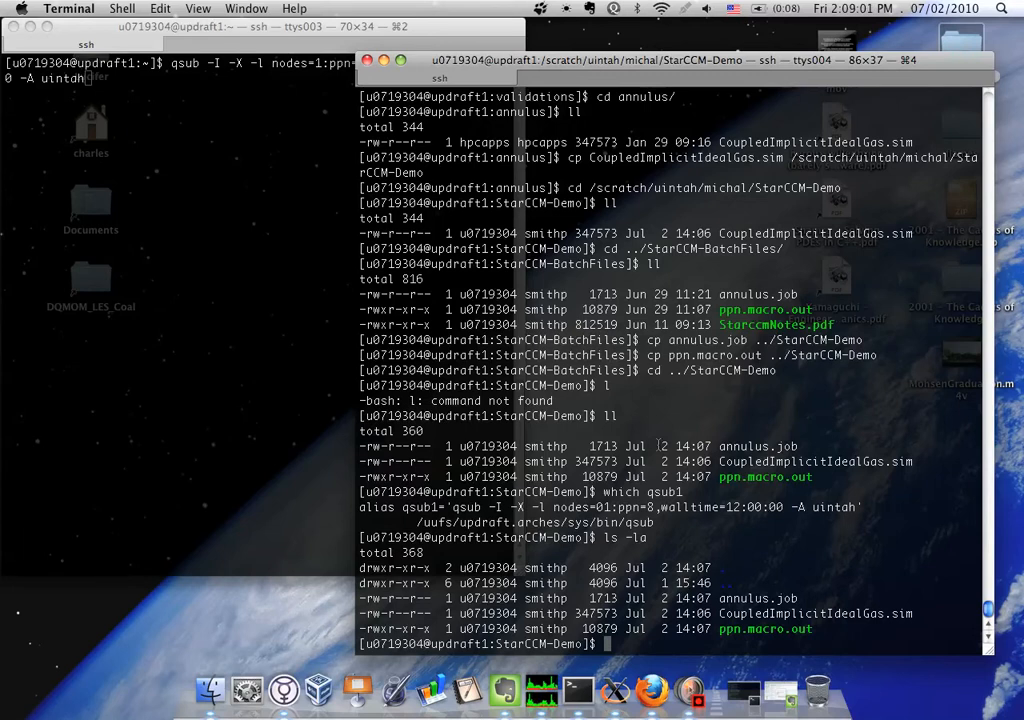
pyautogui.tripleClick(748, 507)
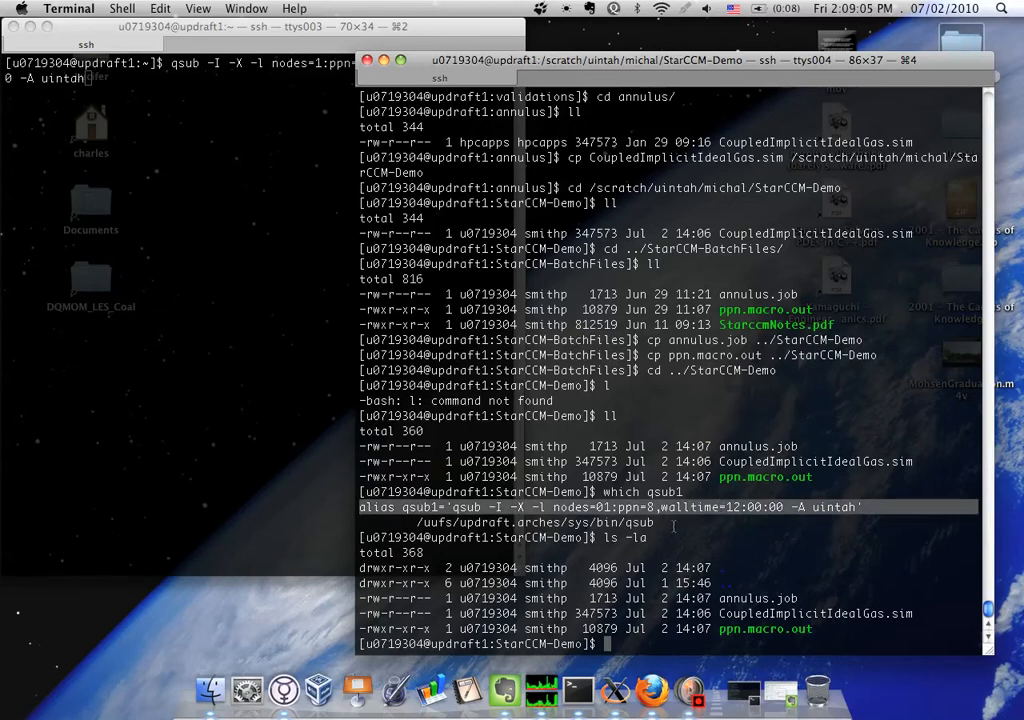
# Submit the prepared interactive qsub request, and check the job queue with qstat in the StarCCM-Demo session
pyautogui.click(246, 330)
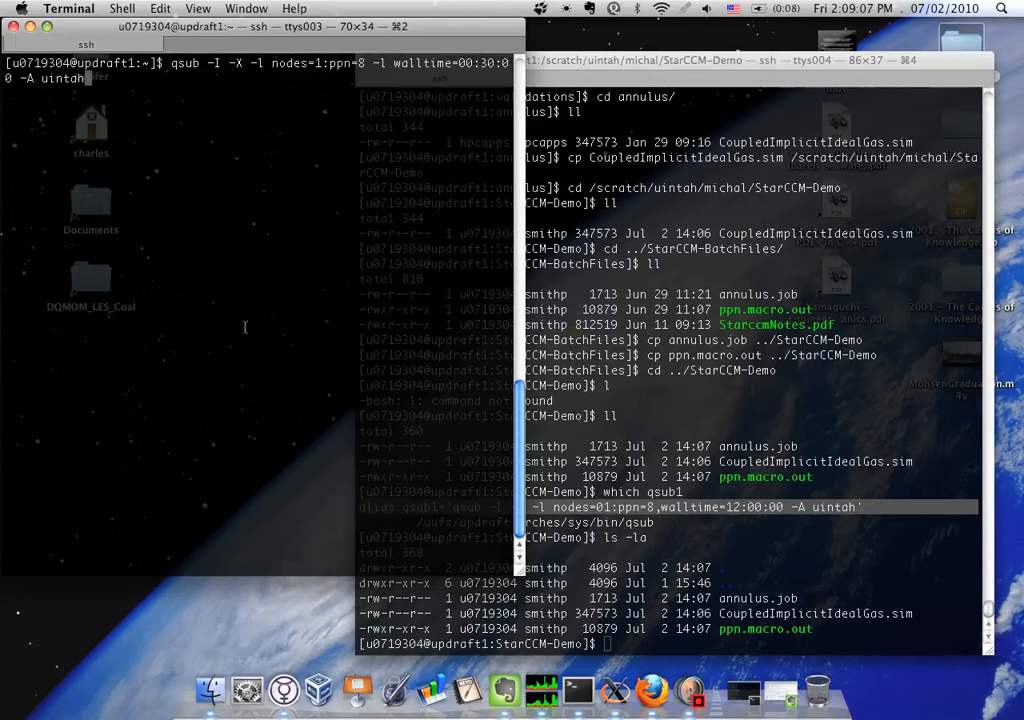
pyautogui.press('Return')
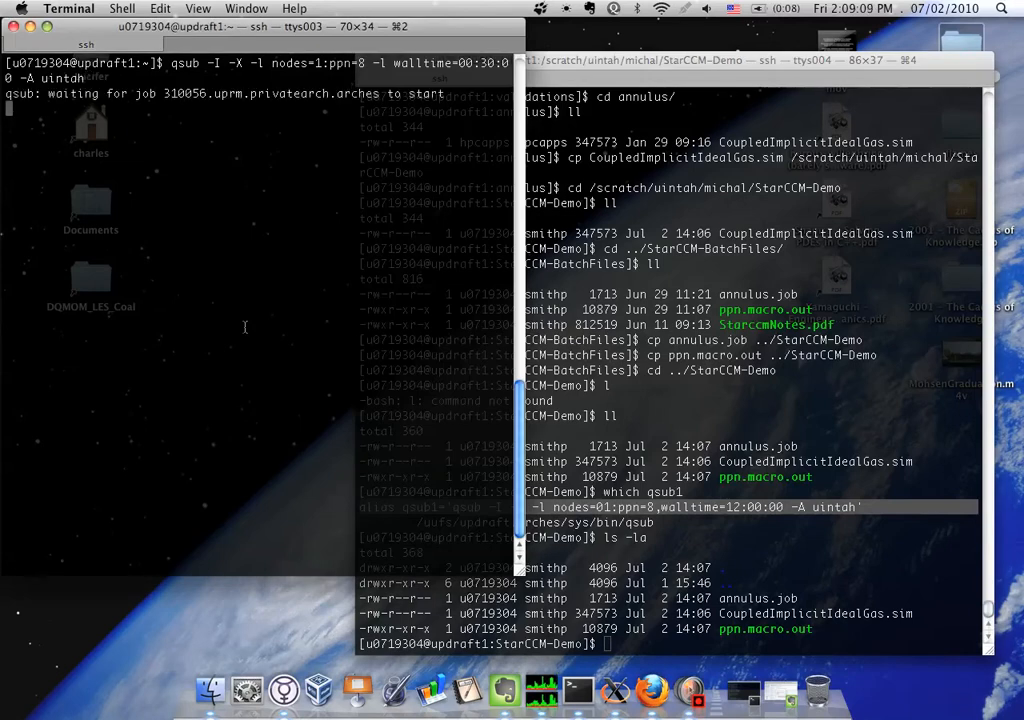
pyautogui.click(804, 439)
pyautogui.write('qstat')
pyautogui.press('Return')
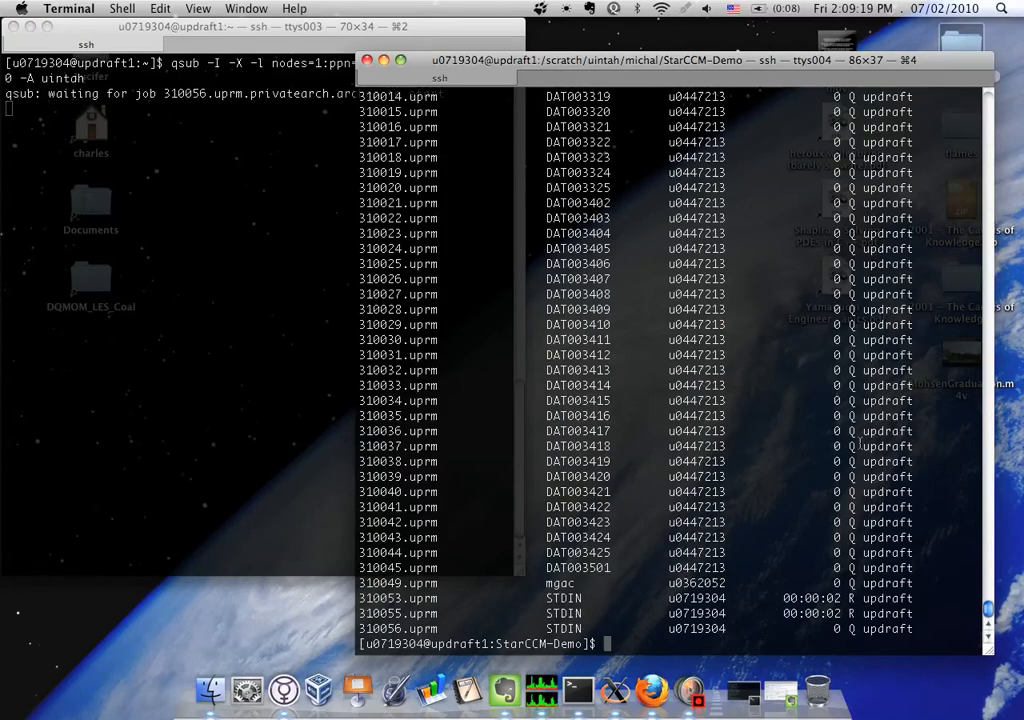
# List the screen sessions and reattach to session 24773
pyautogui.write('screen -ls')
pyautogui.press('Return')
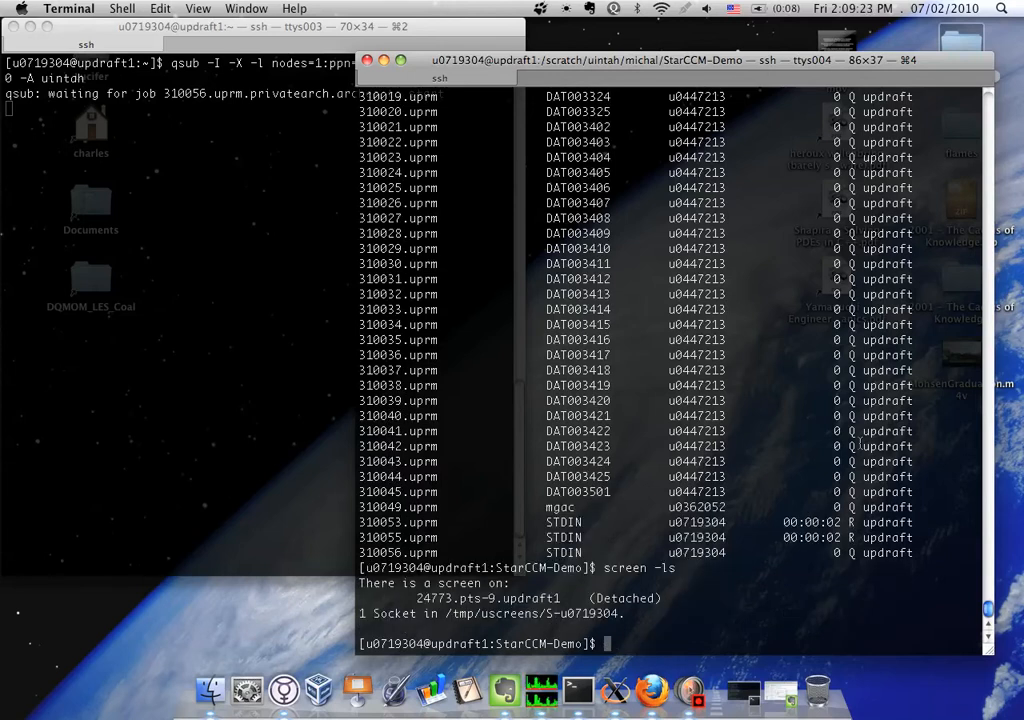
pyautogui.write('screen -r ')
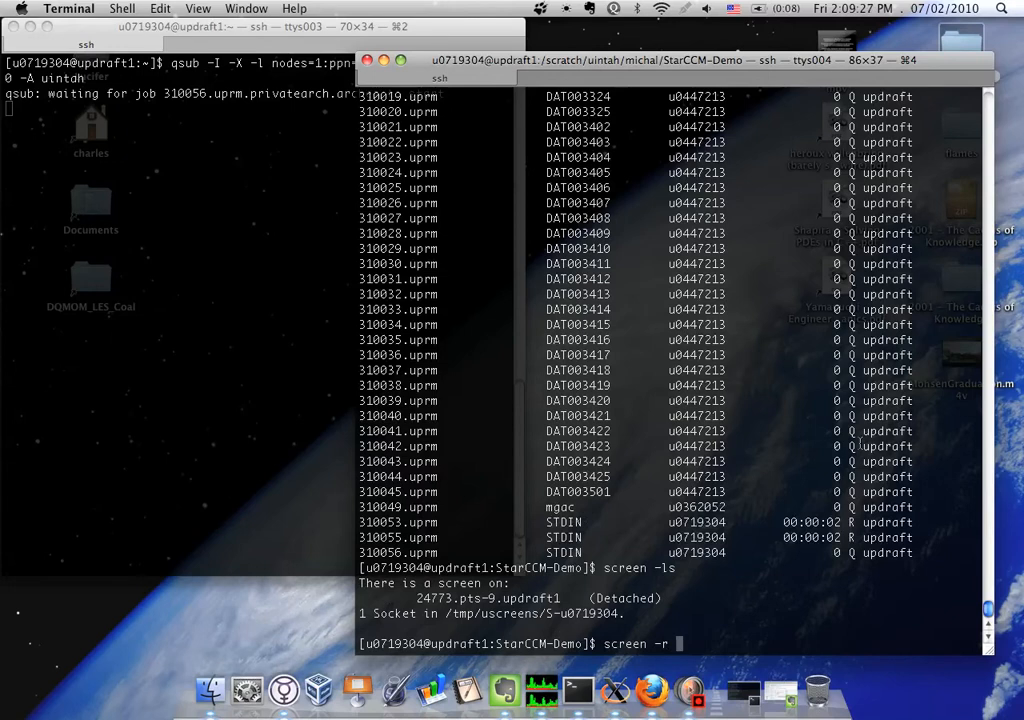
pyautogui.write('24773')
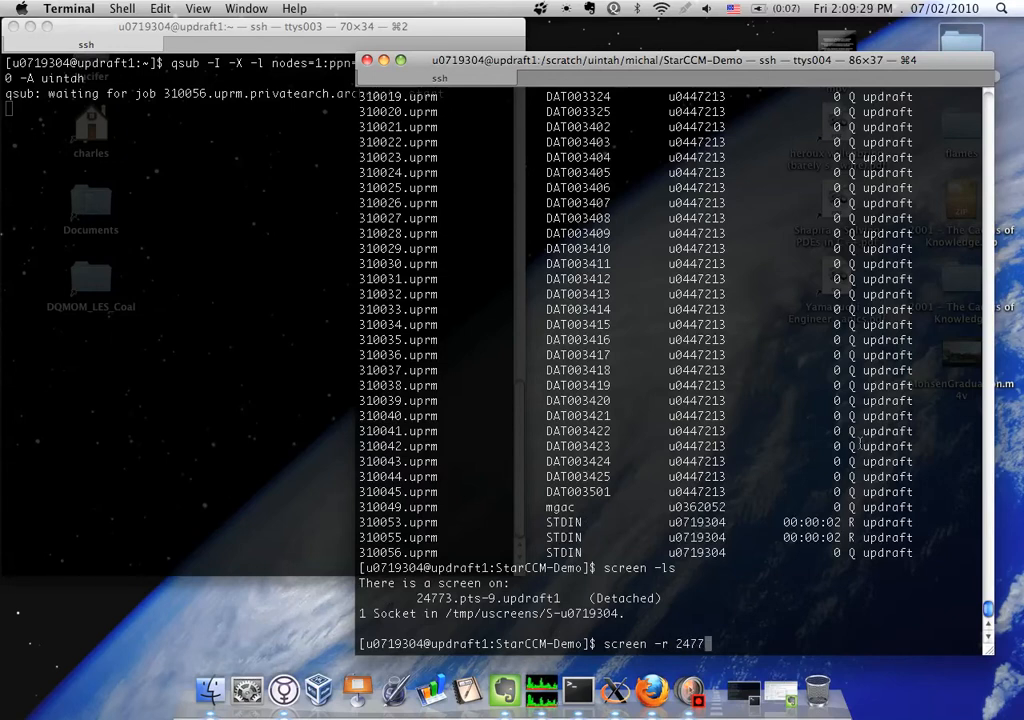
pyautogui.press('Return')
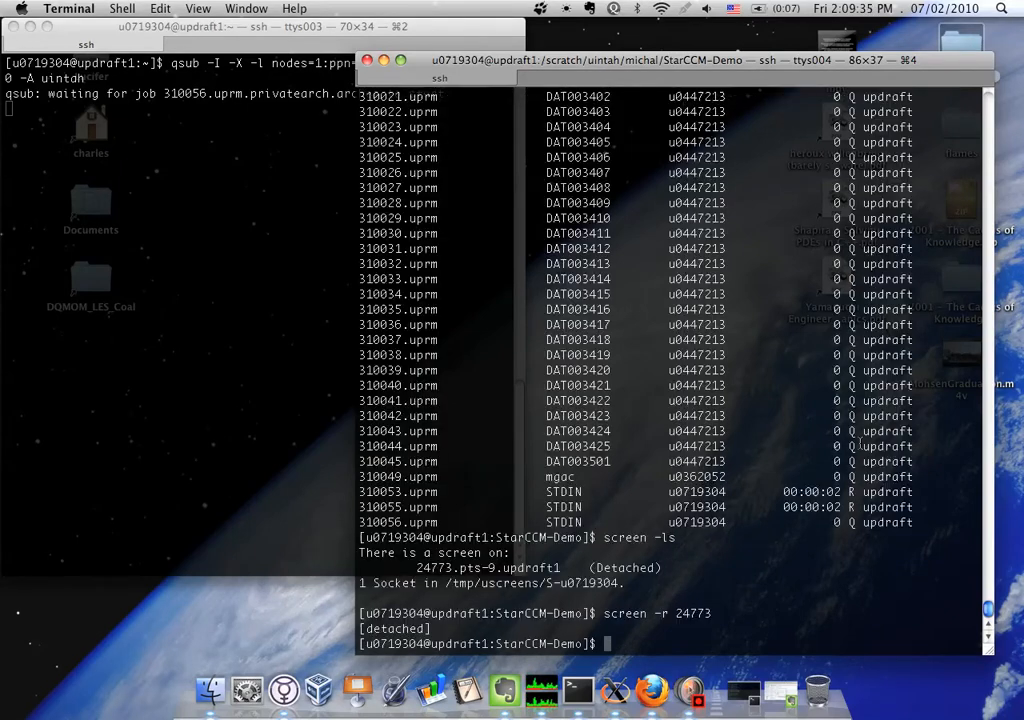
pyautogui.write('screen -')
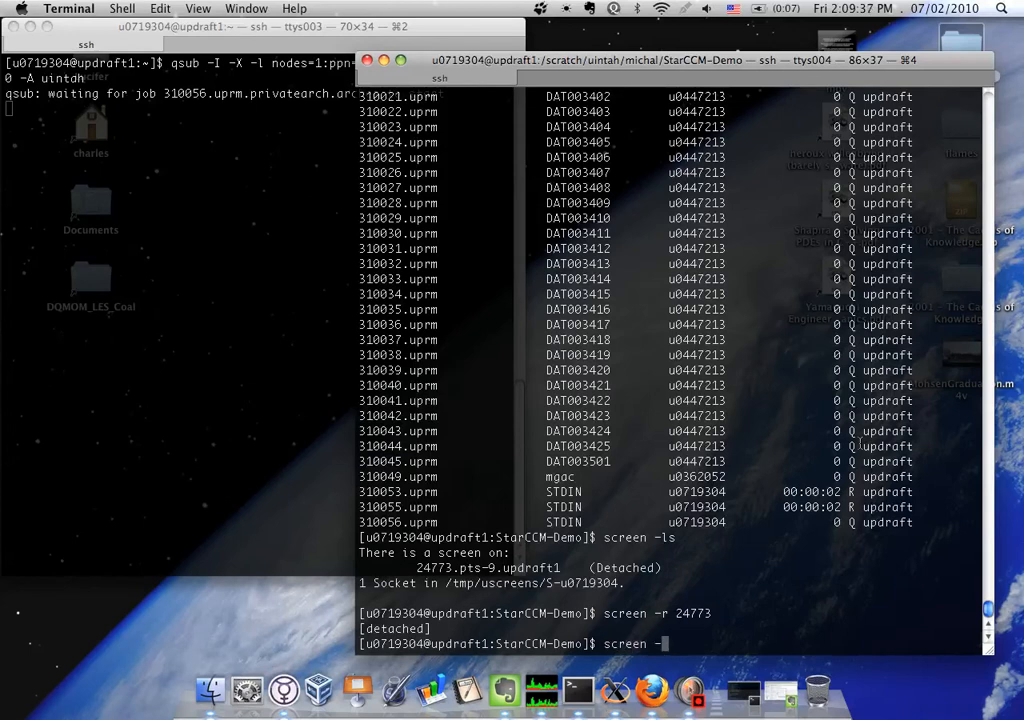
pyautogui.press('BackSpace')
pyautogui.press('BackSpace')
pyautogui.press('BackSpace')
pyautogui.press('BackSpace')
pyautogui.press('BackSpace')
pyautogui.press('BackSpace')
pyautogui.press('BackSpace')
pyautogui.press('BackSpace')
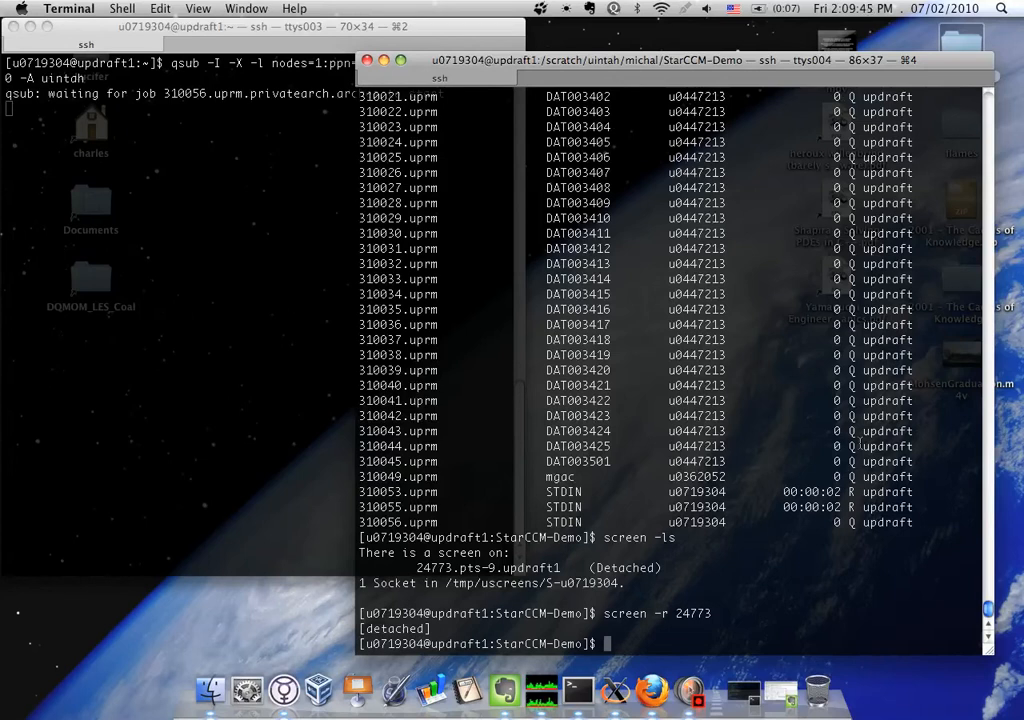
# Show the full status of job 310053 with qstat -f and highlight its exec_host entry
pyautogui.write('qstat -f')
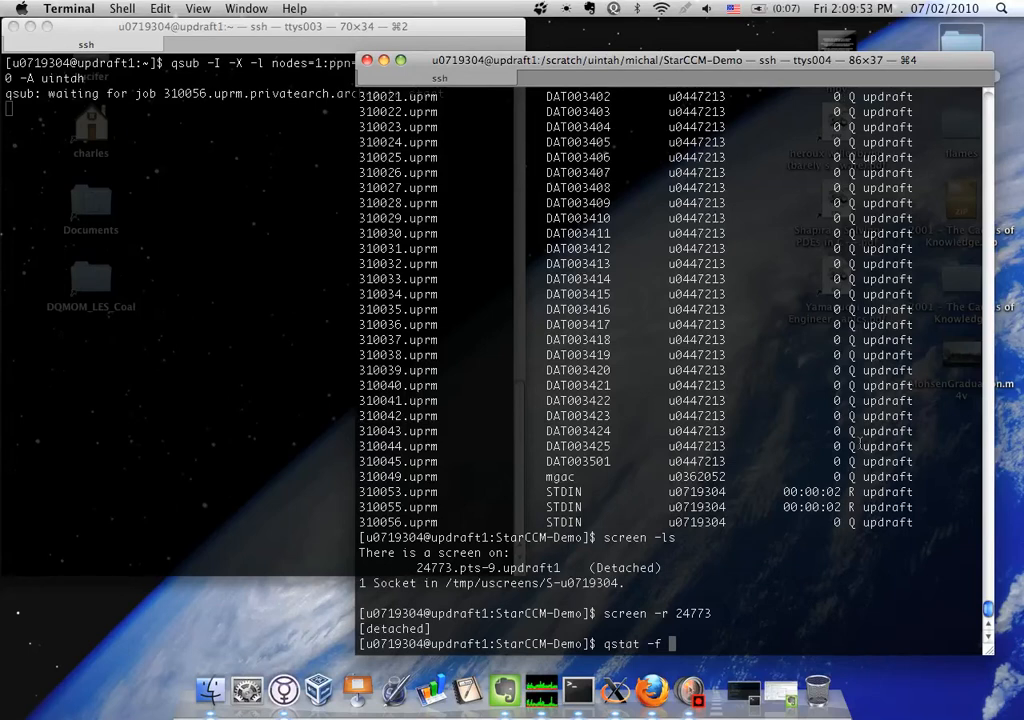
pyautogui.write('310053')
pyautogui.press('Return')
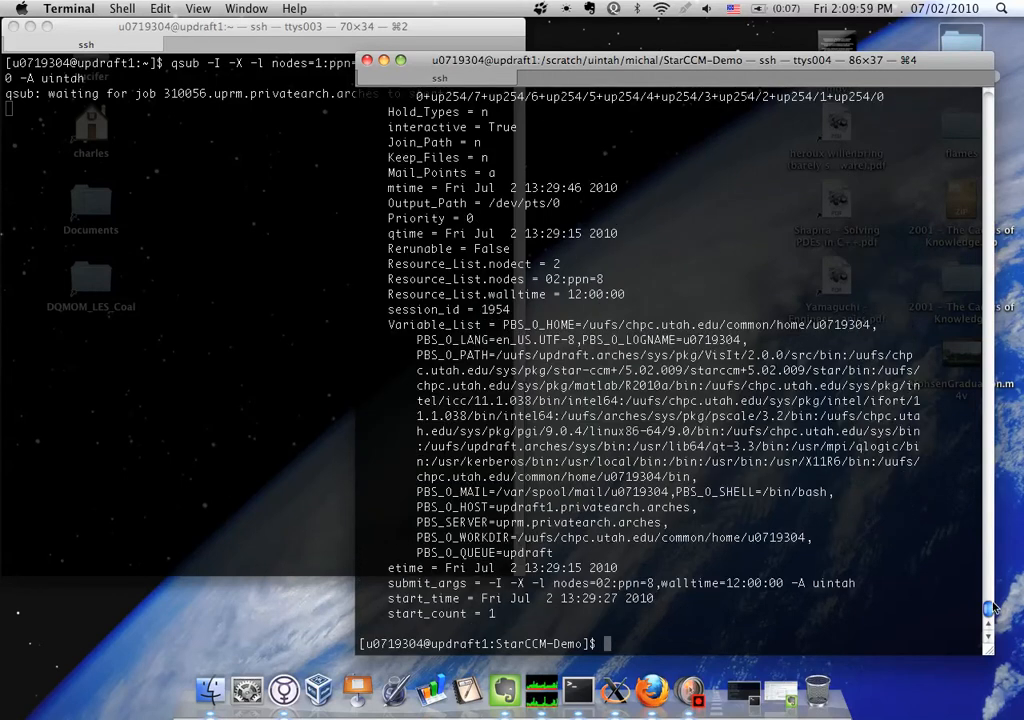
pyautogui.moveTo(989, 608); pyautogui.dragTo(989, 611)
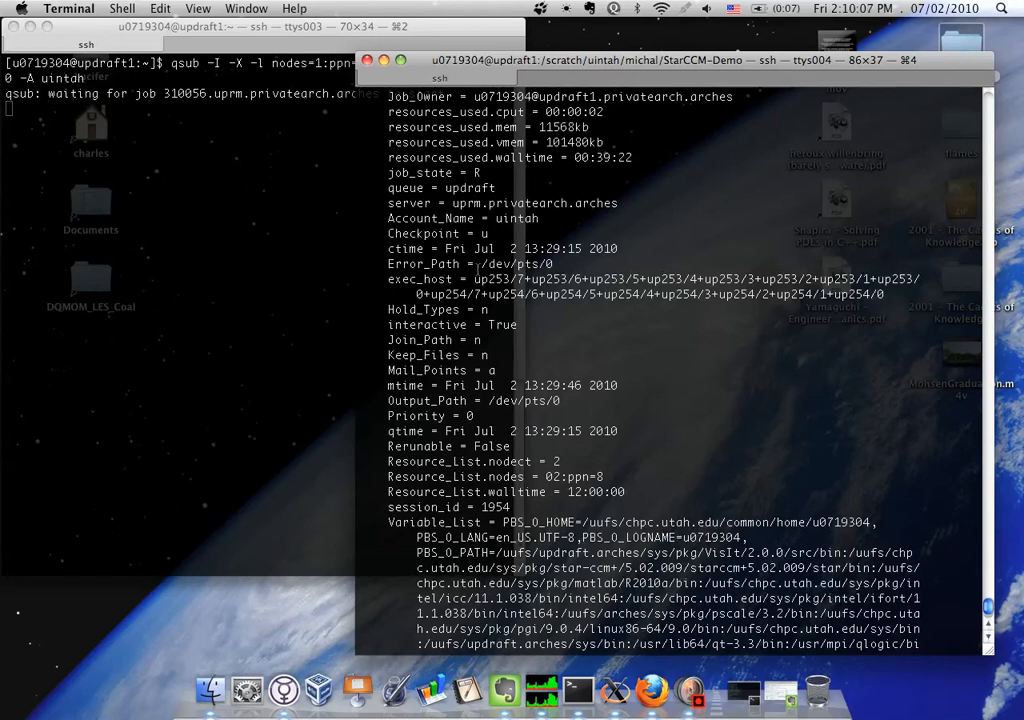
pyautogui.doubleClick(617, 299)
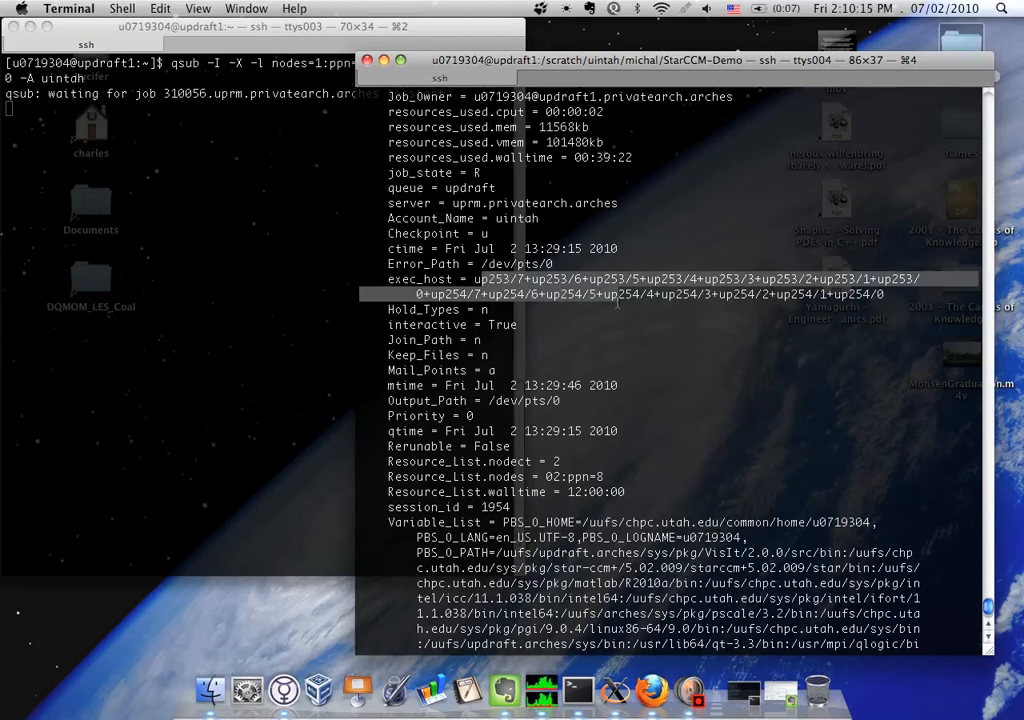
# List the job queue with qstat and delete job 310055 with qdel
pyautogui.write('qstat')
pyautogui.press('Return')
pyautogui.write('el')
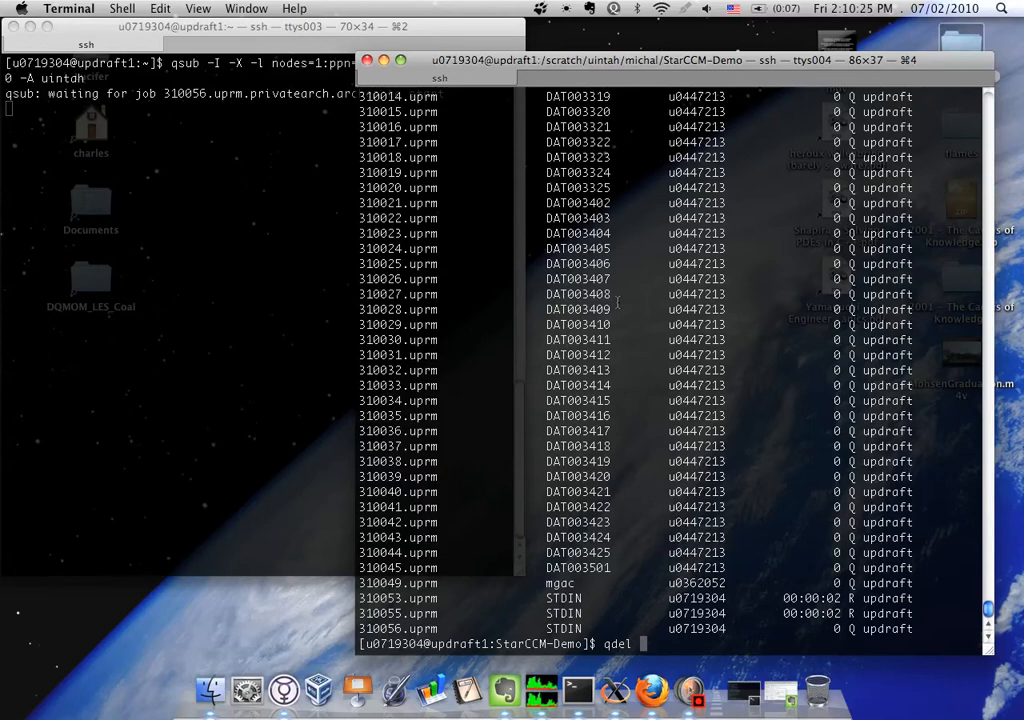
pyautogui.write('31')
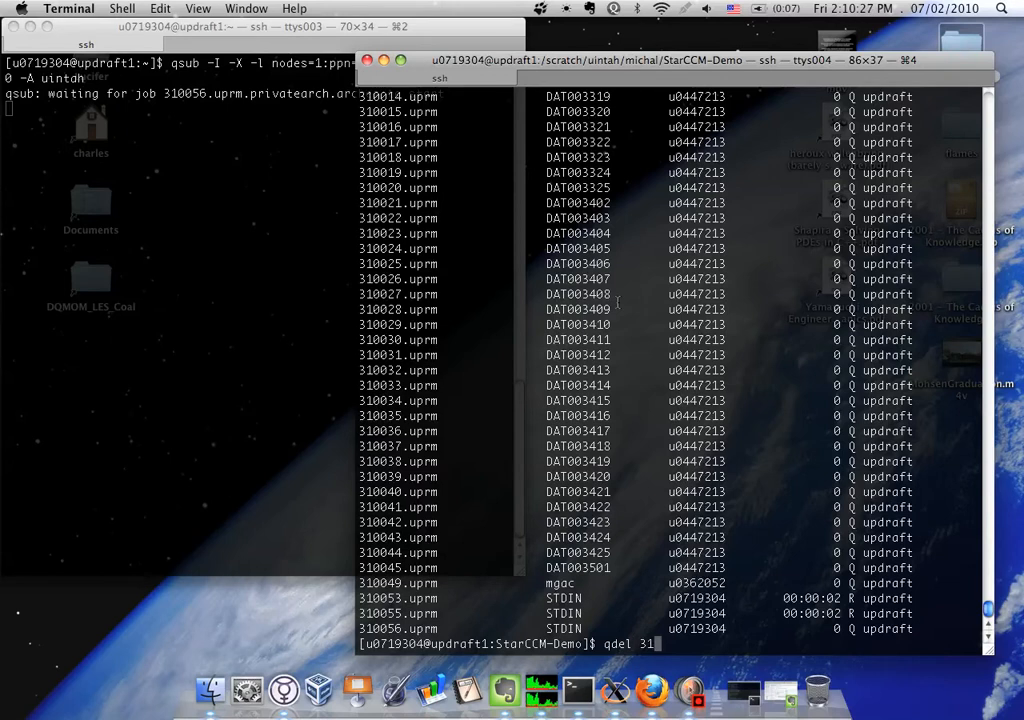
pyautogui.write('0055')
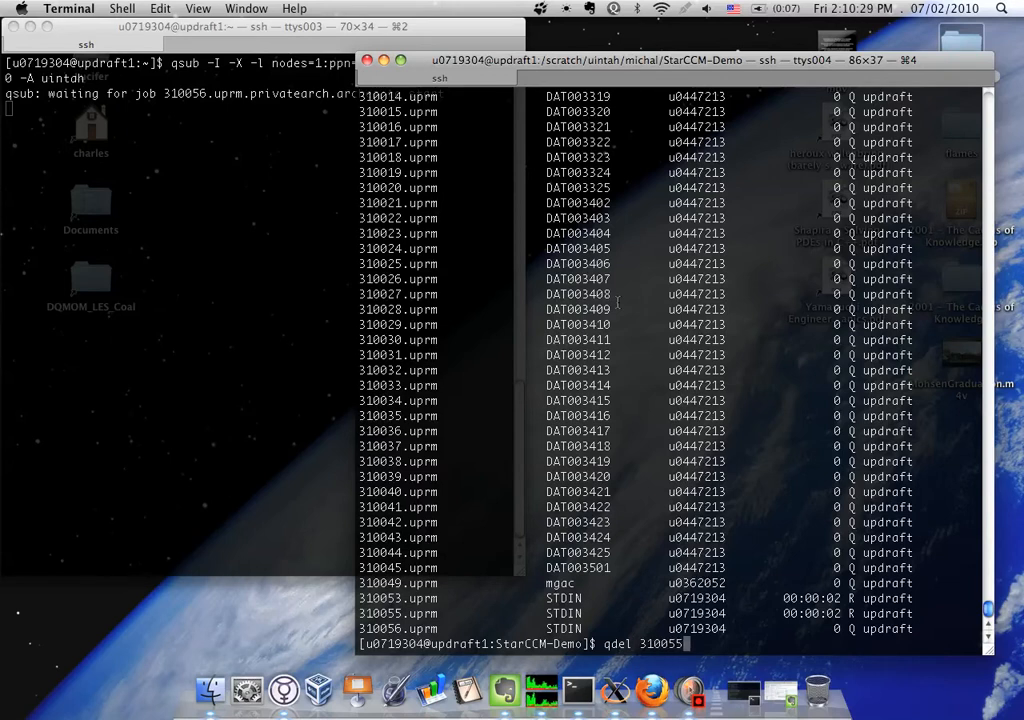
pyautogui.press('Return')
# Recheck the job queue with qstat following the deletion request
pyautogui.write('qstat')
pyautogui.press('Return')
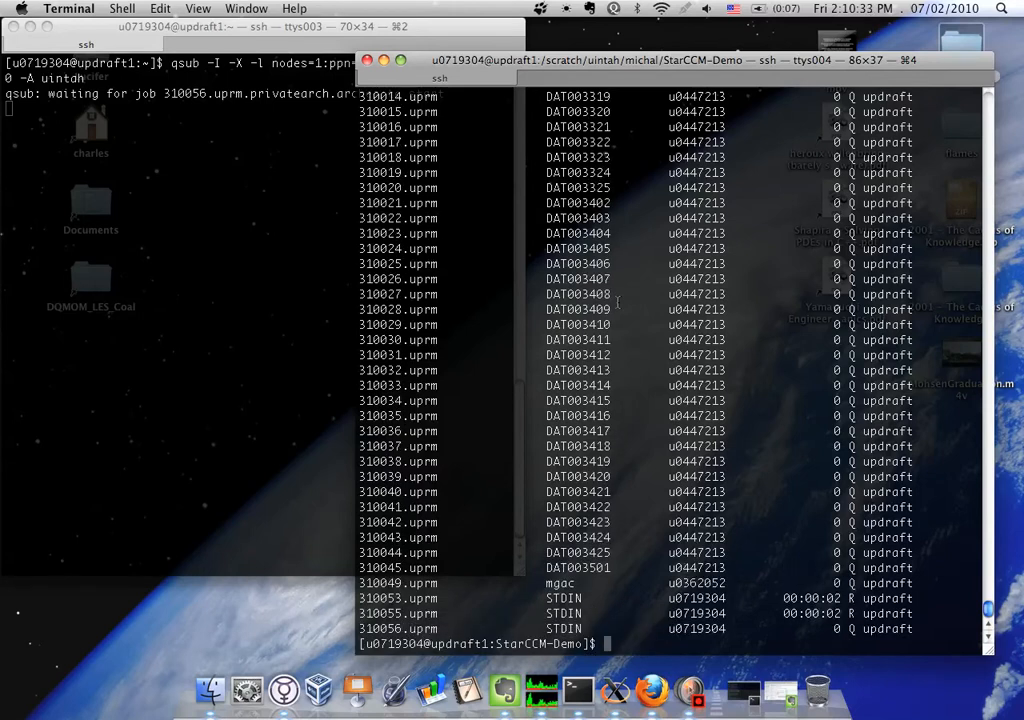
pyautogui.write('qstat')
pyautogui.press('Return')
# Issue qdel for job 310055 again and list the queue once more
pyautogui.write('qdel 310055')
pyautogui.press('Return')
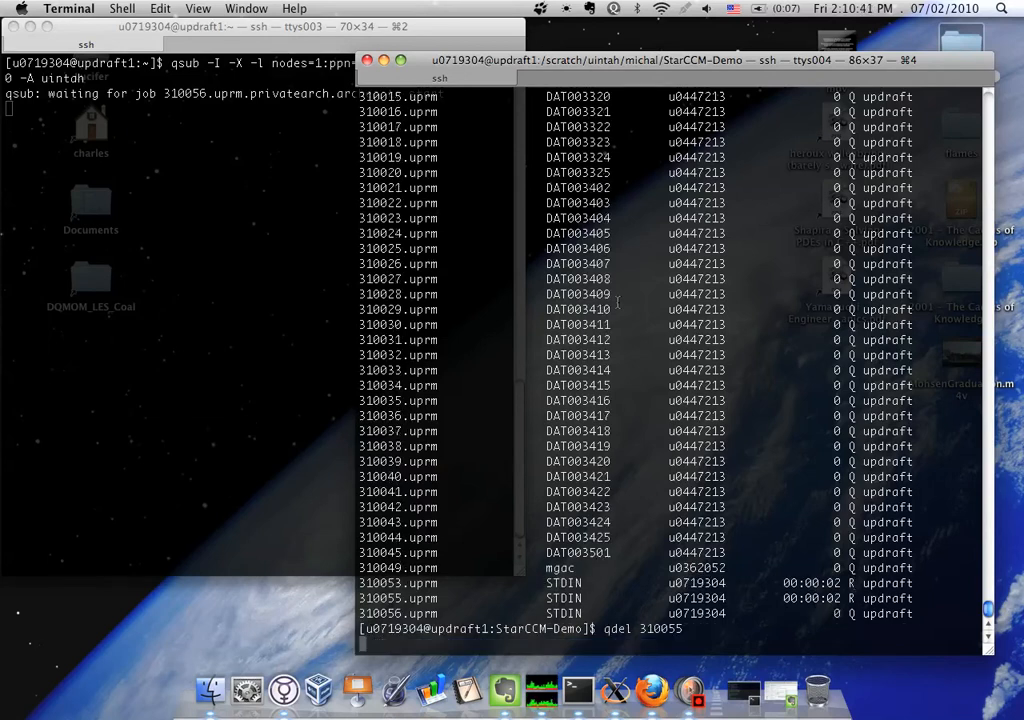
pyautogui.write('qstat')
pyautogui.press('Return')
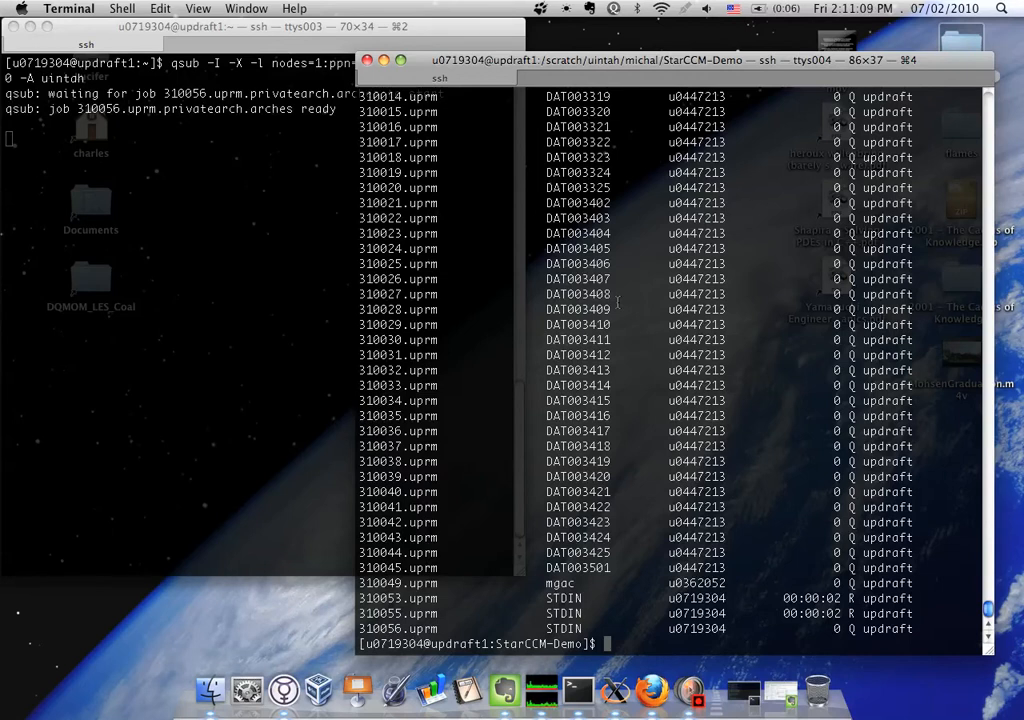
# Change to the StarCCM-Demo directory under /scratch/uintah in the interactive job session on up238
pyautogui.click(211, 233)
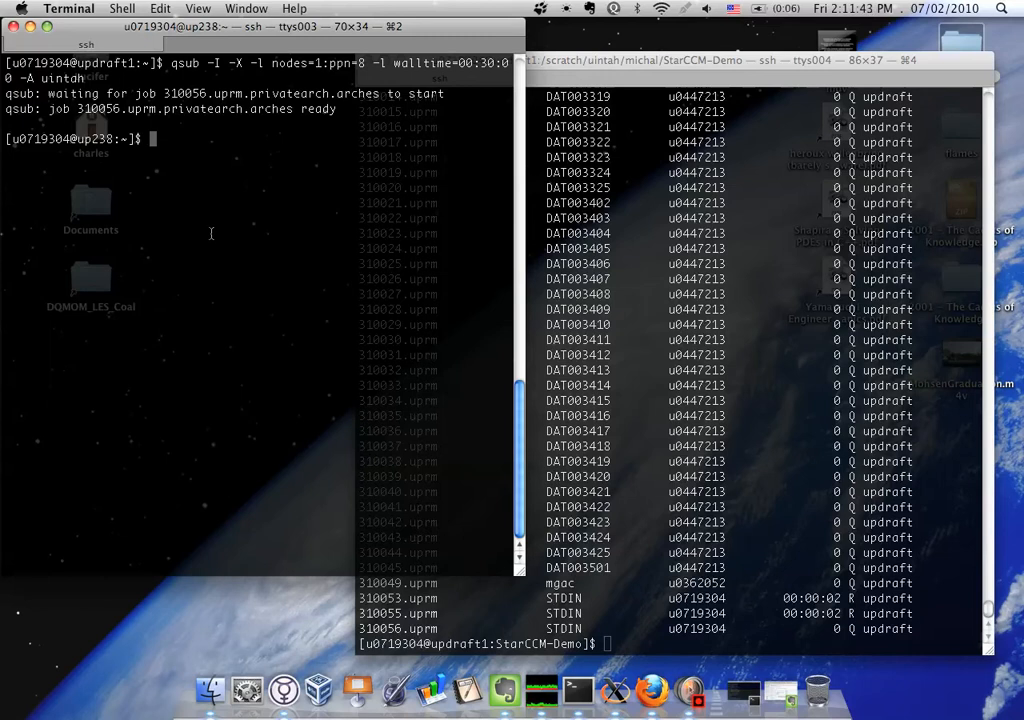
pyautogui.write('cd /sc')
pyautogui.press('Tab')
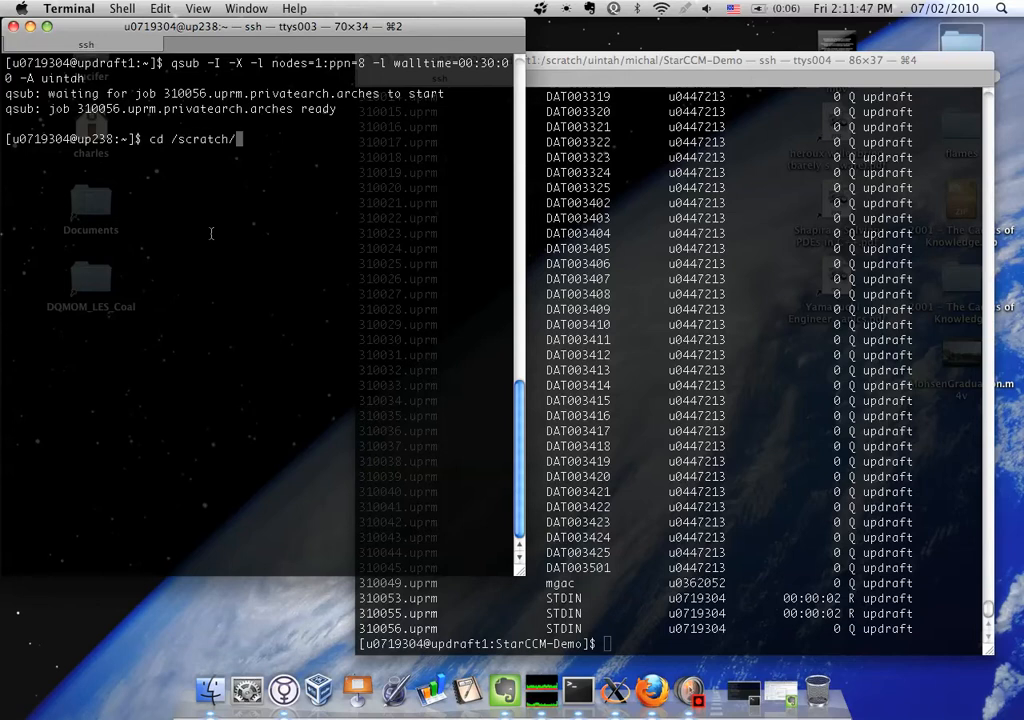
pyautogui.press('Tab')
pyautogui.press('Tab')
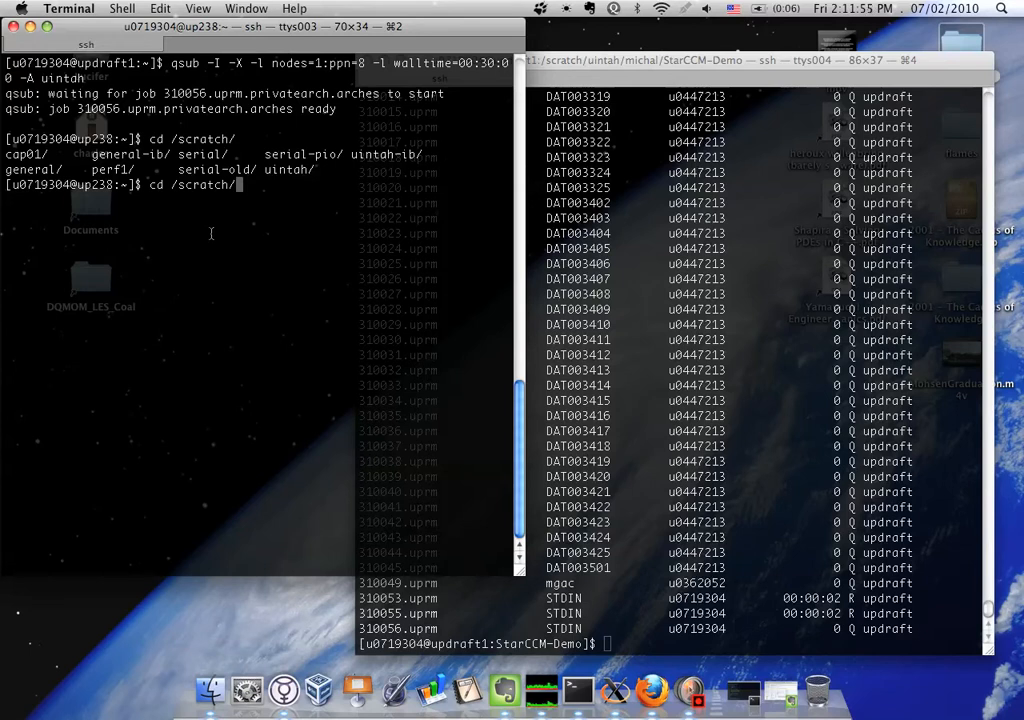
pyautogui.press('Tab')
pyautogui.press('Tab')
pyautogui.write('u')
pyautogui.press('Tab')
pyautogui.press('Tab')
pyautogui.write('/mi')
pyautogui.press('Tab')
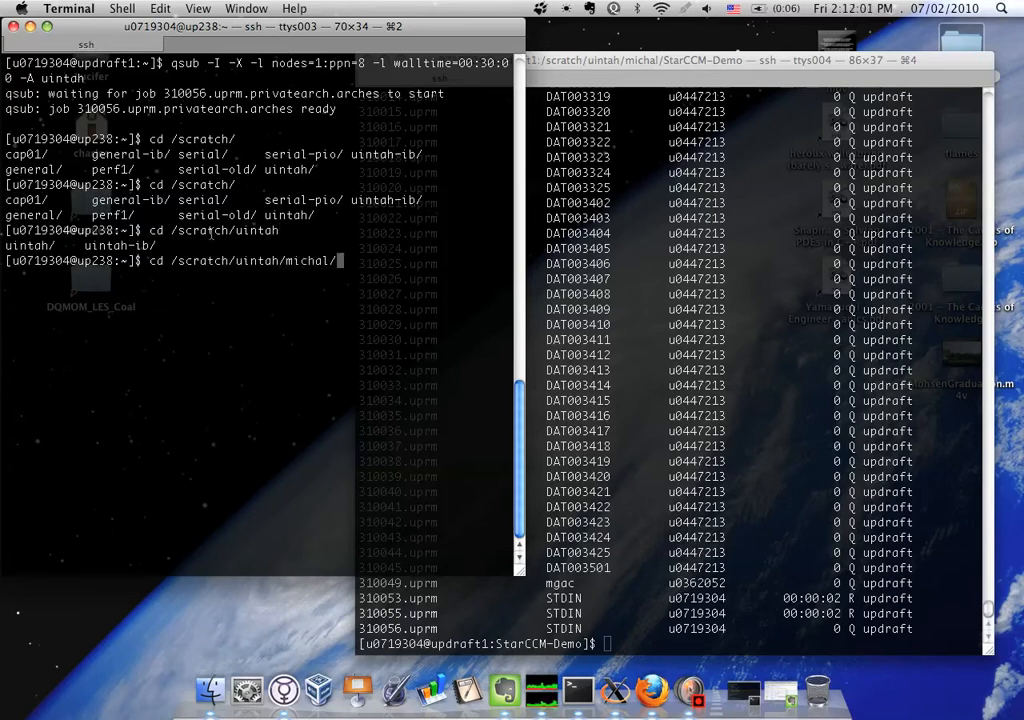
pyautogui.press('Tab')
pyautogui.press('Tab')
pyautogui.write('StarCCM-Demo')
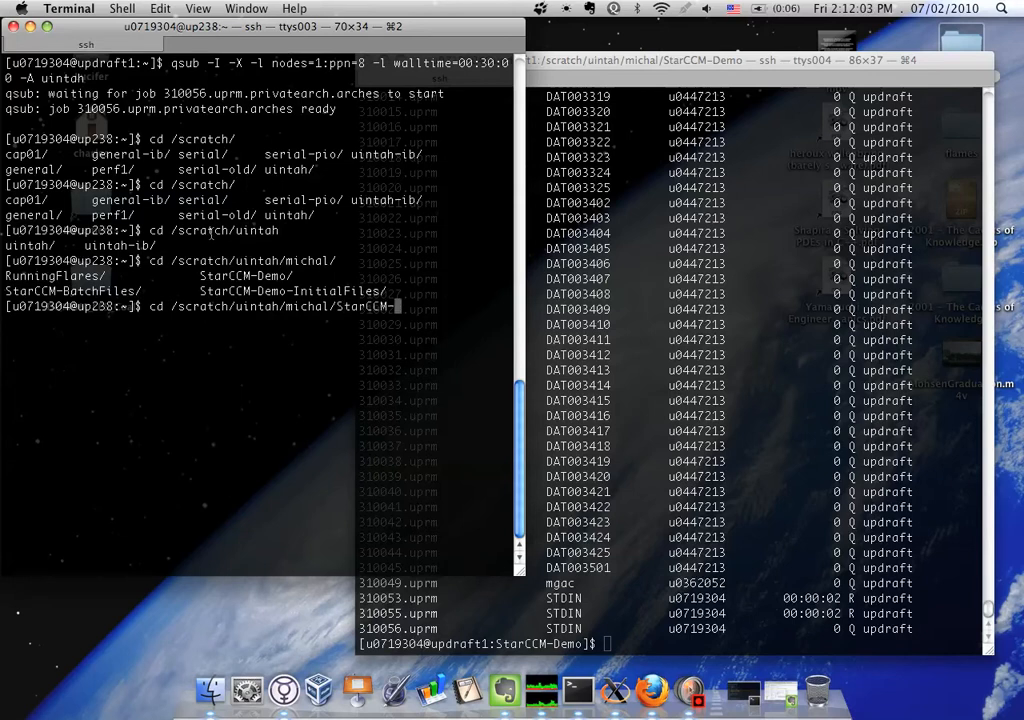
pyautogui.press('Return')
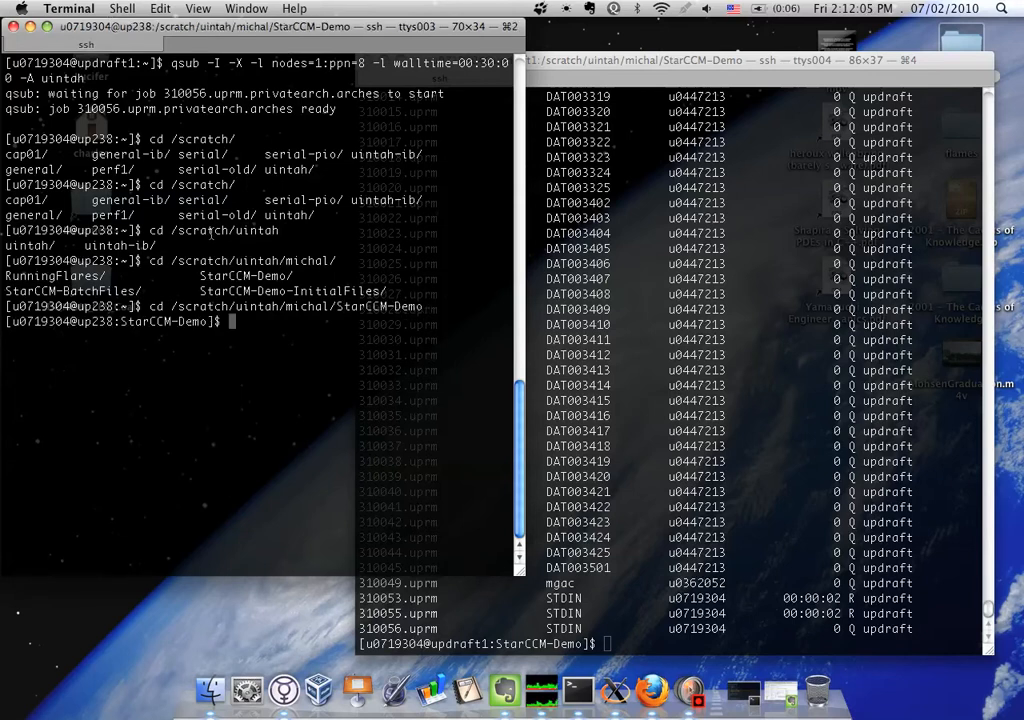
# List the StarCCM-Demo files with ll and ls, and widen the terminal window to fit the long listing
pyautogui.write('ll')
pyautogui.press('Return')
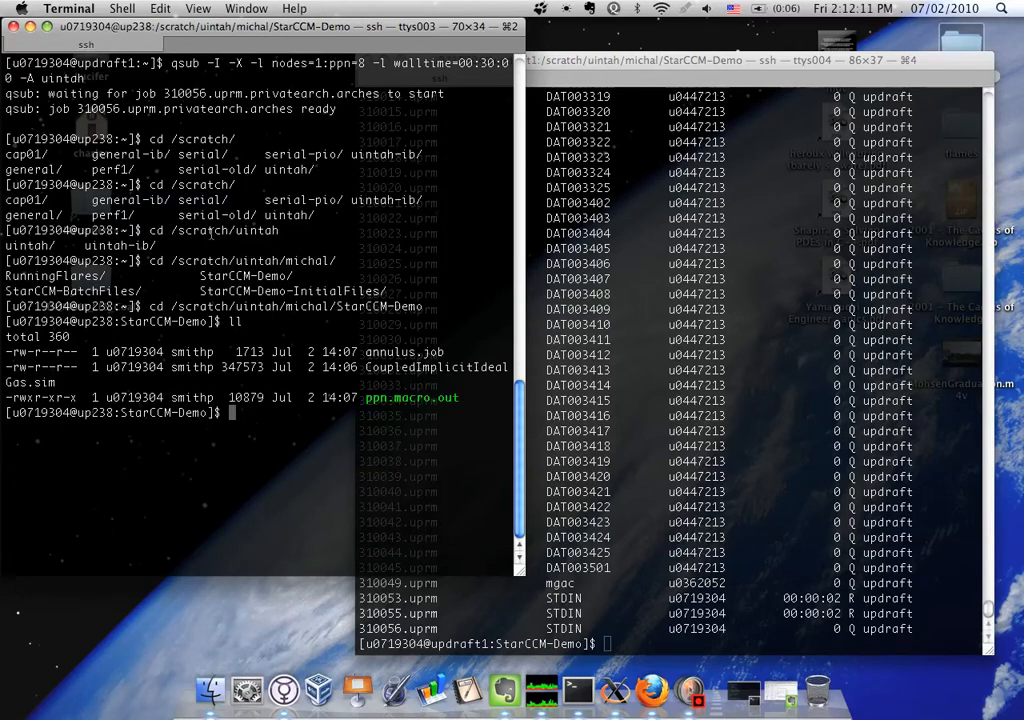
pyautogui.write('ls')
pyautogui.press('Return')
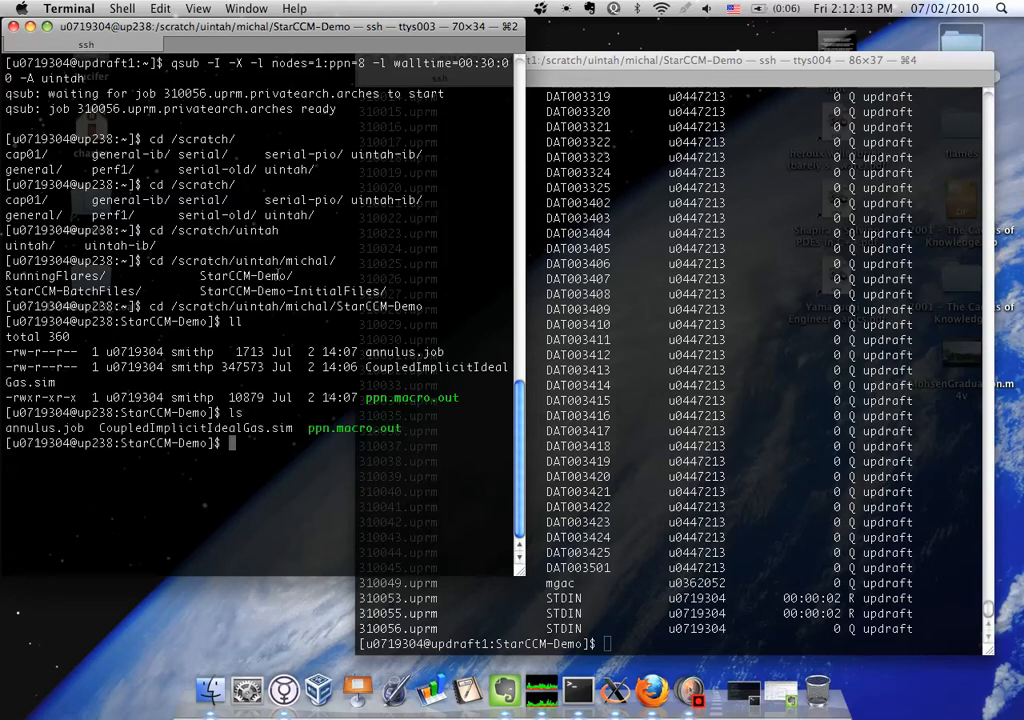
pyautogui.moveTo(518, 570); pyautogui.dragTo(697, 572)
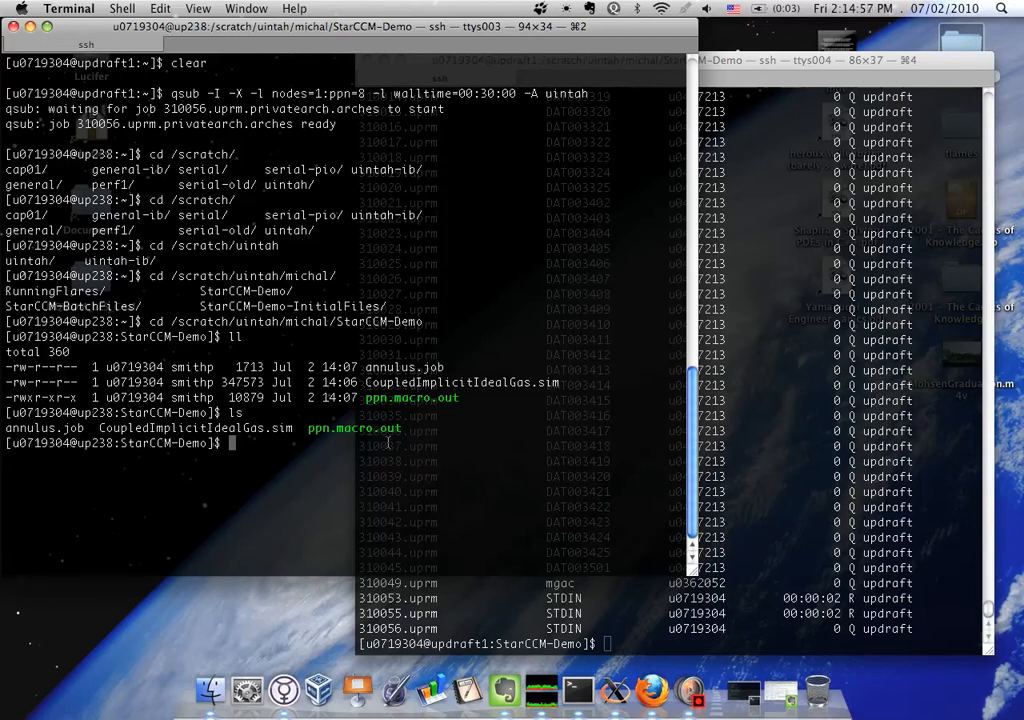
pyautogui.click(870, 435)
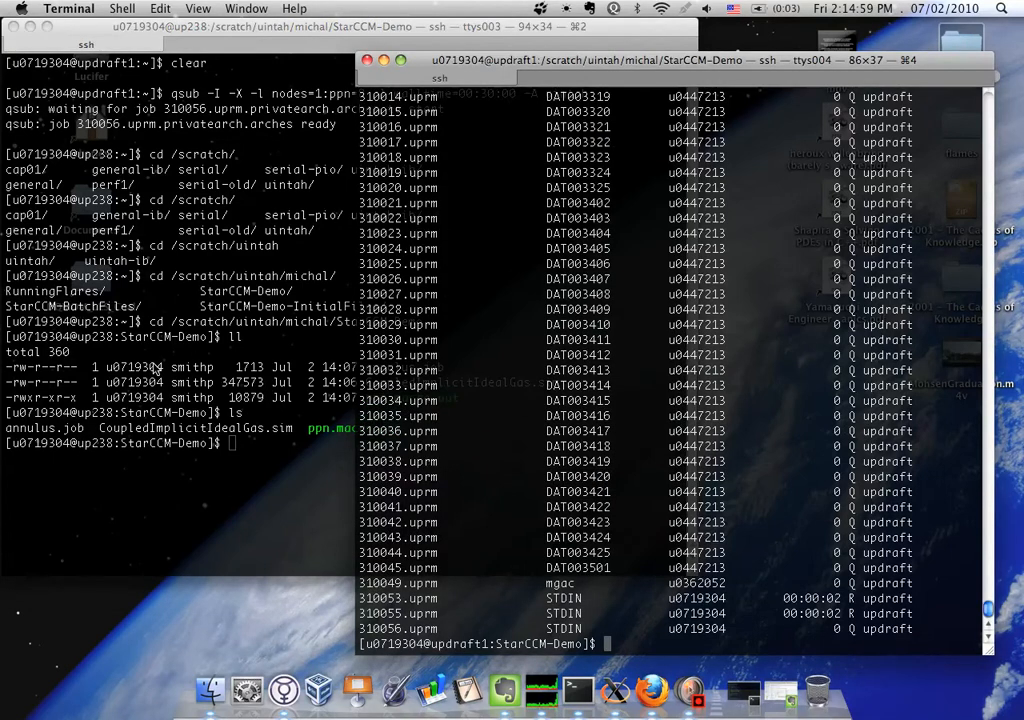
pyautogui.click(155, 367)
pyautogui.click(772, 449)
pyautogui.click(146, 352)
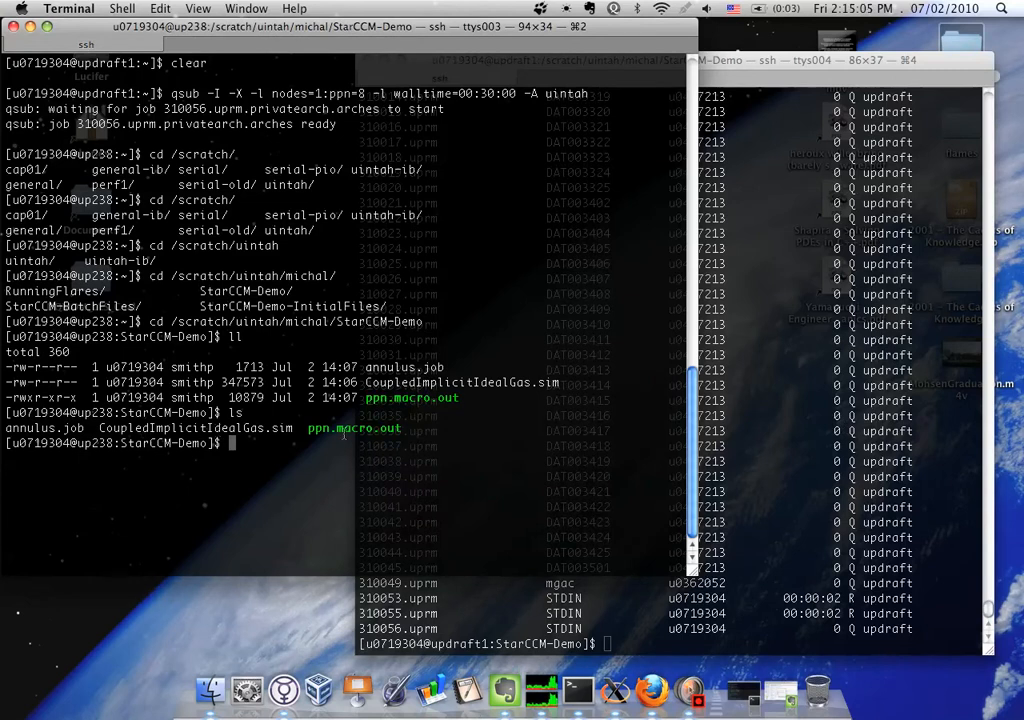
pyautogui.click(838, 522)
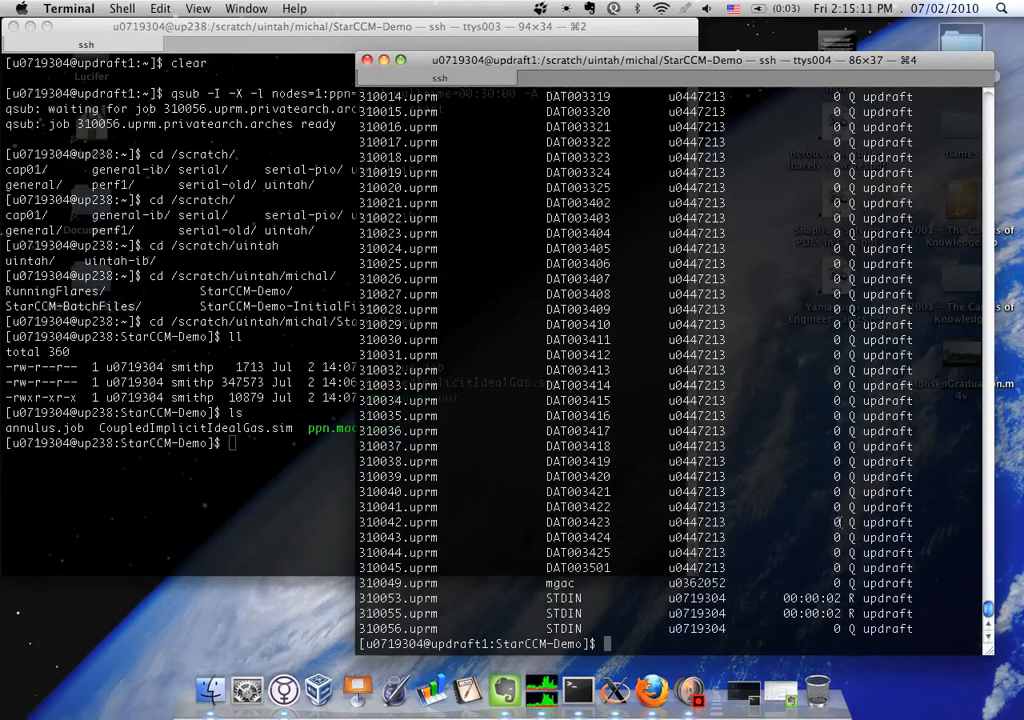
pyautogui.write('ssh -X')
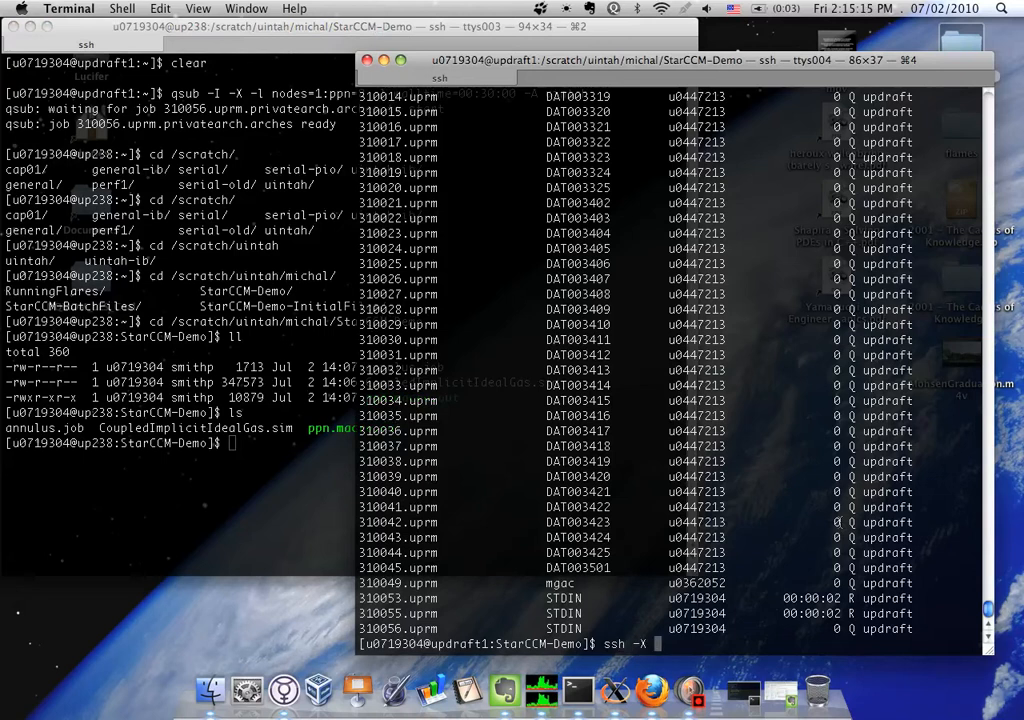
pyautogui.click(195, 362)
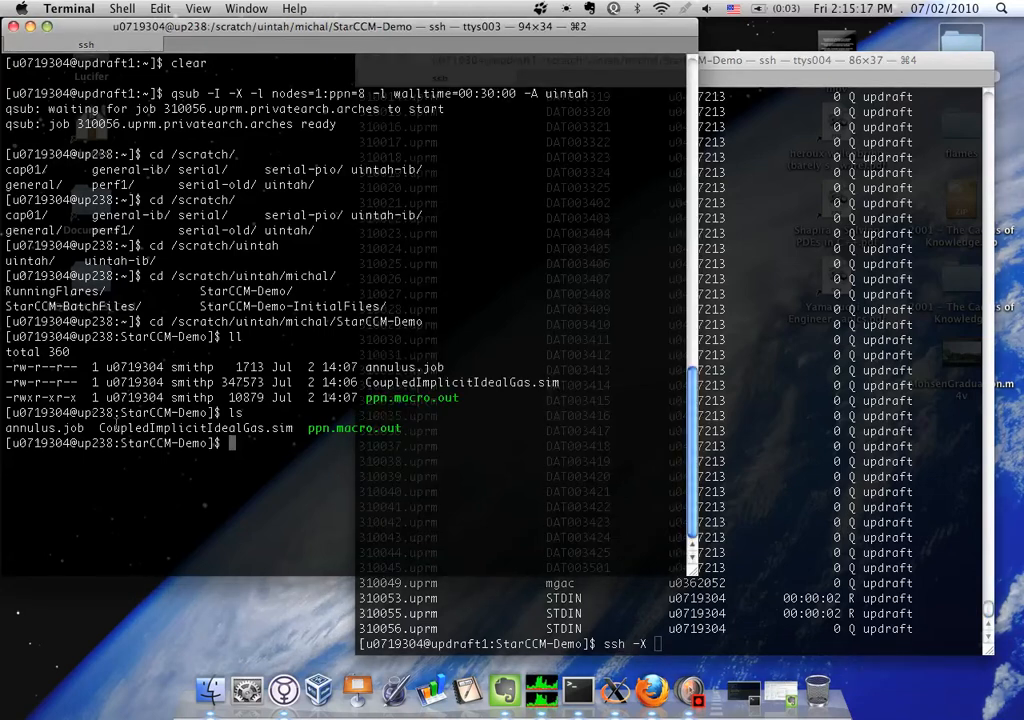
pyautogui.moveTo(84, 443); pyautogui.dragTo(113, 443)
pyautogui.click(705, 440)
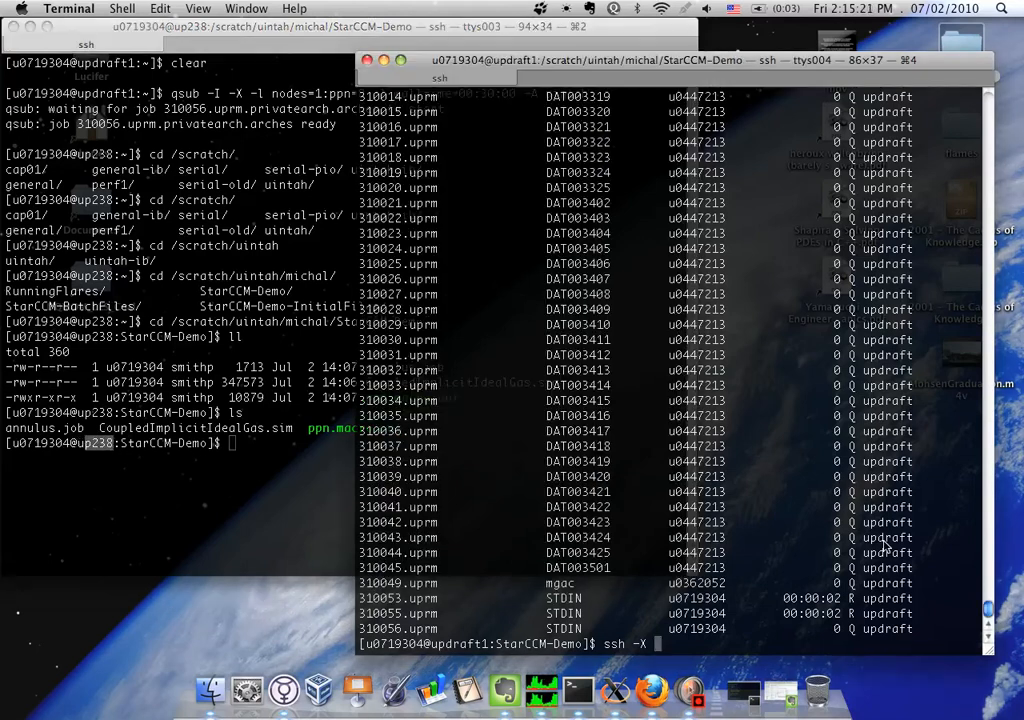
pyautogui.write('qstat')
pyautogui.press('Return')
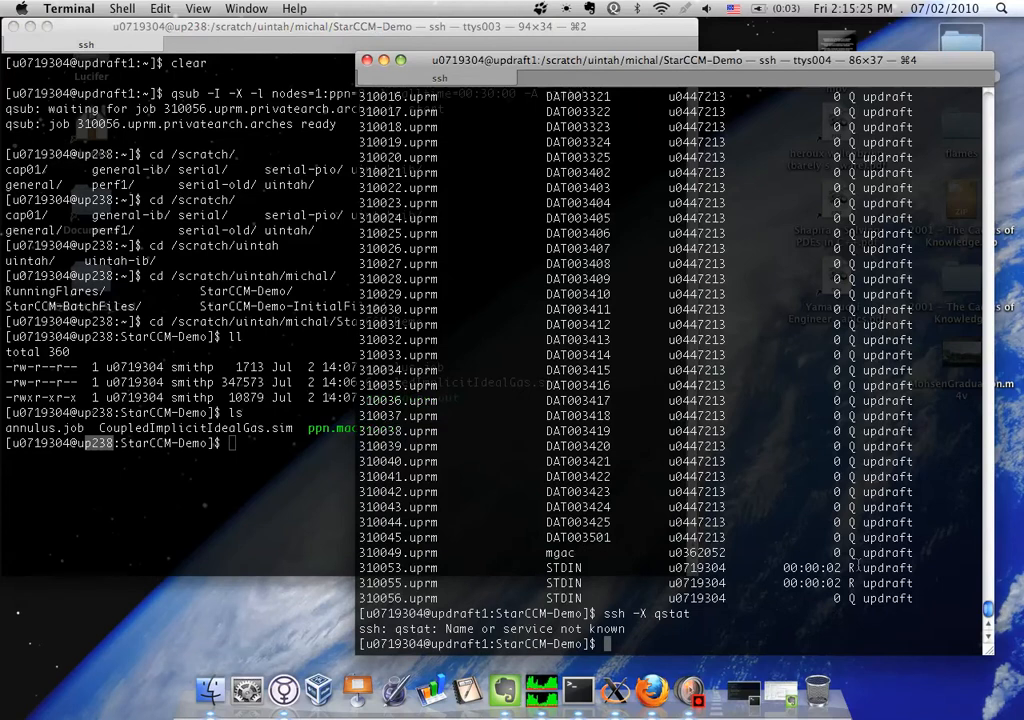
# List the job queue with qstat in the updraft1 session to check the interactive jobs
pyautogui.write('qstat')
pyautogui.press('Return')
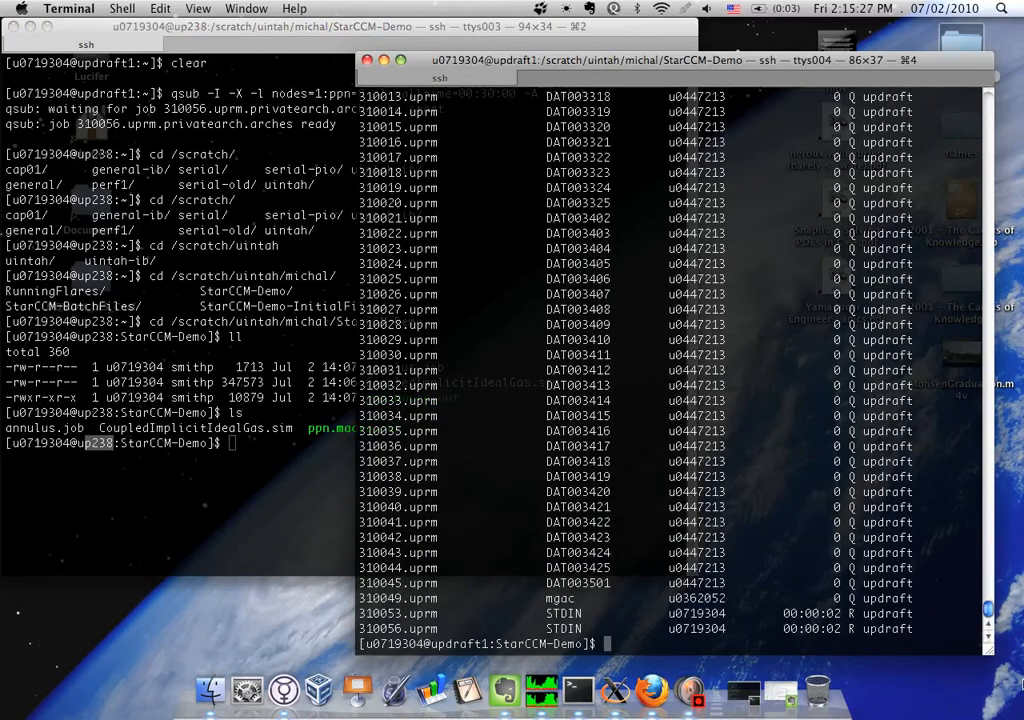
pyautogui.click(353, 634)
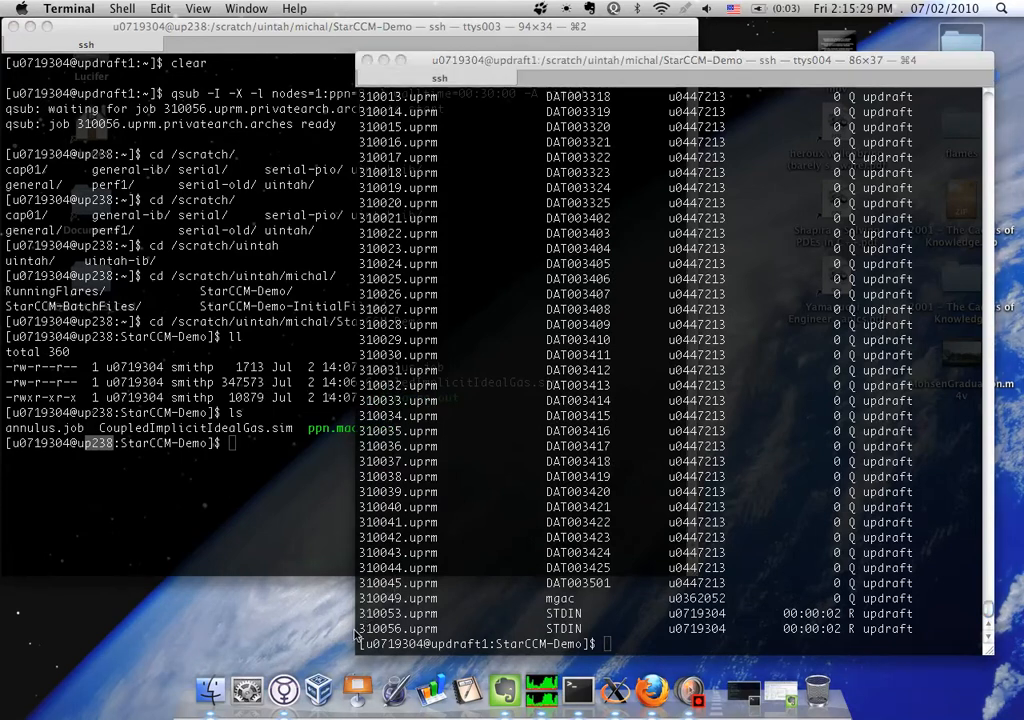
pyautogui.click(366, 632)
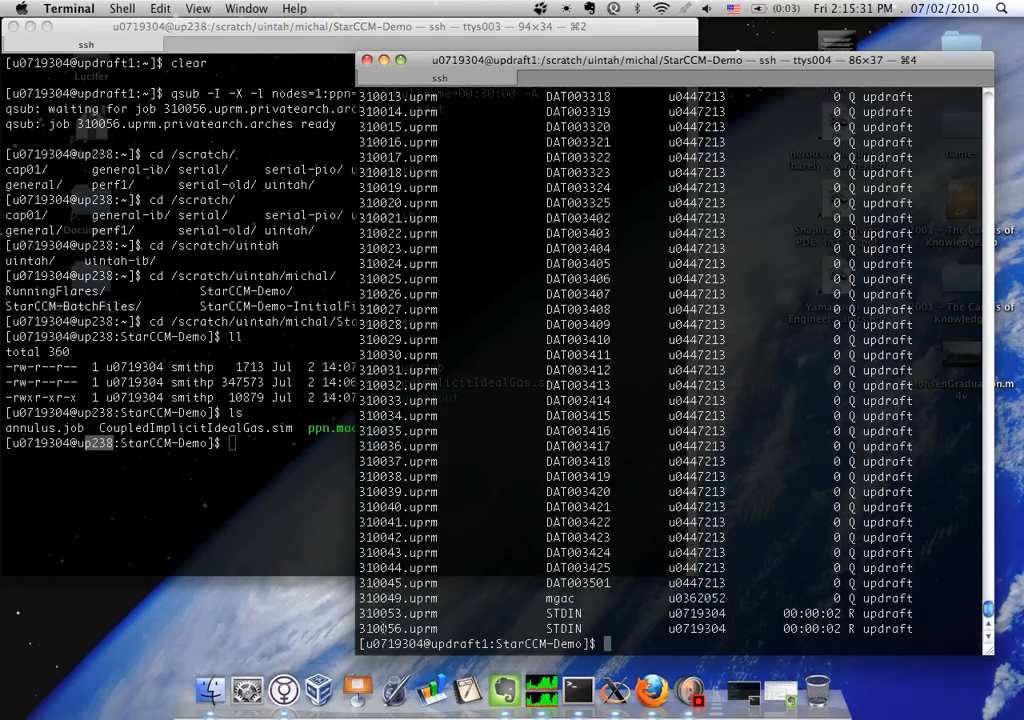
pyautogui.click(128, 406)
pyautogui.doubleClick(135, 397)
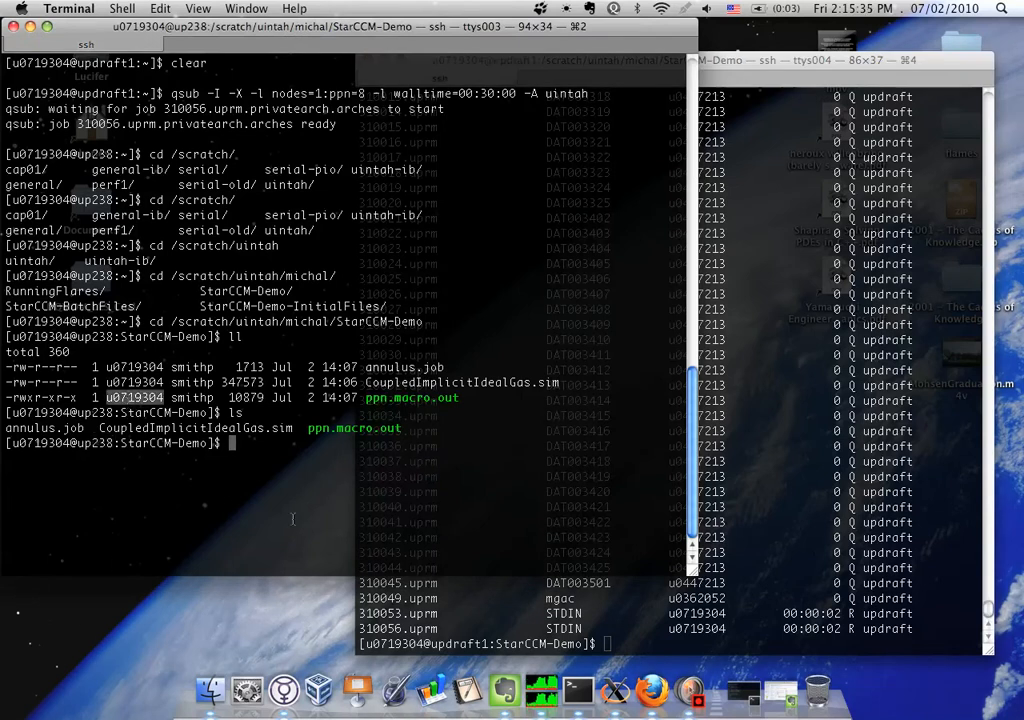
# Connect from the updraft1 session to compute node up238 using ssh -X, and enter the account password
pyautogui.click(793, 464)
pyautogui.write('ssh -x')
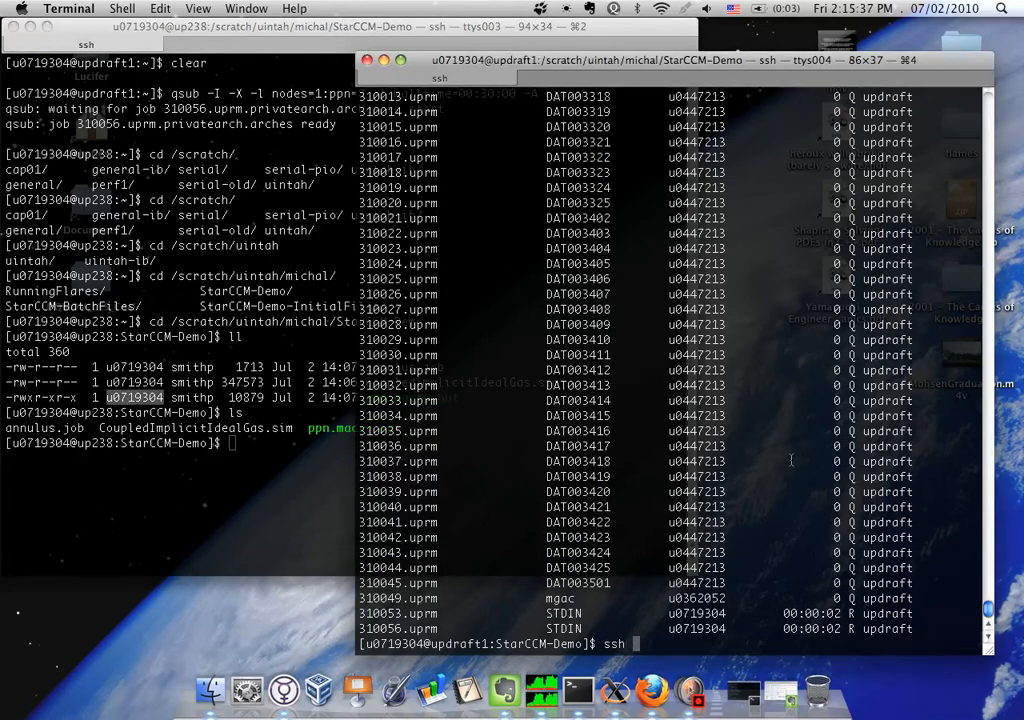
pyautogui.press('BackSpace')
pyautogui.write('X up238')
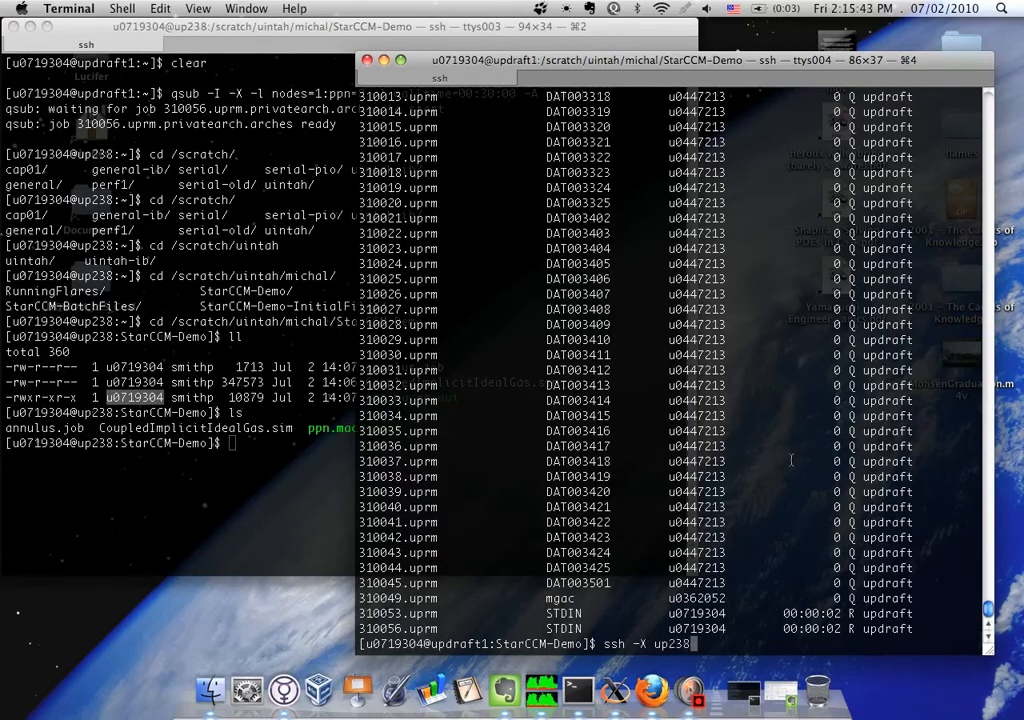
pyautogui.press('Return')
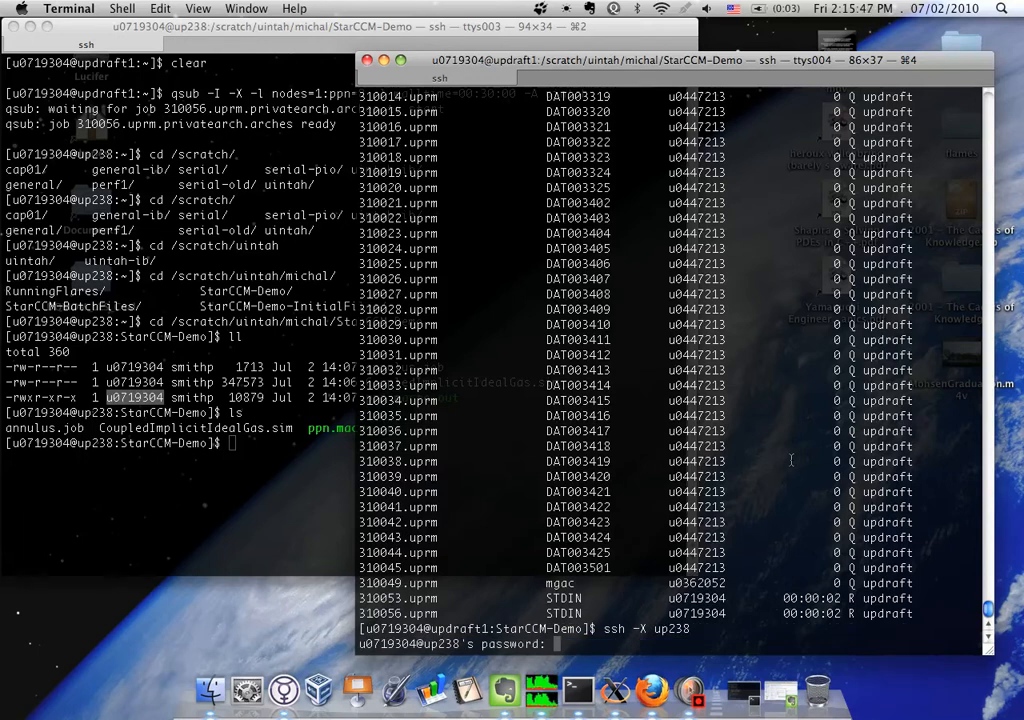
pyautogui.press('Return')
# Change to the StarCCM-Demo directory under /scratch/uintah in the new ssh session on up238
pyautogui.write('cd /sc')
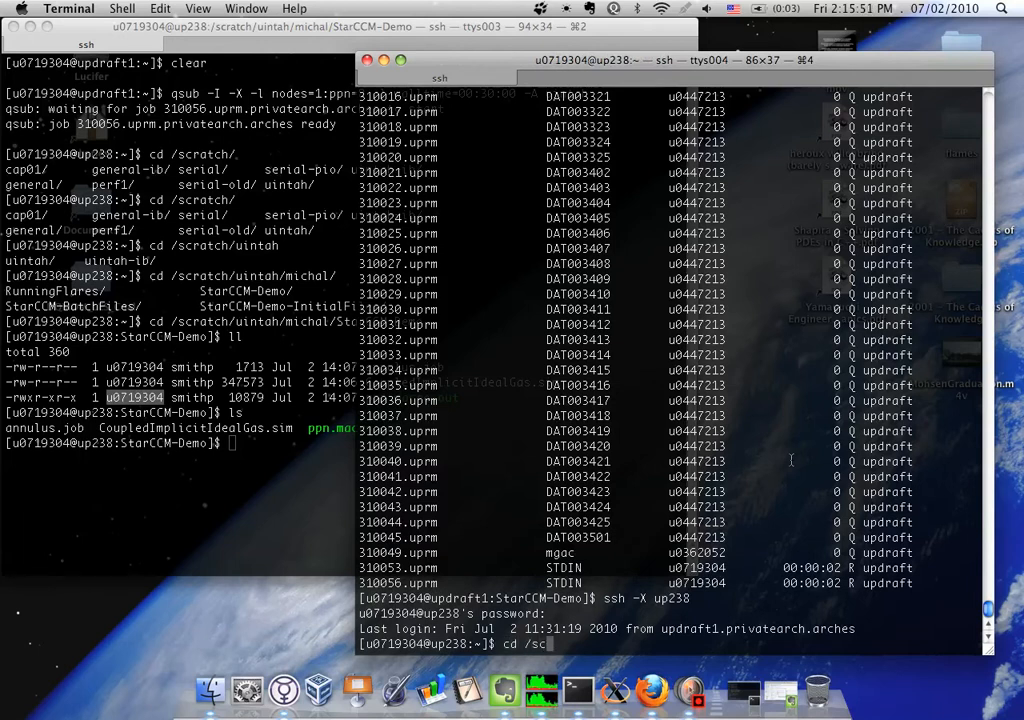
pyautogui.press('Tab')
pyautogui.write('u')
pyautogui.press('Tab')
pyautogui.write('/michal/S')
pyautogui.press('Tab')
pyautogui.write('Demo')
pyautogui.press('Return')
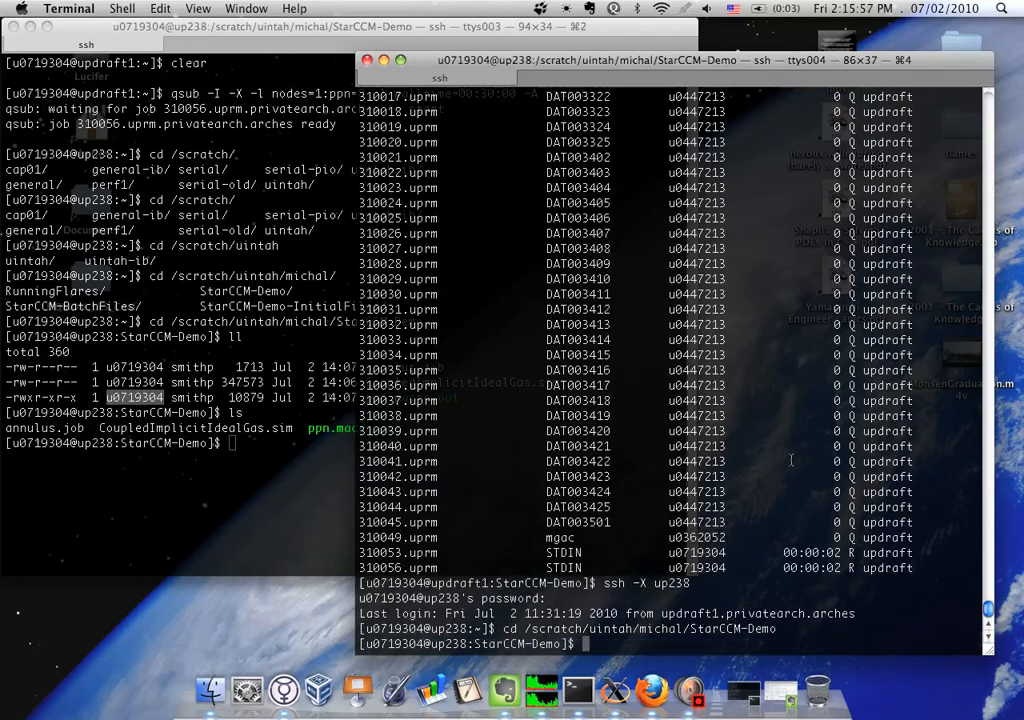
# Launch STAR-CCM+ with the starccm+ command and move its window to the screen's upper-left corner
pyautogui.write('star')
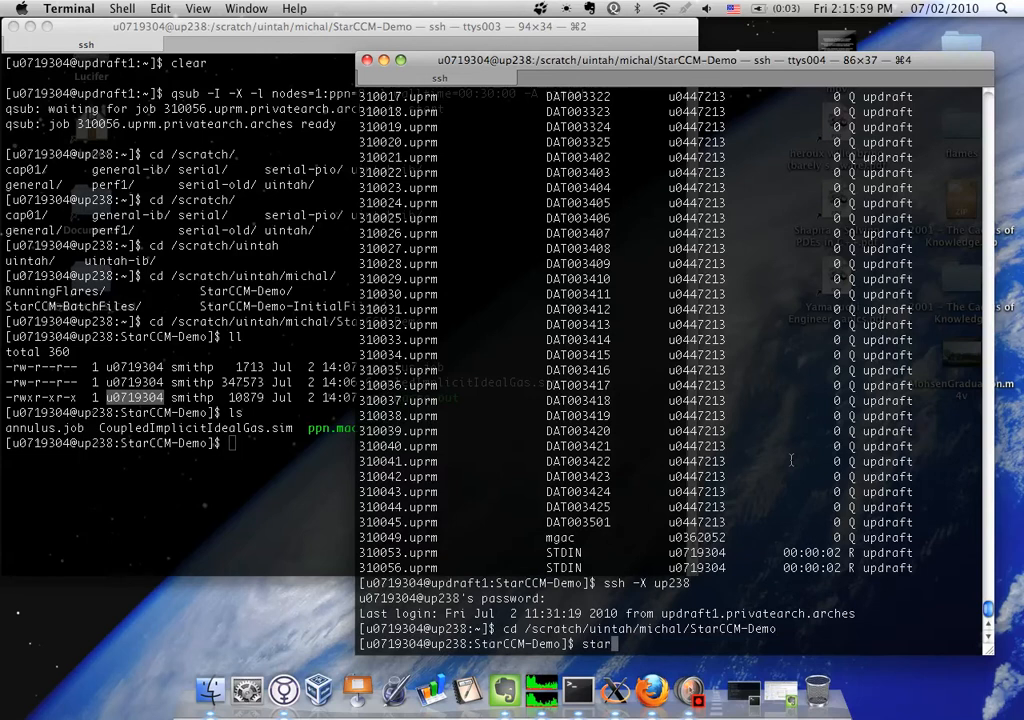
pyautogui.write('ccm')
pyautogui.press('Return')
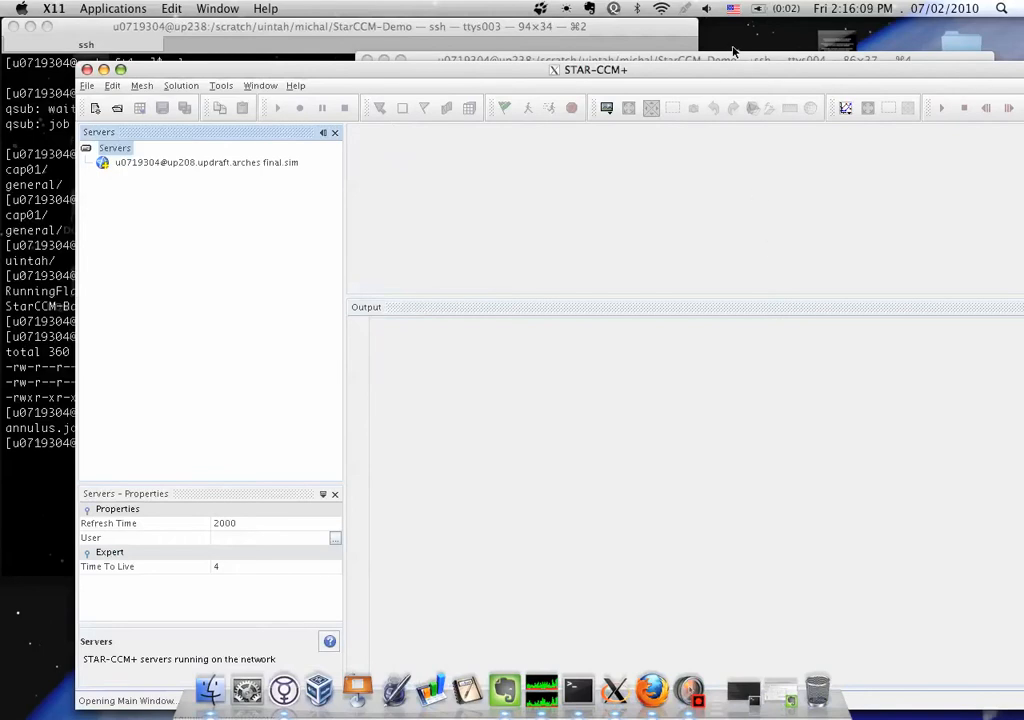
pyautogui.moveTo(704, 73); pyautogui.dragTo(631, 22)
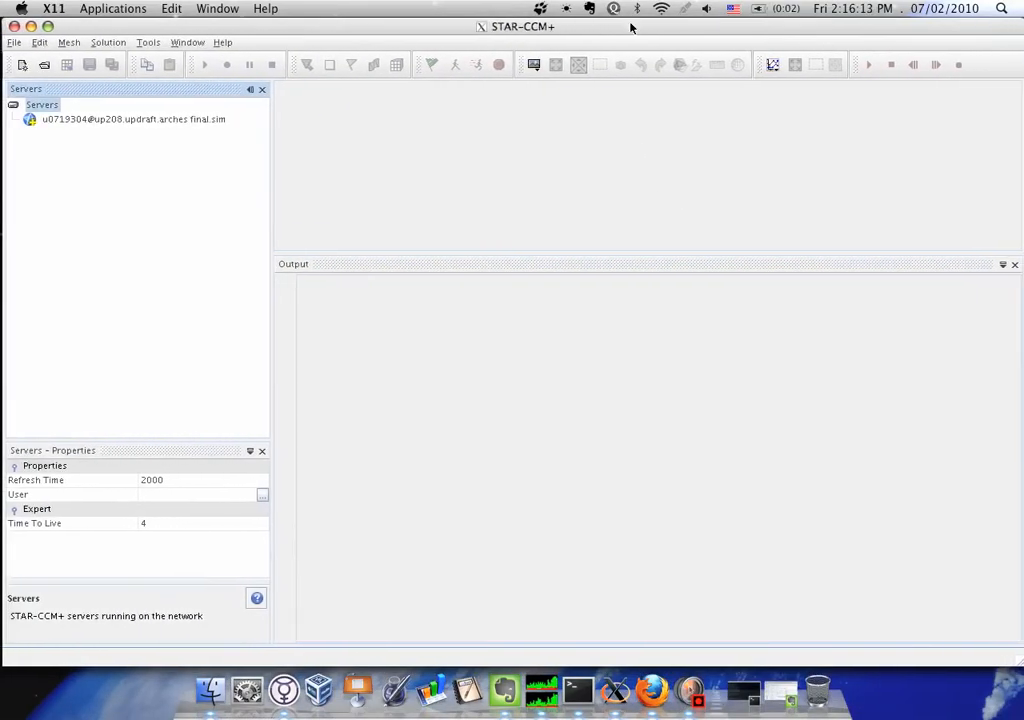
# Set up loading a simulation in parallel mode with a Power Session license and 8 compute processes on the local host
pyautogui.click(43, 67)
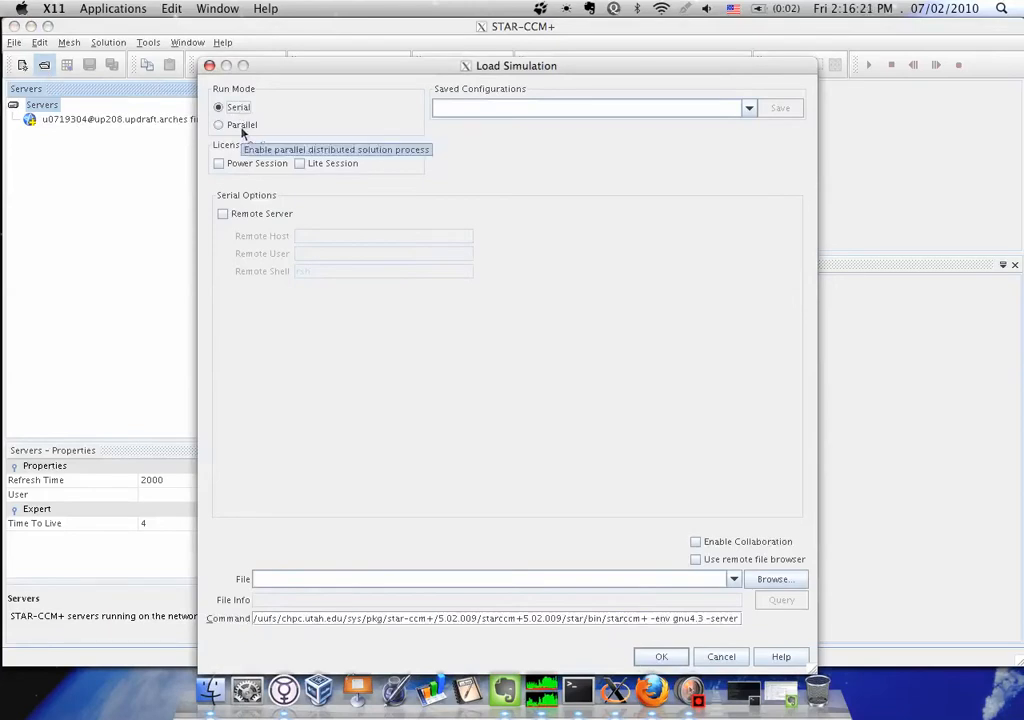
pyautogui.click(243, 126)
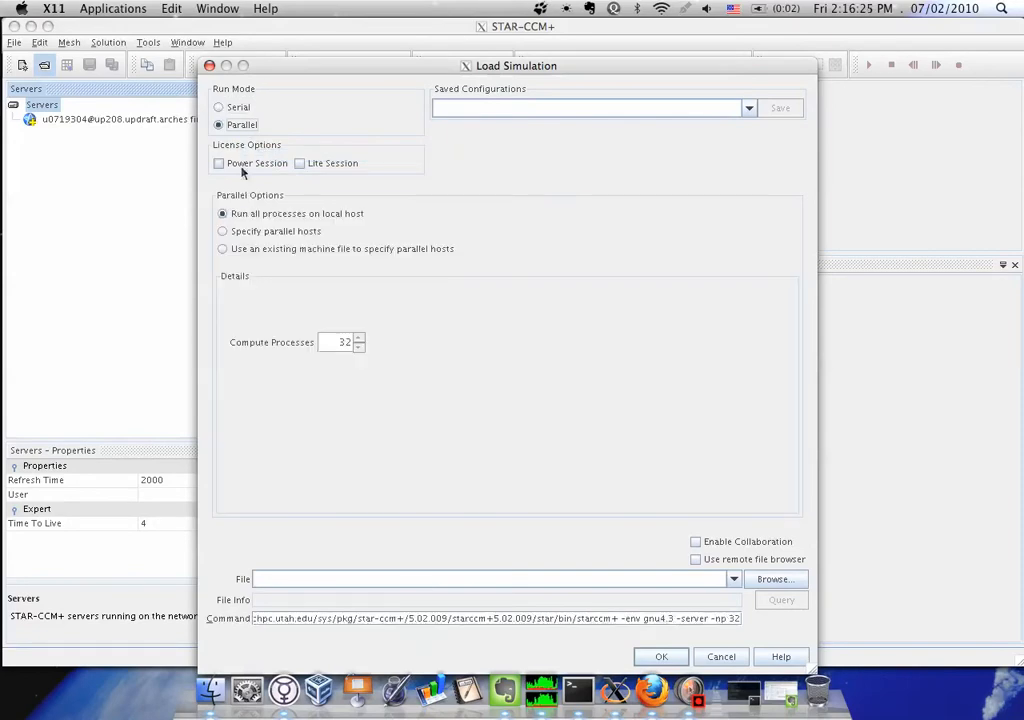
pyautogui.click(220, 164)
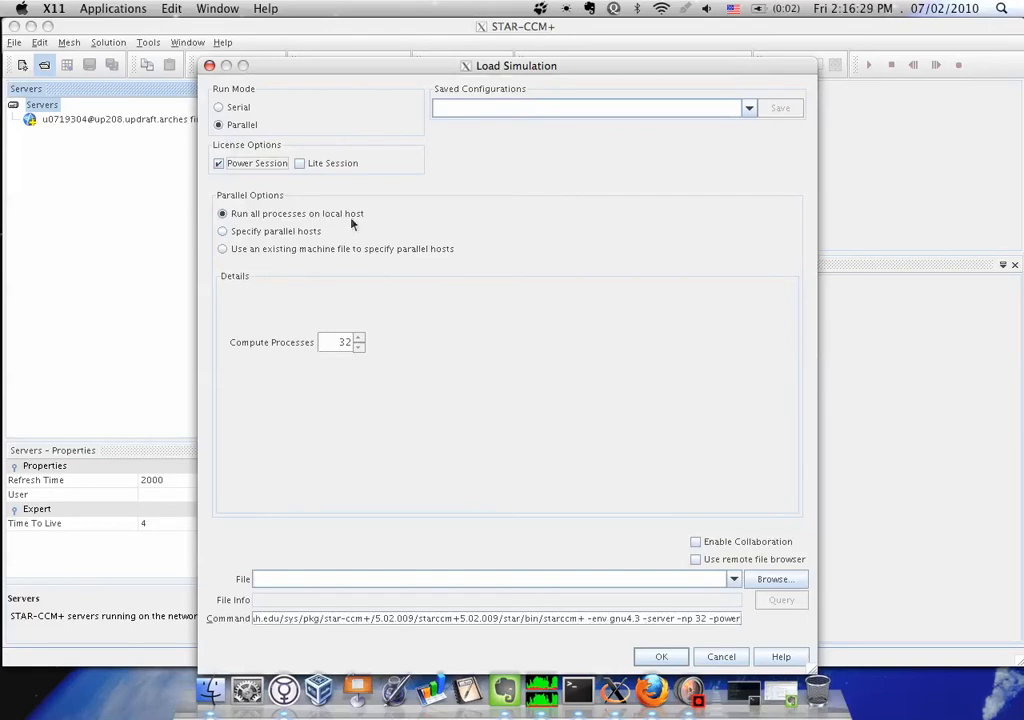
pyautogui.doubleClick(336, 342)
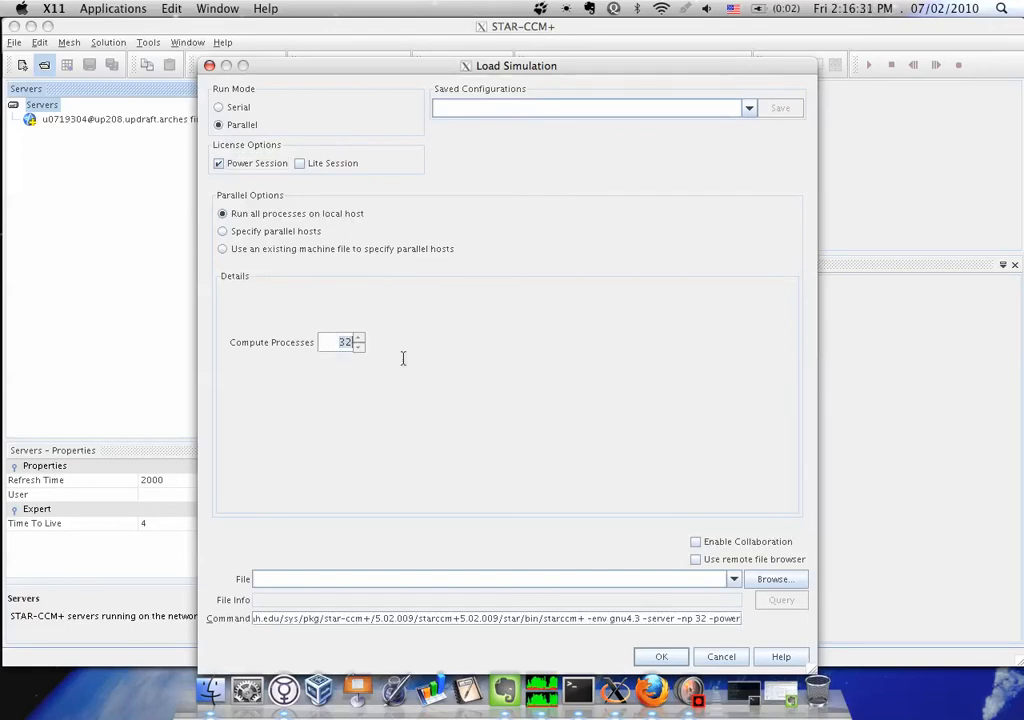
pyautogui.write('8')
# Browse for the simulation file and open CoupledImplicitIdealGas.sim from the StarCCM-Demo folder
pyautogui.click(681, 579)
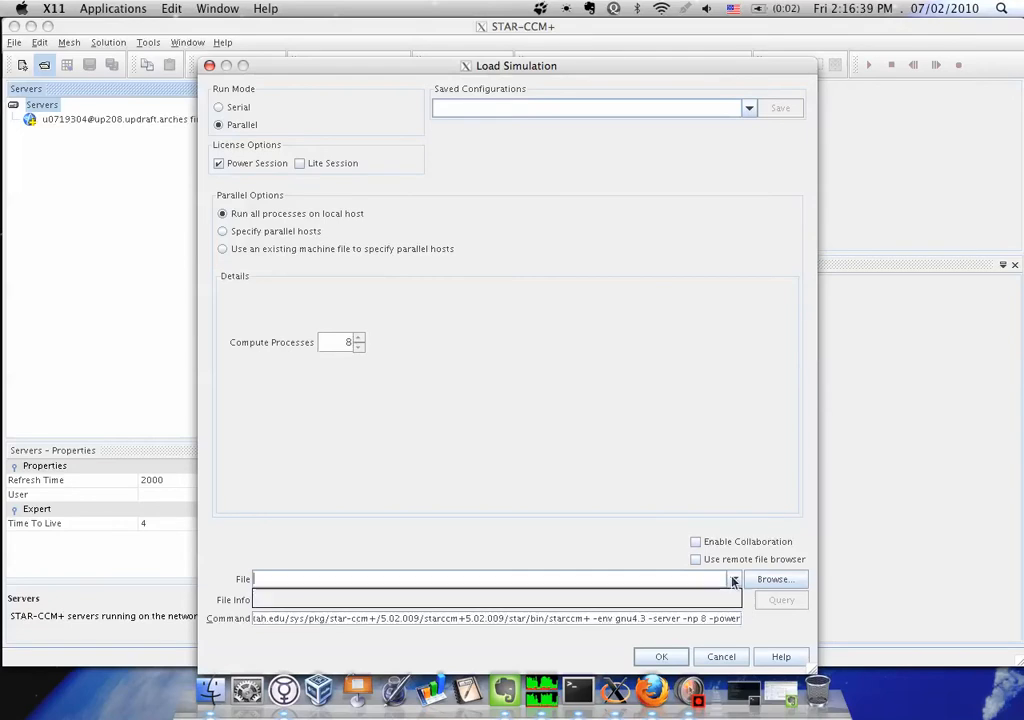
pyautogui.click(762, 584)
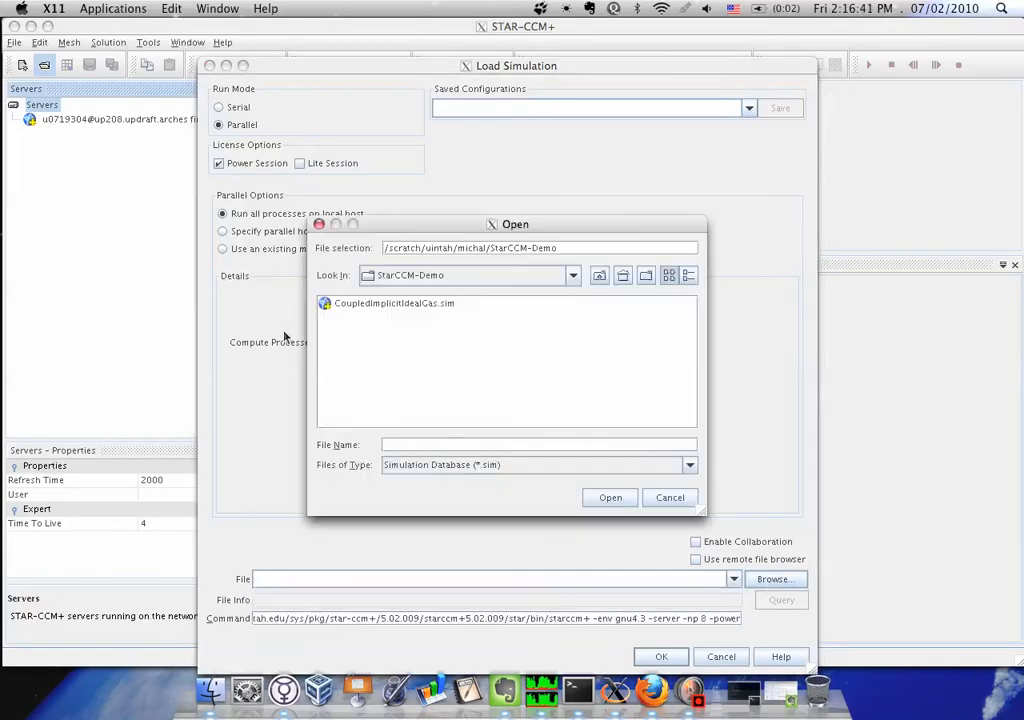
pyautogui.click(423, 304)
pyautogui.click(610, 497)
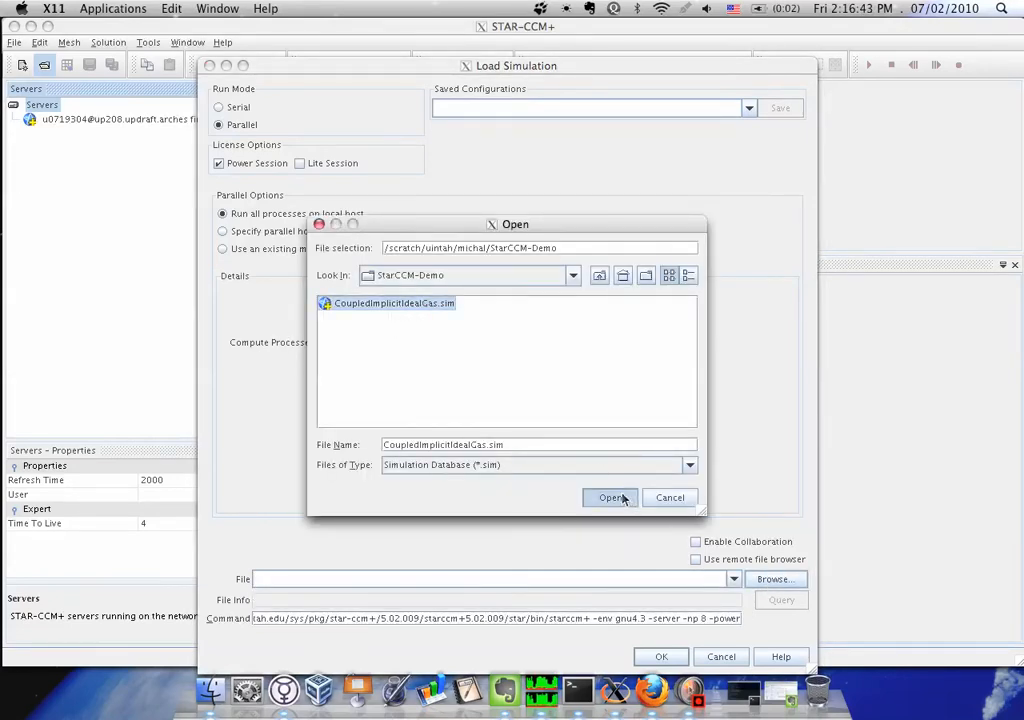
# Load the chosen simulation and start recording a macro to macro.java in the StarCCM-Demo folder
pyautogui.click(659, 657)
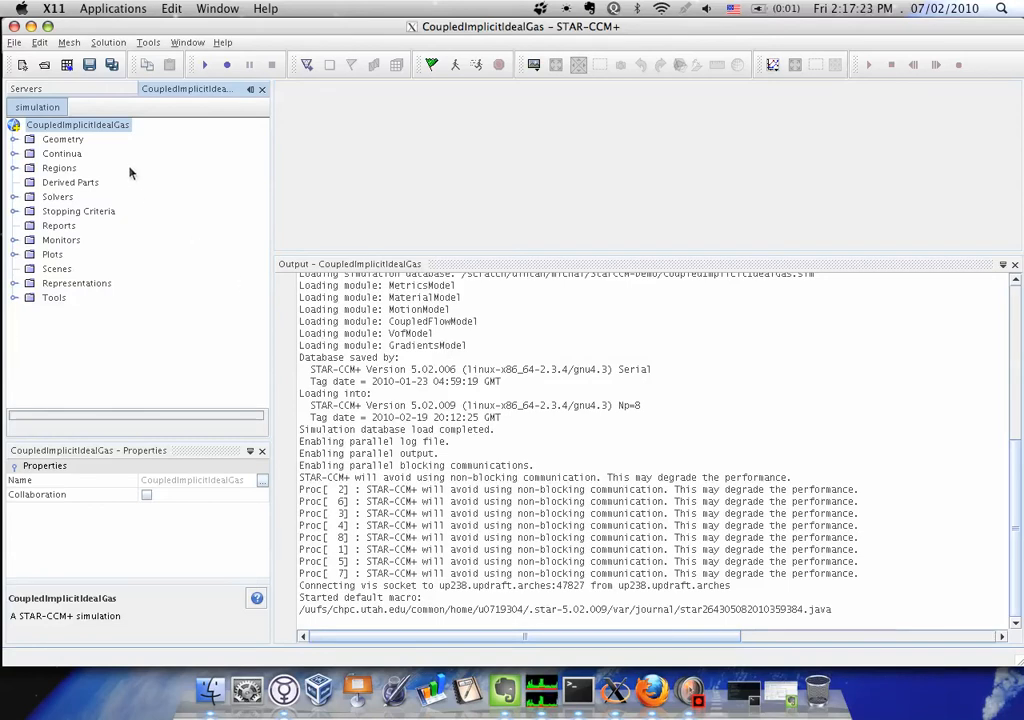
pyautogui.click(14, 43)
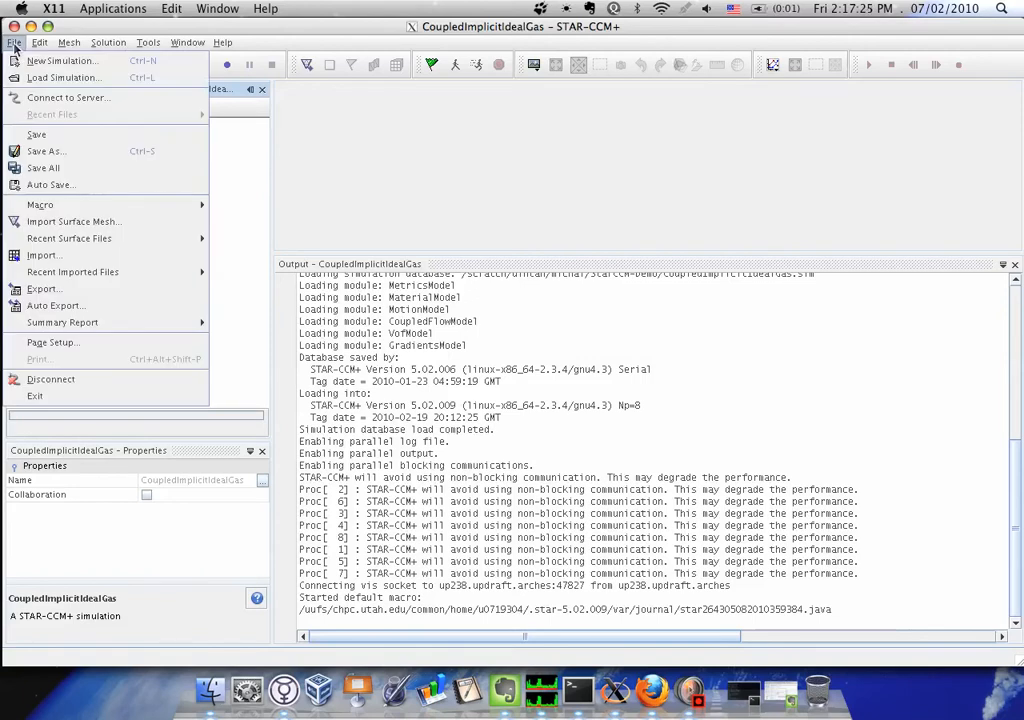
pyautogui.moveTo(48, 205)
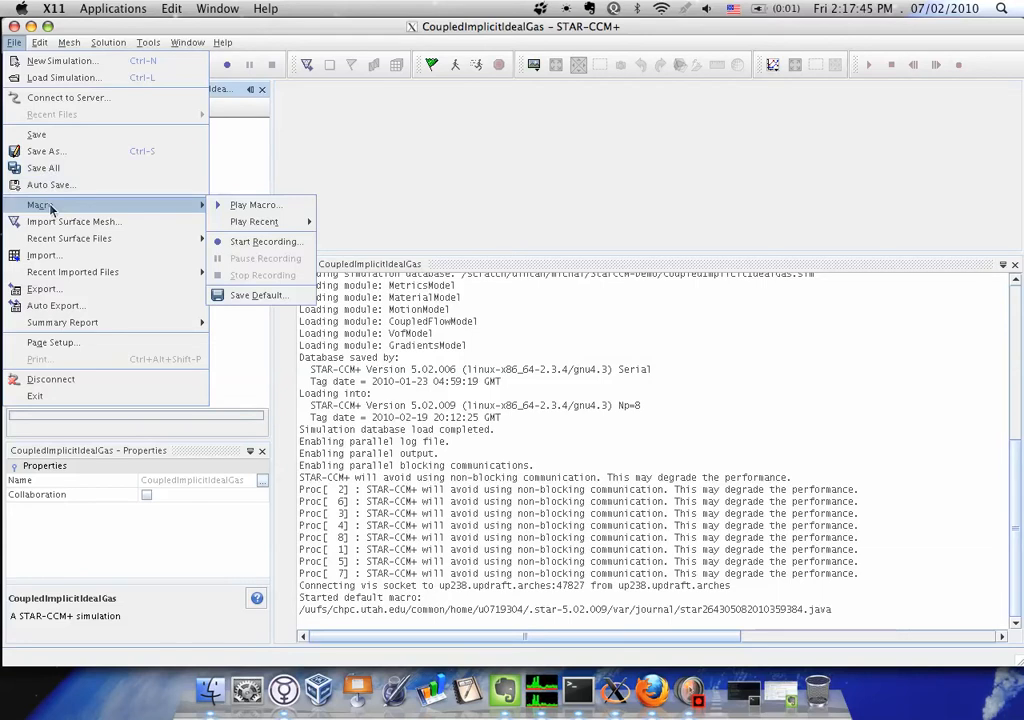
pyautogui.click(252, 242)
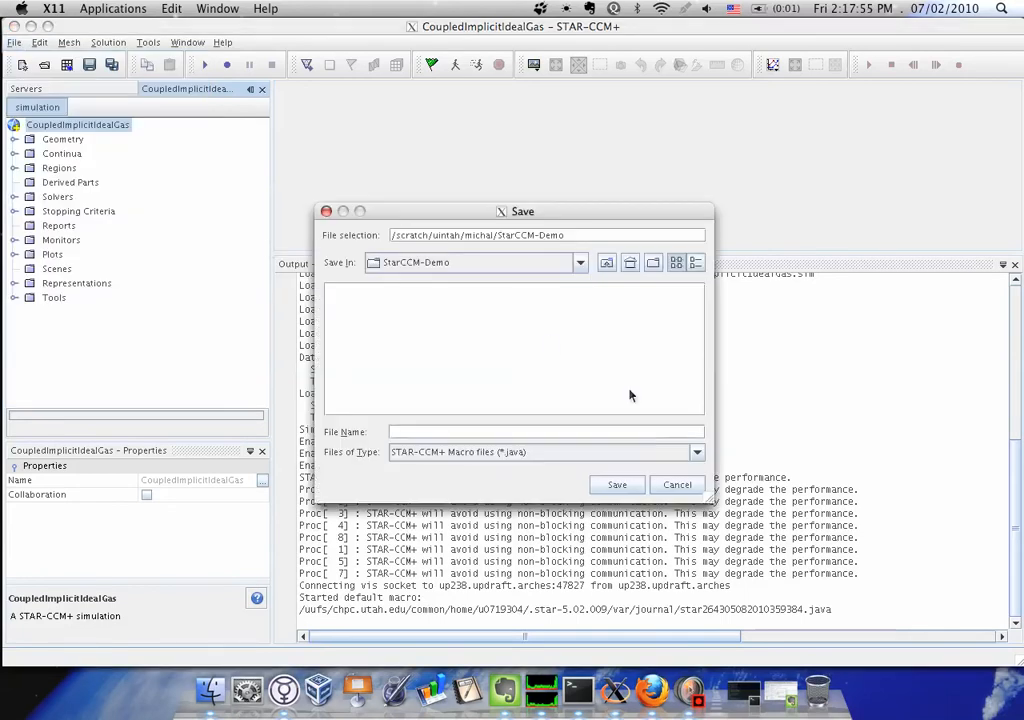
pyautogui.write('macro.java')
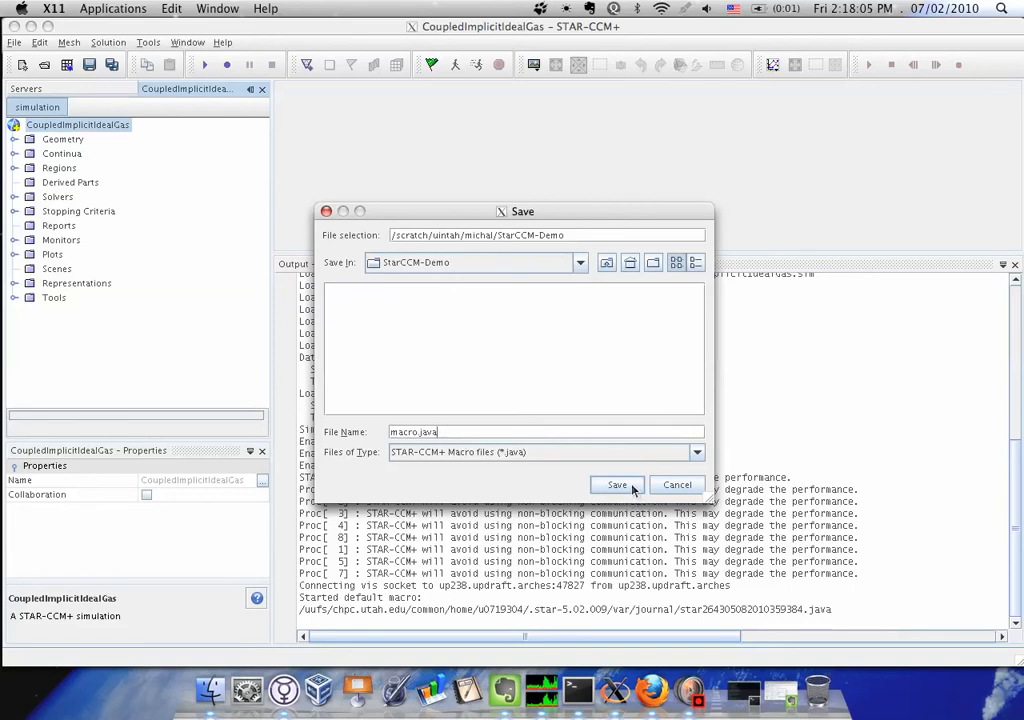
pyautogui.moveTo(602, 214); pyautogui.dragTo(785, 88)
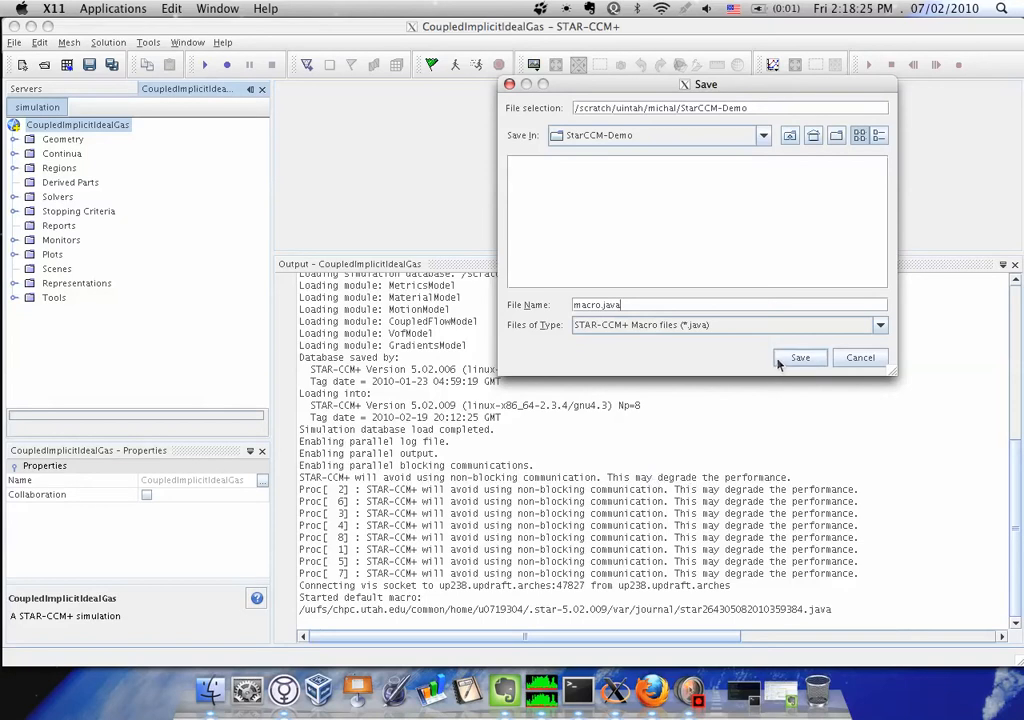
pyautogui.moveTo(811, 85); pyautogui.dragTo(680, 98)
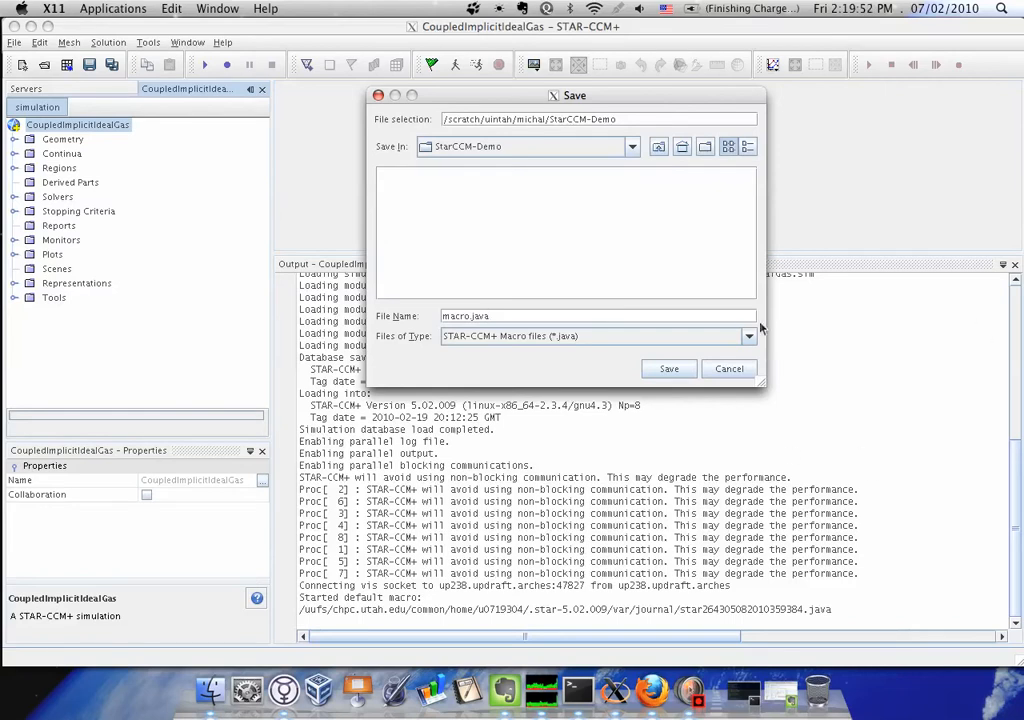
pyautogui.click(669, 368)
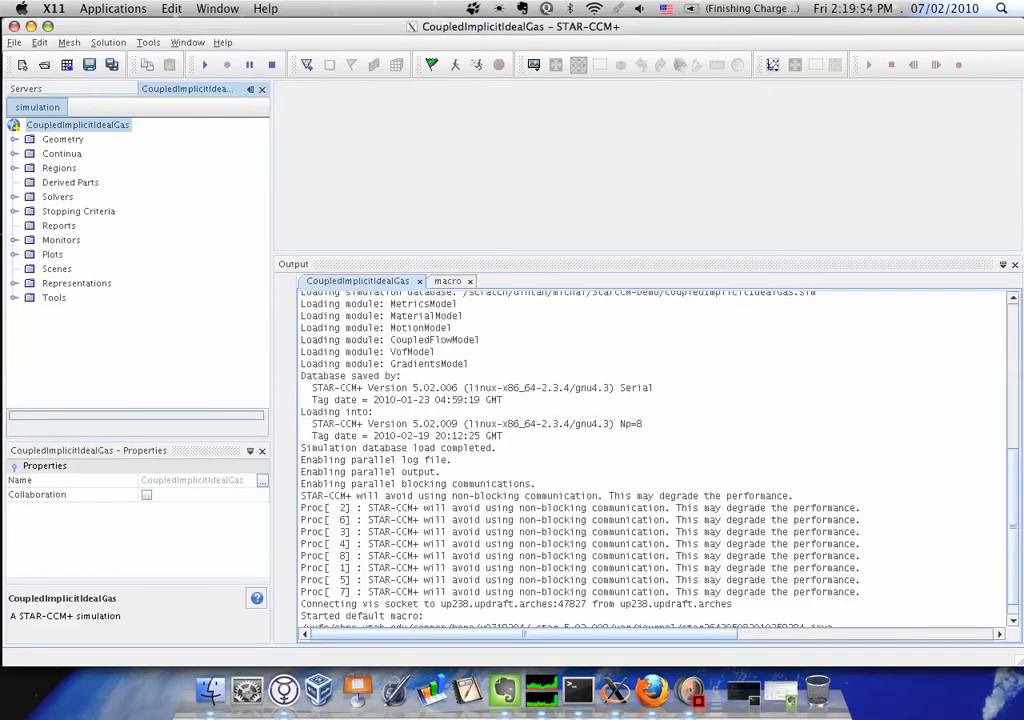
# Examine the simulation's startup output for the CPU-sharing warning and the host used by the master and worker processes
pyautogui.moveTo(1017, 498); pyautogui.dragTo(1013, 347)
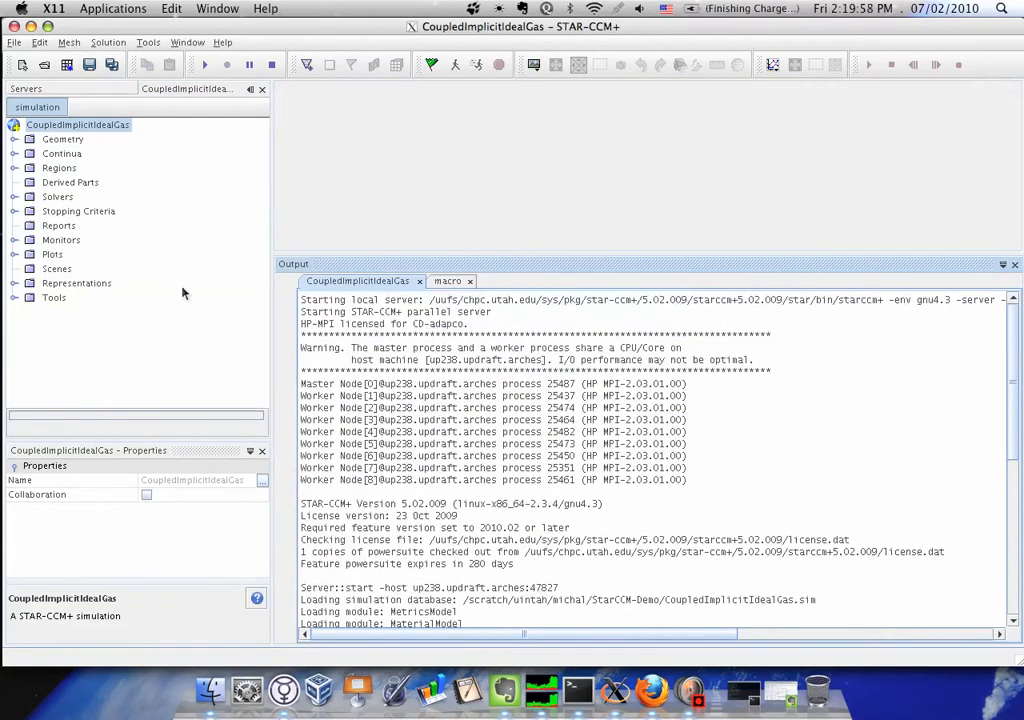
pyautogui.moveTo(300, 348); pyautogui.dragTo(786, 358)
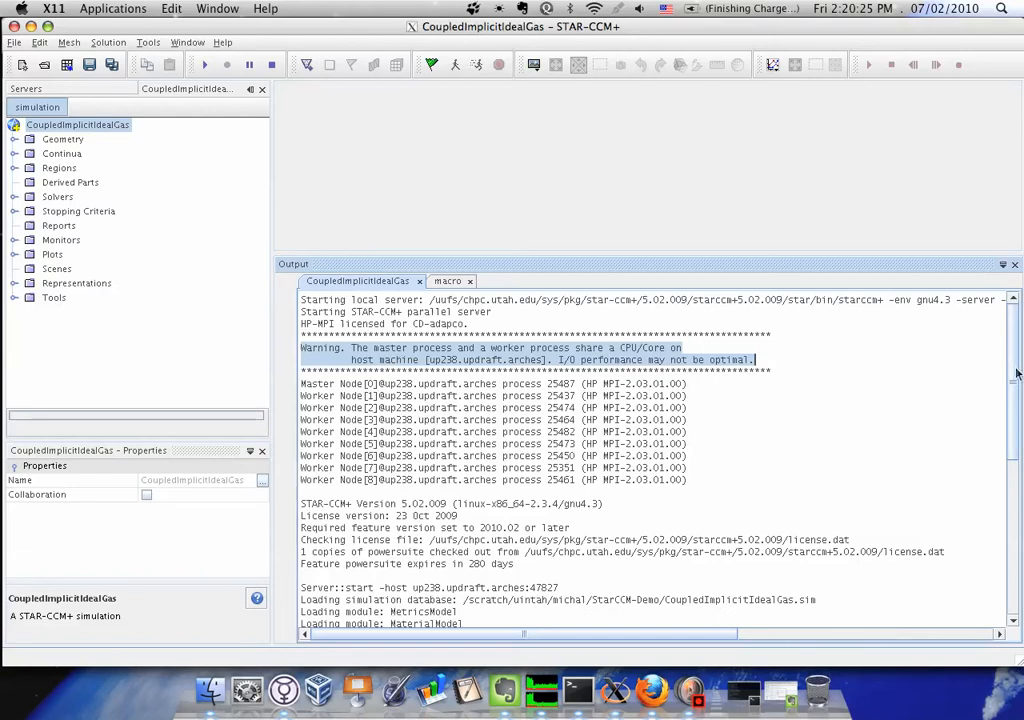
pyautogui.scroll(-4, 1017, 377)
pyautogui.moveTo(1017, 388); pyautogui.dragTo(1019, 422)
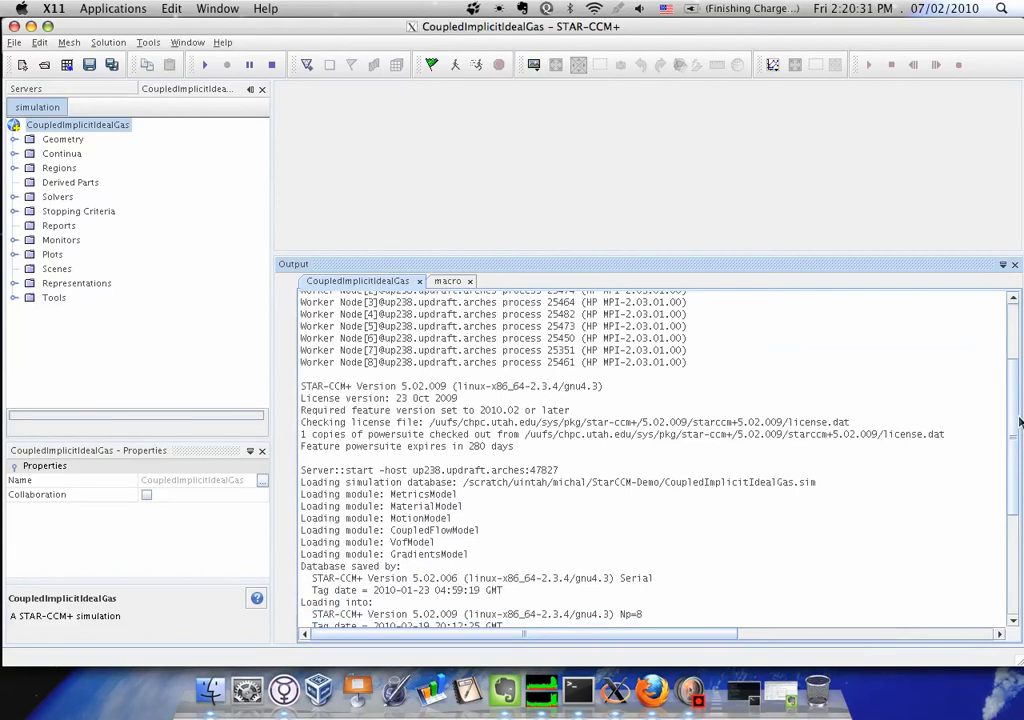
pyautogui.moveTo(1019, 422); pyautogui.dragTo(1012, 369)
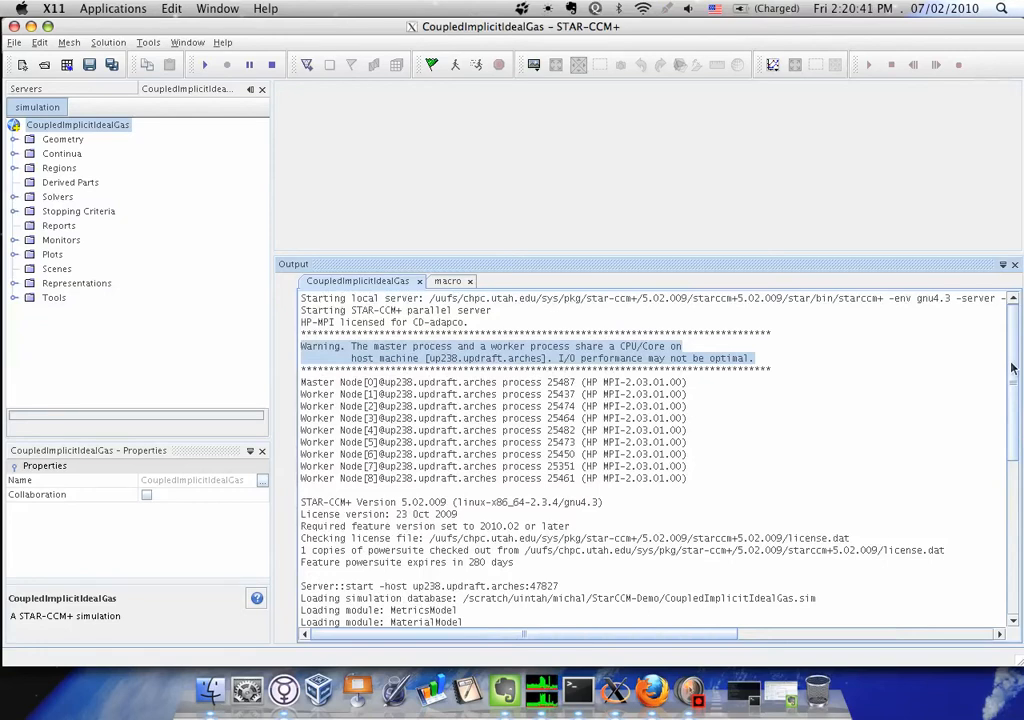
pyautogui.moveTo(379, 382); pyautogui.dragTo(414, 383)
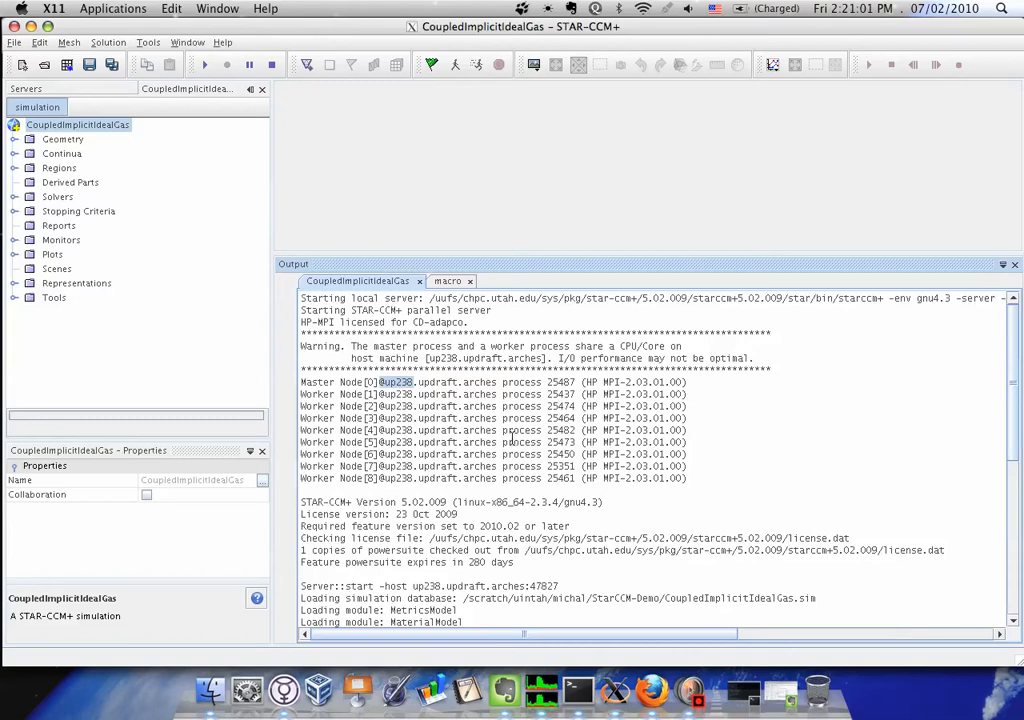
# Close the macro output and exit STAR-CCM+, discarding all unsaved changes to CoupledImplicitIdealGas
pyautogui.click(469, 282)
pyautogui.press('F9')
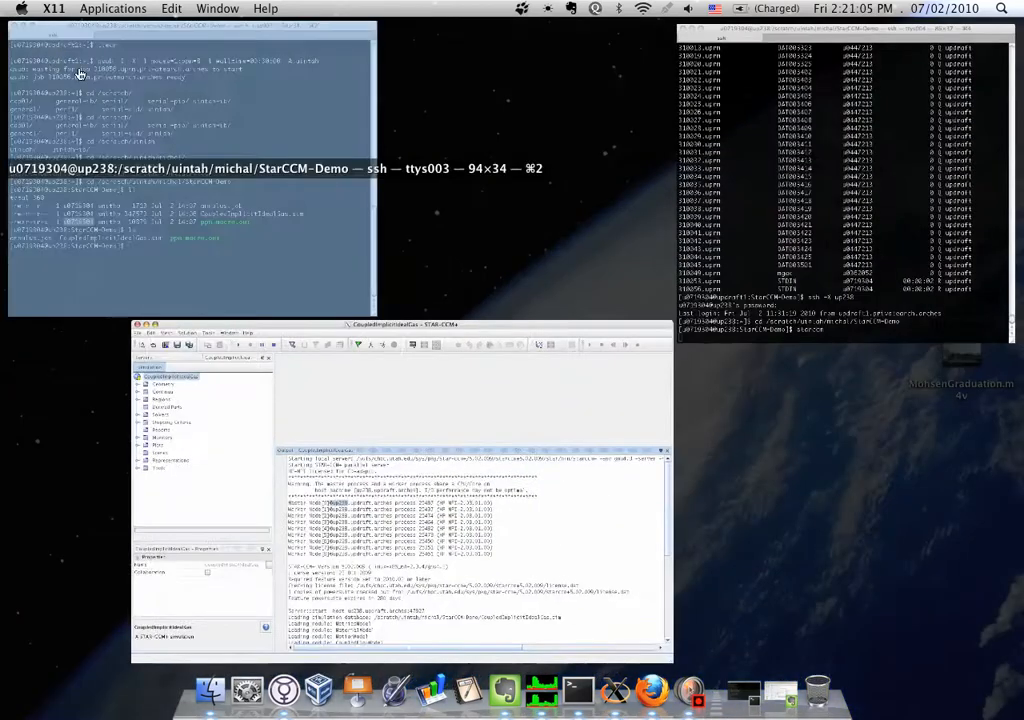
pyautogui.click(263, 377)
pyautogui.click(14, 42)
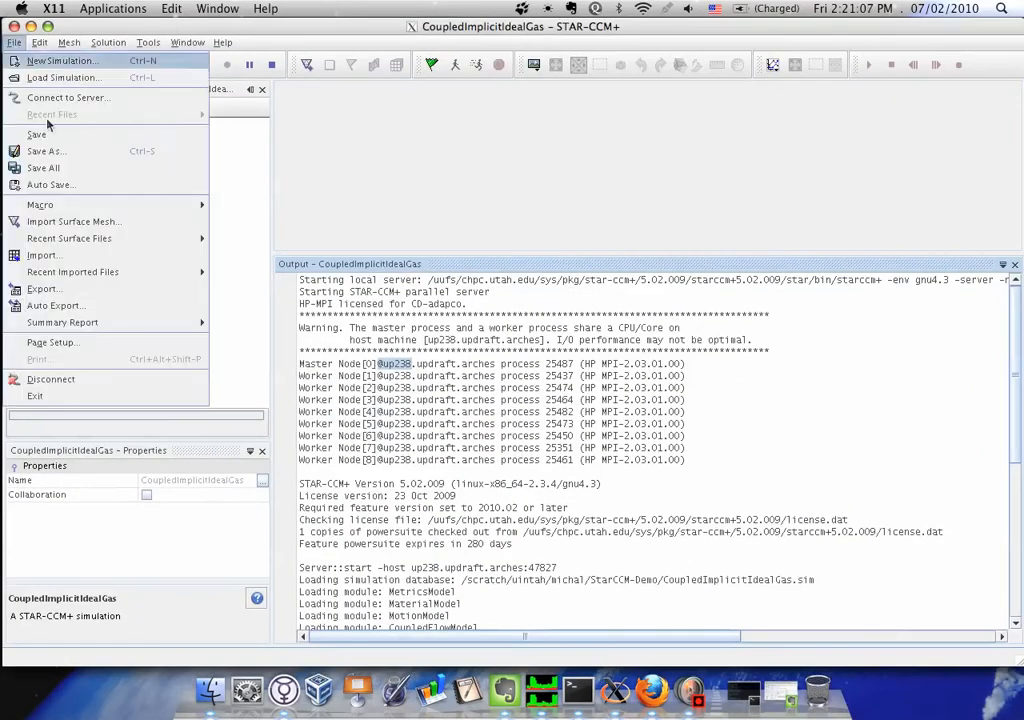
pyautogui.click(36, 396)
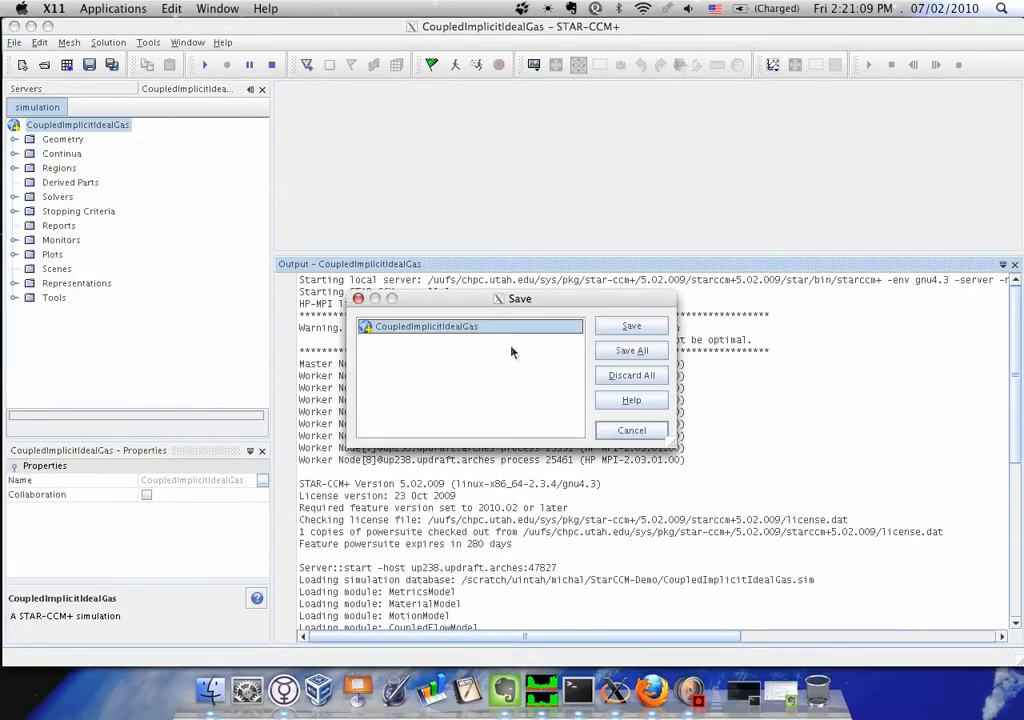
pyautogui.click(630, 376)
# Relaunch STAR-CCM+ from the up238 ssh session with the starccm command and bring its window forward
pyautogui.press('Return')
pyautogui.write('starccm')
pyautogui.press('Return')
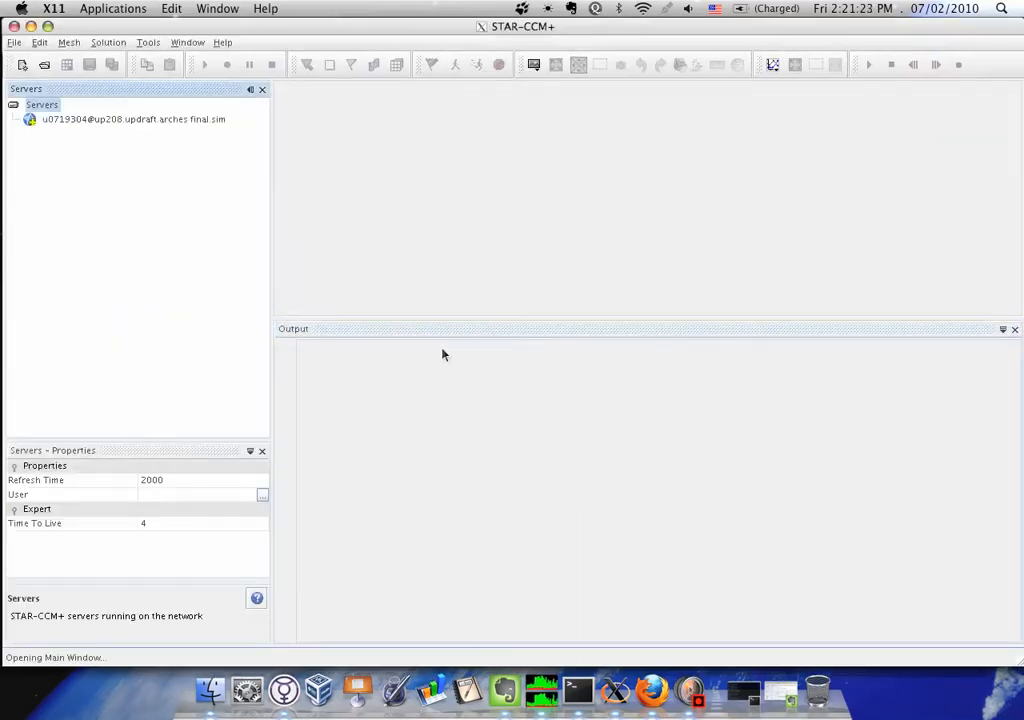
pyautogui.press('F9')
pyautogui.click(222, 322)
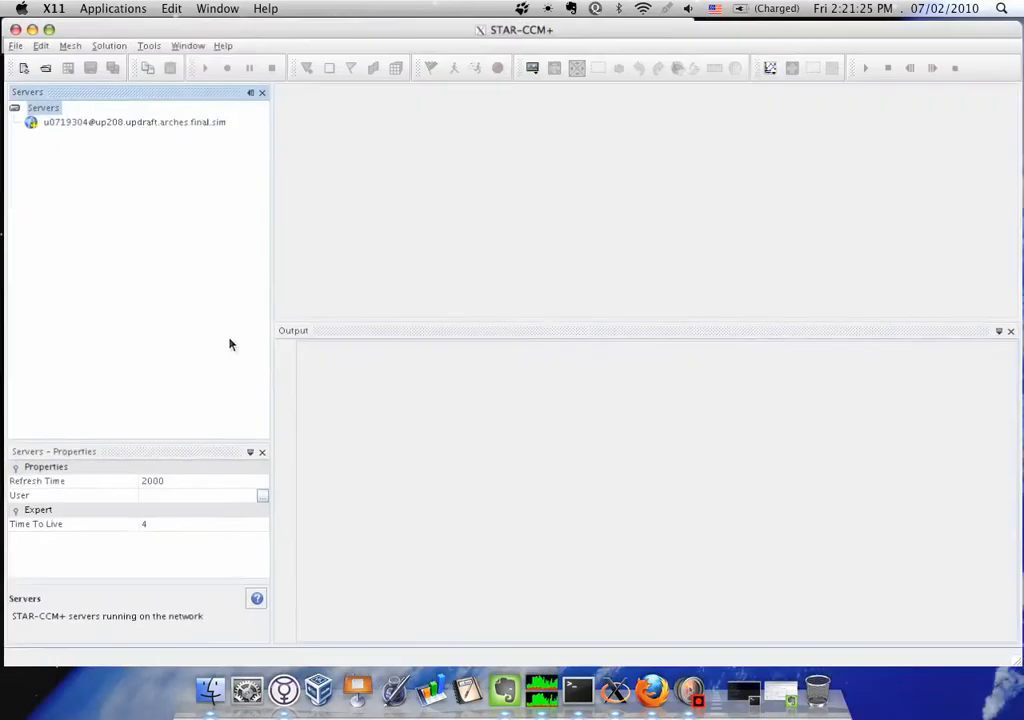
# Set up loading a simulation in parallel mode with a Power Session license and 7 compute processes
pyautogui.click(44, 64)
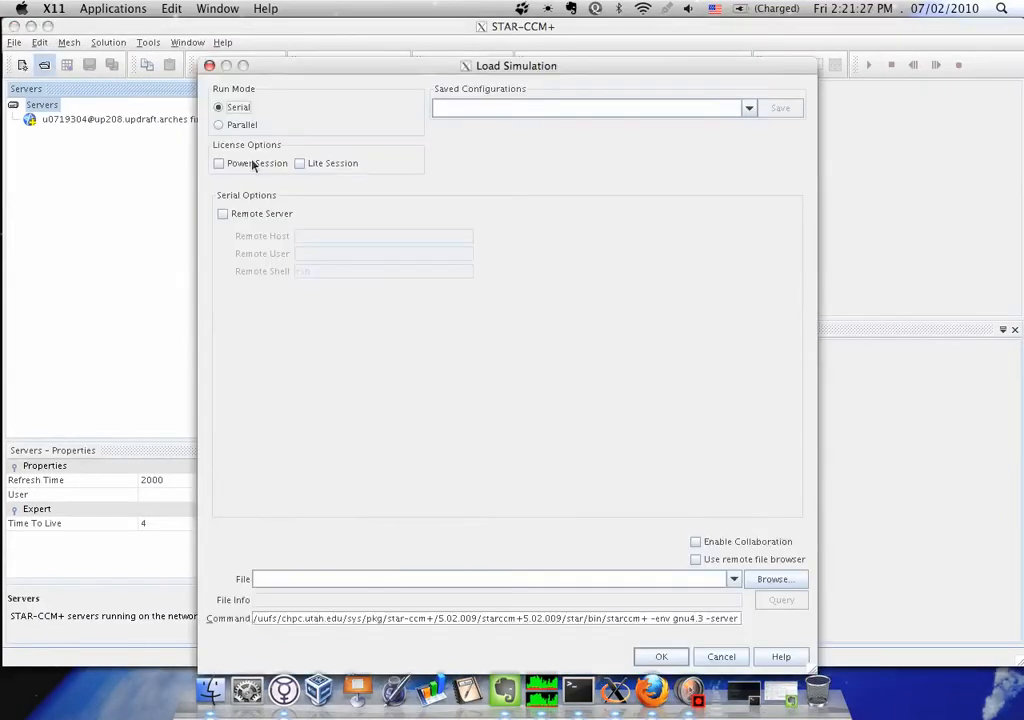
pyautogui.click(249, 126)
pyautogui.click(275, 162)
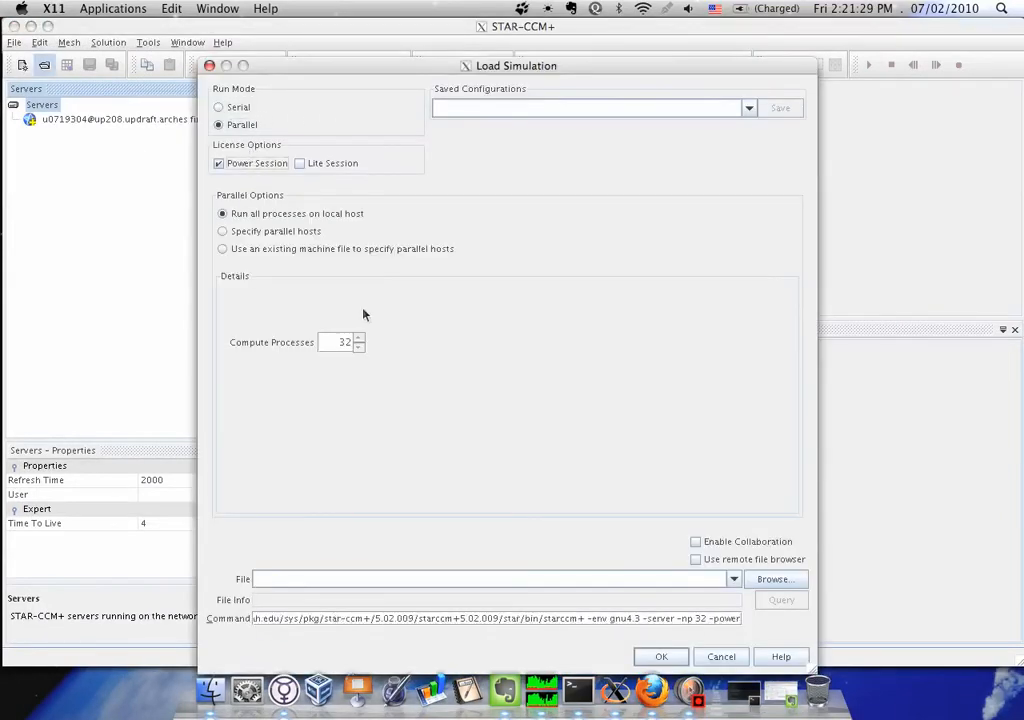
pyautogui.doubleClick(345, 342)
pyautogui.write('7')
# Choose CoupledImplicitIdealGas.sim from the StarCCM-Demo folder and load it on 7 processes
pyautogui.click(776, 579)
pyautogui.click(385, 303)
pyautogui.click(609, 497)
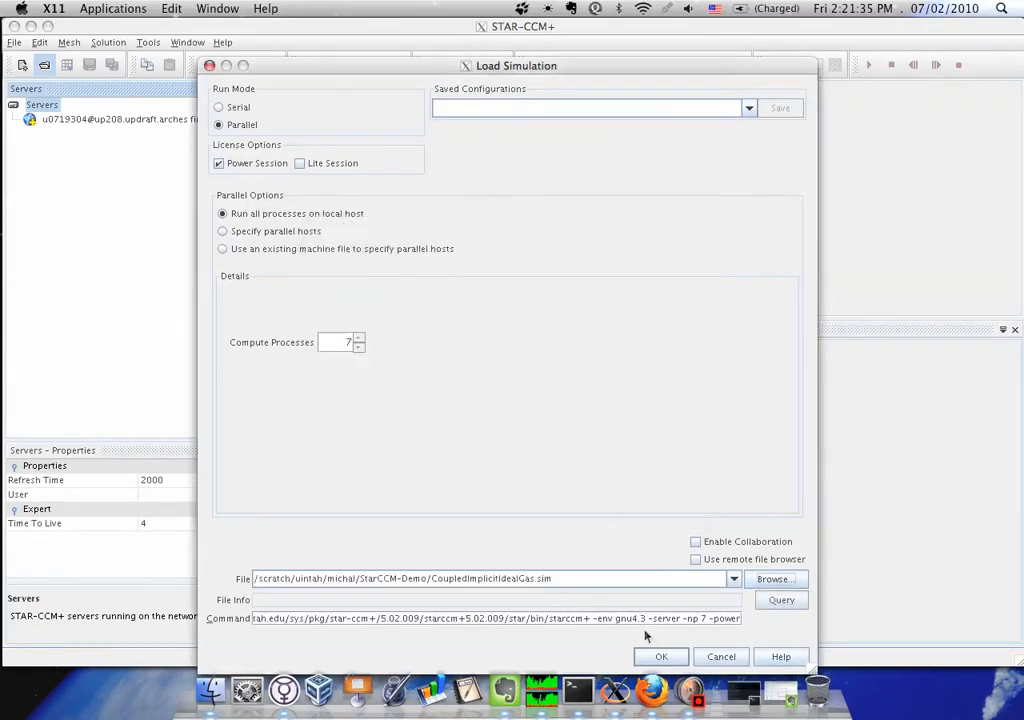
pyautogui.click(658, 656)
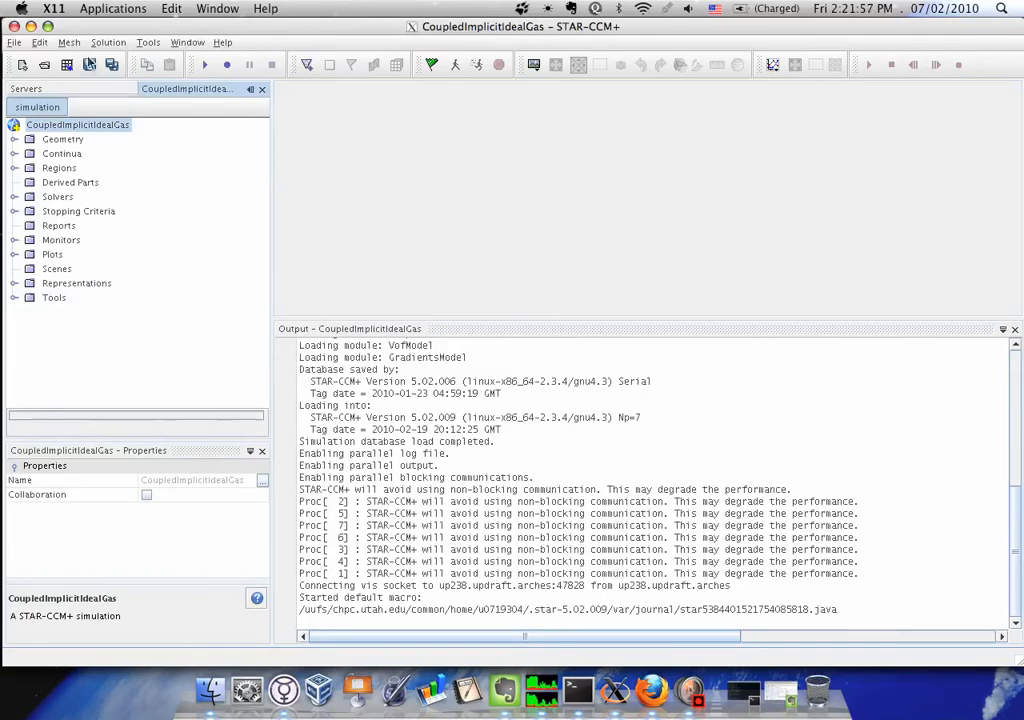
# Exit STAR-CCM+ discarding all changes, and relaunch it by repeating the starccm command in the terminal
pyautogui.click(15, 44)
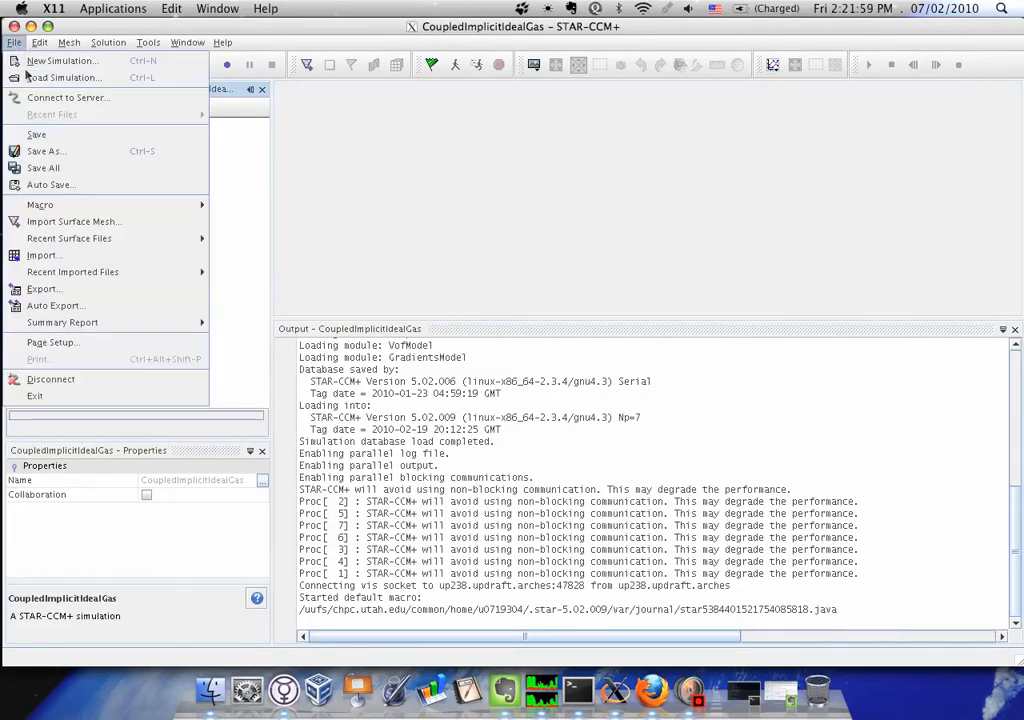
pyautogui.click(68, 398)
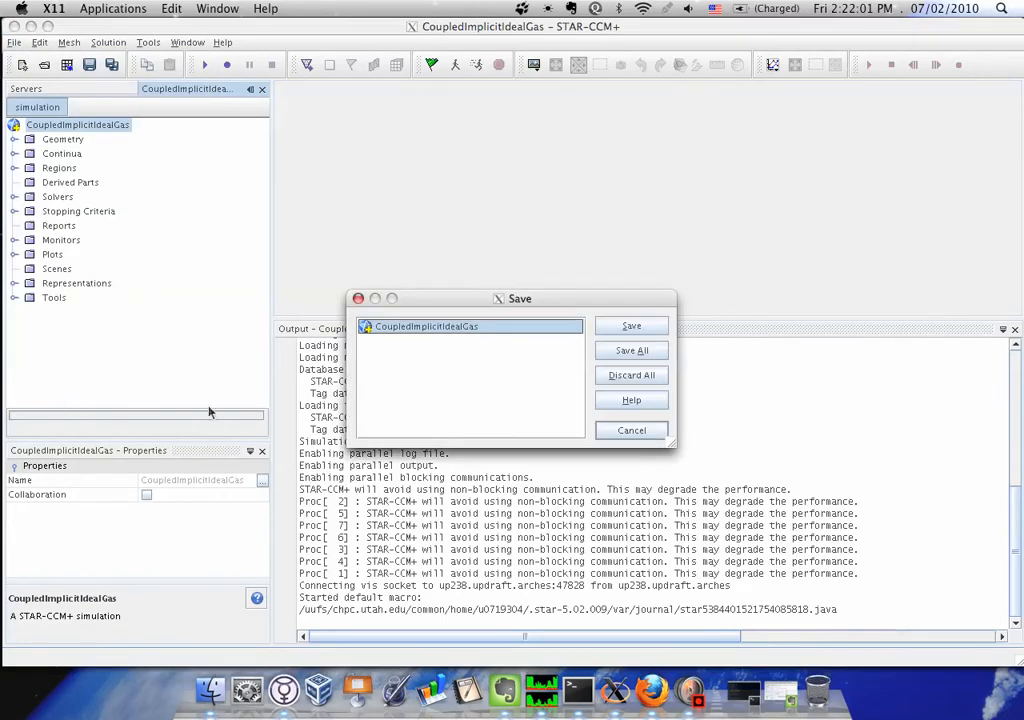
pyautogui.click(631, 375)
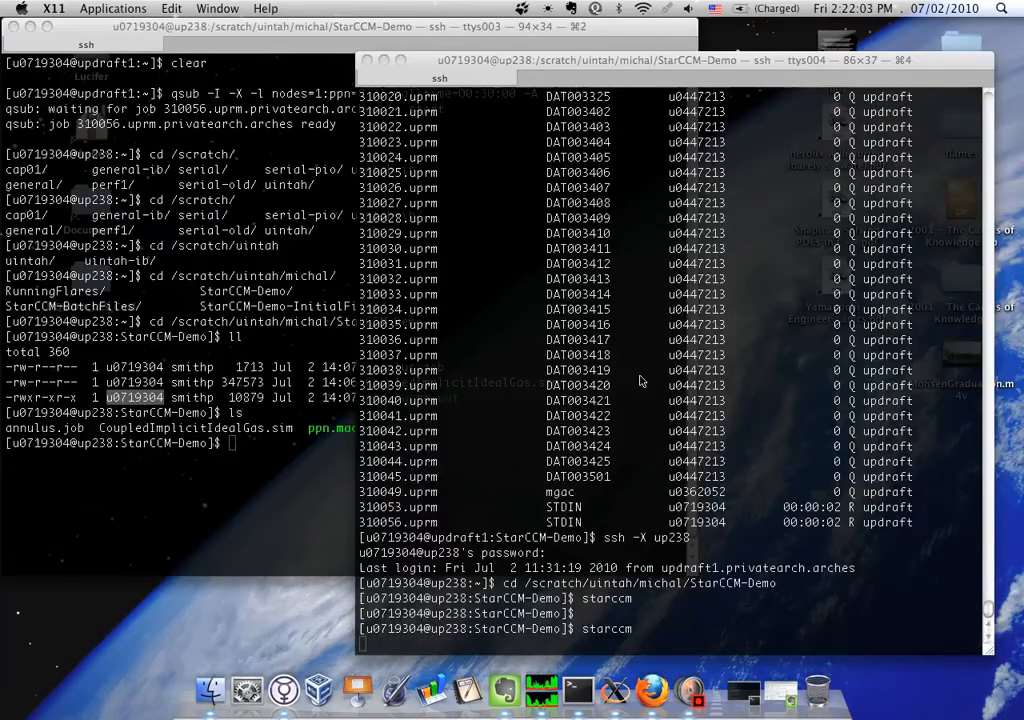
pyautogui.press('Up')
pyautogui.press('Return')
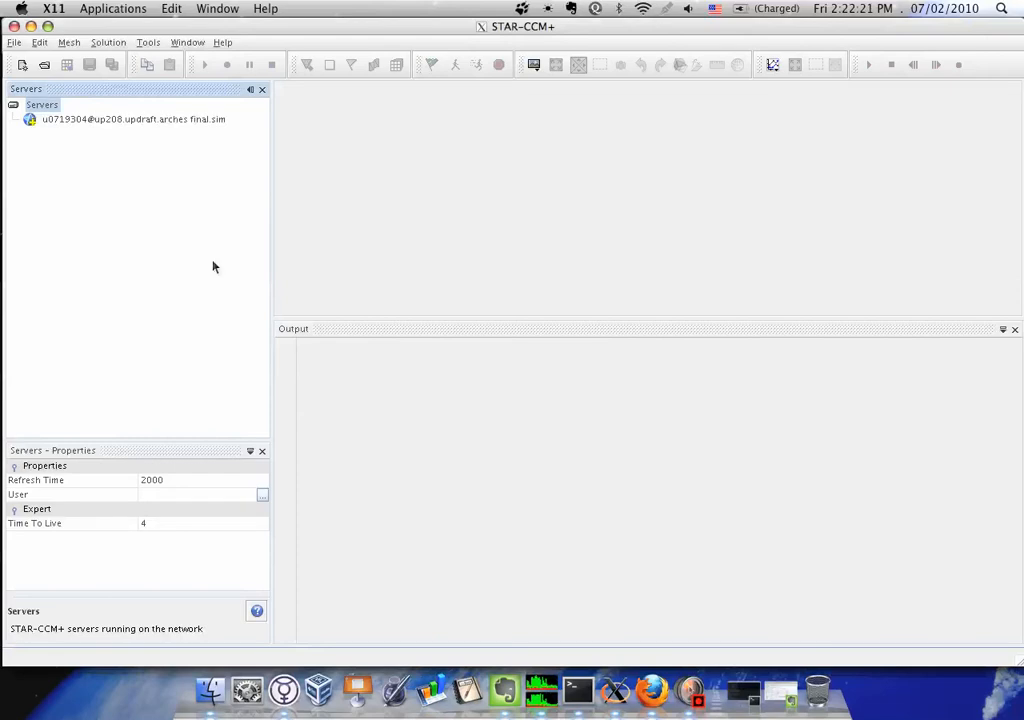
# Set up a parallel simulation load with a Power Session license and 8 compute processes on the local host
pyautogui.click(44, 64)
pyautogui.click(242, 125)
pyautogui.click(220, 163)
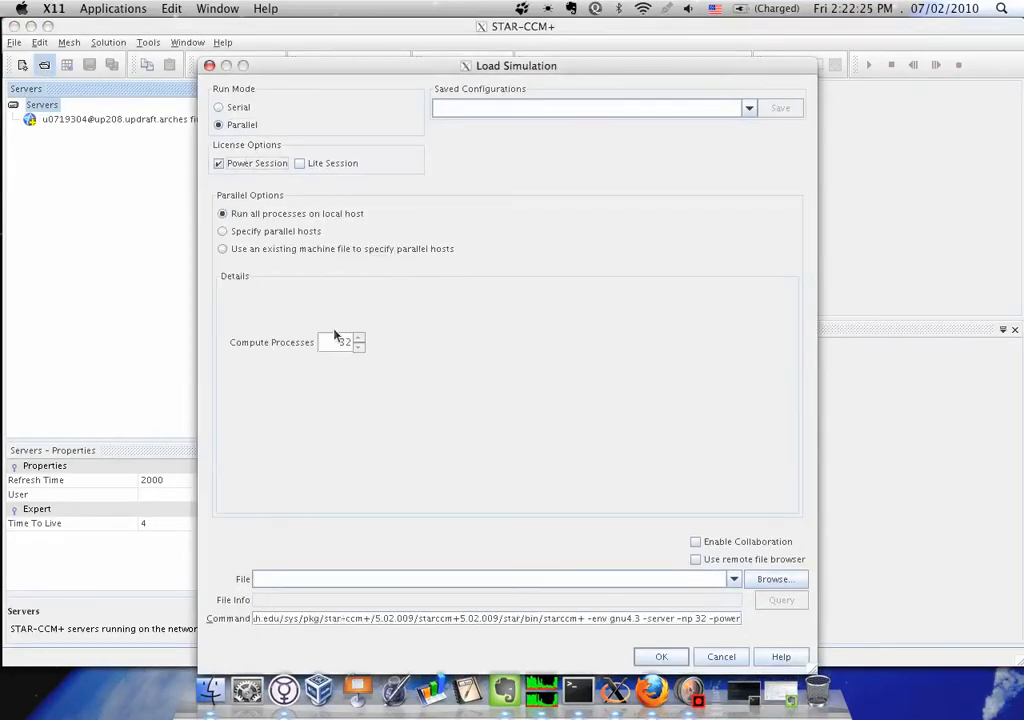
pyautogui.moveTo(359, 345); pyautogui.dragTo(312, 347)
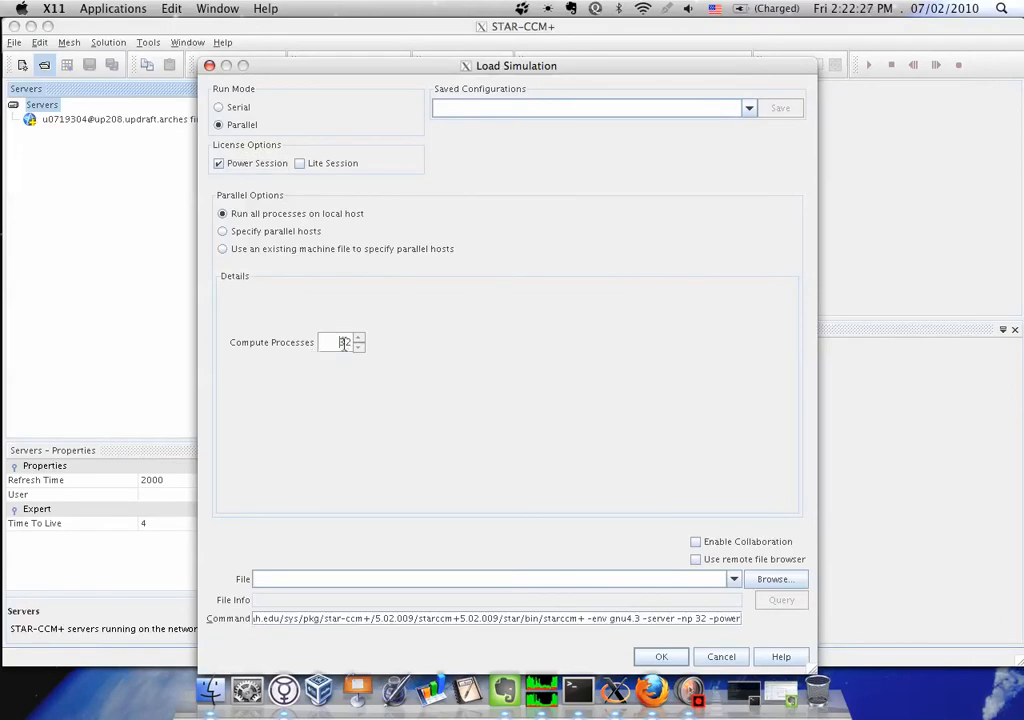
pyautogui.write('8')
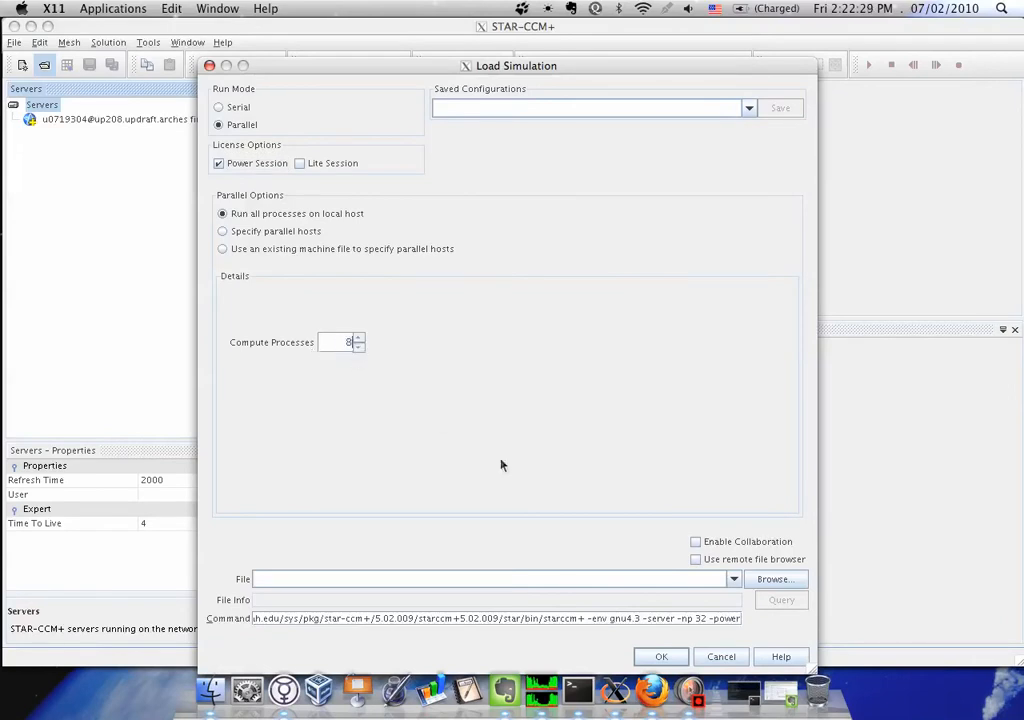
# Choose CoupledImplicitIdealGas.sim from the StarCCM-Demo folder and load it with the parallel settings
pyautogui.click(755, 580)
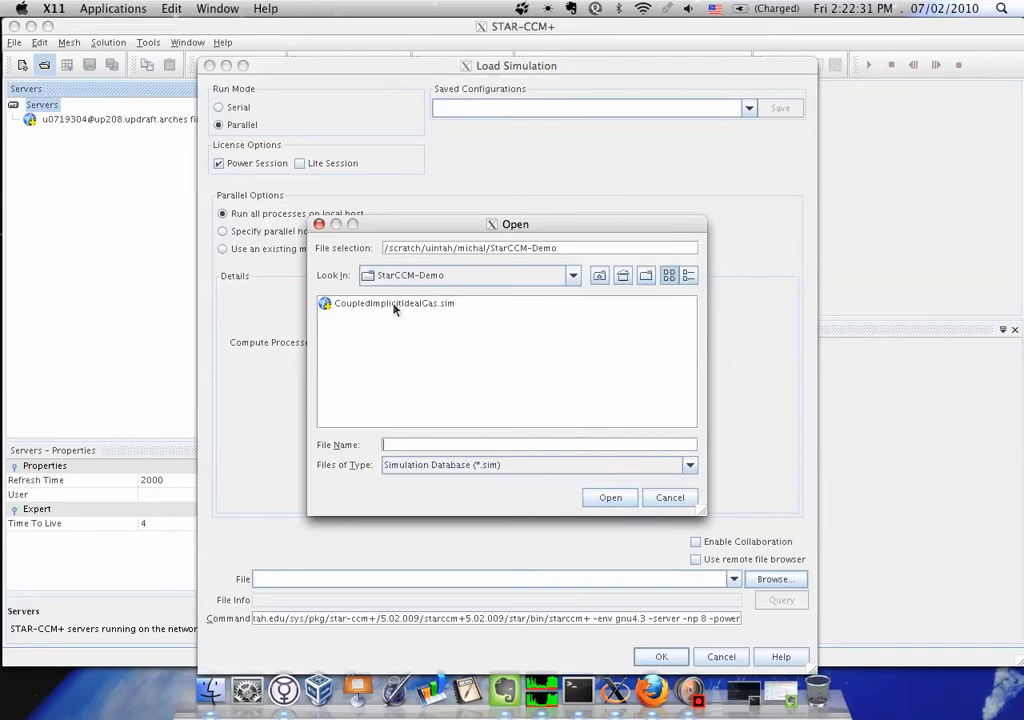
pyautogui.click(395, 305)
pyautogui.click(622, 500)
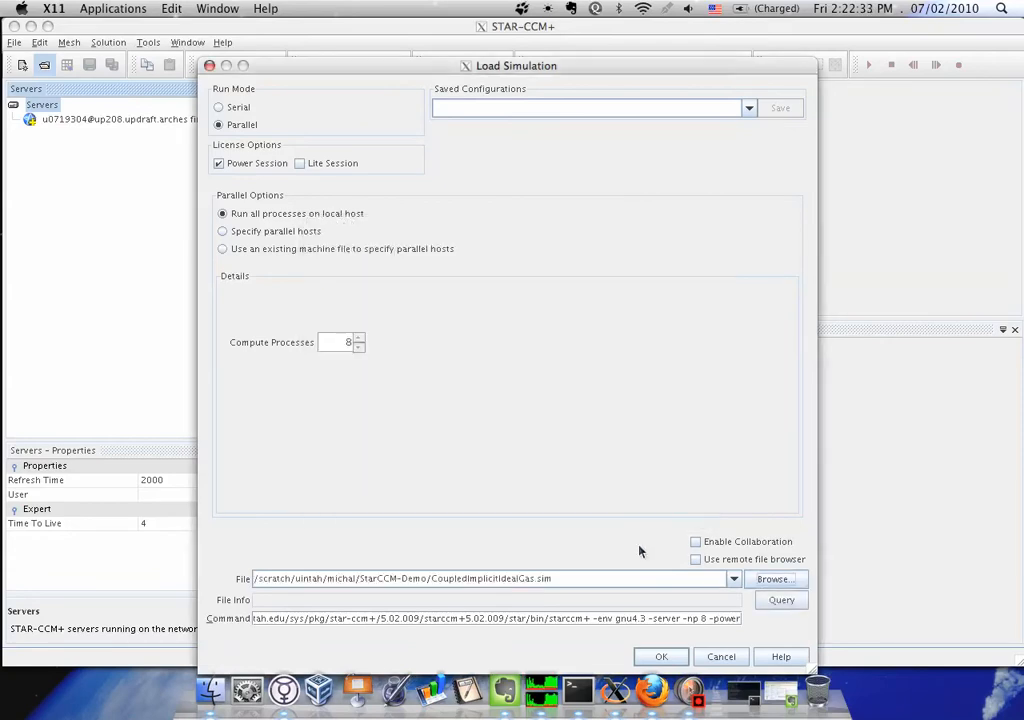
pyautogui.click(662, 658)
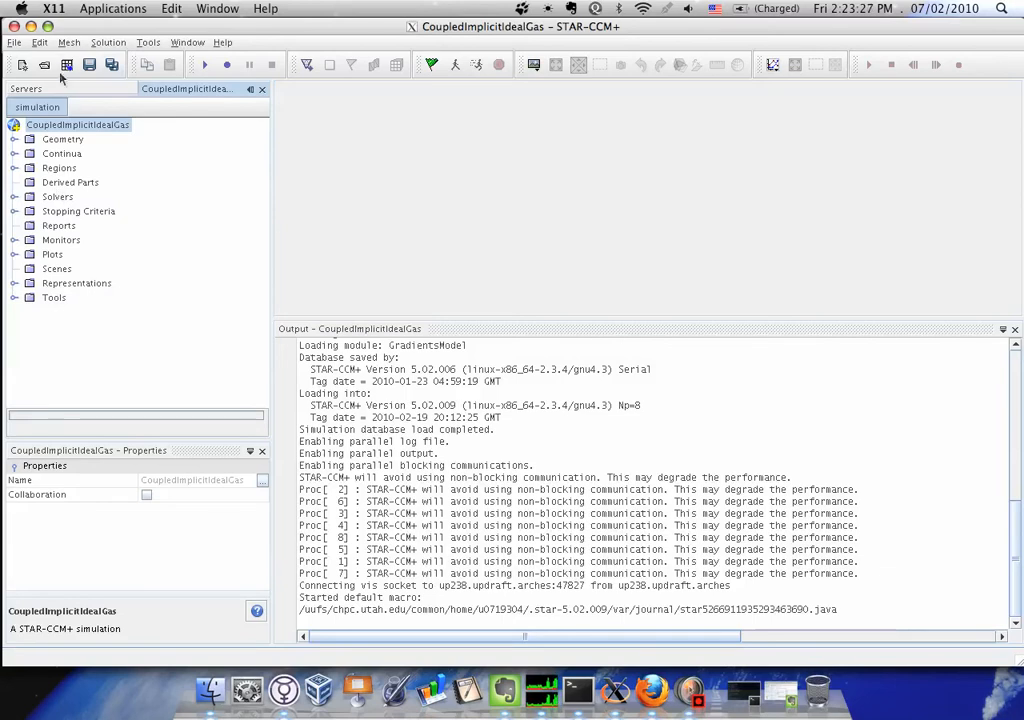
# Start recording a macro to macro.java in the StarCCM-Demo folder, overwriting the existing file
pyautogui.click(14, 43)
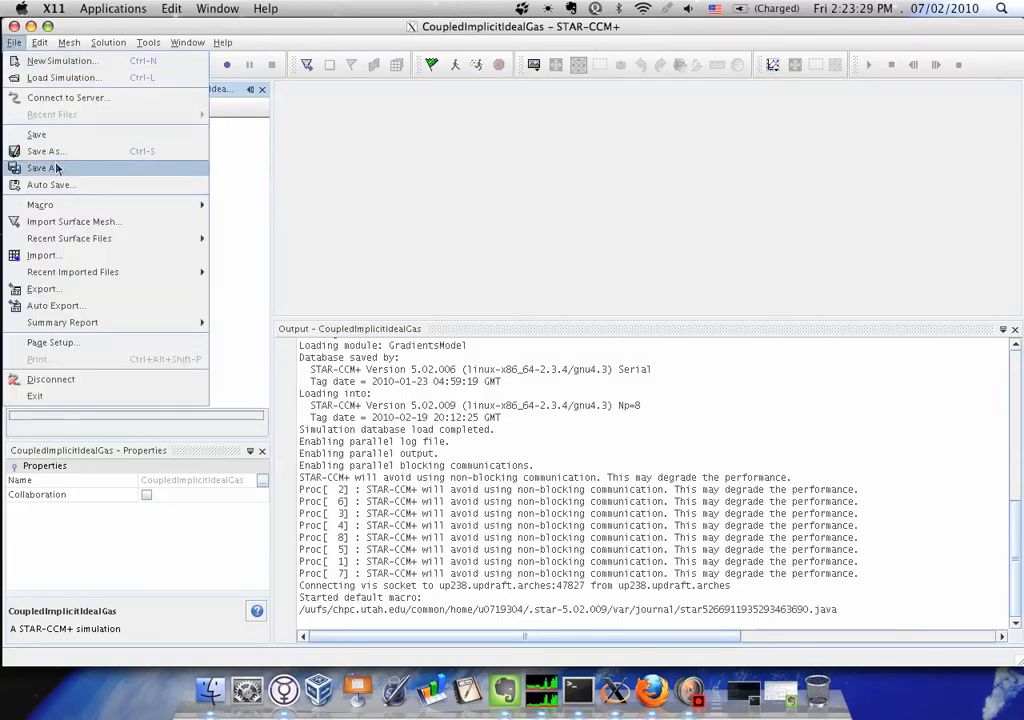
pyautogui.moveTo(155, 206)
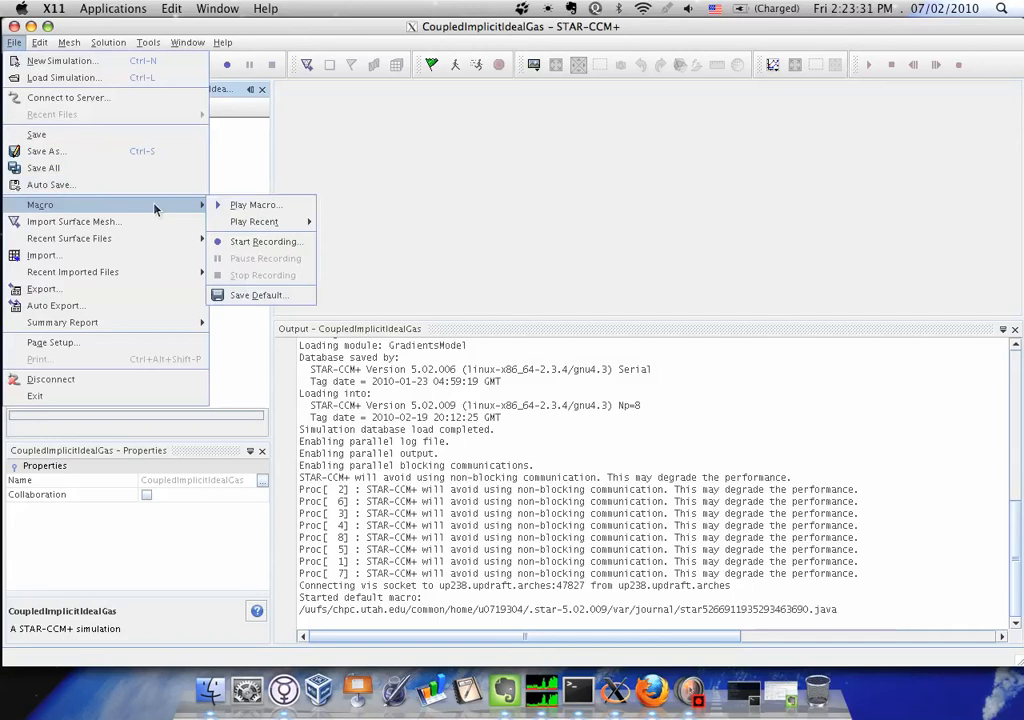
pyautogui.click(270, 242)
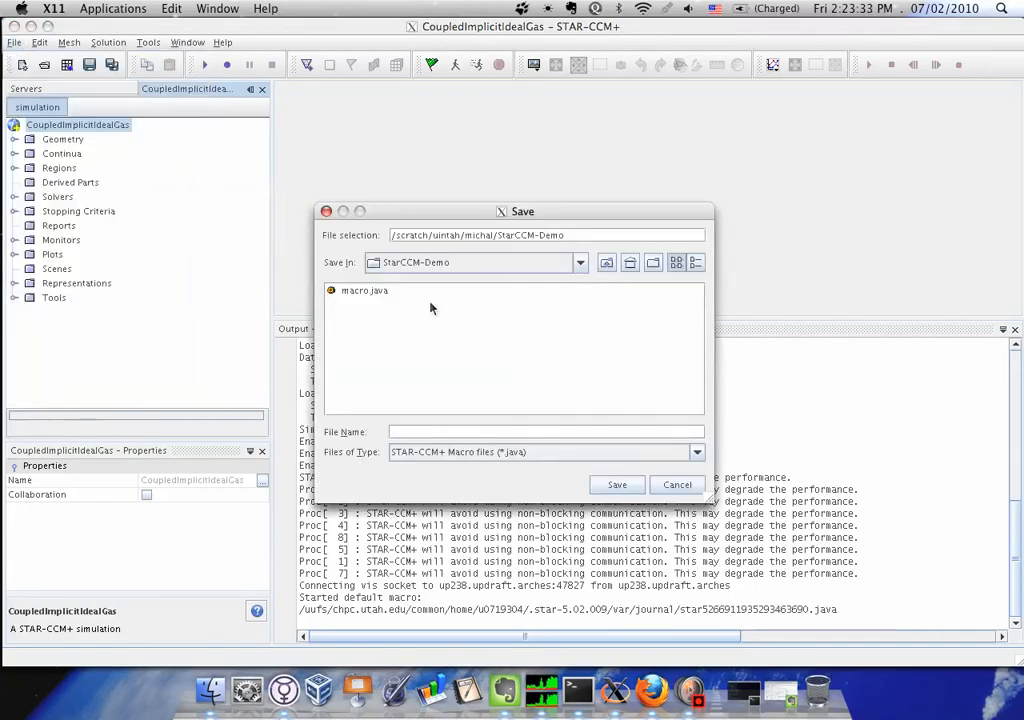
pyautogui.click(380, 290)
pyautogui.click(617, 484)
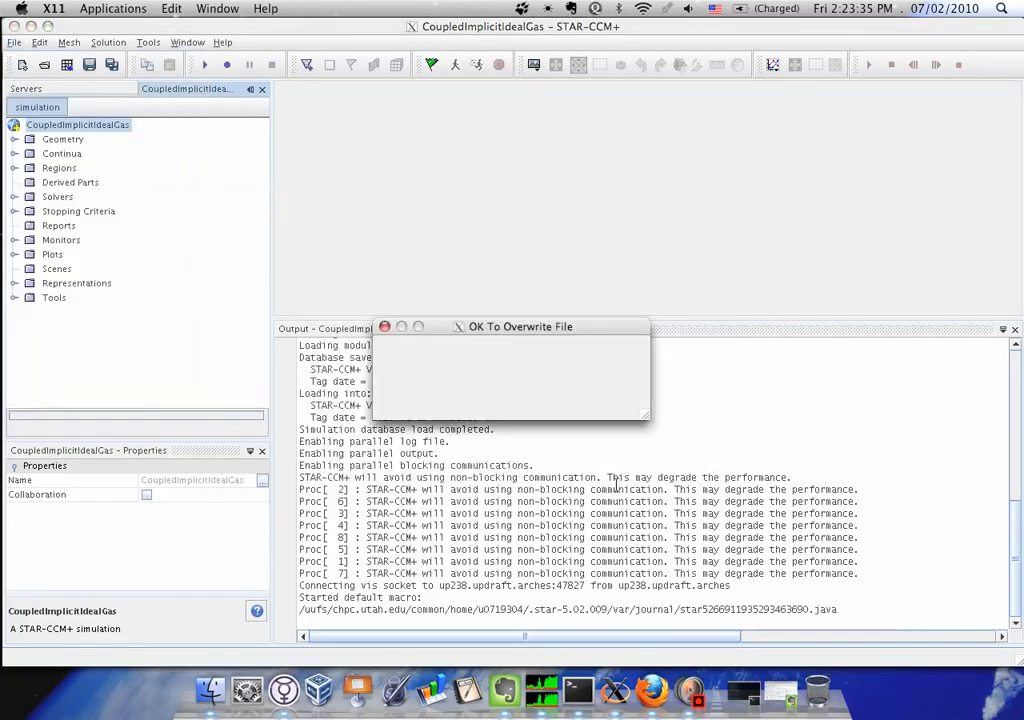
pyautogui.click(486, 401)
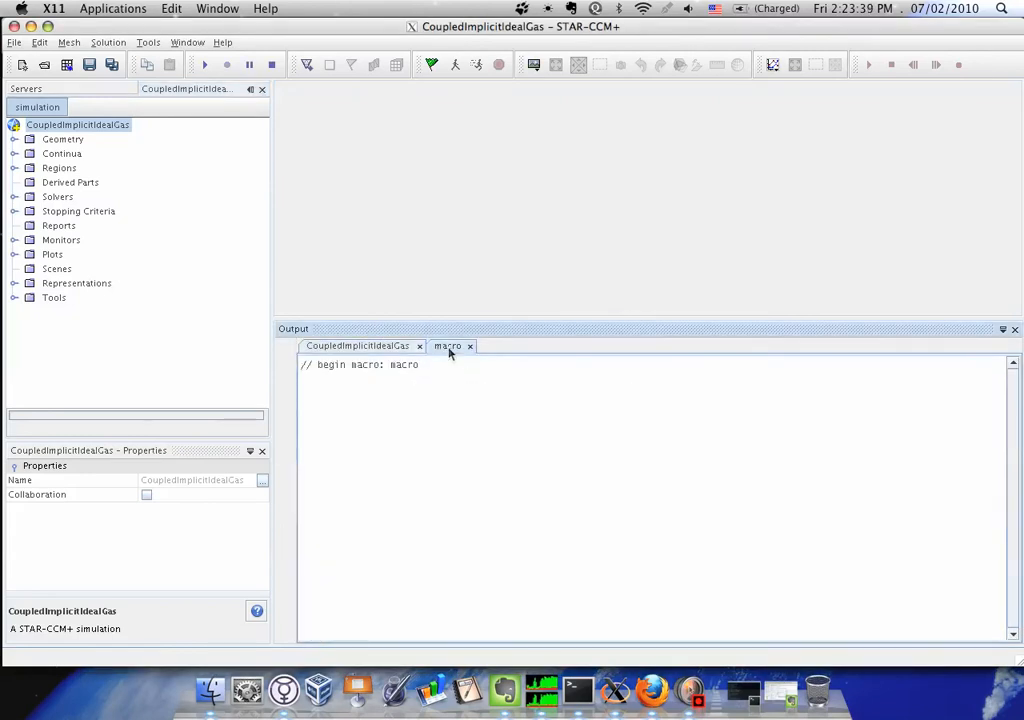
# Disable the Maximum Steps stopping criterion and display the commands recorded in the macro output
pyautogui.click(82, 212)
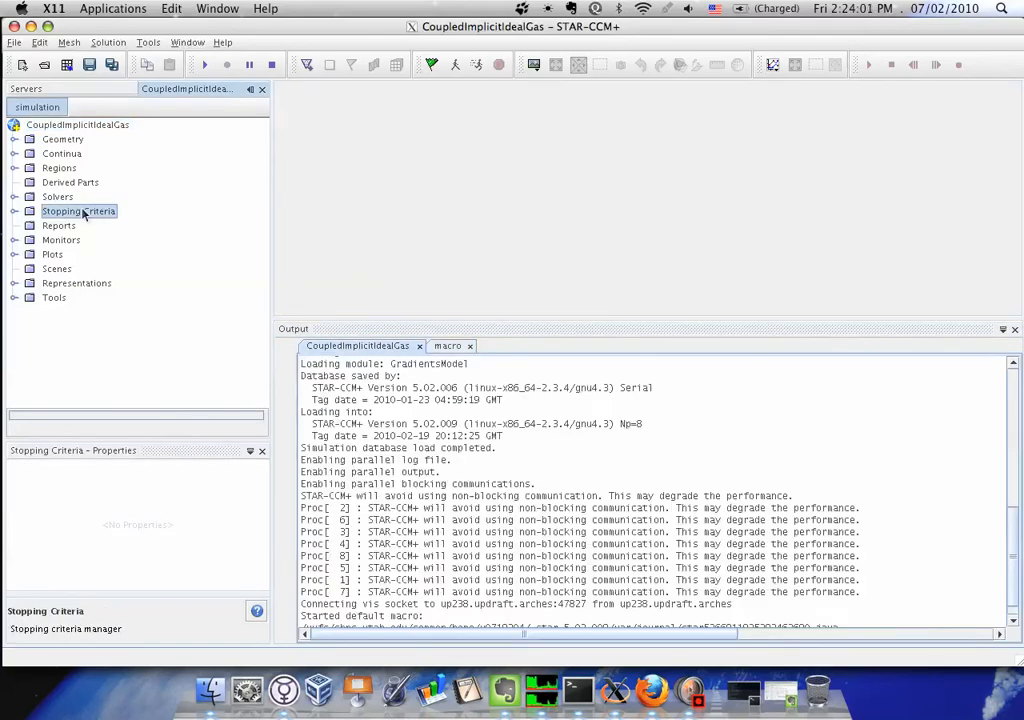
pyautogui.click(13, 211)
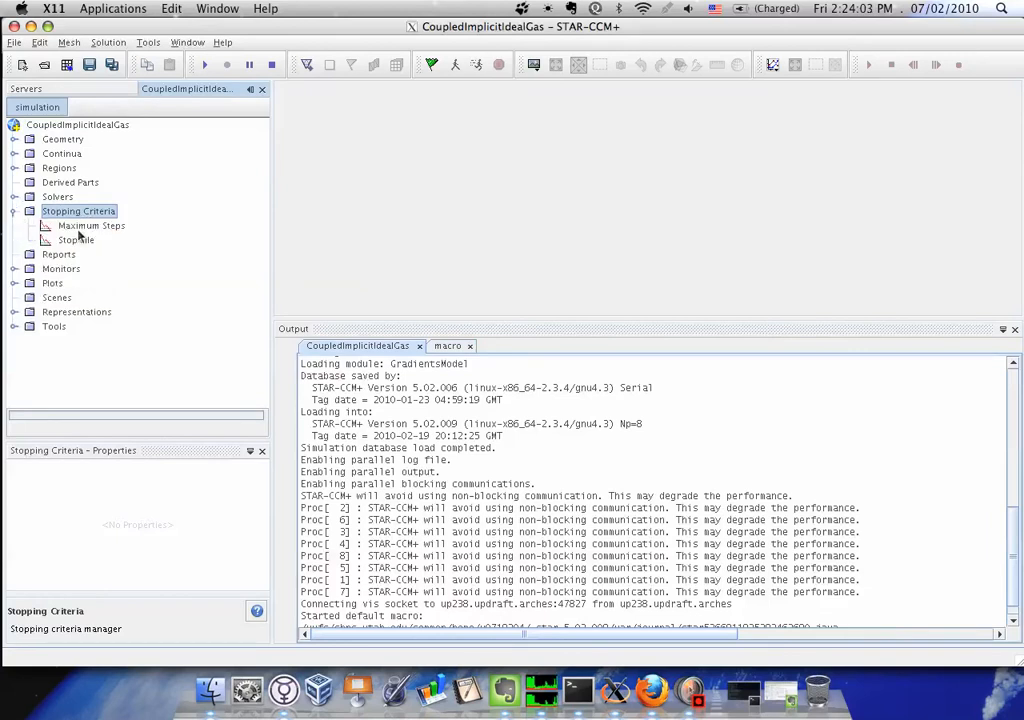
pyautogui.click(80, 227)
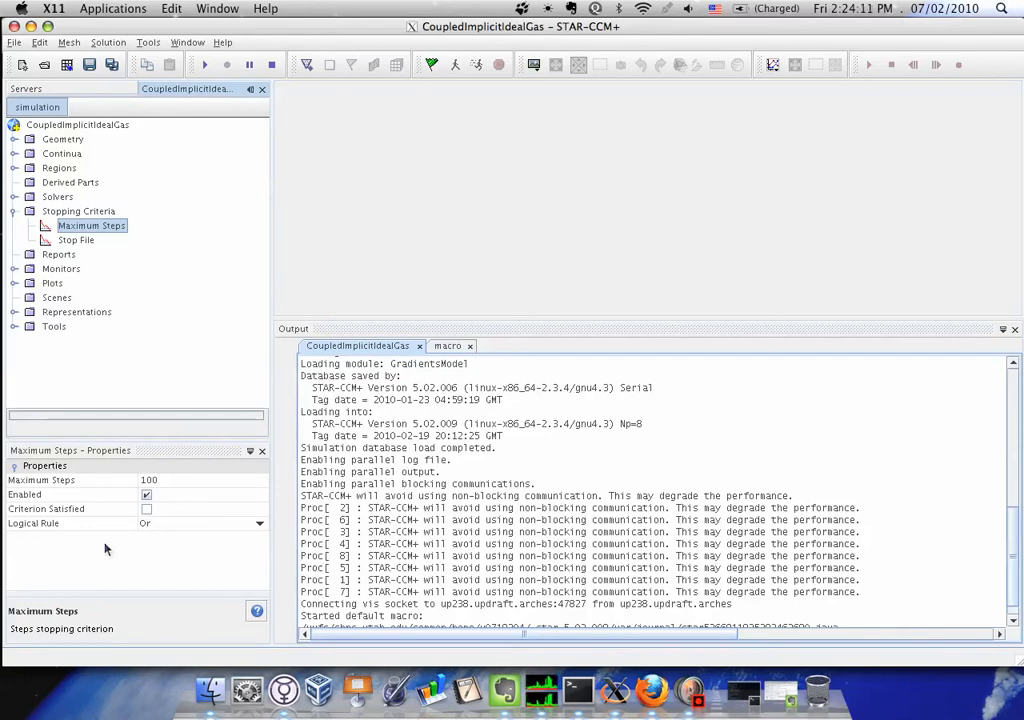
pyautogui.click(147, 496)
pyautogui.click(147, 496)
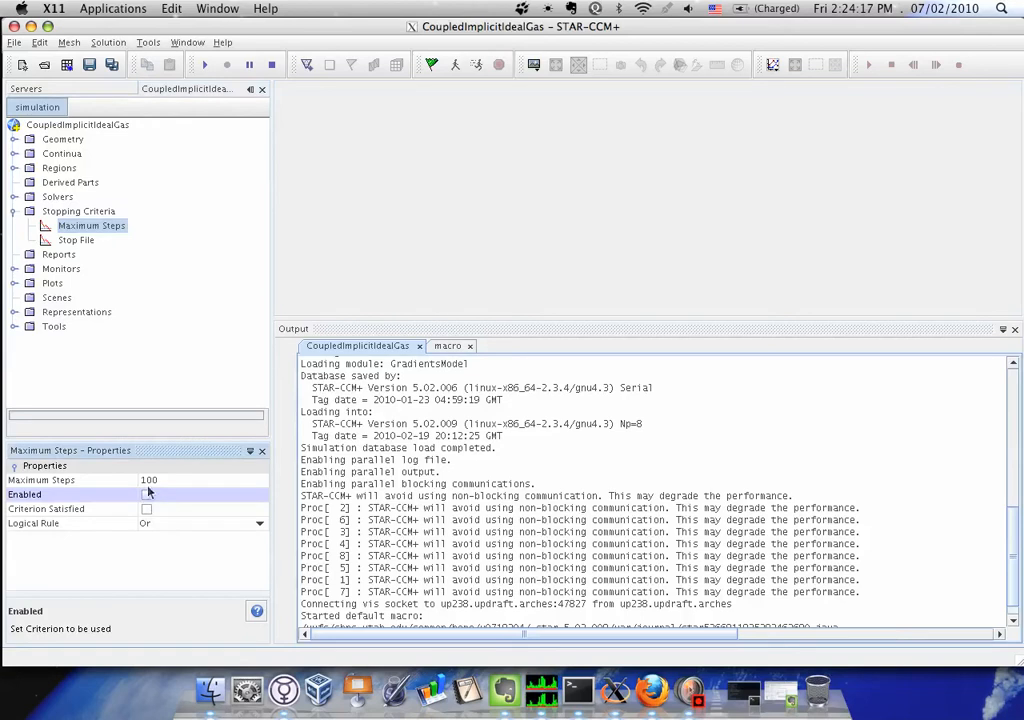
pyautogui.click(447, 346)
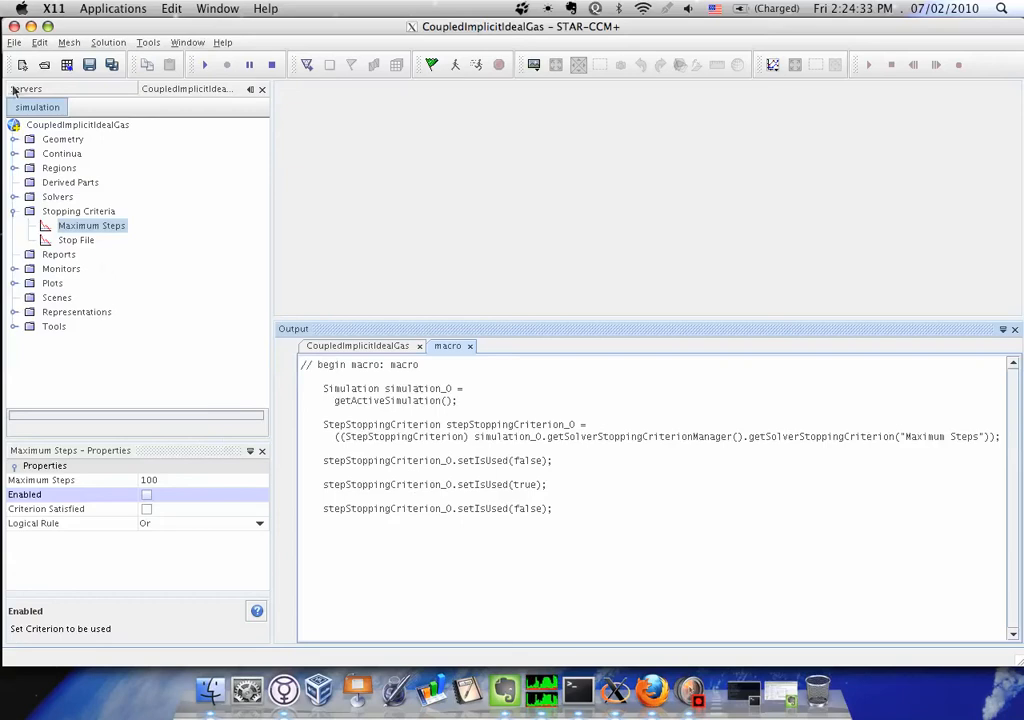
# Enable Auto Save for the simulation, keeping Iteration as the trigger type
pyautogui.click(14, 42)
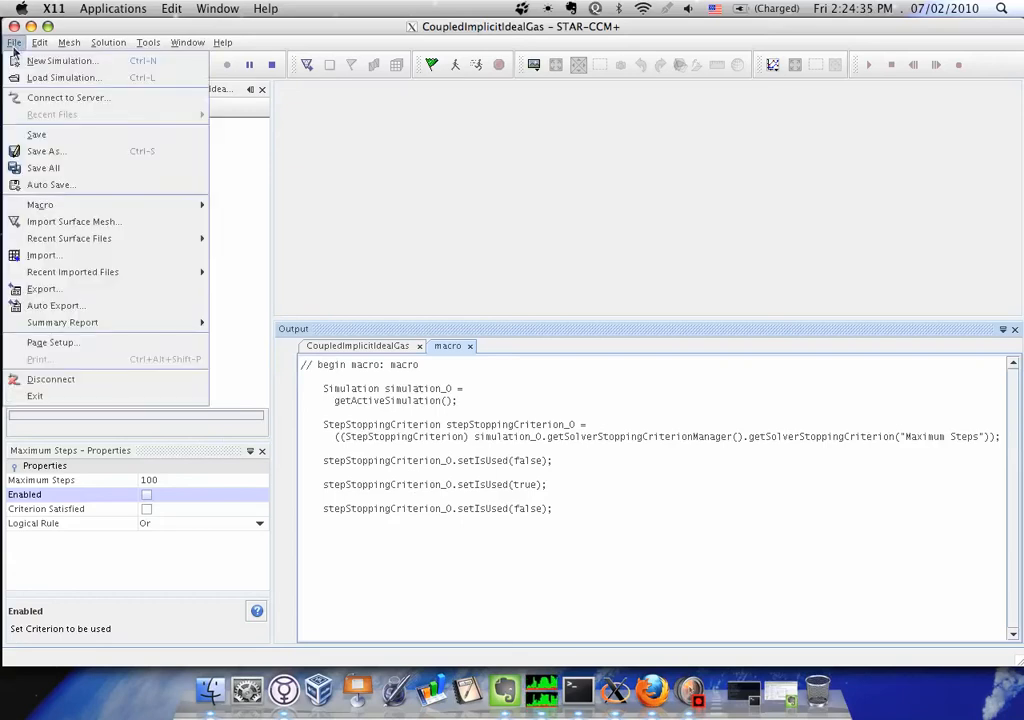
pyautogui.click(48, 186)
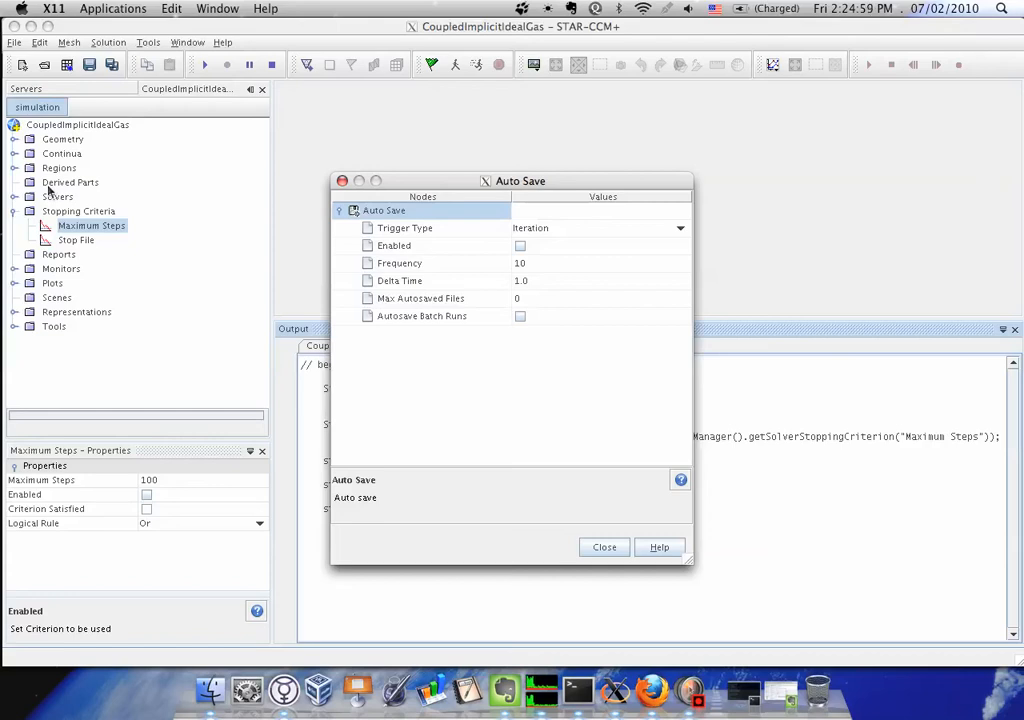
pyautogui.click(592, 232)
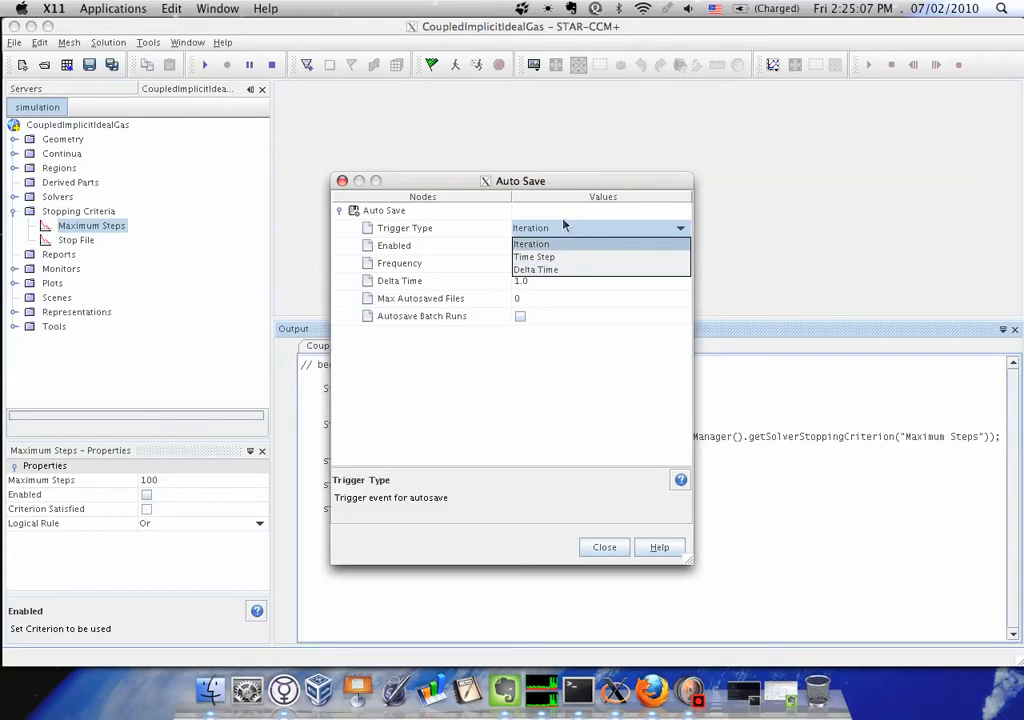
pyautogui.click(563, 226)
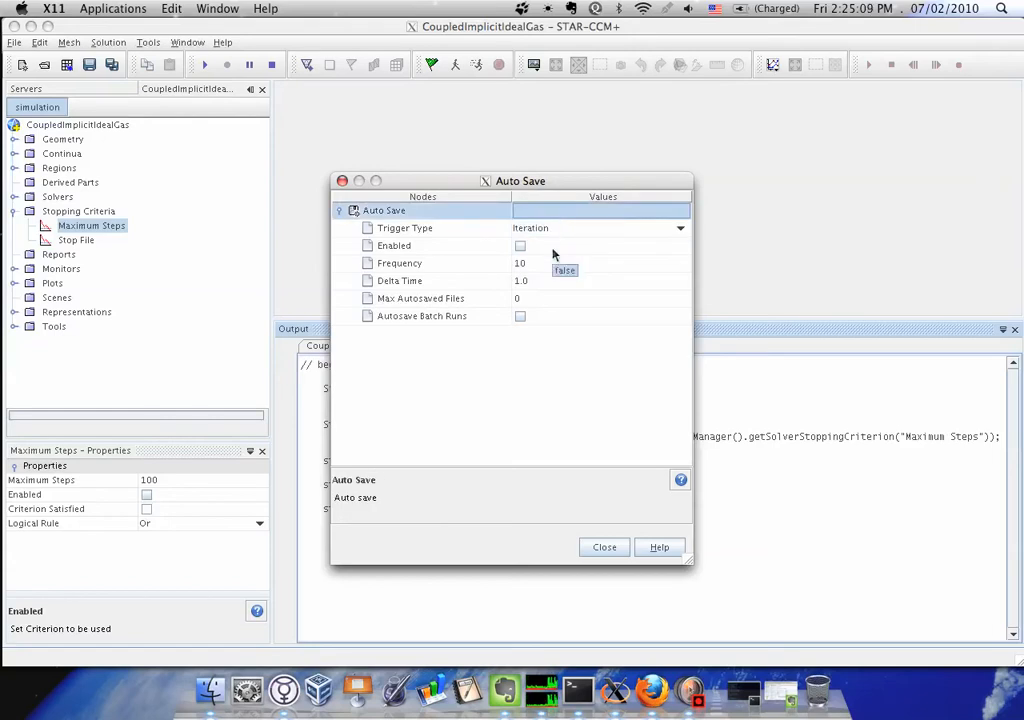
pyautogui.click(520, 246)
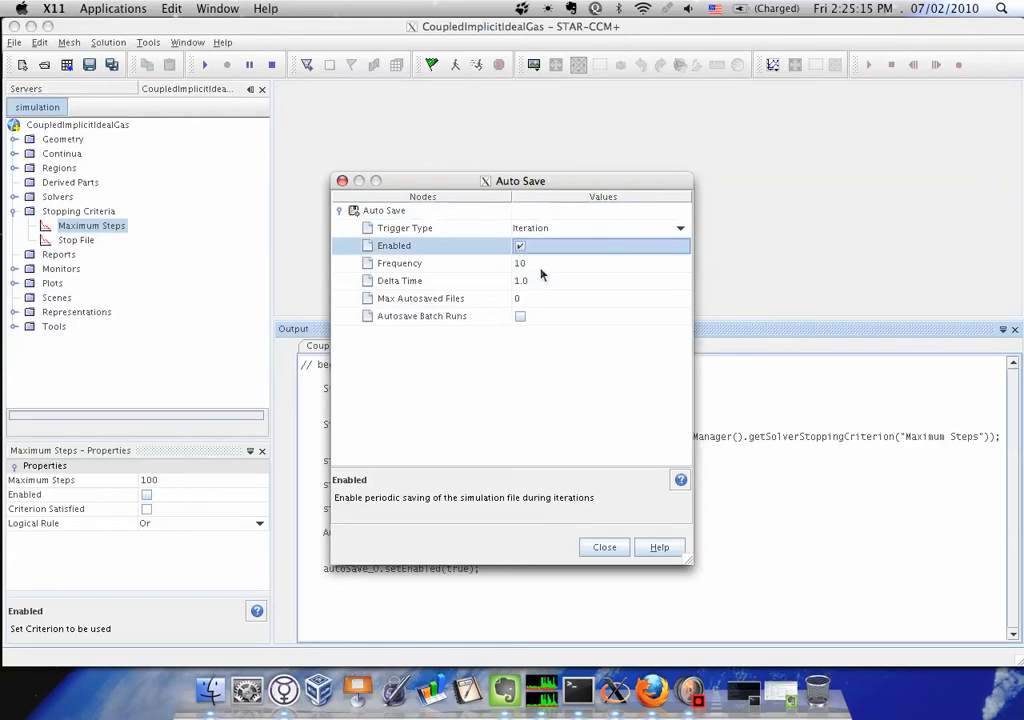
# Set the Auto Save frequency to 100 and close the Auto Save settings
pyautogui.click(541, 268)
pyautogui.write('0')
pyautogui.press('BackSpace')
pyautogui.press('BackSpace')
pyautogui.press('BackSpace')
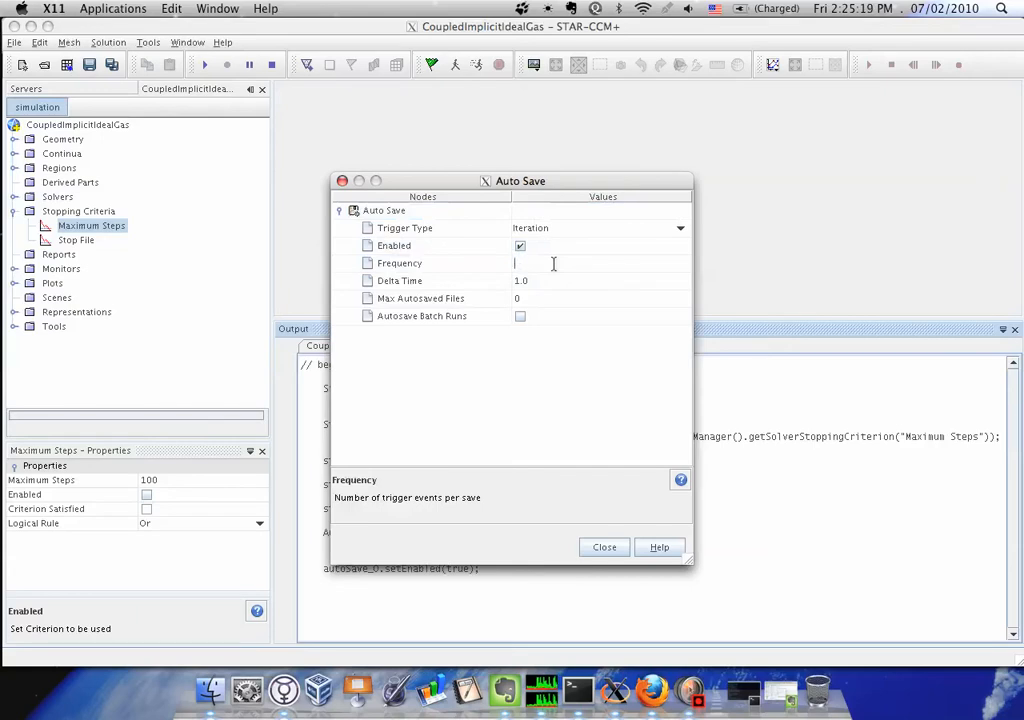
pyautogui.write('100')
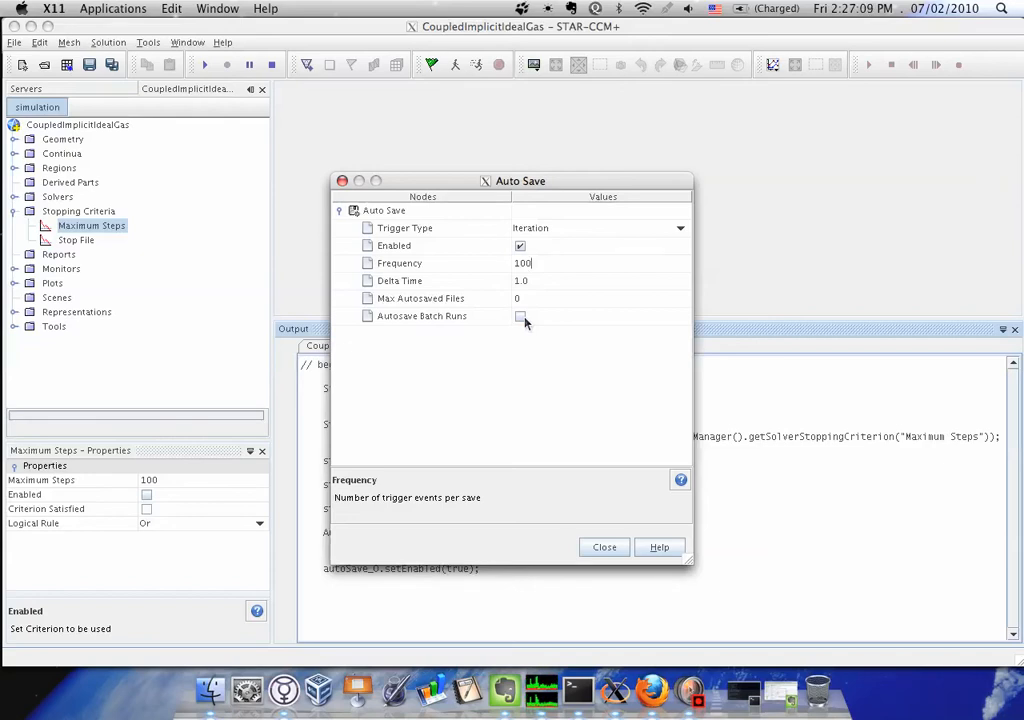
pyautogui.moveTo(458, 322)
pyautogui.press('Return')
pyautogui.click(610, 548)
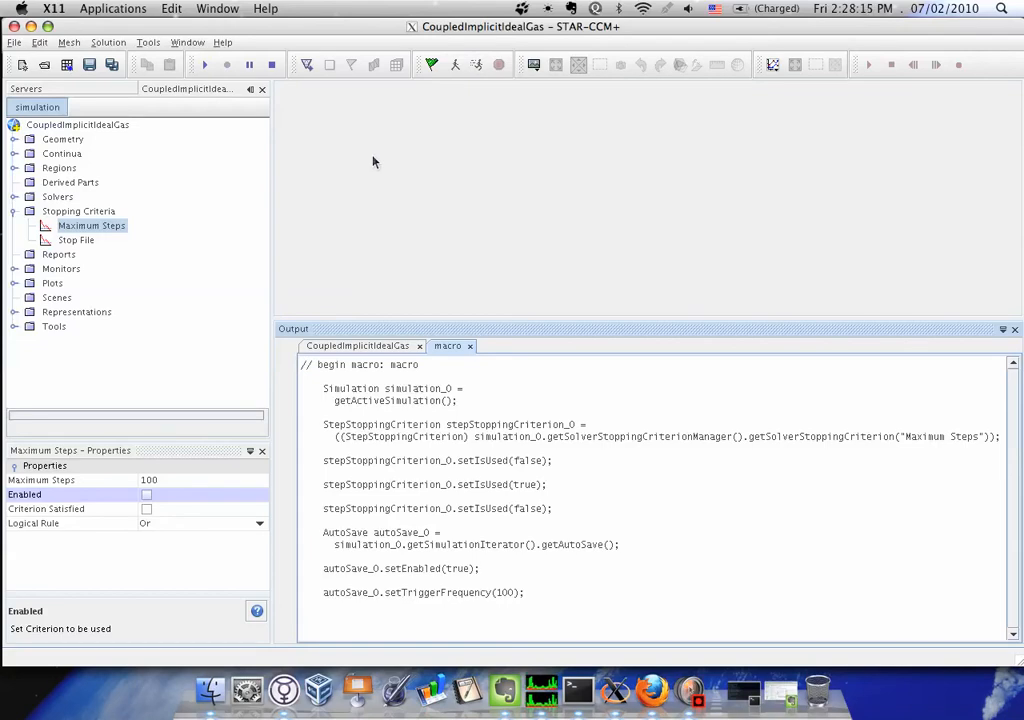
# Advance the solver by one step, save the simulation as final.sim in StarCCM-Demo, and review the recorded macro commands
pyautogui.click(455, 66)
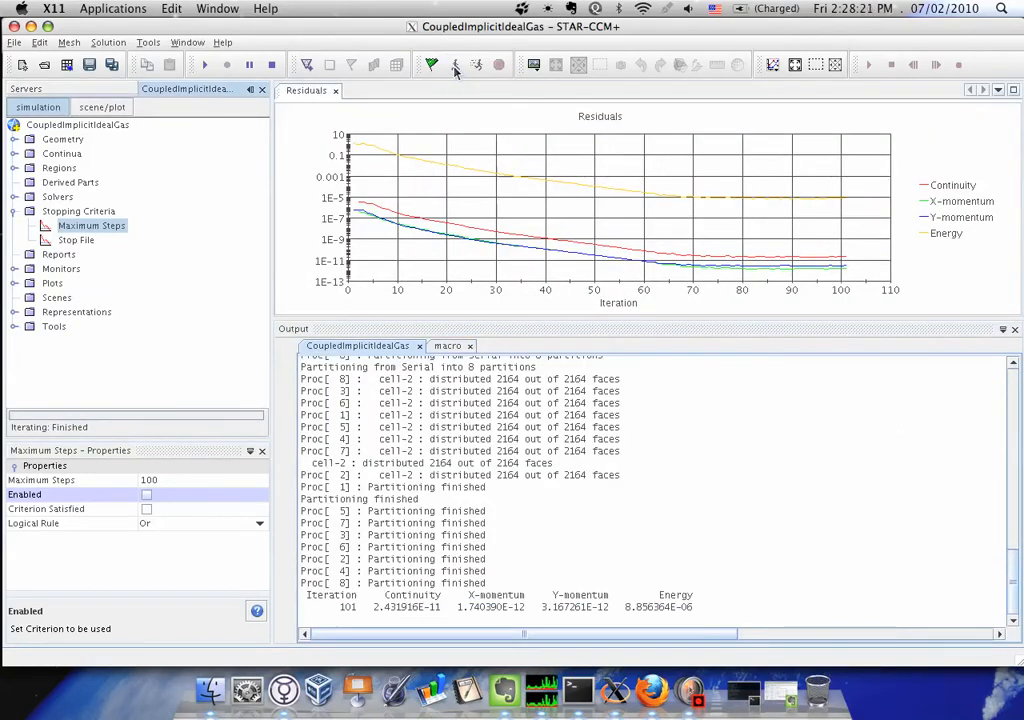
pyautogui.click(449, 346)
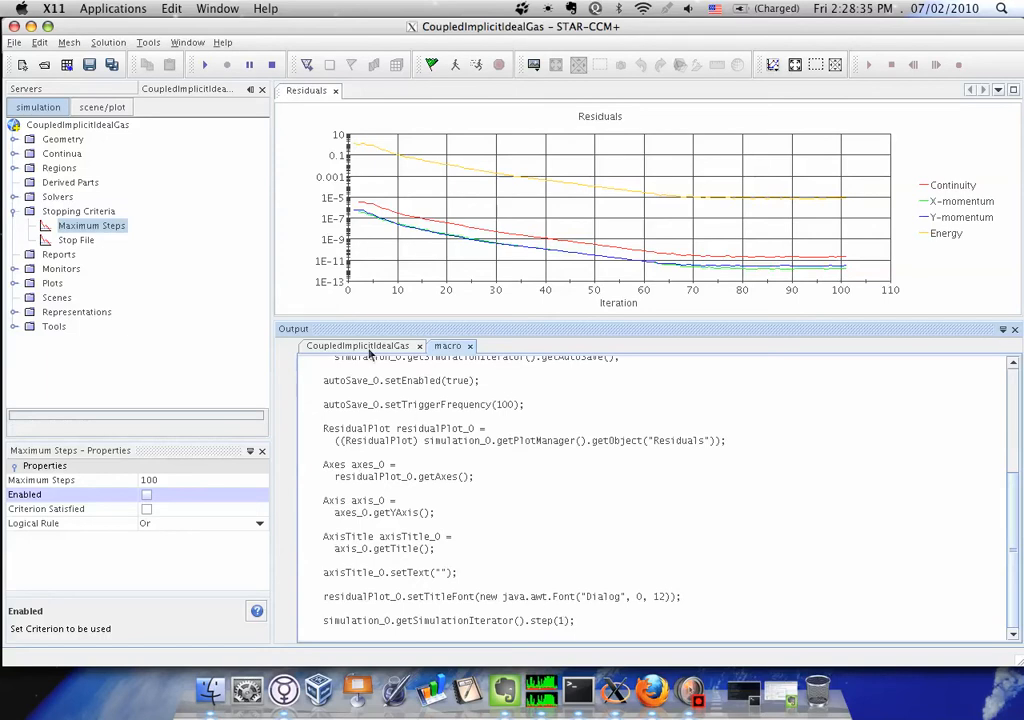
pyautogui.click(14, 42)
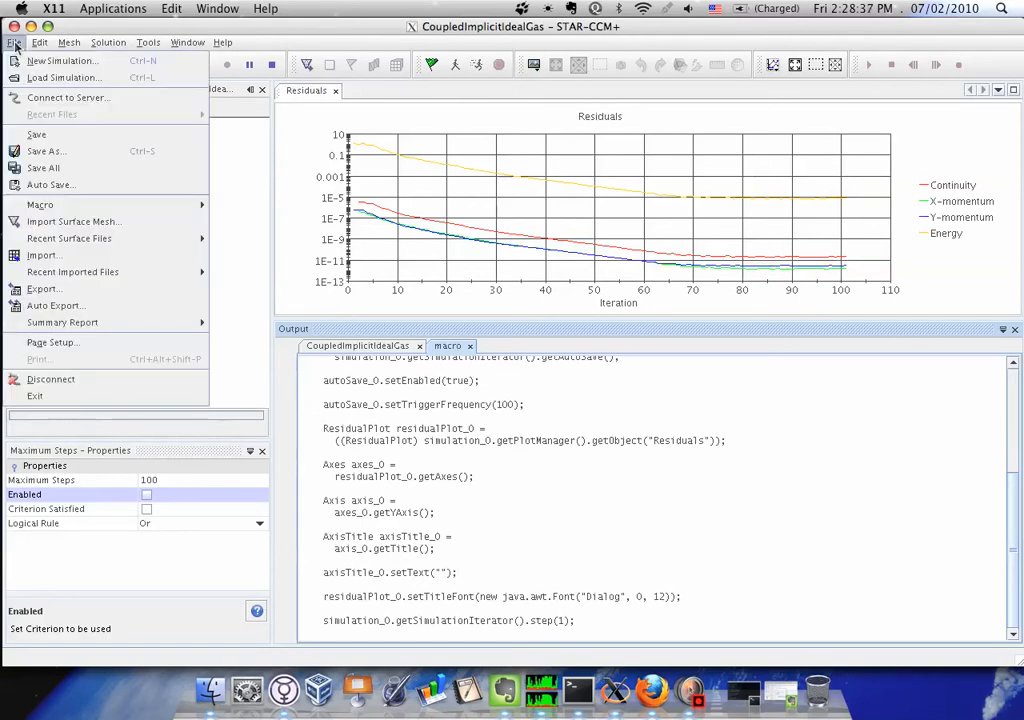
pyautogui.click(44, 152)
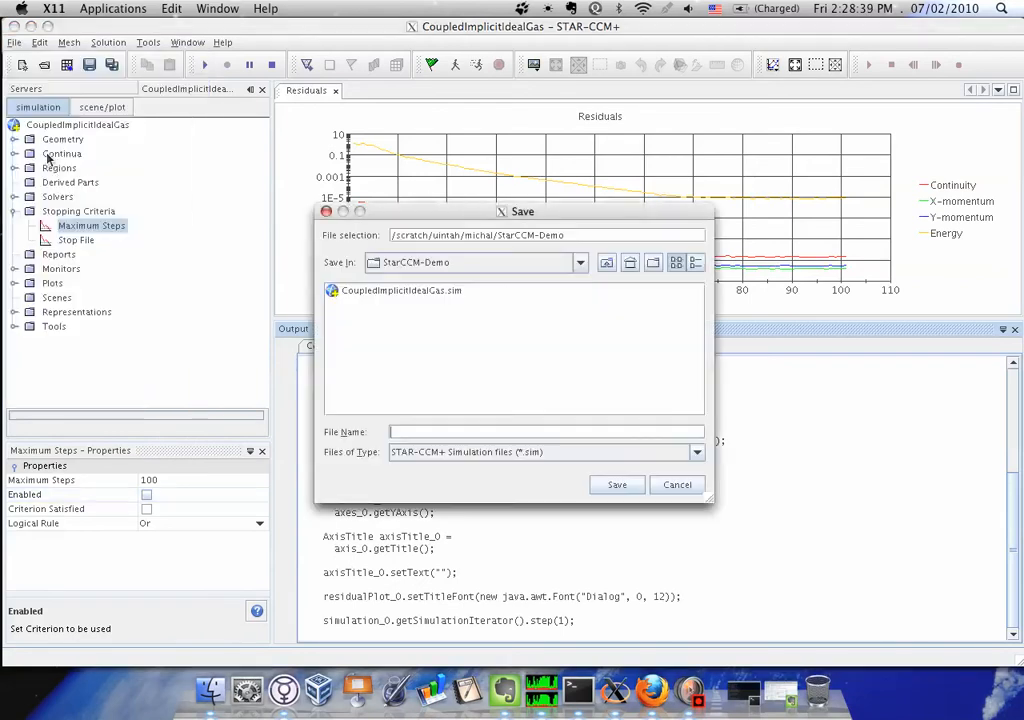
pyautogui.write('fi')
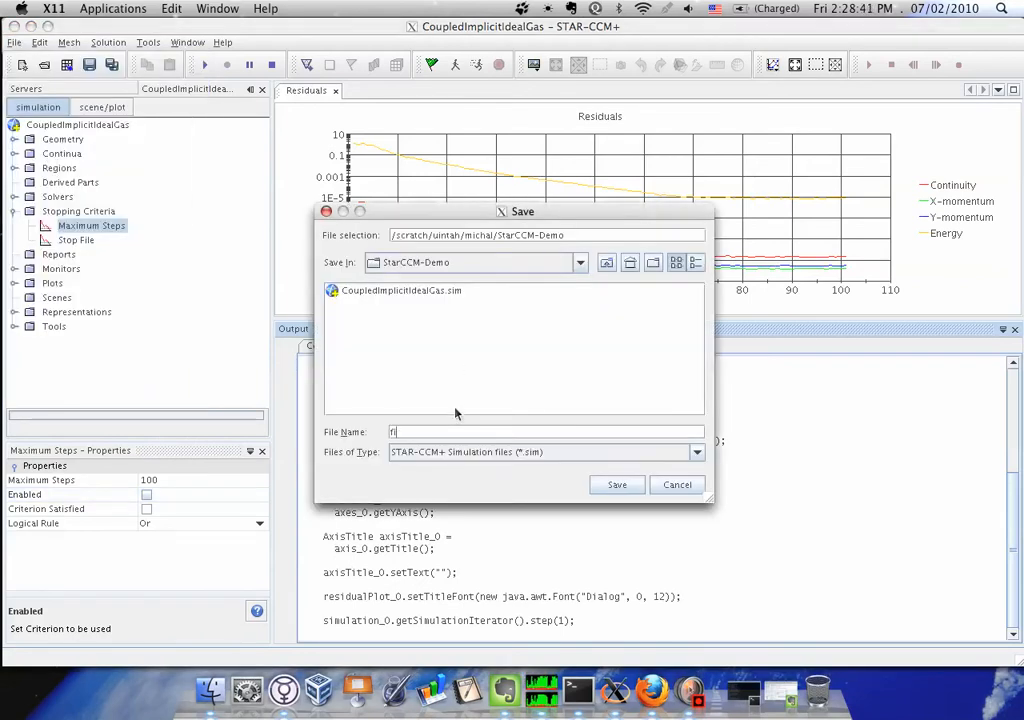
pyautogui.write('nal.sim')
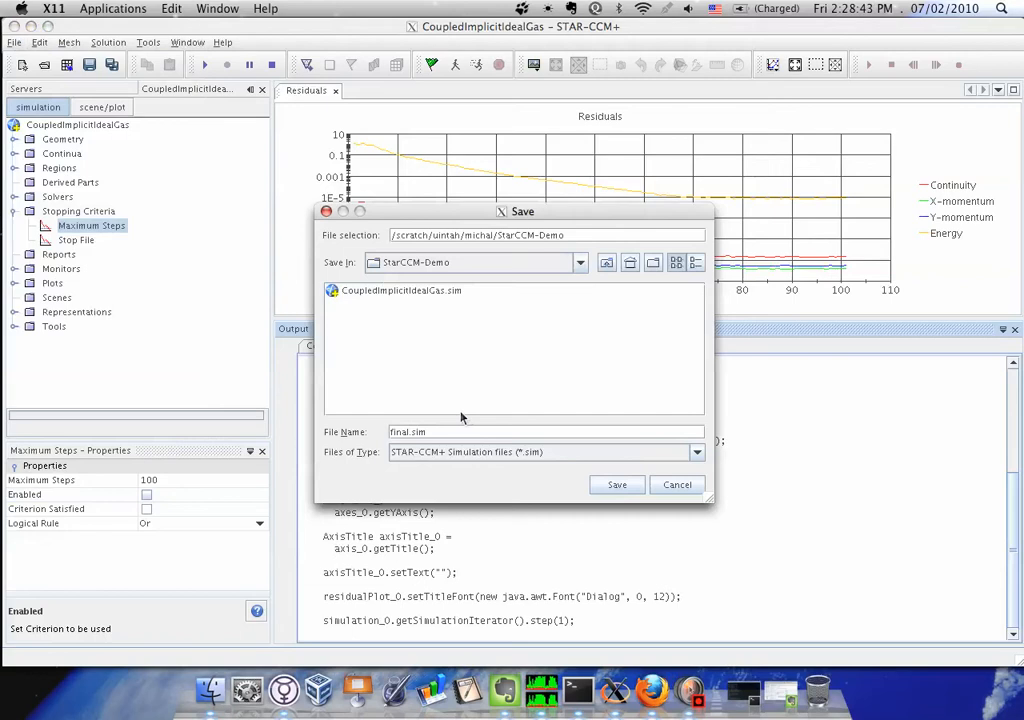
pyautogui.click(617, 484)
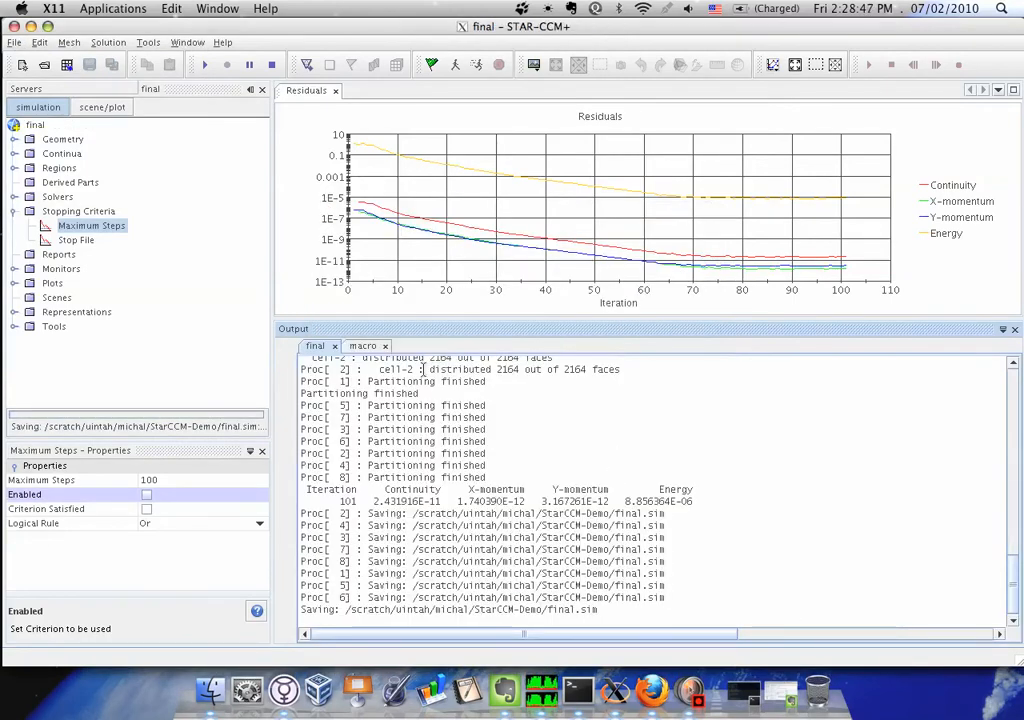
pyautogui.click(366, 348)
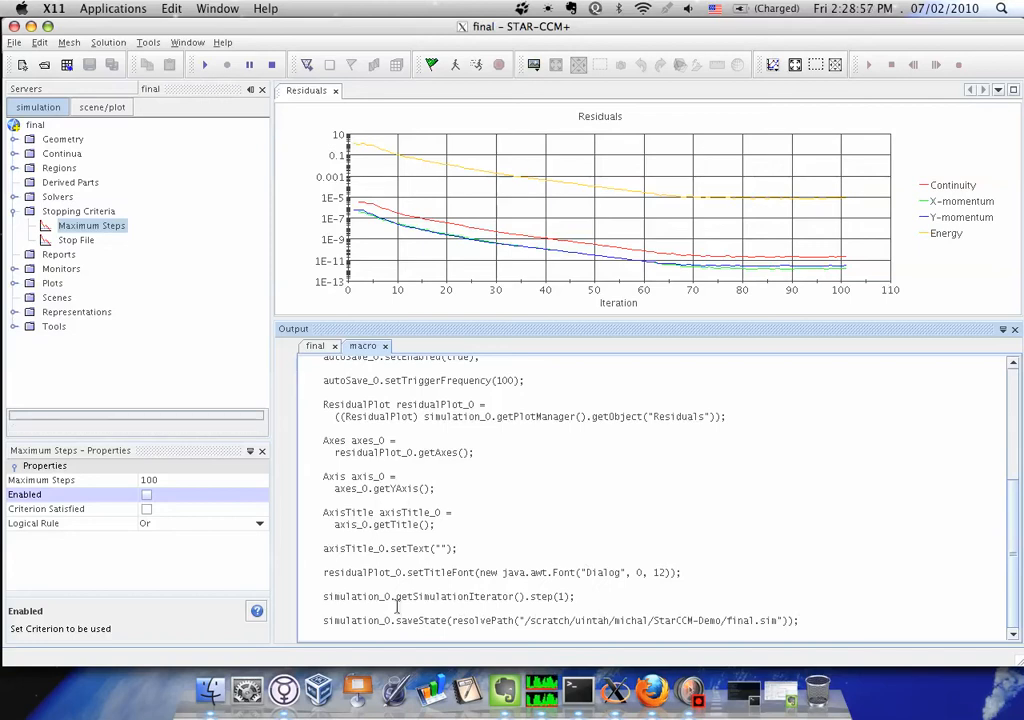
pyautogui.click(388, 614)
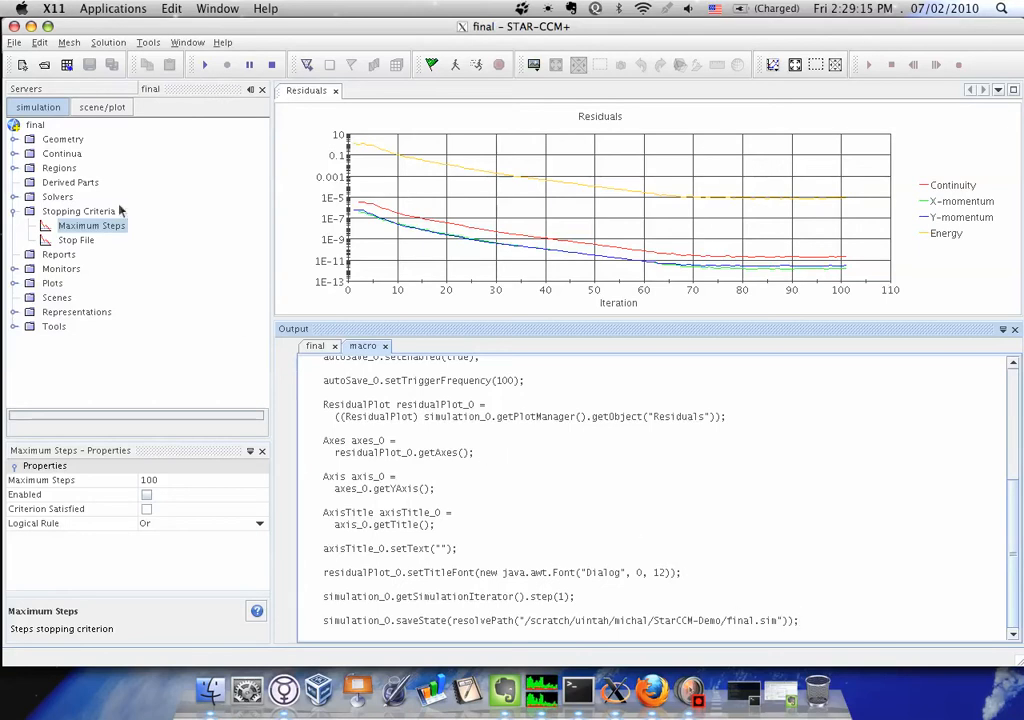
# Exit STAR-CCM+ and list the StarCCM-Demo folder's files in the terminal with ll
pyautogui.click(15, 42)
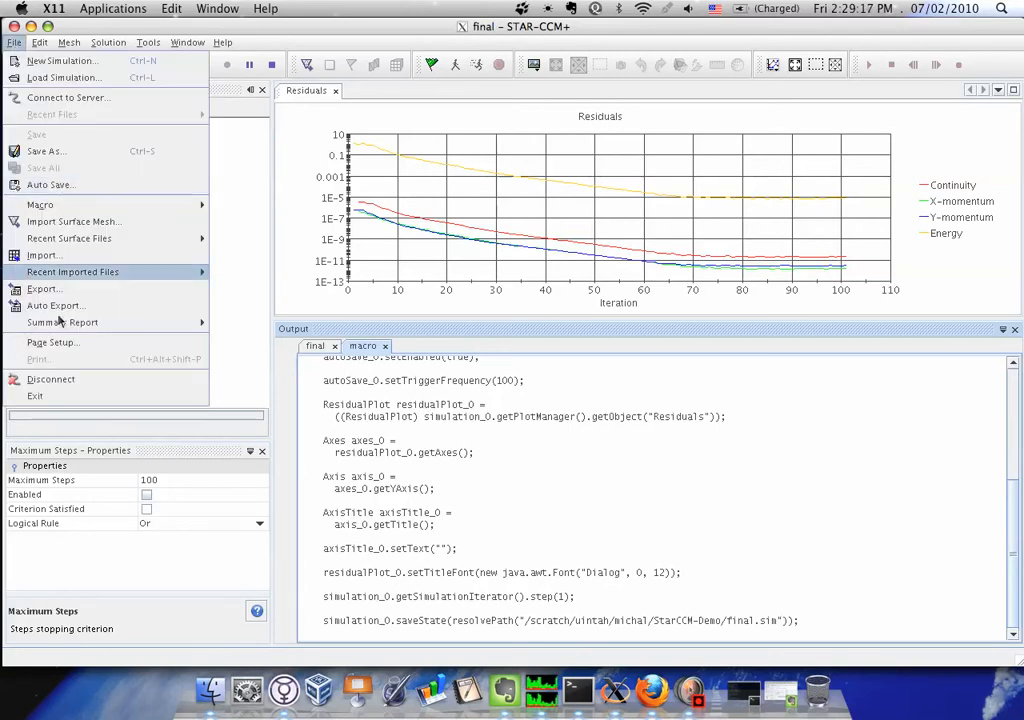
pyautogui.click(50, 400)
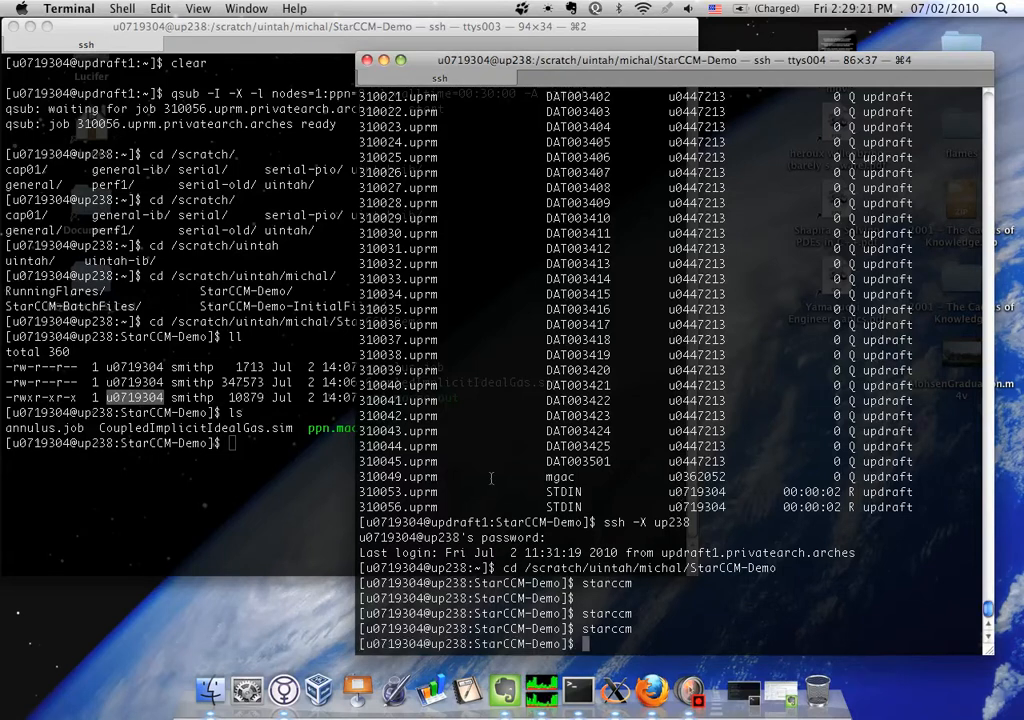
pyautogui.write('ll')
pyautogui.press('Return')
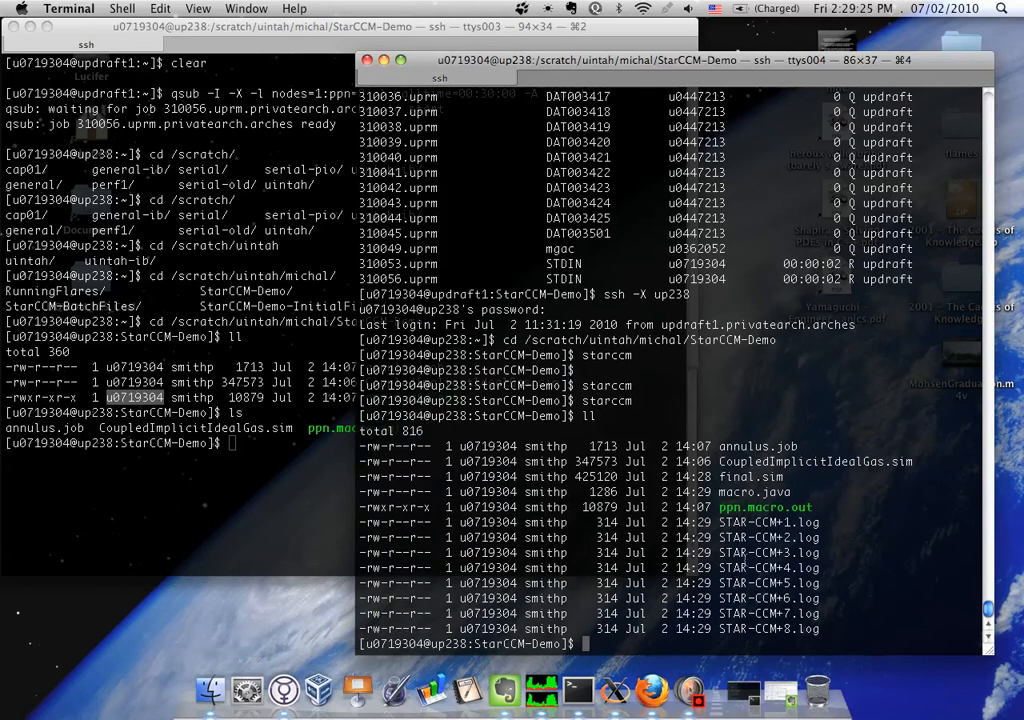
# Delete the log files with rm STAR-CCM+* and list the folder contents again with ll
pyautogui.write('rm ')
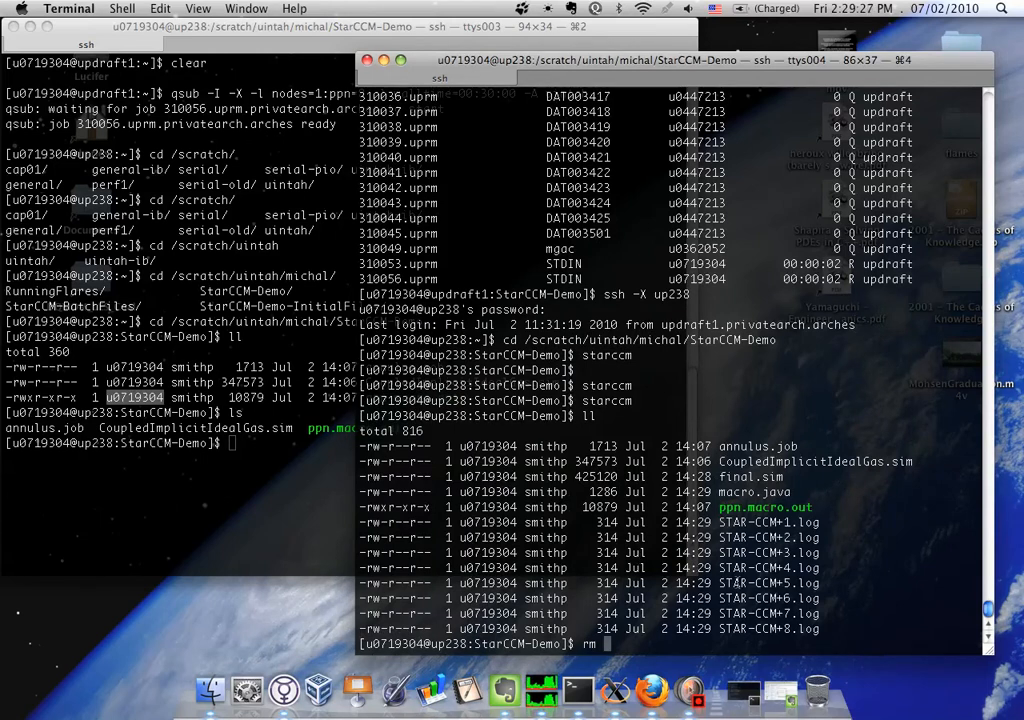
pyautogui.write('STAR-CCM+*')
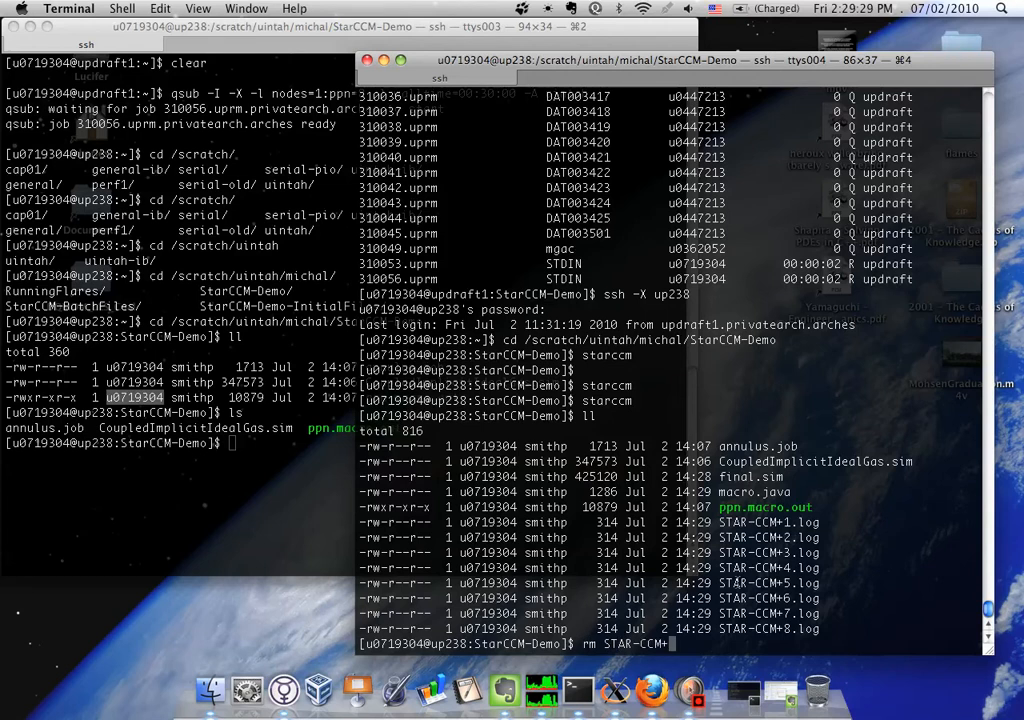
pyautogui.press('Return')
pyautogui.write('ll')
pyautogui.press('Return')
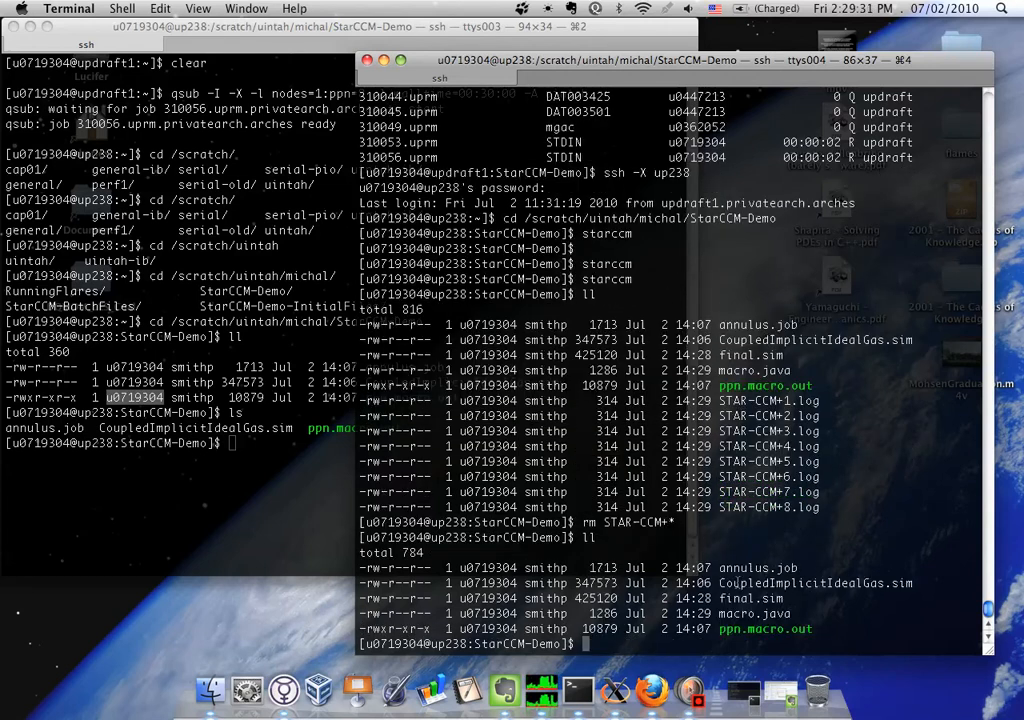
# Open macro.java in the nedit text editor from the terminal
pyautogui.write('ne')
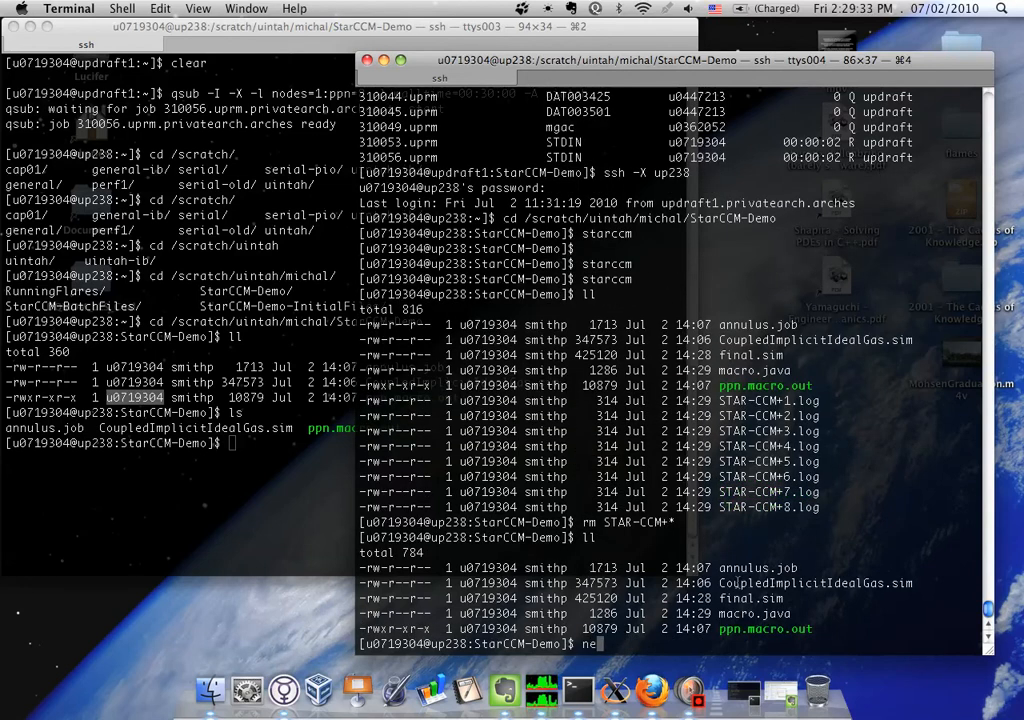
pyautogui.write('dit macro.java')
pyautogui.press('Return')
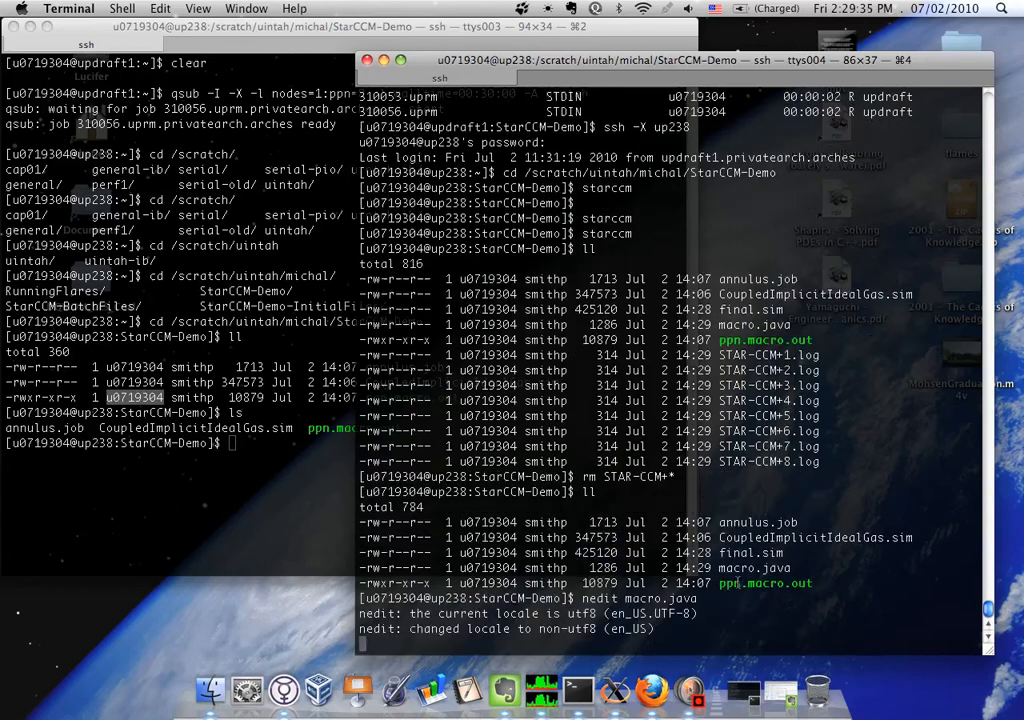
# Enlarge the macro.java editor window and delete the redundant stepStoppingCriterion_0 setIsUsed(true) and second setIsUsed(false) lines
pyautogui.moveTo(463, 320); pyautogui.dragTo(950, 614)
pyautogui.moveTo(281, 336); pyautogui.dragTo(6, 308)
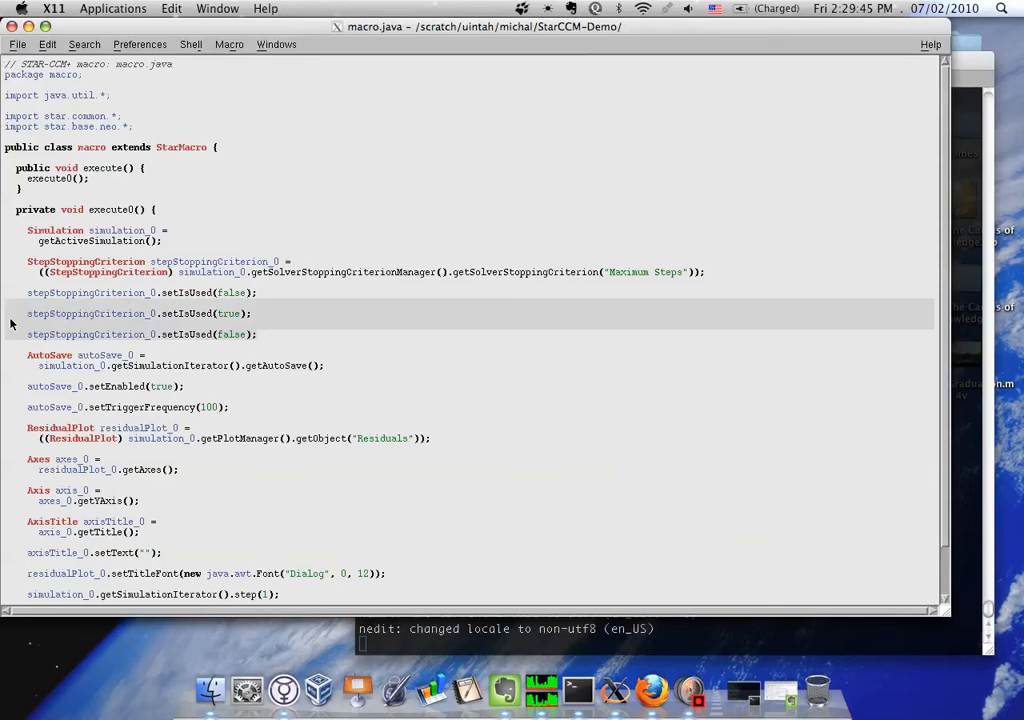
pyautogui.press('Delete')
pyautogui.press('BackSpace')
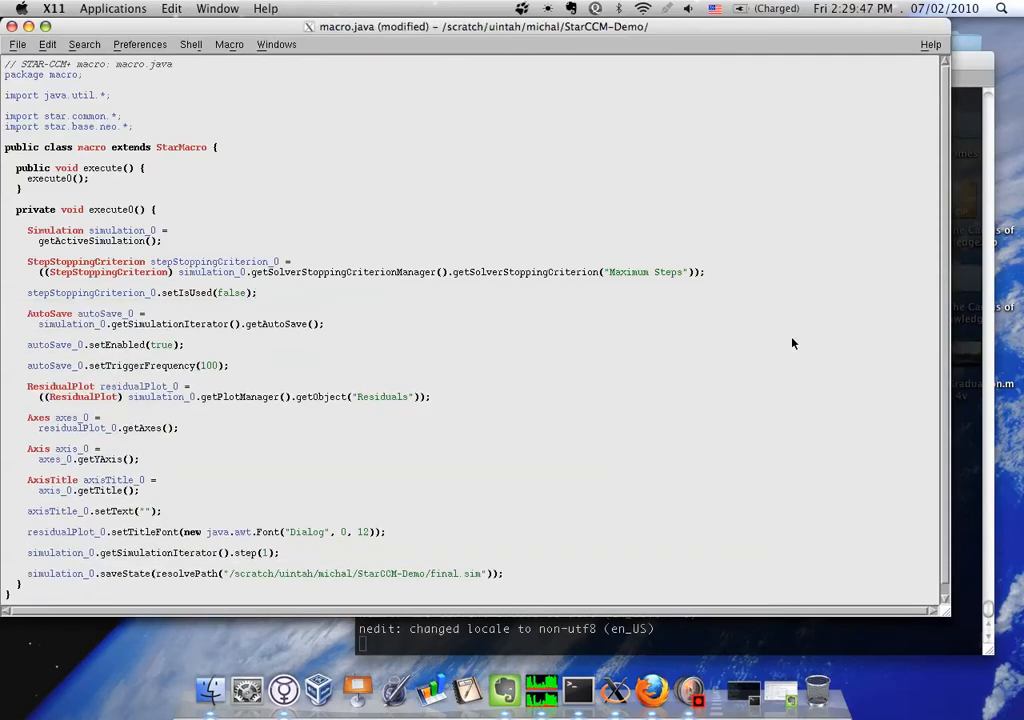
# Delete the residual plot block from the ResidualPlot declaration through the residualPlot_0.setTitleFont line, including the axes and axis title commands
pyautogui.click(216, 364)
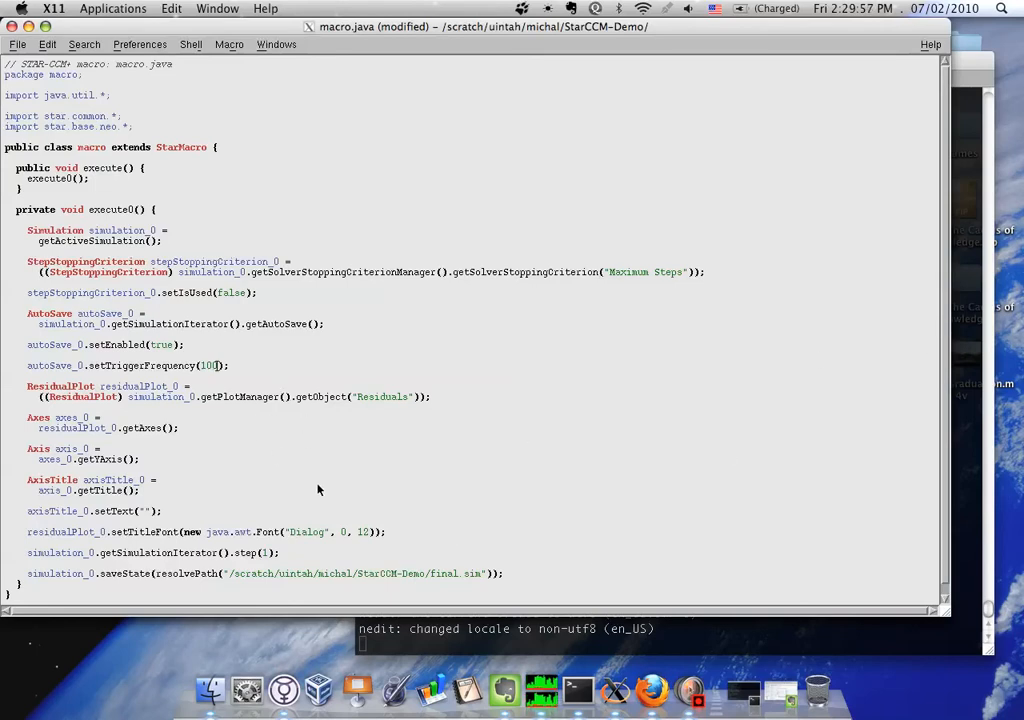
pyautogui.click(267, 556)
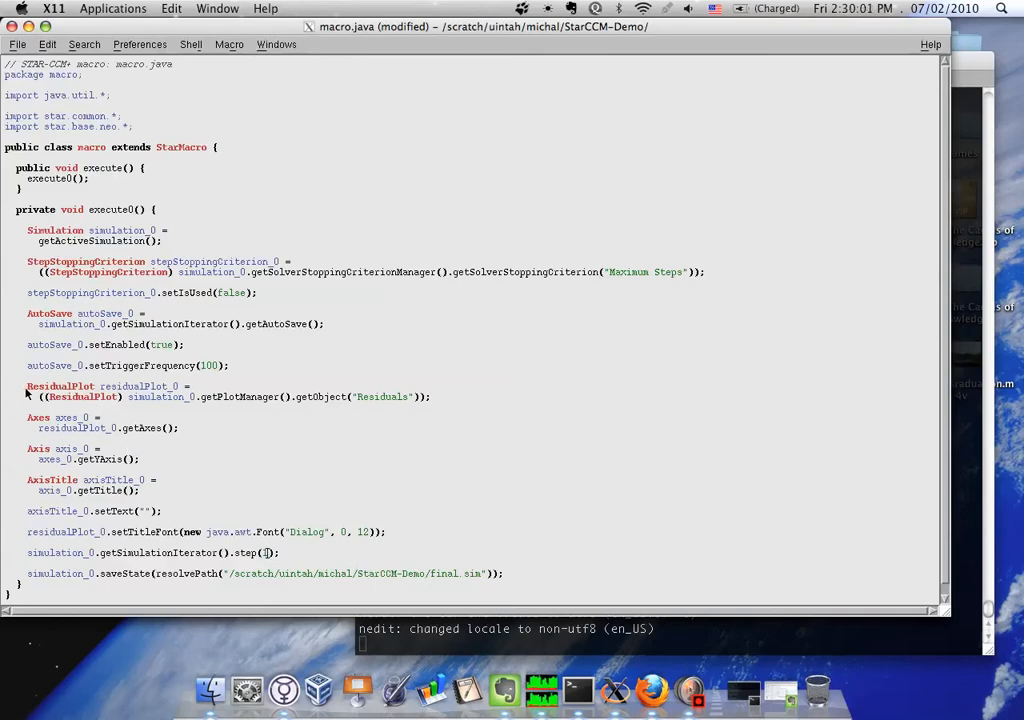
pyautogui.moveTo(6, 388); pyautogui.dragTo(137, 424)
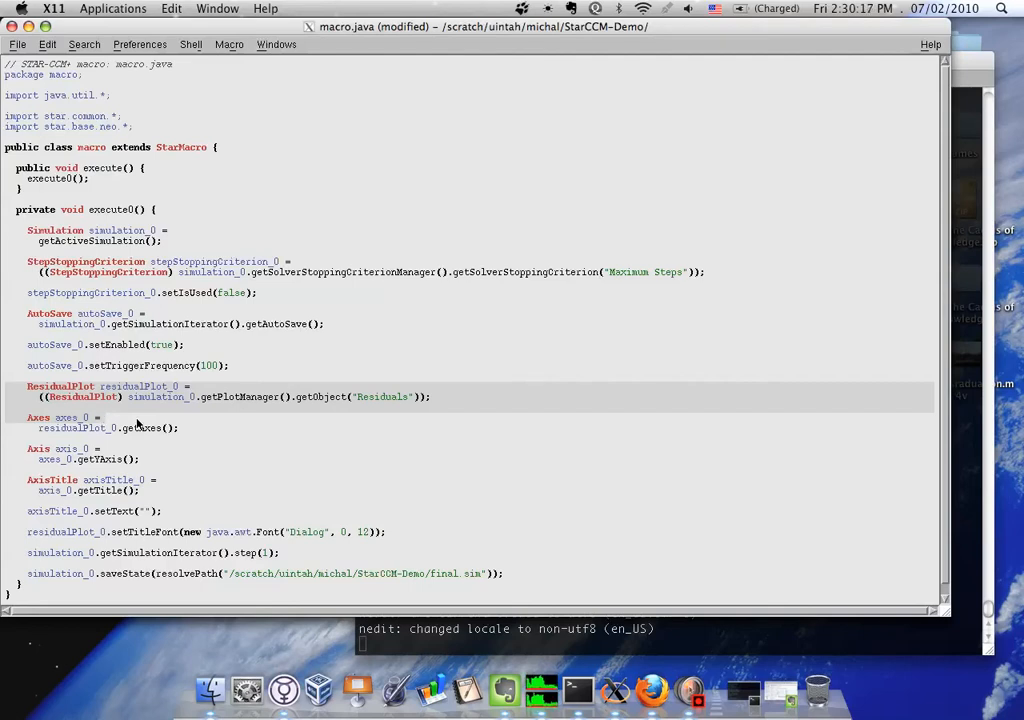
pyautogui.click(7, 388)
pyautogui.moveTo(5, 388); pyautogui.dragTo(442, 546)
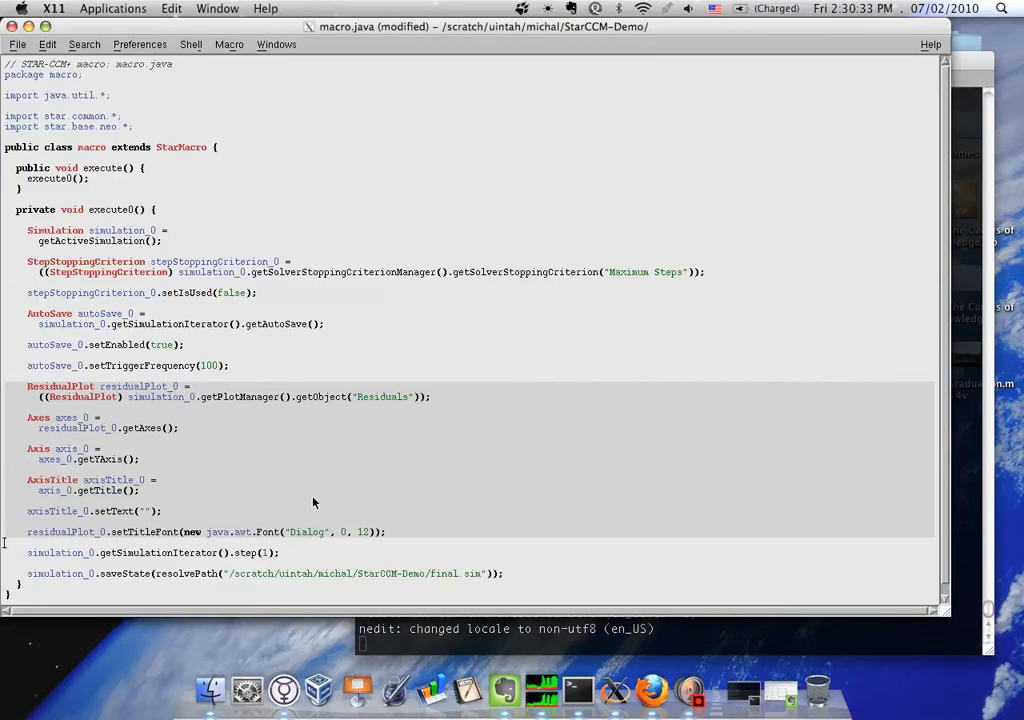
pyautogui.press('BackSpace')
pyautogui.press('BackSpace')
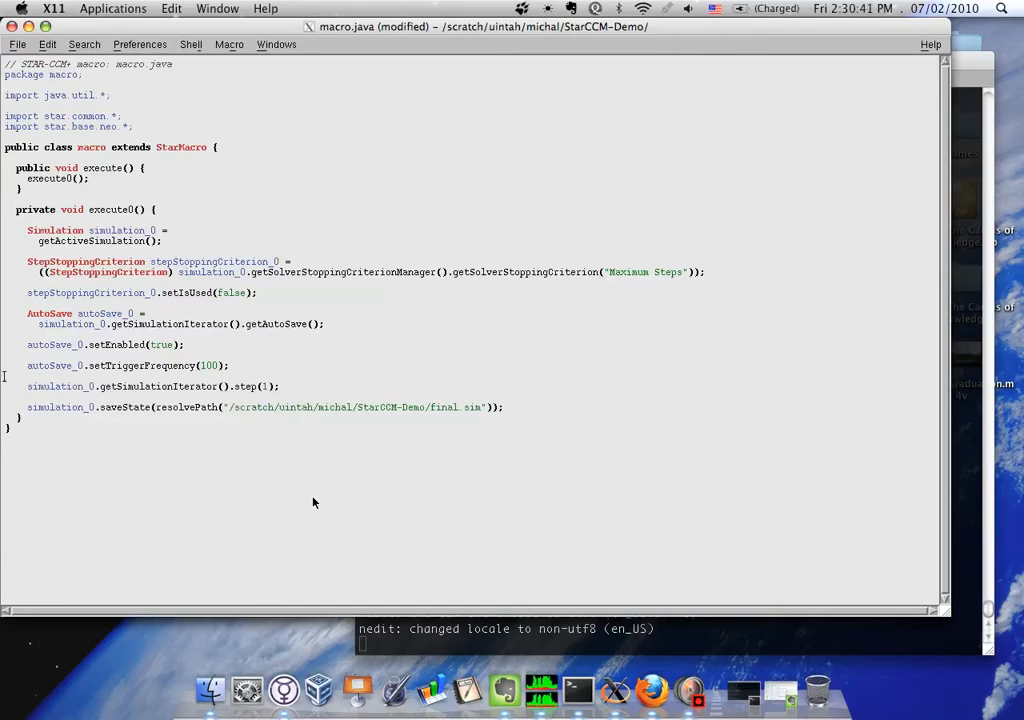
# Set the step count in the simulation_0.getSimulationIterator().step command to 500
pyautogui.click(267, 387)
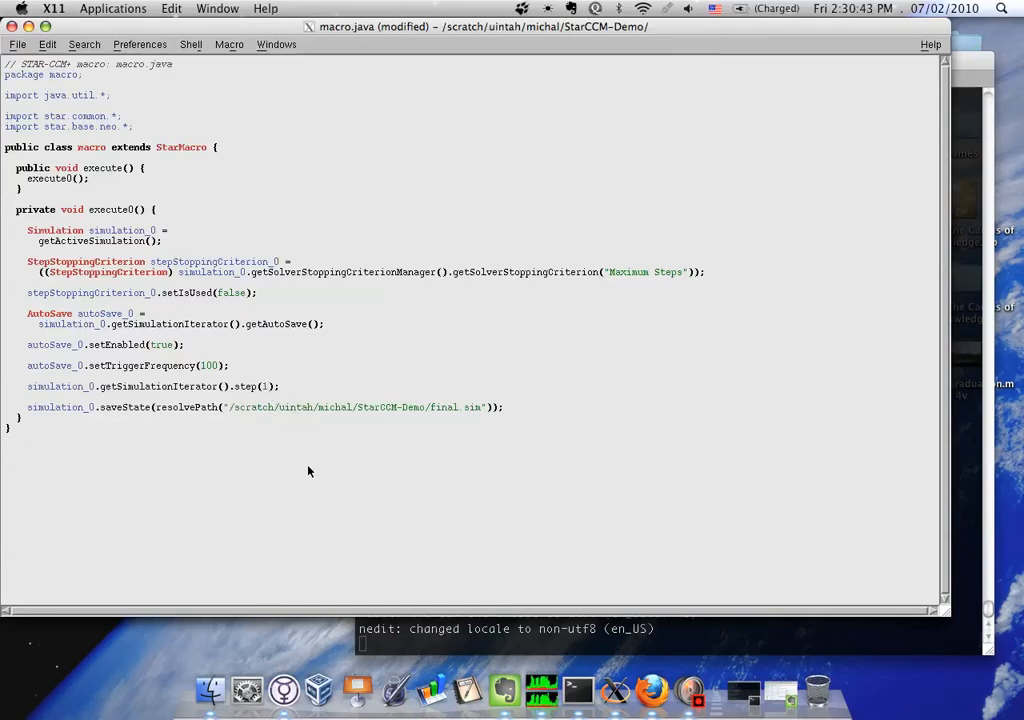
pyautogui.press('BackSpace')
pyautogui.write('500')
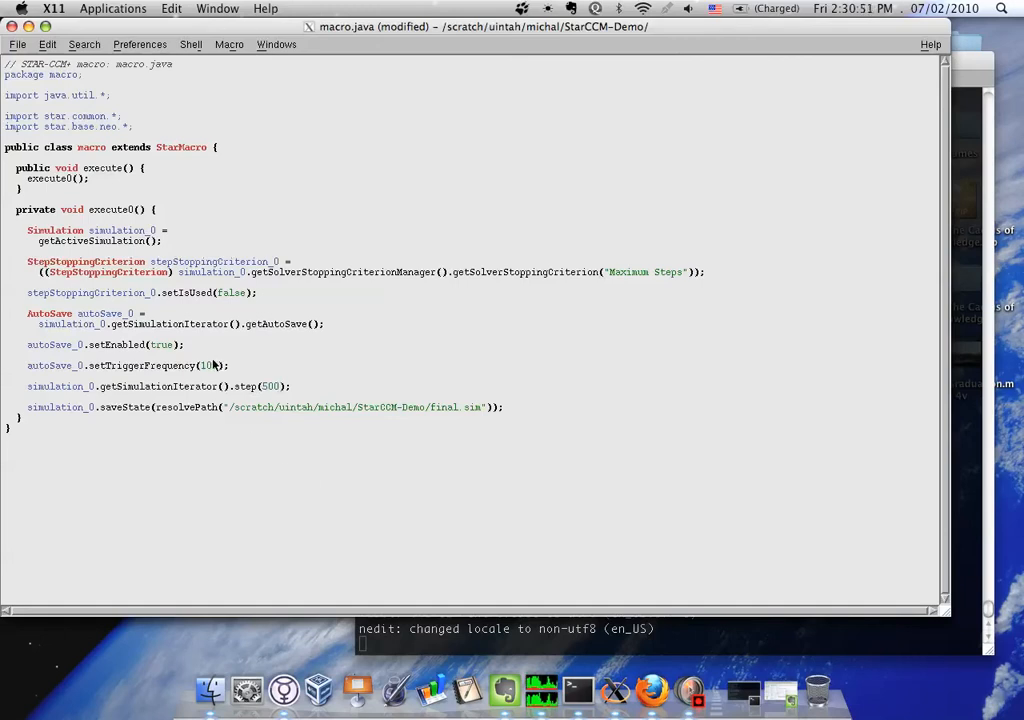
pyautogui.click(480, 408)
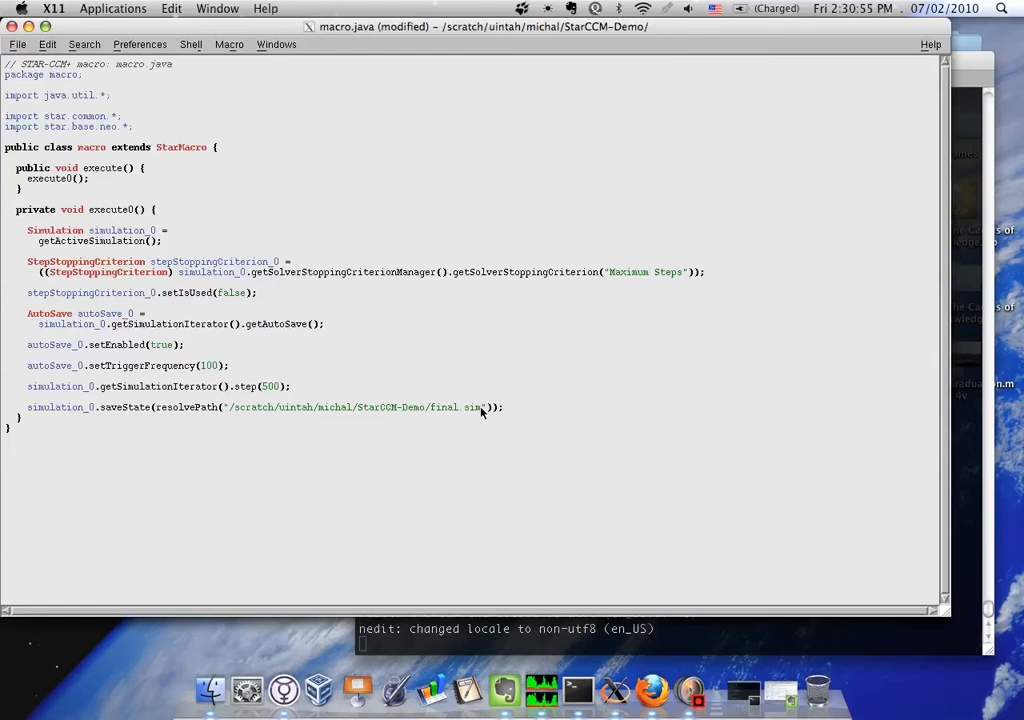
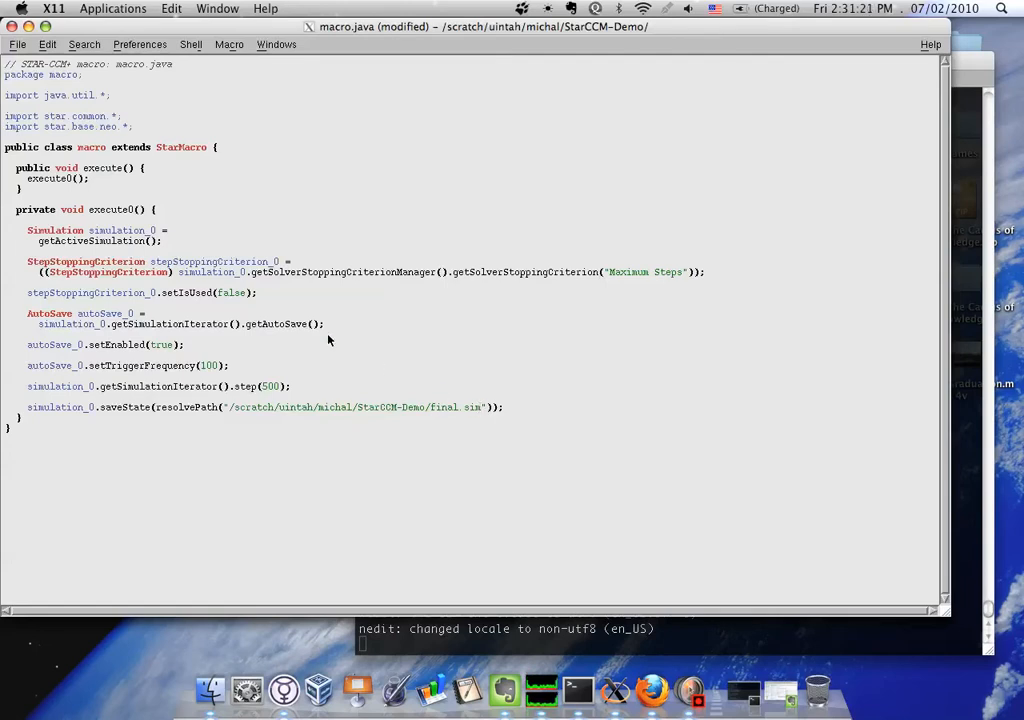
# Save macro.java and close its editor
pyautogui.hotkey('ctrl', 's')
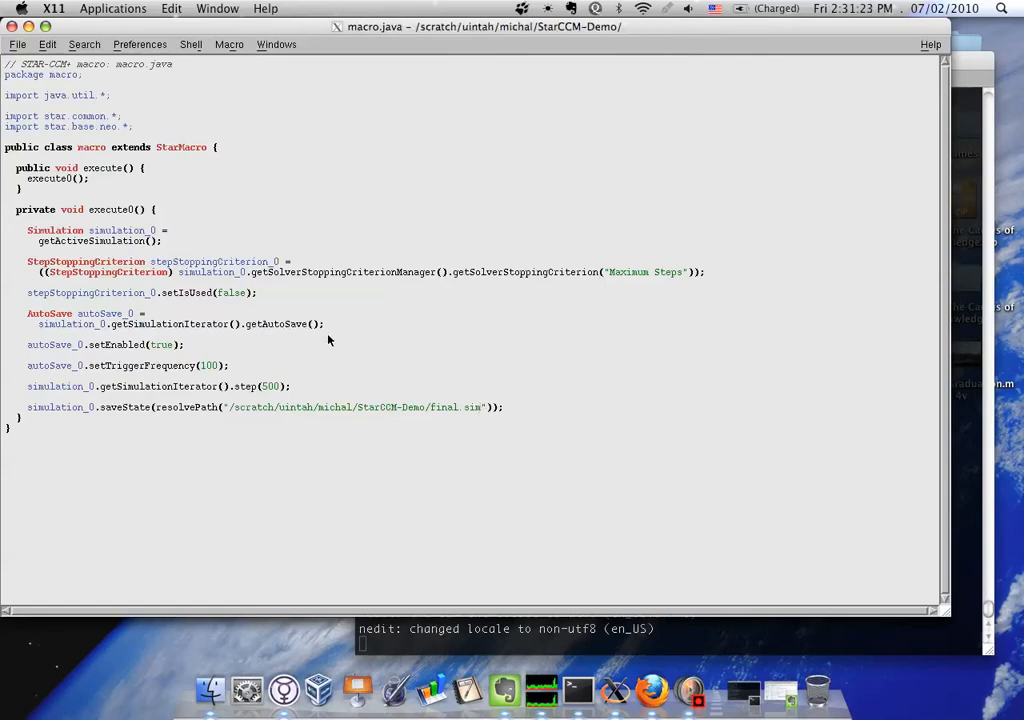
pyautogui.hotkey('ctrl', 'q')
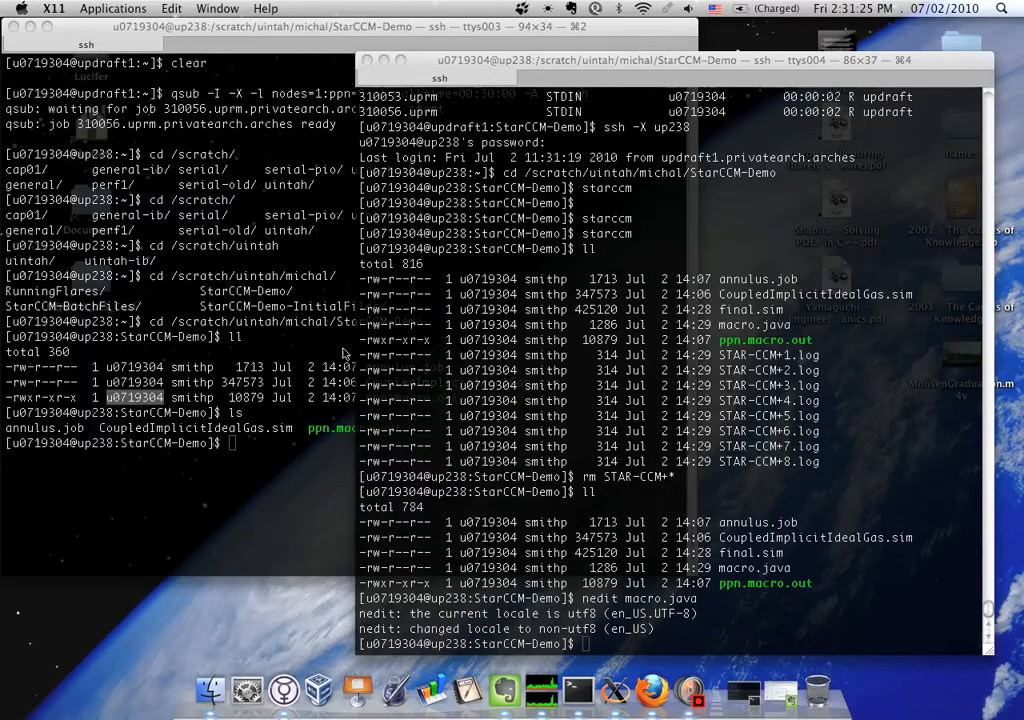
# Open annulus.job in nedit from the terminal and enlarge its window to look through the script
pyautogui.write('nedit a')
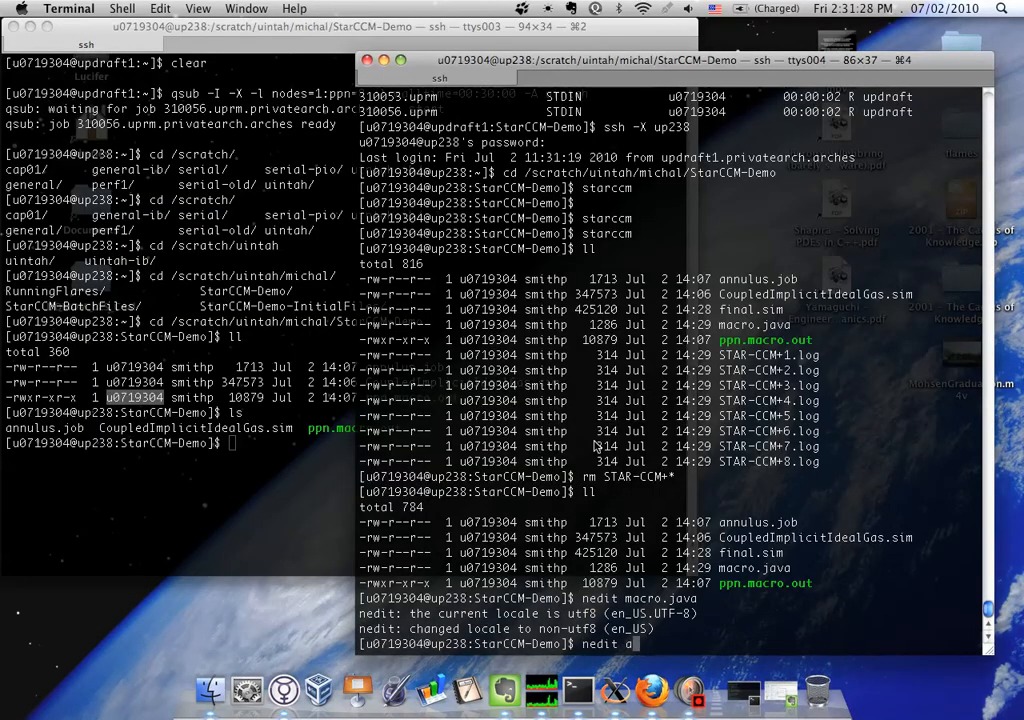
pyautogui.press('Tab')
pyautogui.press('Return')
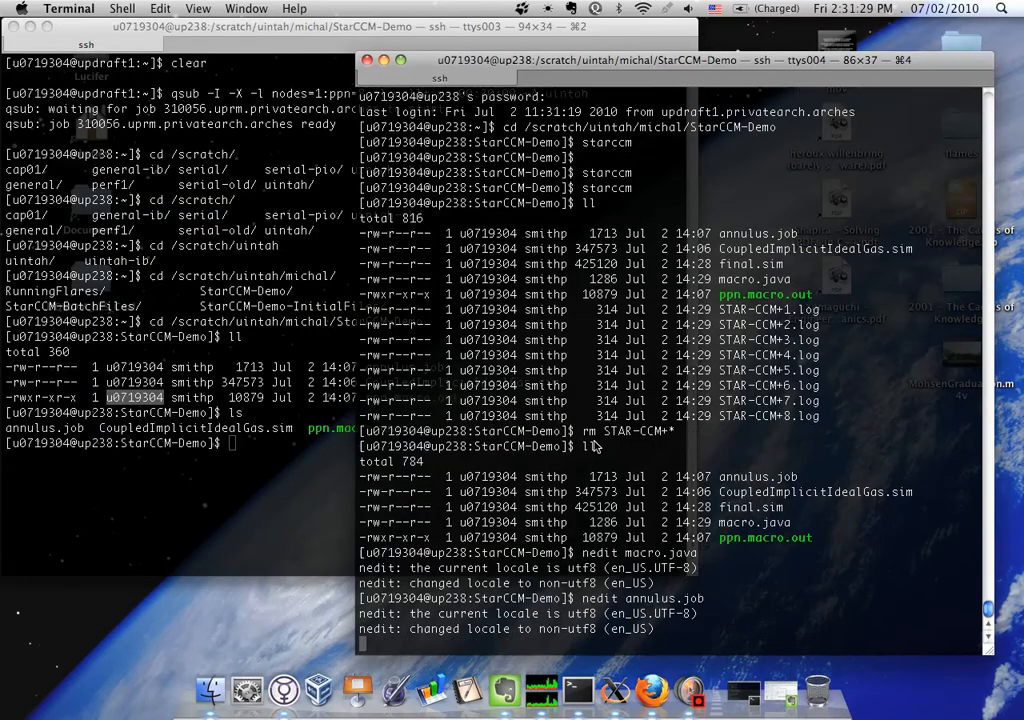
pyautogui.moveTo(463, 321); pyautogui.dragTo(743, 636)
pyautogui.scroll(-5, 370, 340)
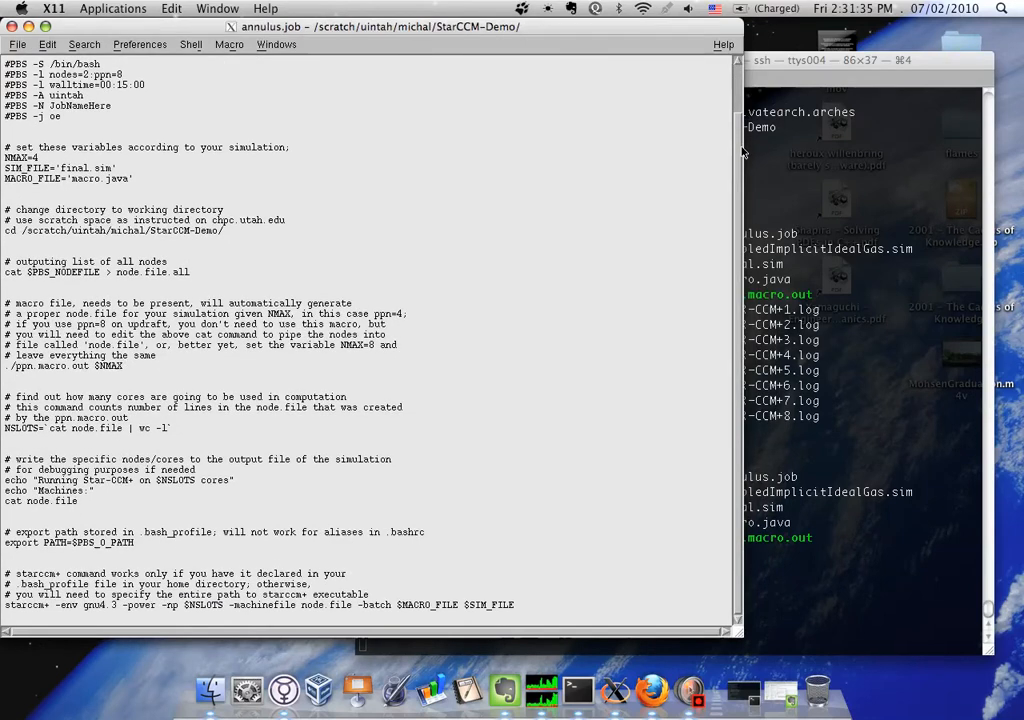
pyautogui.scroll(4, 370, 340)
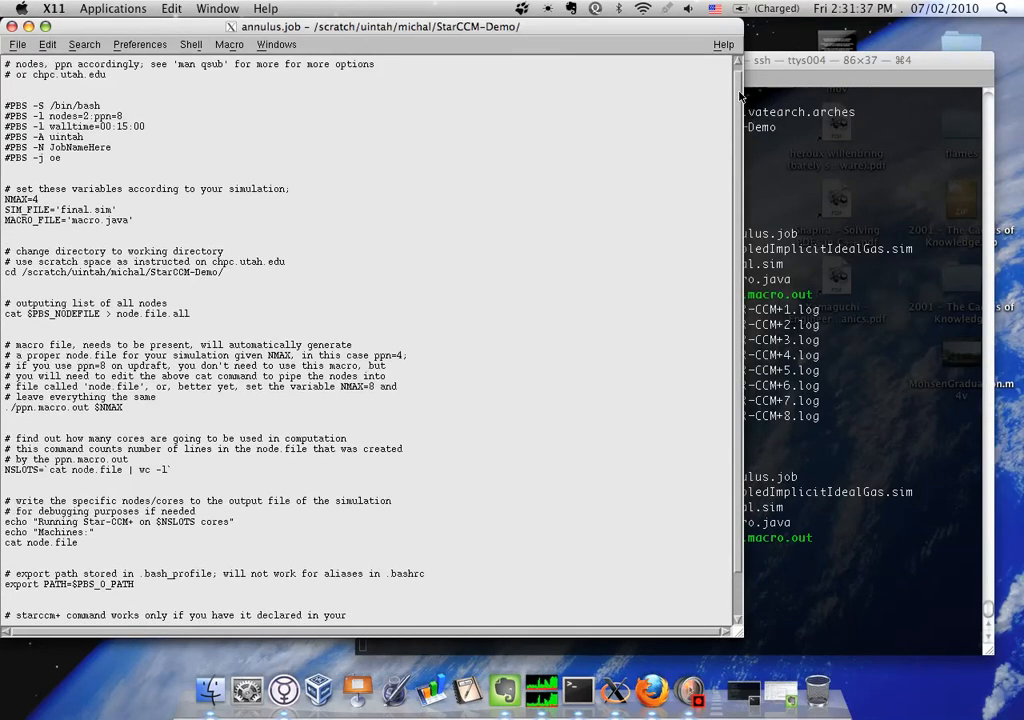
pyautogui.scroll(1, 740, 85)
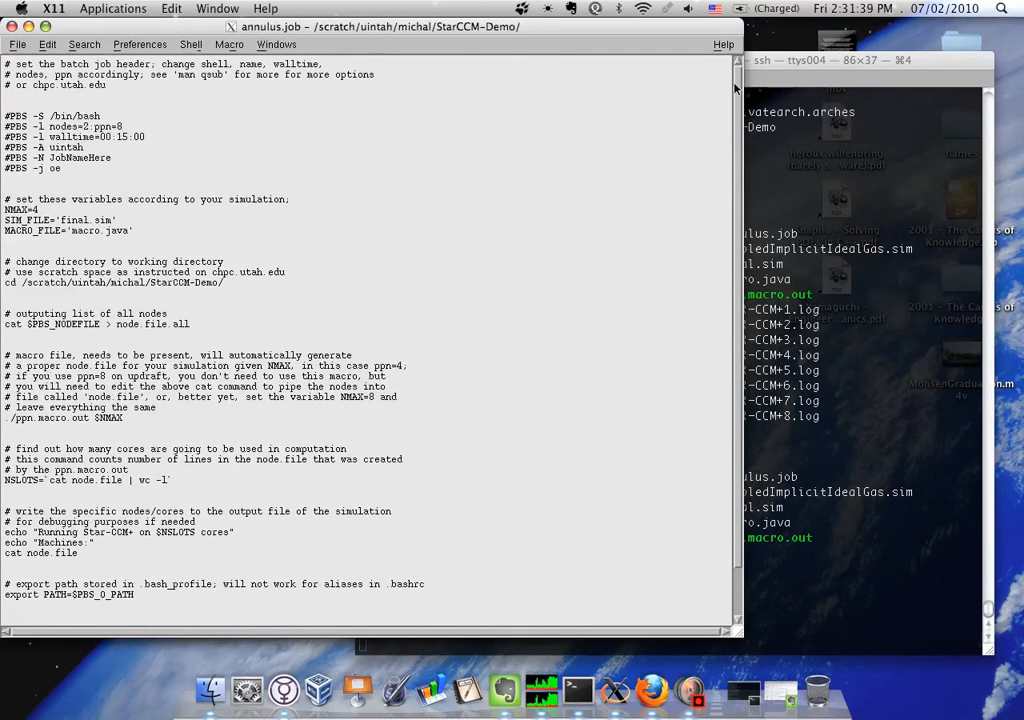
pyautogui.click(651, 688)
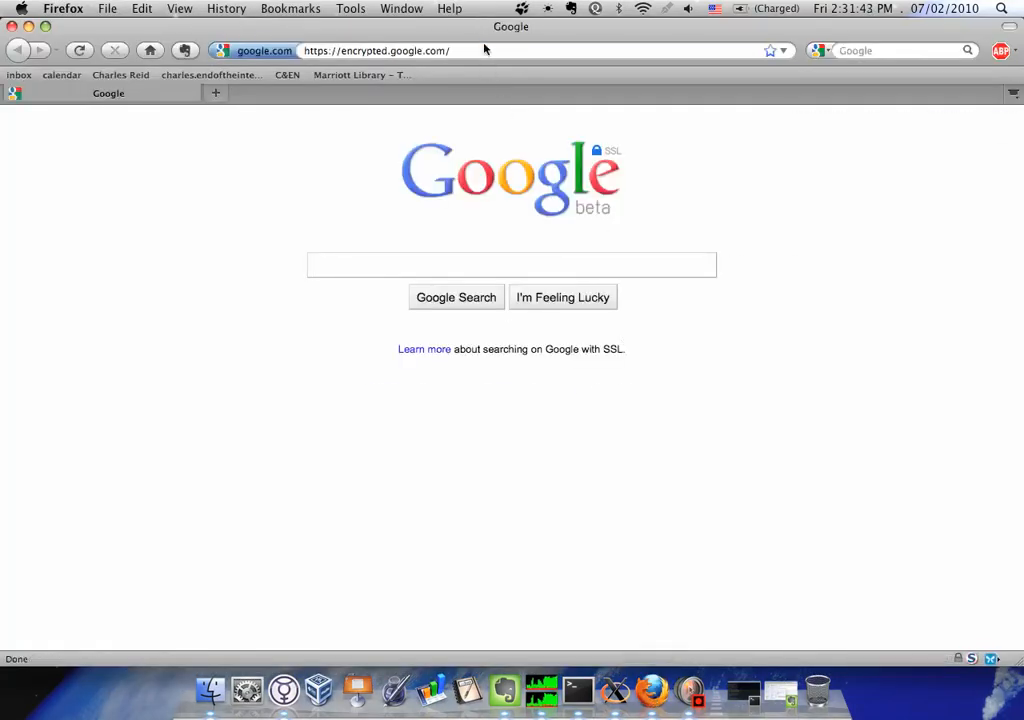
pyautogui.click(485, 50)
pyautogui.write('www.chpc.us')
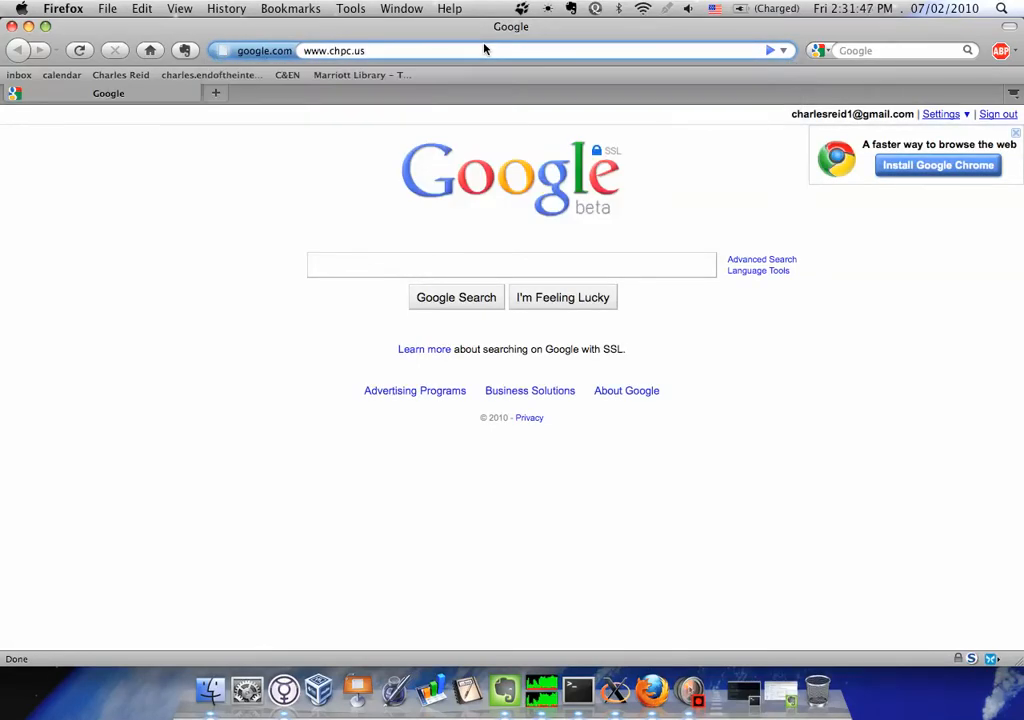
pyautogui.press('BackSpace')
pyautogui.write('tah.edu')
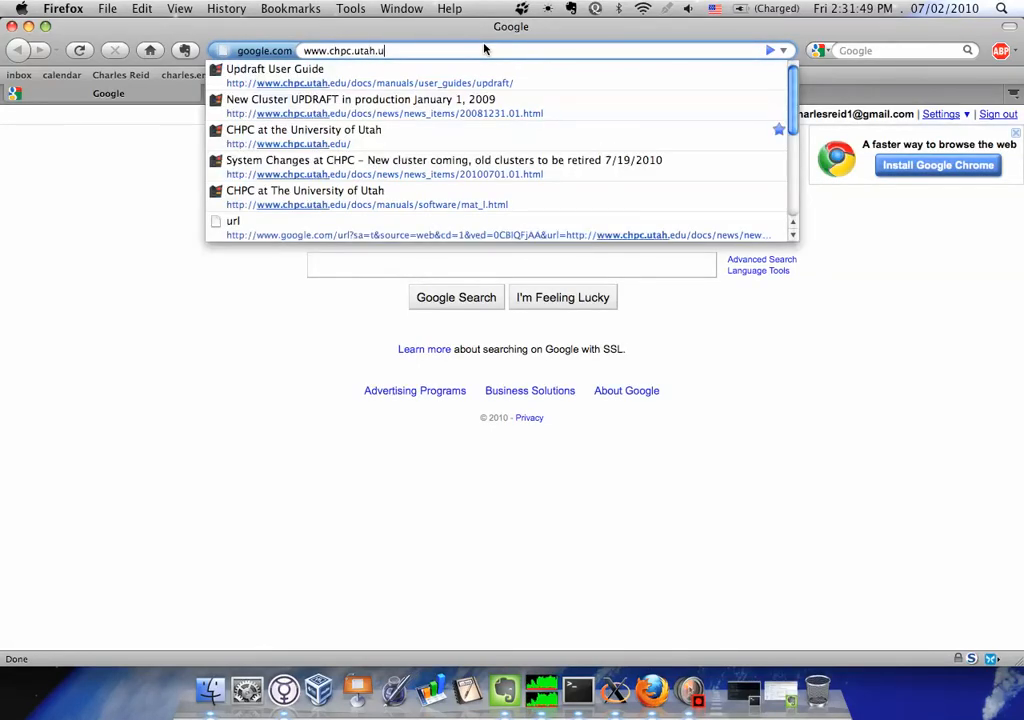
pyautogui.press('Return')
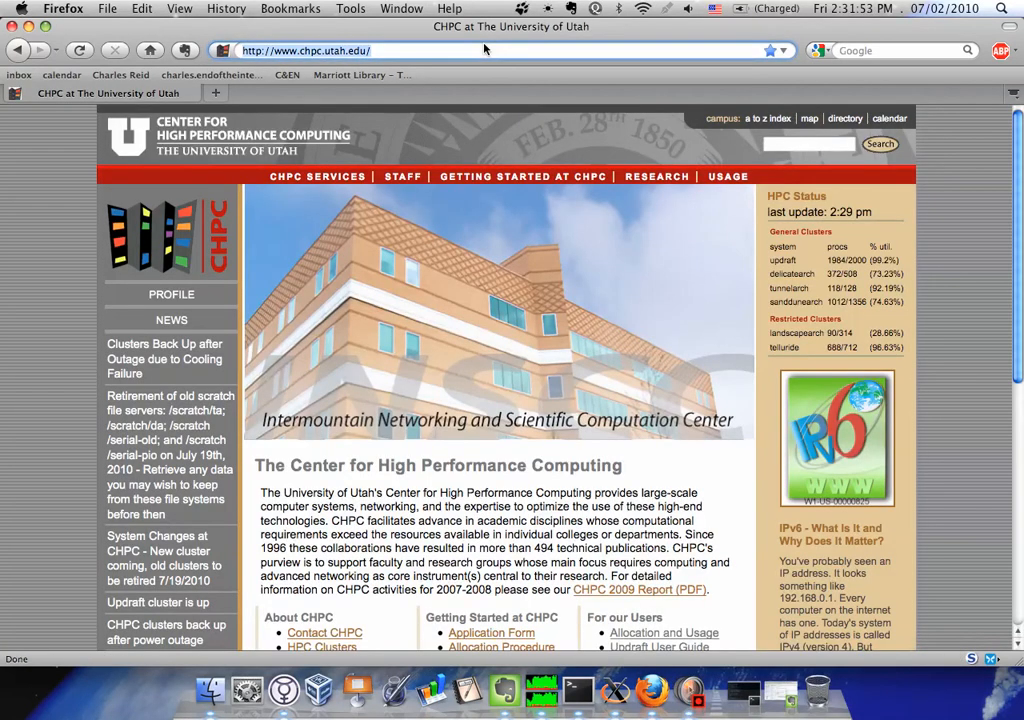
# Open the Updraft User Guide and go to the example PBS script in its Batch section
pyautogui.scroll(-5, 665, 328)
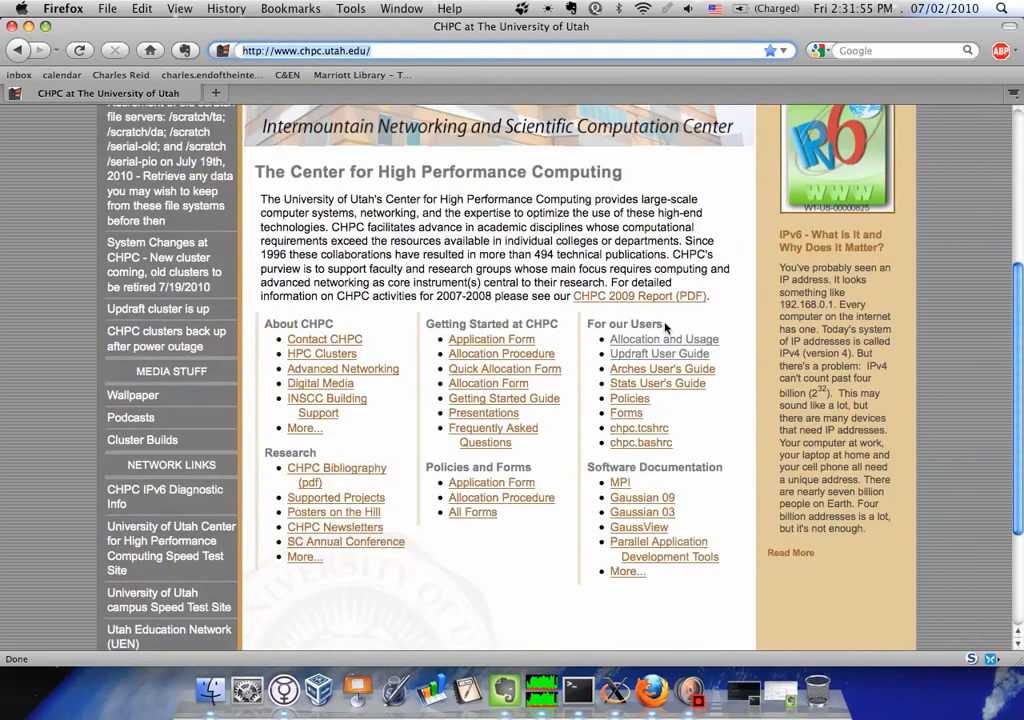
pyautogui.click(659, 354)
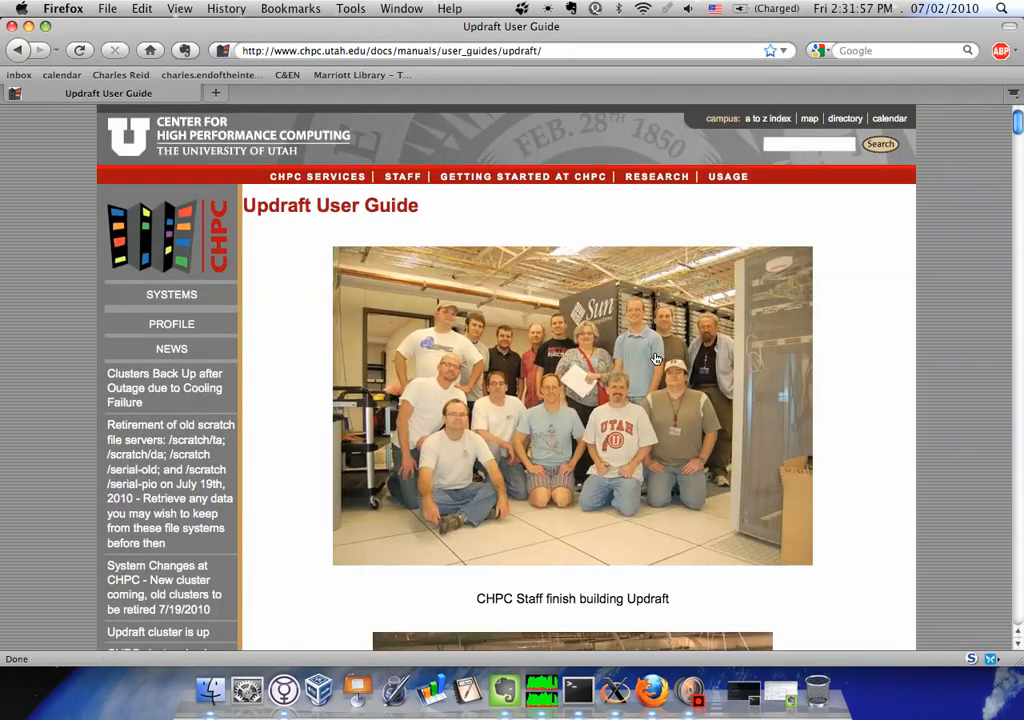
pyautogui.scroll(-10, 620, 355)
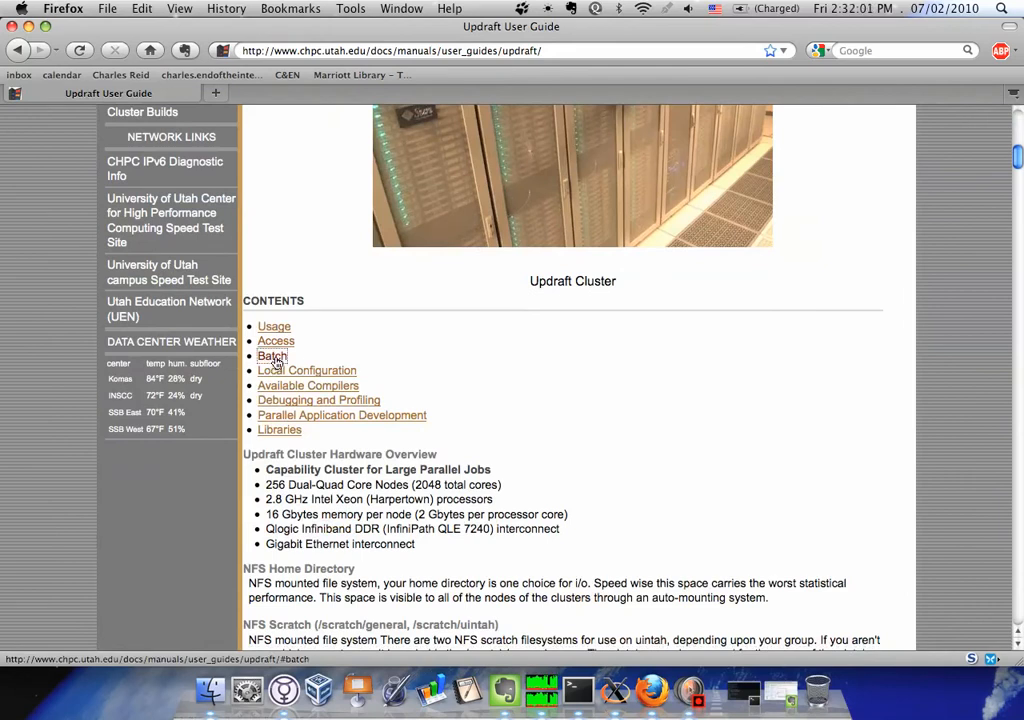
pyautogui.click(273, 357)
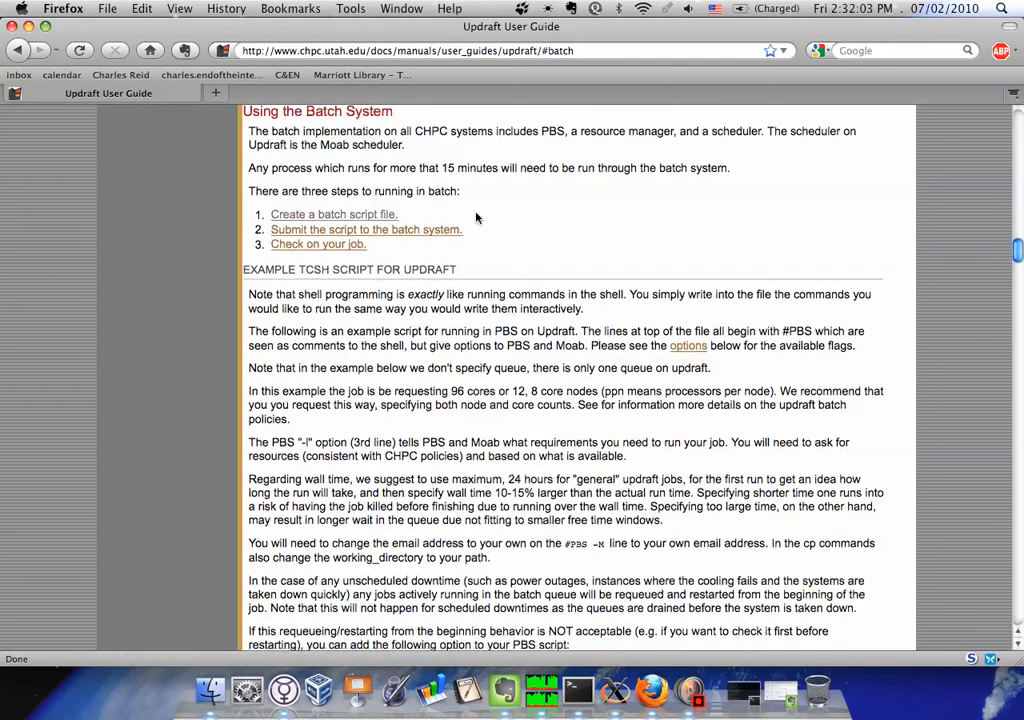
pyautogui.scroll(-4, 446, 279)
pyautogui.scroll(-6, 446, 279)
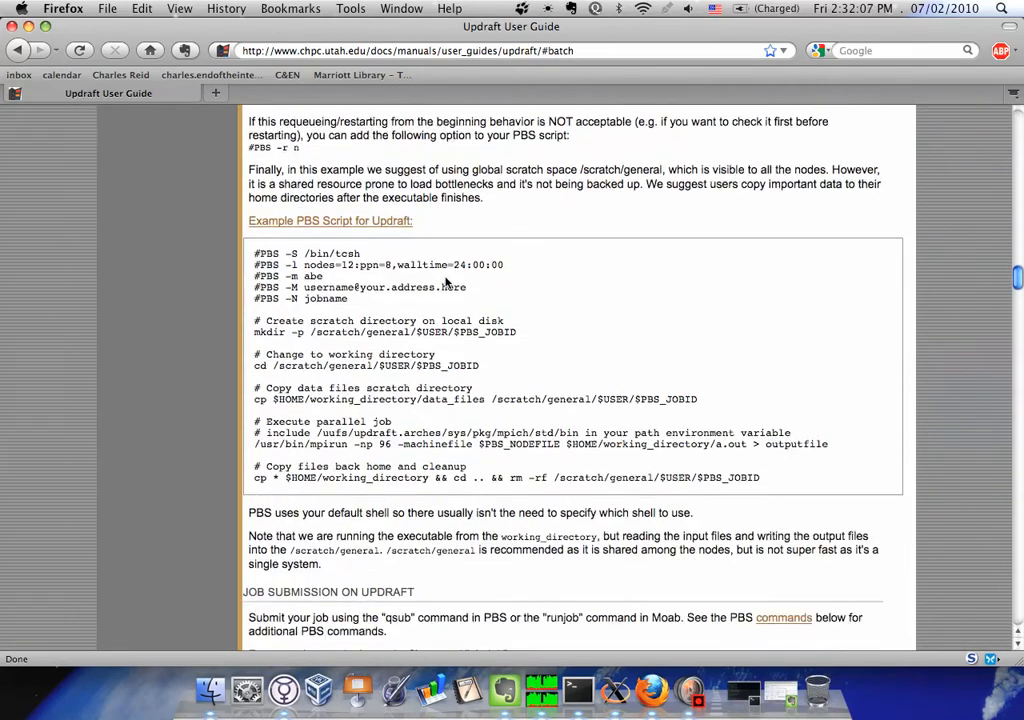
# Examine the example PBS script, in particular the /scratch/general/$USER/$PBS_JOBID path in its mkdir line
pyautogui.moveTo(253, 250); pyautogui.dragTo(761, 487)
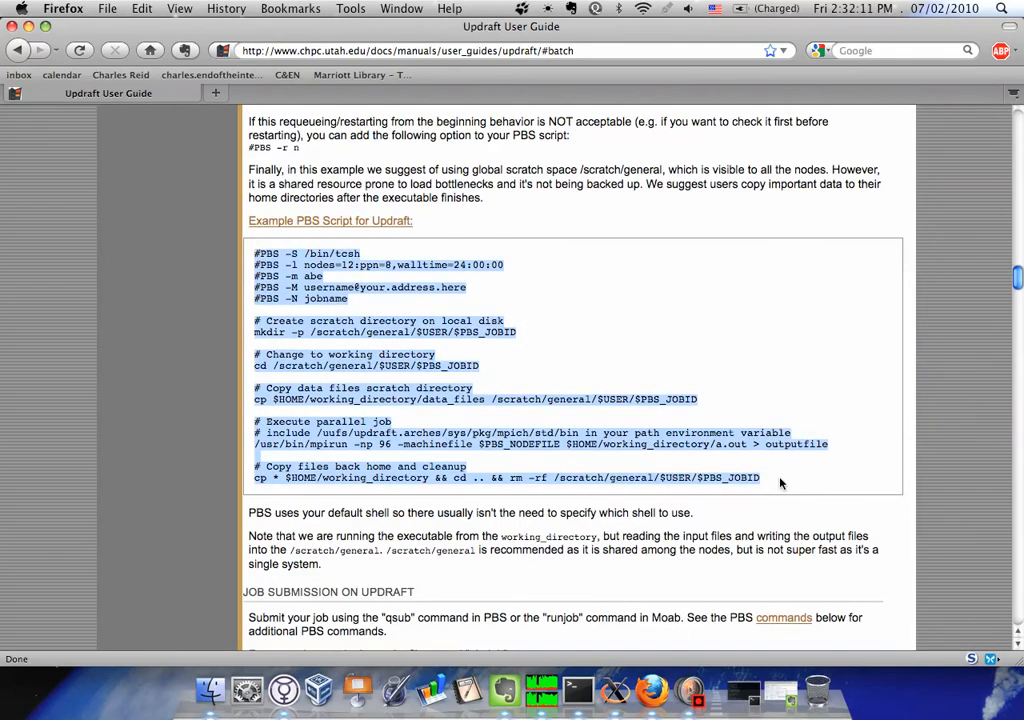
pyautogui.click(781, 484)
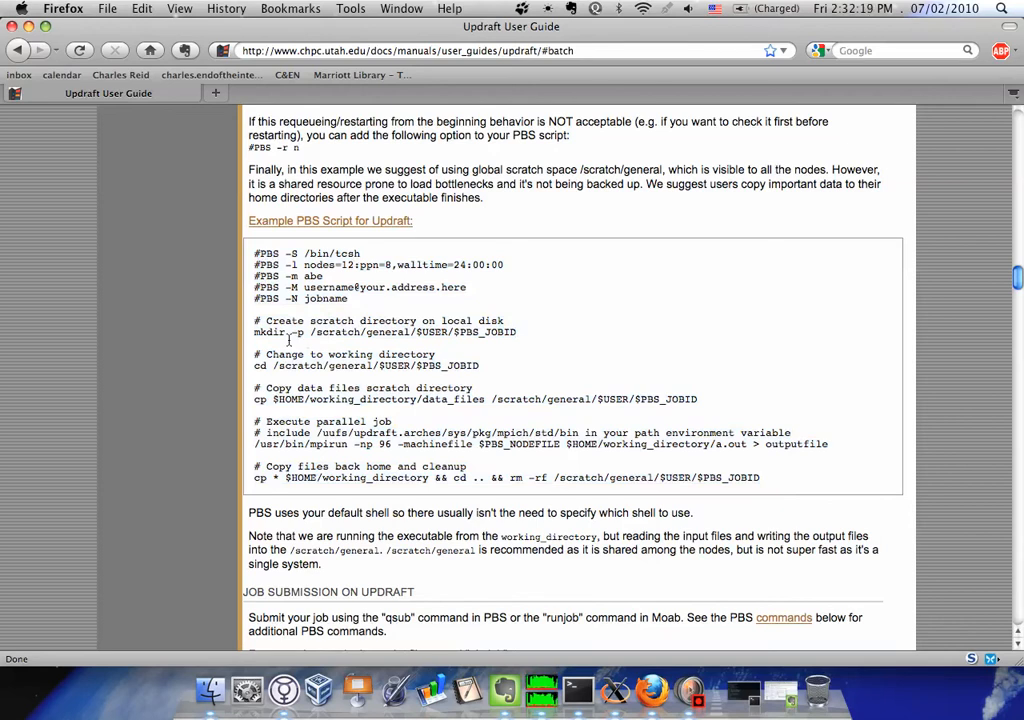
pyautogui.moveTo(254, 320); pyautogui.dragTo(518, 335)
pyautogui.click(325, 333)
pyautogui.moveTo(311, 333); pyautogui.dragTo(503, 333)
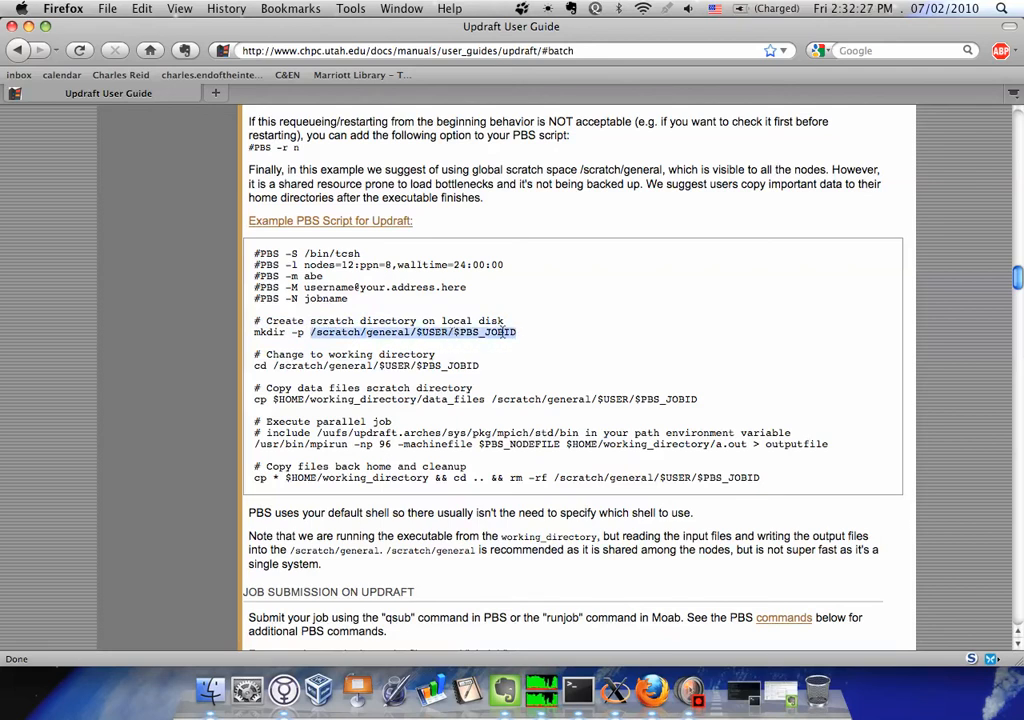
pyautogui.click(434, 334)
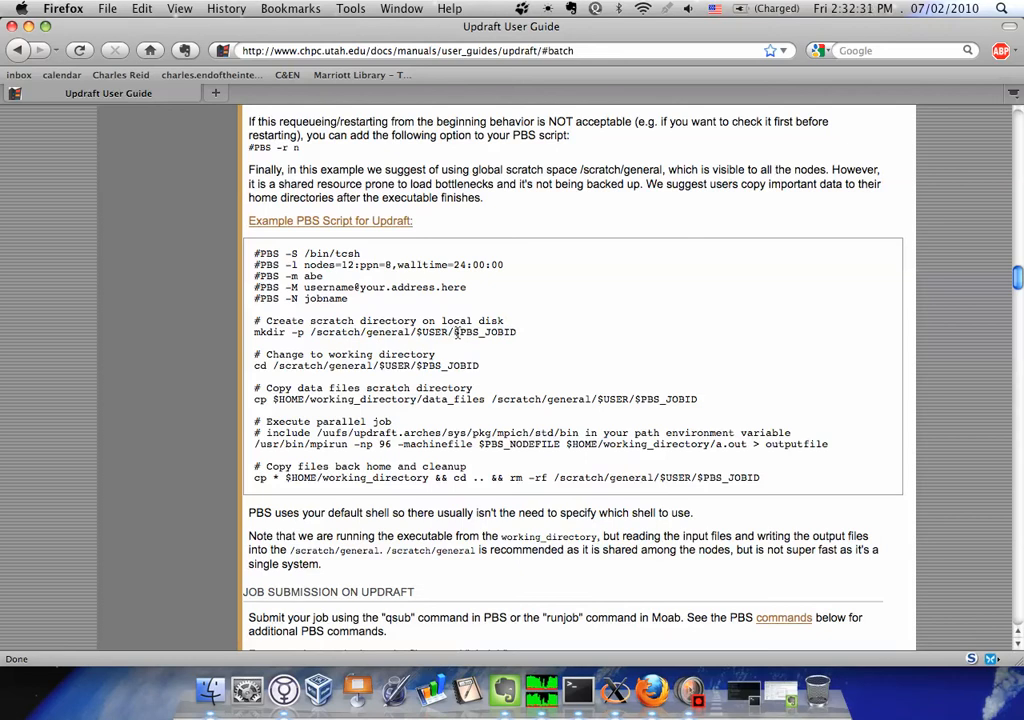
pyautogui.moveTo(411, 333); pyautogui.dragTo(524, 337)
pyautogui.click(529, 341)
pyautogui.moveTo(410, 333); pyautogui.dragTo(520, 334)
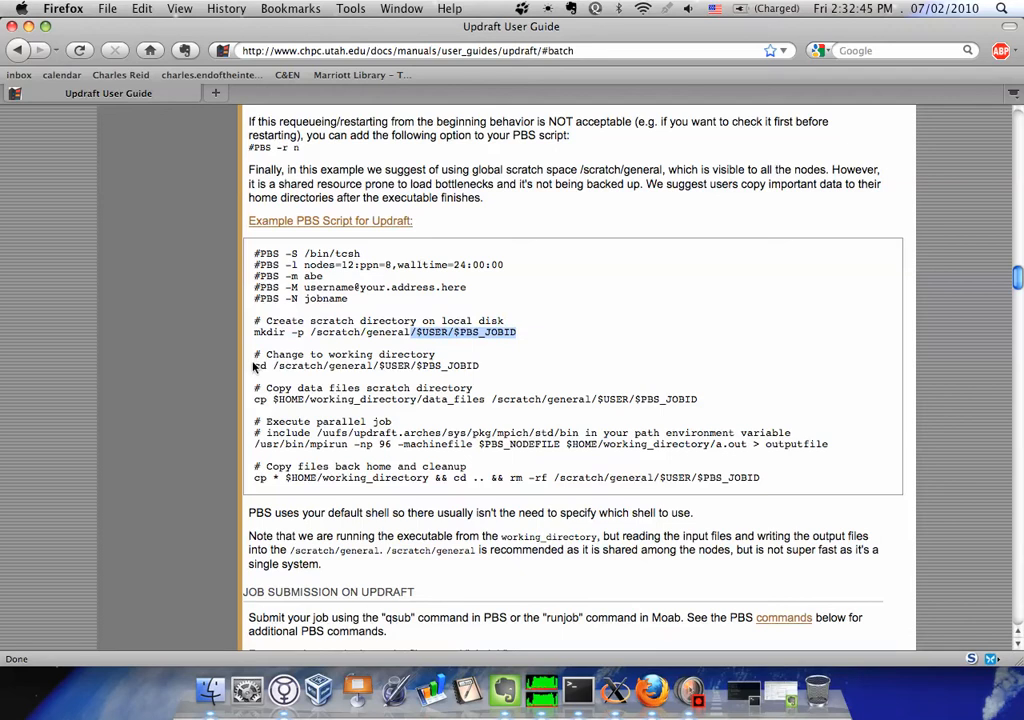
# Examine the example script's cd, data file copy and mpirun commands and the /general/ part of the scratch path
pyautogui.moveTo(255, 366); pyautogui.dragTo(470, 372)
pyautogui.moveTo(255, 400); pyautogui.dragTo(376, 400)
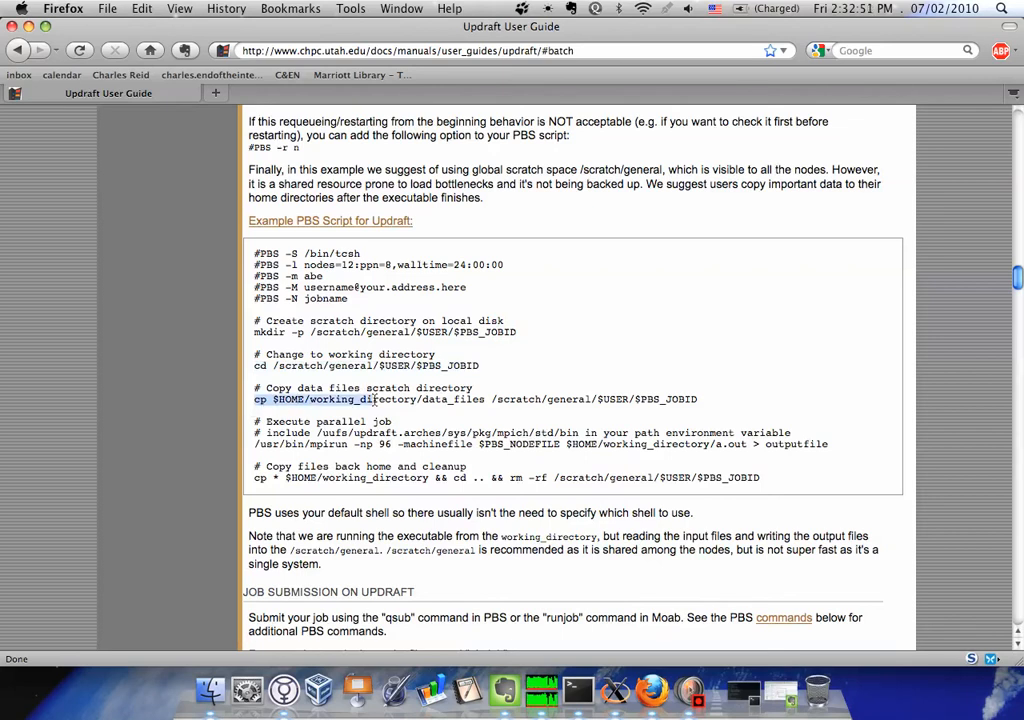
pyautogui.click(355, 400)
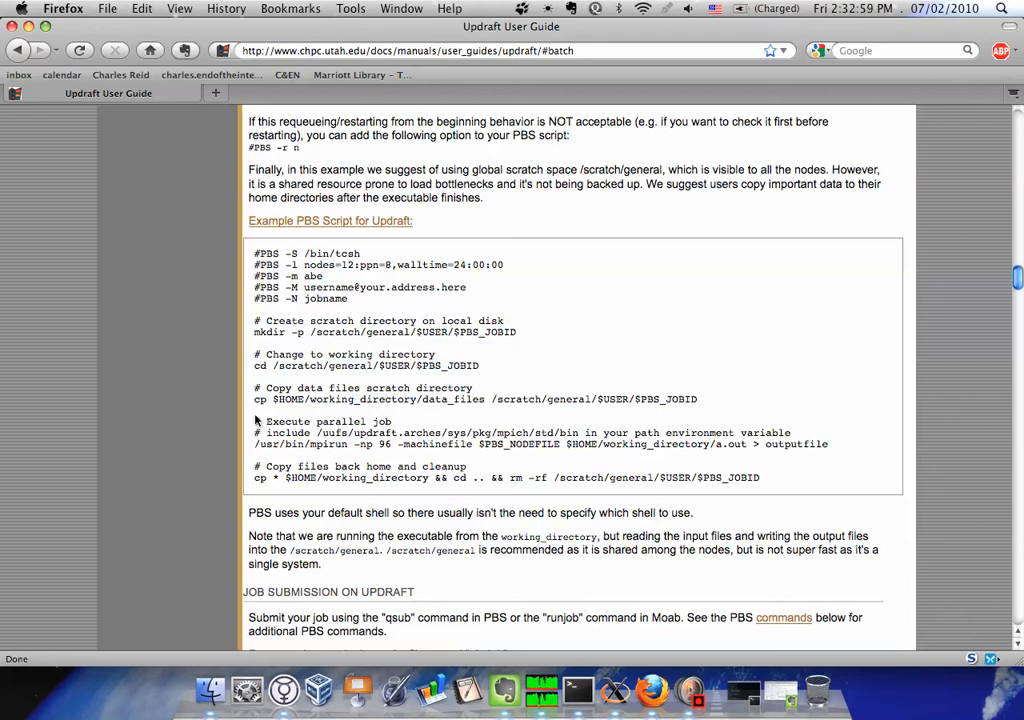
pyautogui.moveTo(255, 422); pyautogui.dragTo(332, 436)
pyautogui.doubleClick(583, 420)
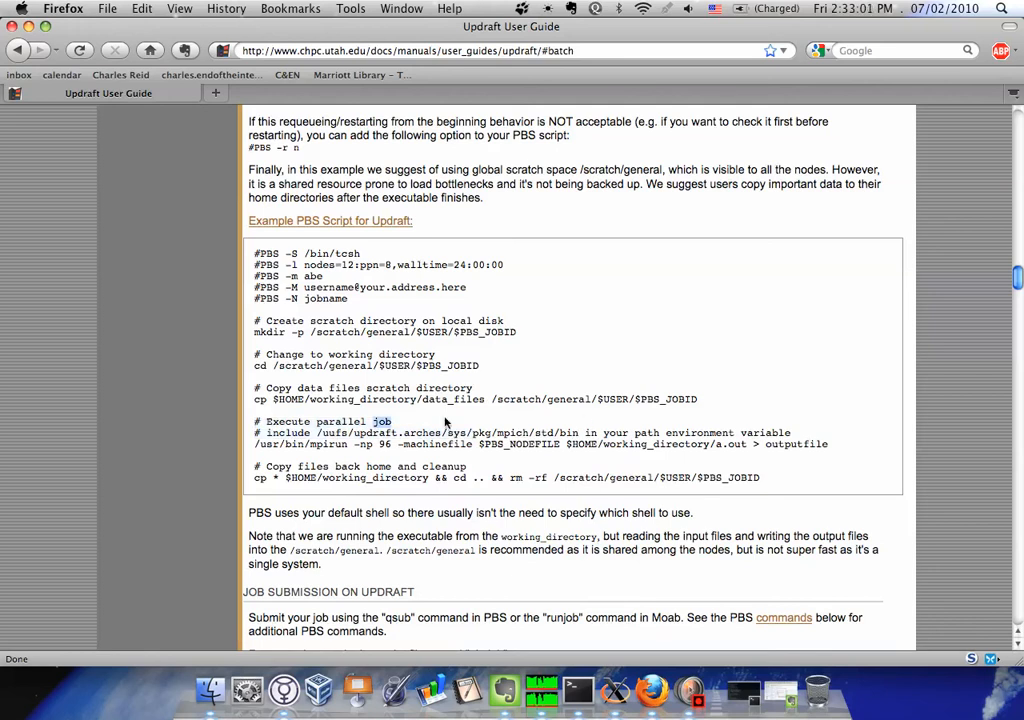
pyautogui.moveTo(255, 444); pyautogui.dragTo(460, 446)
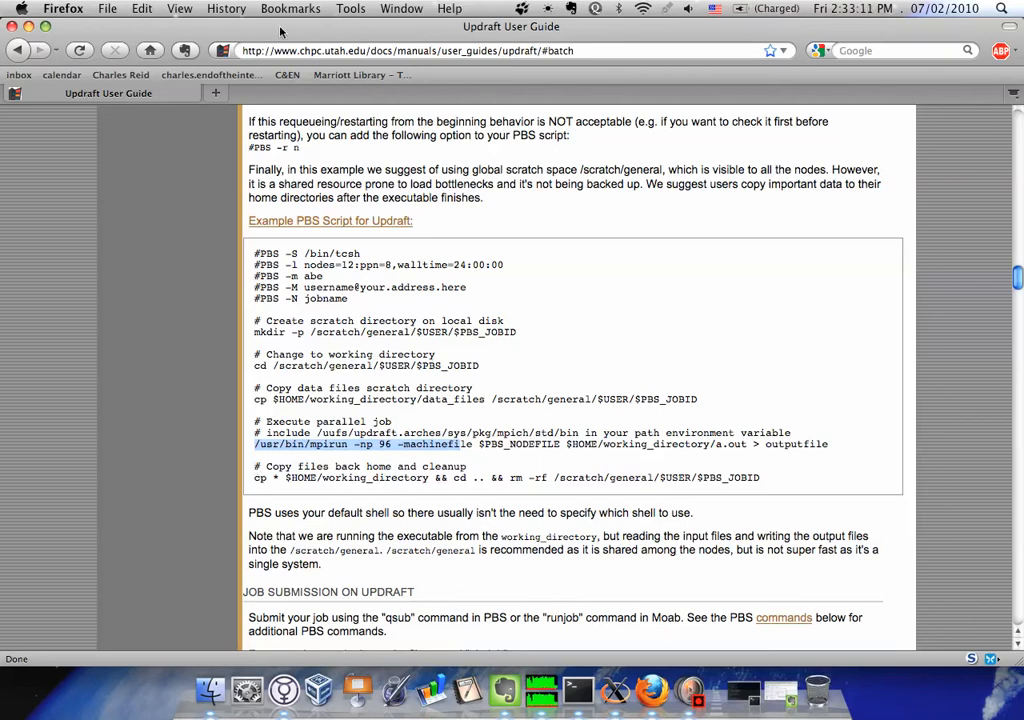
pyautogui.click(472, 483)
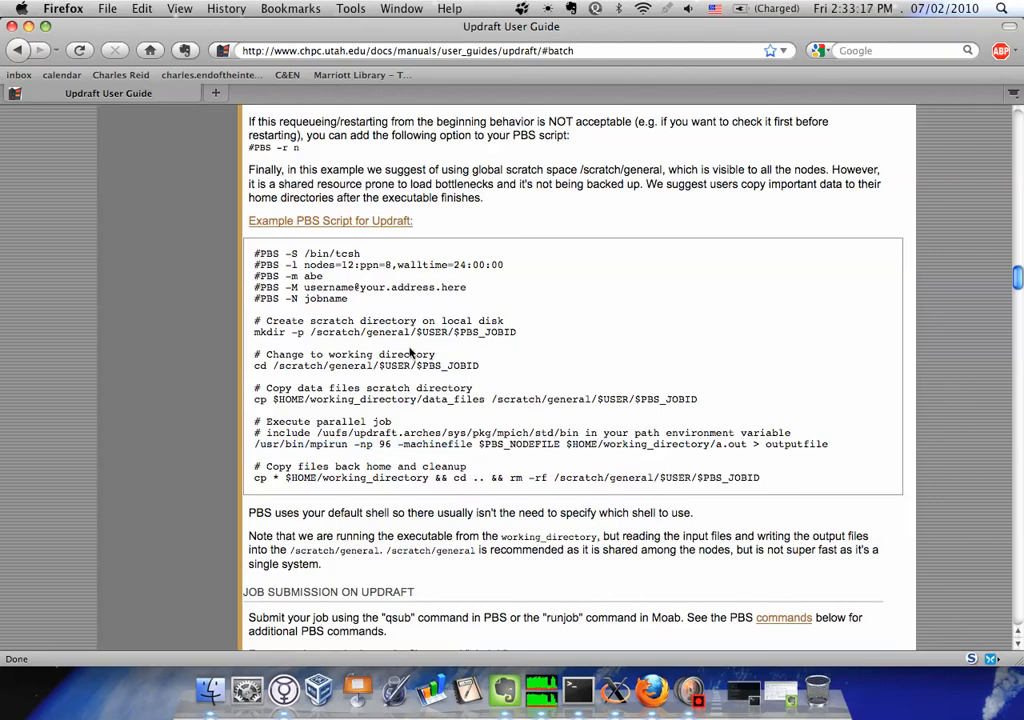
pyautogui.moveTo(362, 332); pyautogui.dragTo(416, 332)
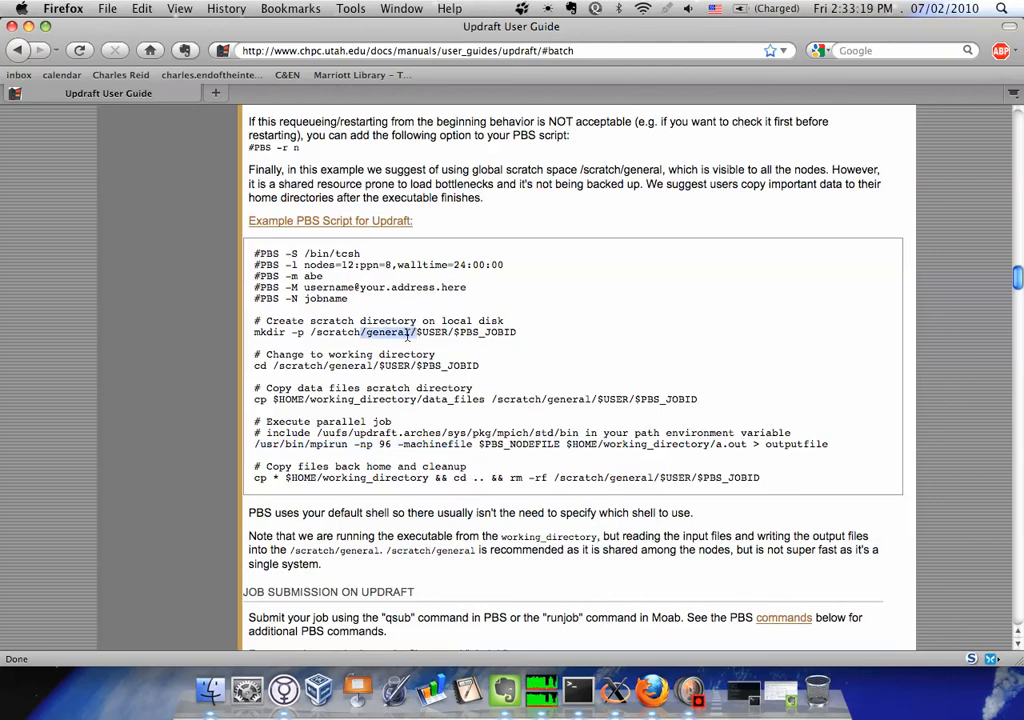
# Minimize Firefox to return to annulus.job, and examine the walltime and -A uintah account lines in the PBS header
pyautogui.click(28, 26)
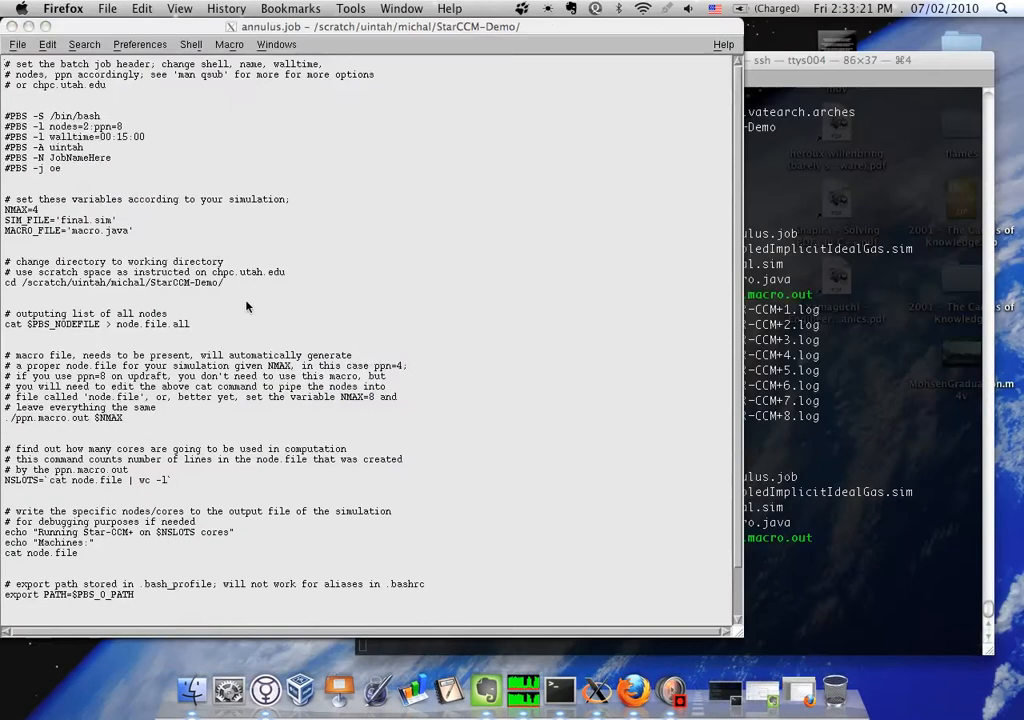
pyautogui.click(238, 603)
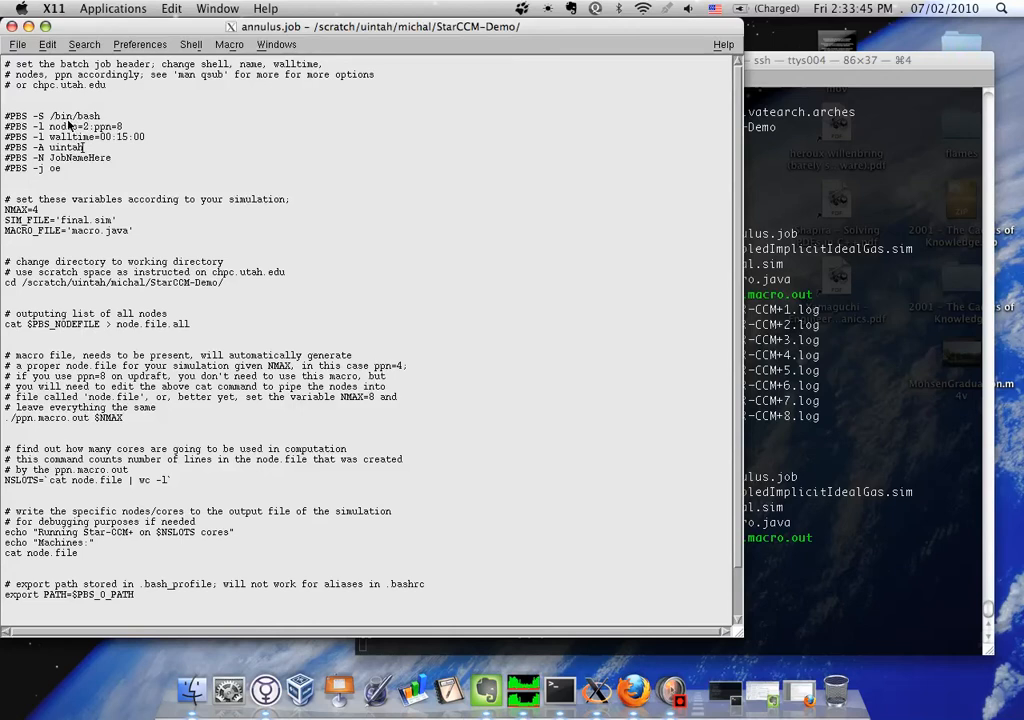
pyautogui.click(140, 137)
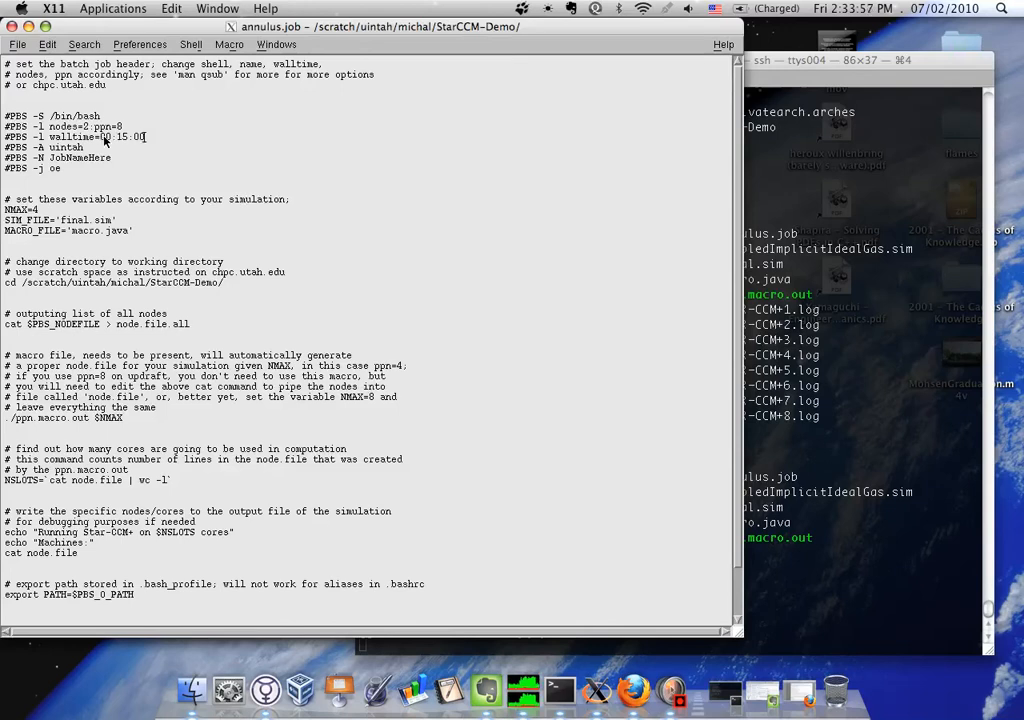
pyautogui.moveTo(44, 148); pyautogui.dragTo(88, 152)
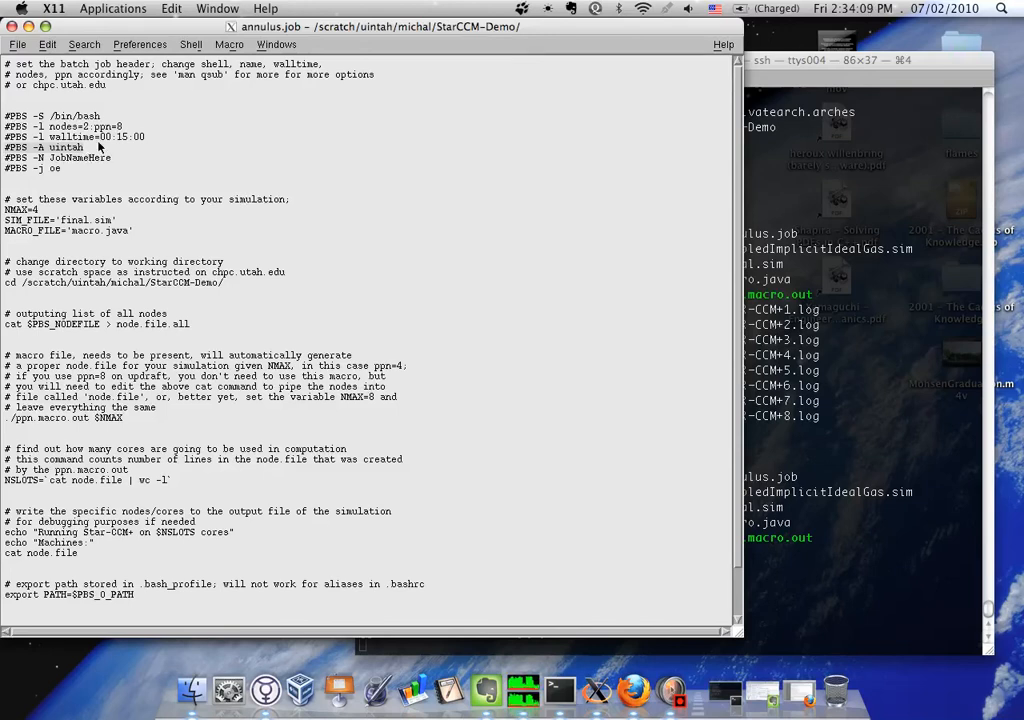
pyautogui.click(82, 118)
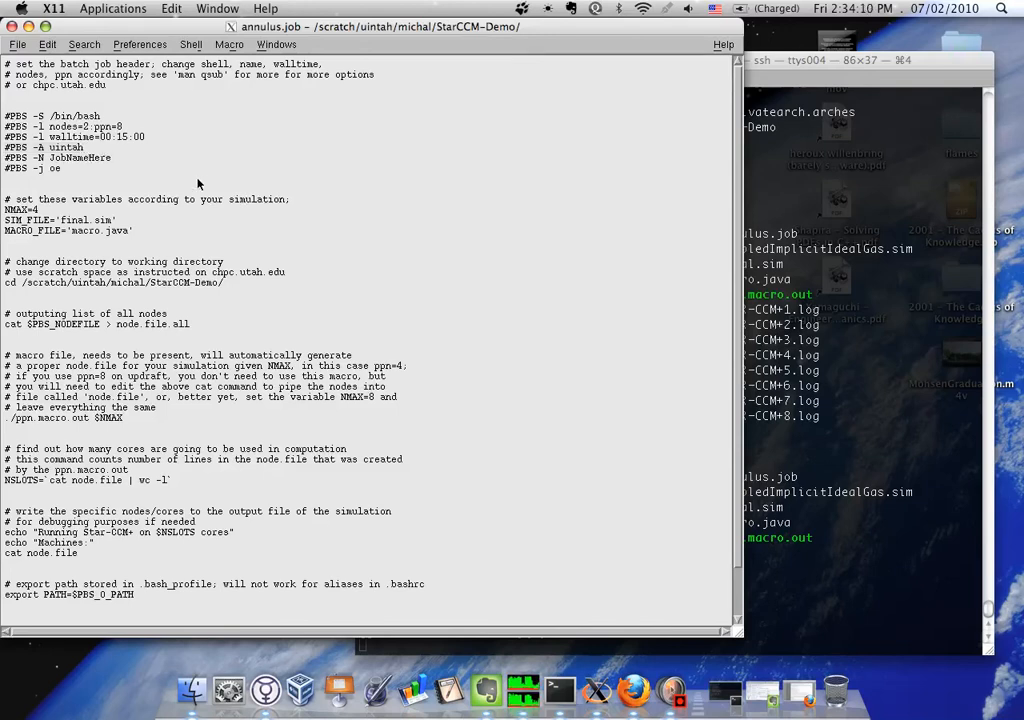
# Switch back to Firefox and examine the job name and the -m and -M mail options in the example PBS script
pyautogui.click(633, 690)
pyautogui.moveTo(348, 298); pyautogui.dragTo(258, 300)
pyautogui.moveTo(467, 287); pyautogui.dragTo(222, 279)
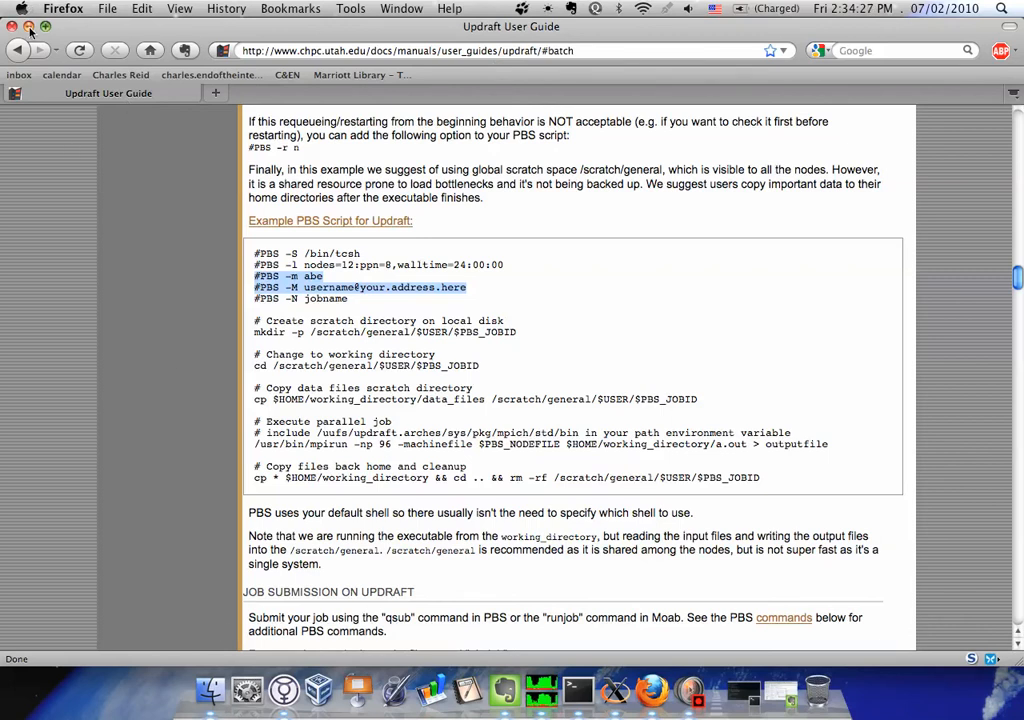
# Return to annulus.job and examine the #PBS -j oe line in the header
pyautogui.hotkey('ctrl', 'Right')
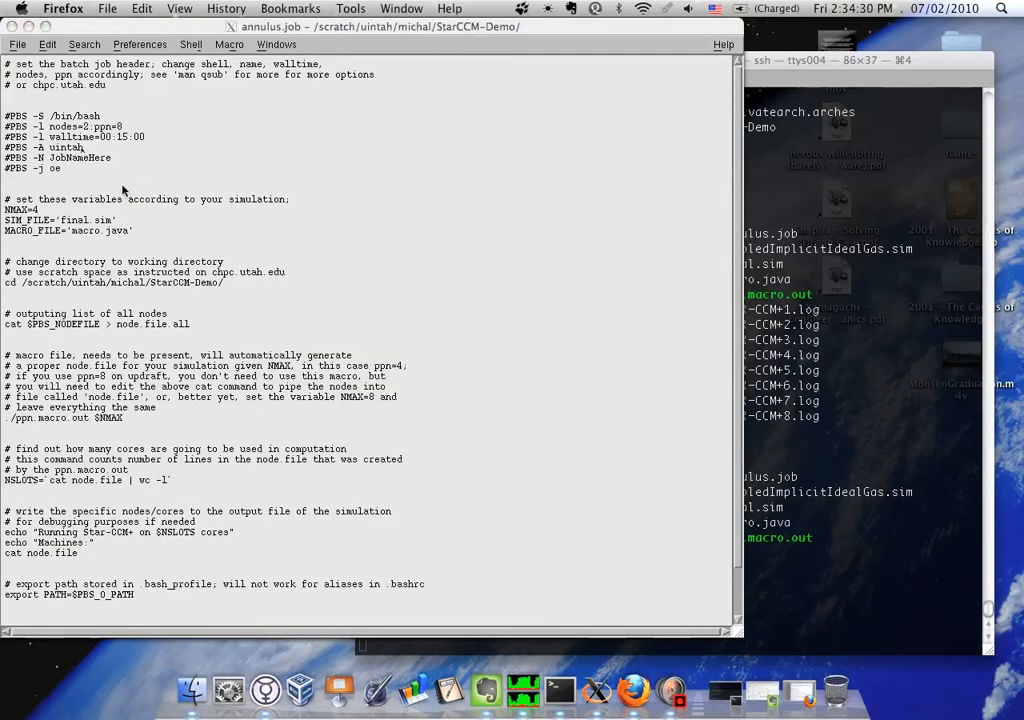
pyautogui.click(95, 122)
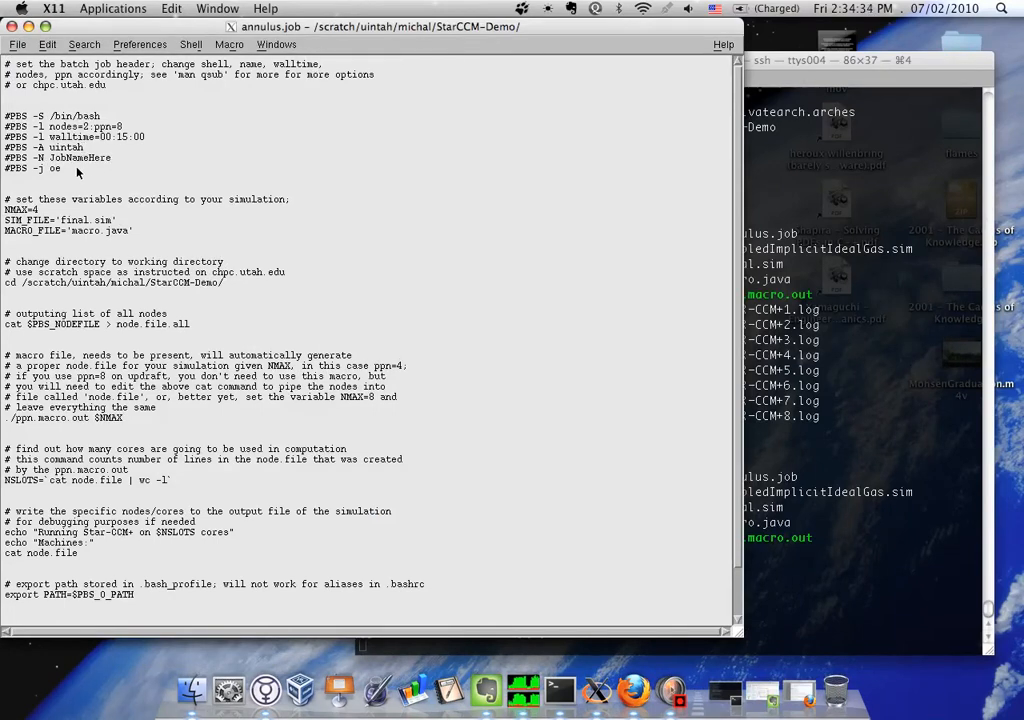
pyautogui.moveTo(62, 170); pyautogui.dragTo(3, 170)
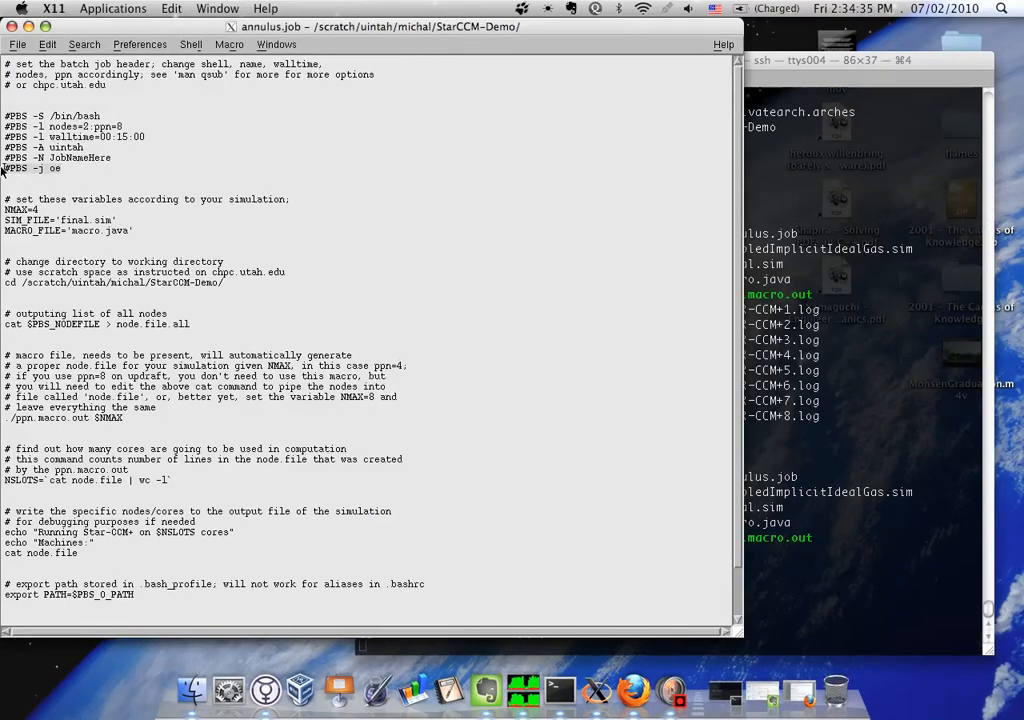
# Examine the #PBS -j oe line and the NMAX variable in annulus.job
pyautogui.click(61, 170)
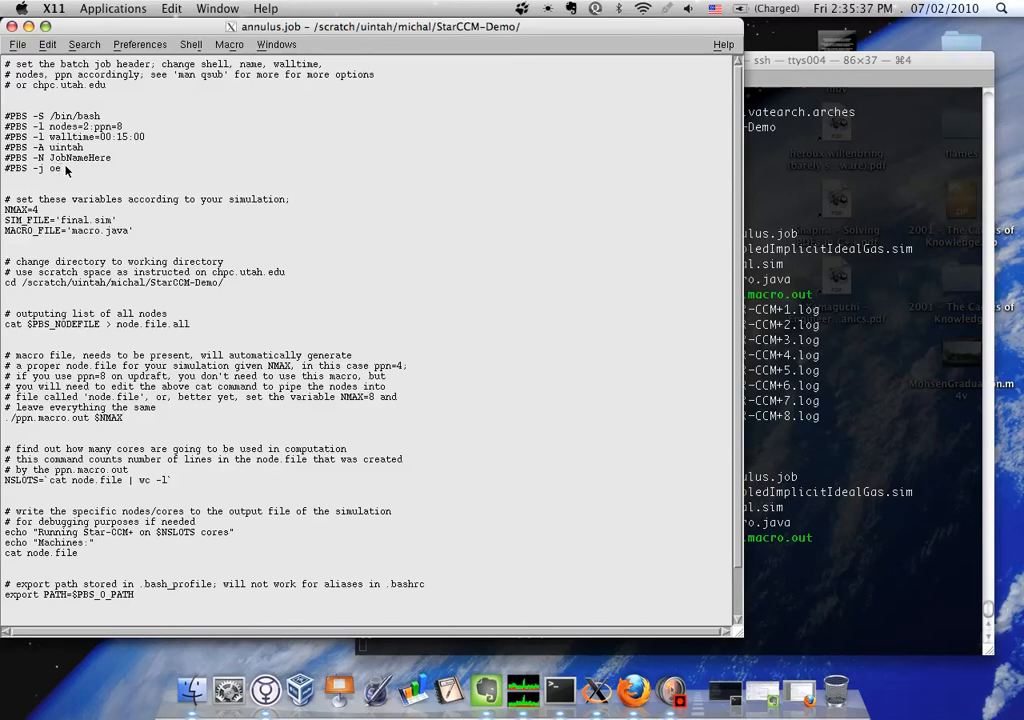
pyautogui.moveTo(64, 168); pyautogui.dragTo(3, 168)
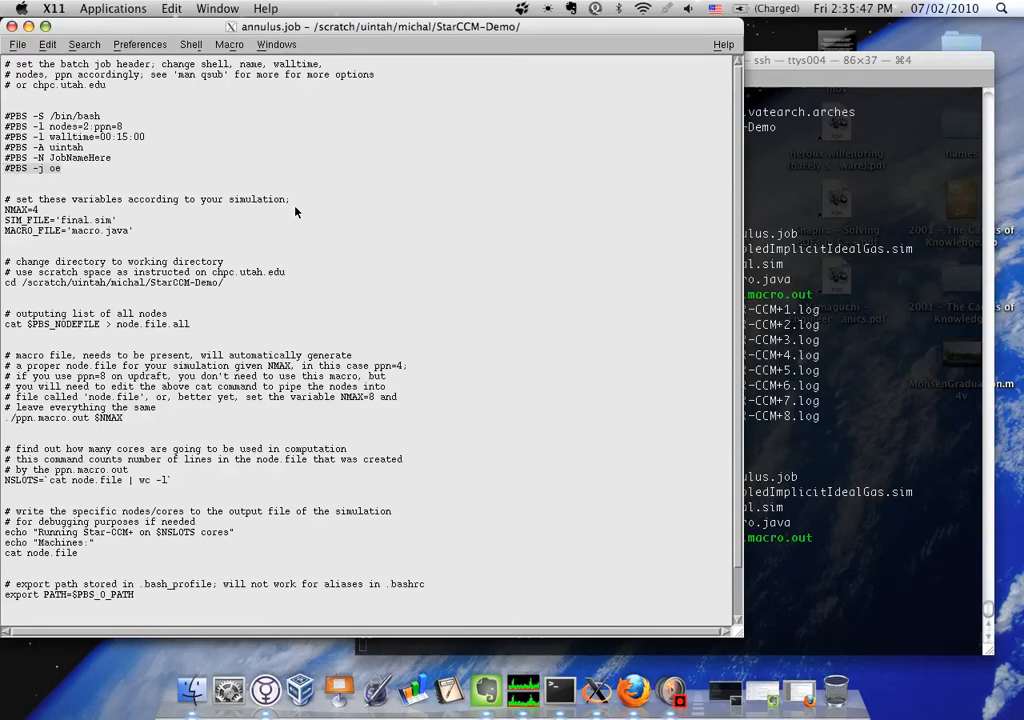
pyautogui.click(156, 211)
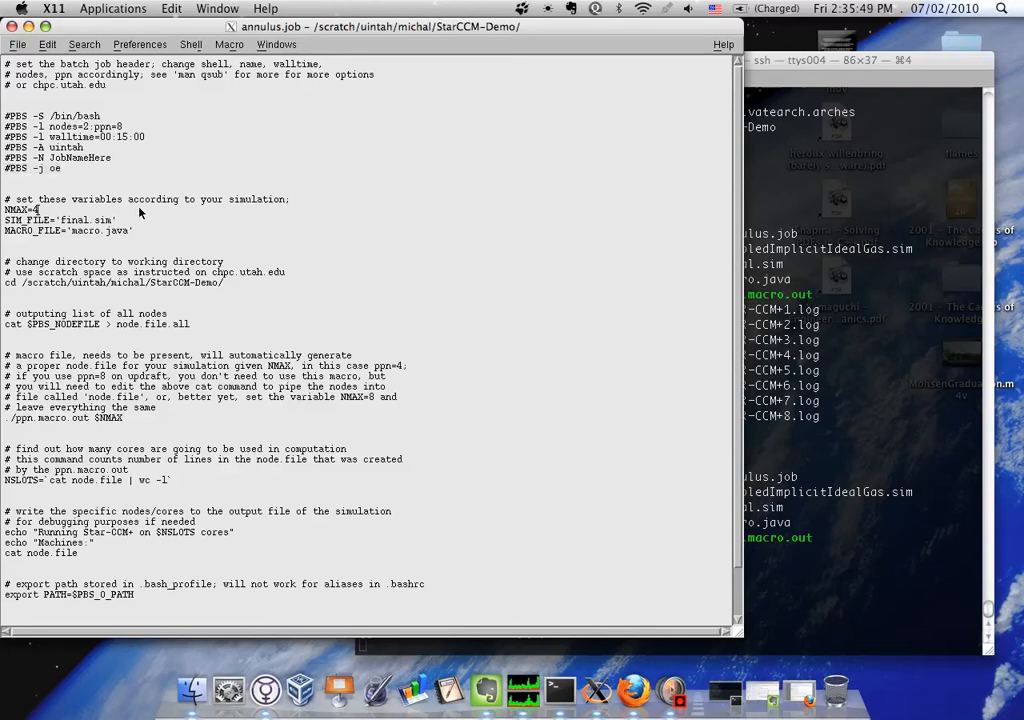
pyautogui.click(4, 211)
# Change ppn in the PBS nodes line to 4, and set it back to 8
pyautogui.press('BackSpace')
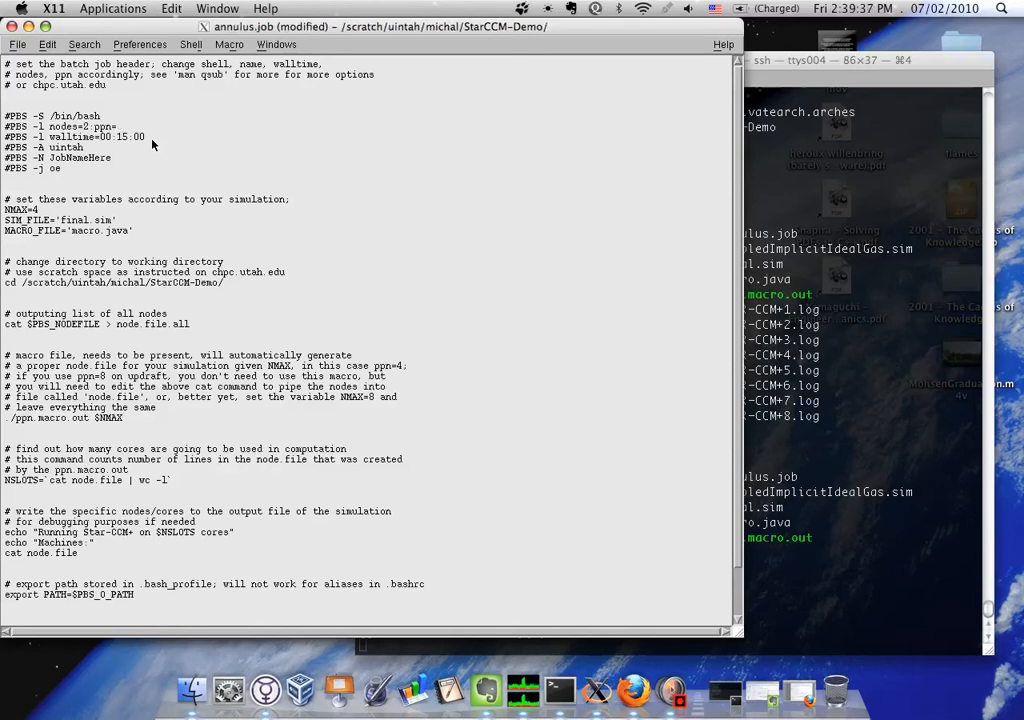
pyautogui.write('4')
pyautogui.write('8')
# Examine the NMAX, SIM_FILE and MACRO_FILE variables, the cd working directory path, and the cat $PBS_NODEFILE > node.file.all line
pyautogui.click(70, 209)
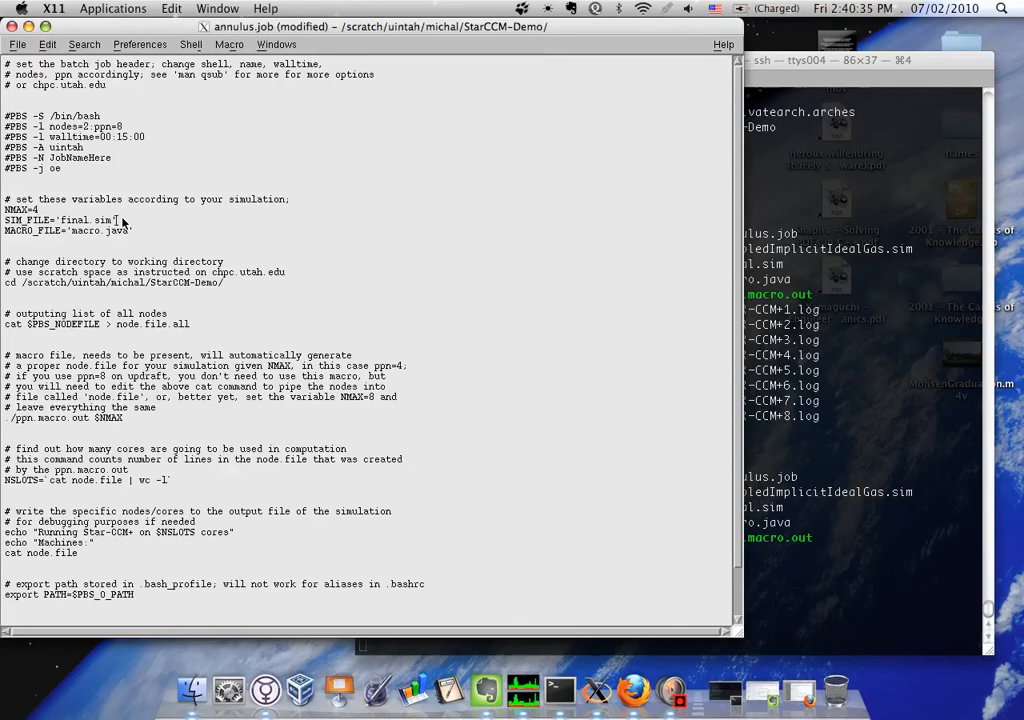
pyautogui.click(151, 233)
pyautogui.click(228, 284)
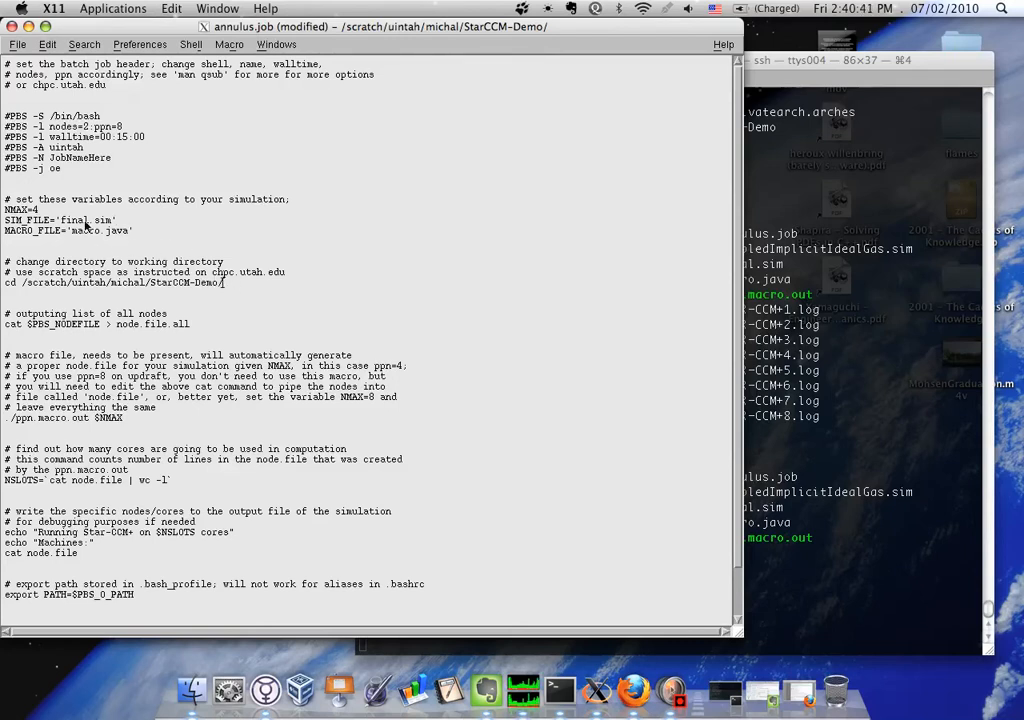
pyautogui.moveTo(226, 284); pyautogui.dragTo(22, 286)
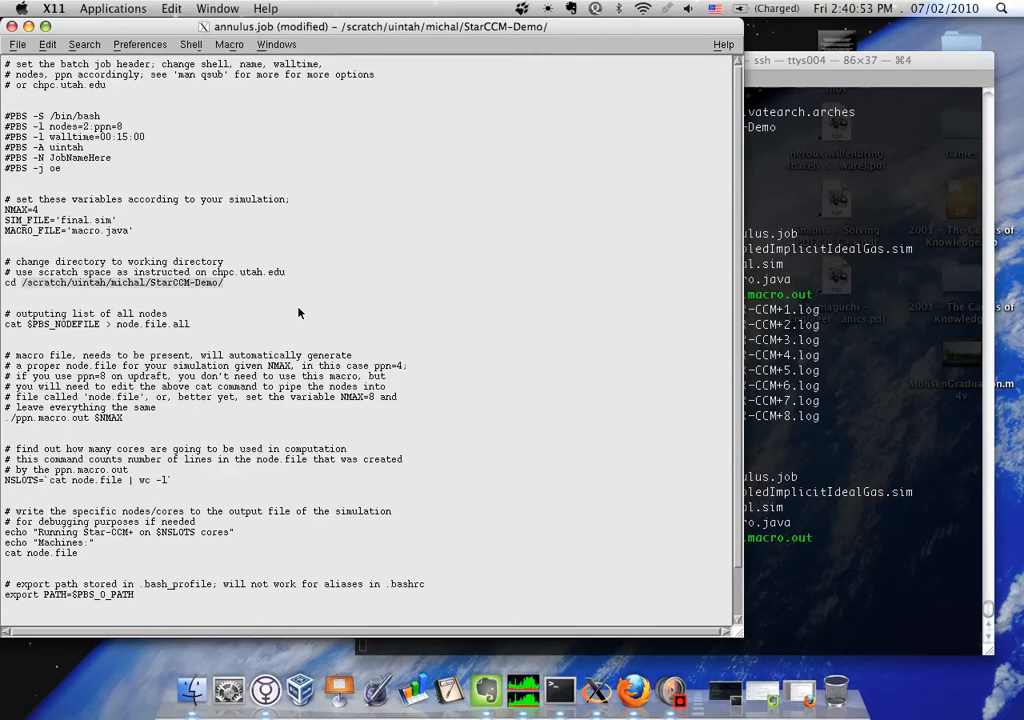
pyautogui.click(84, 324)
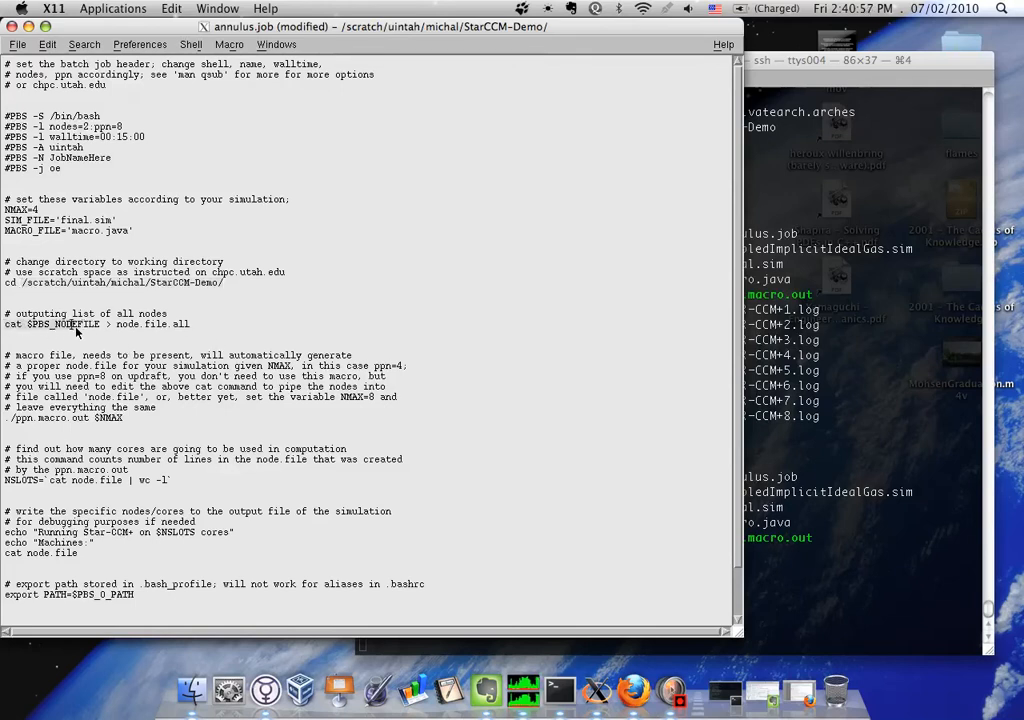
pyautogui.moveTo(86, 326); pyautogui.dragTo(207, 327)
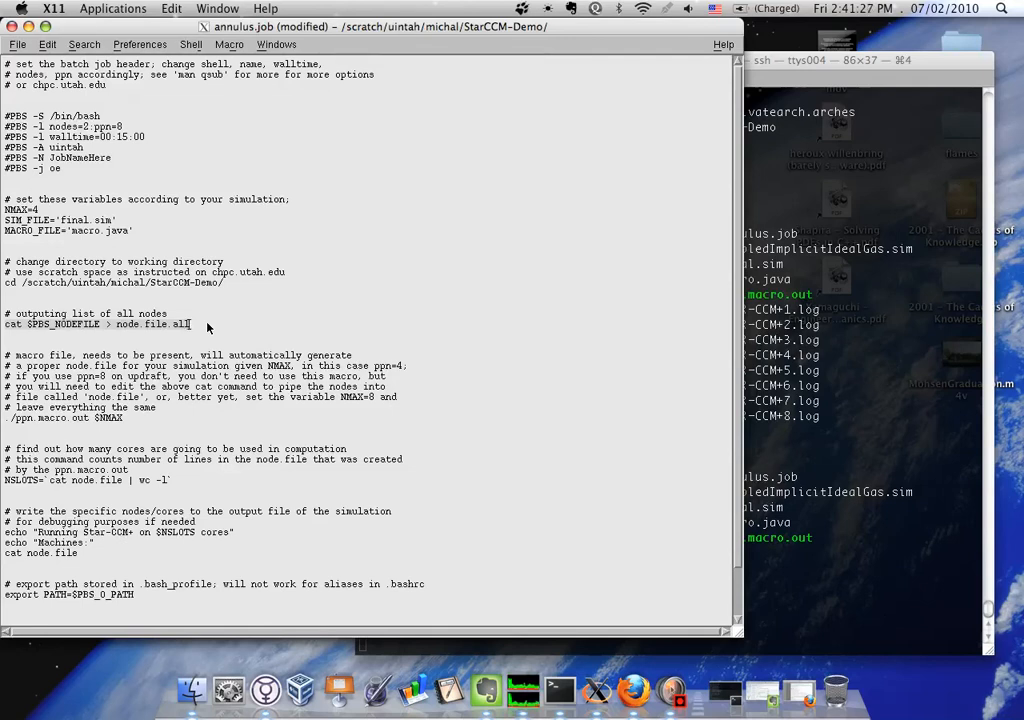
# Try ppn=4 in the header's node request and restore ppn=8
pyautogui.click(132, 128)
pyautogui.press('BackSpace')
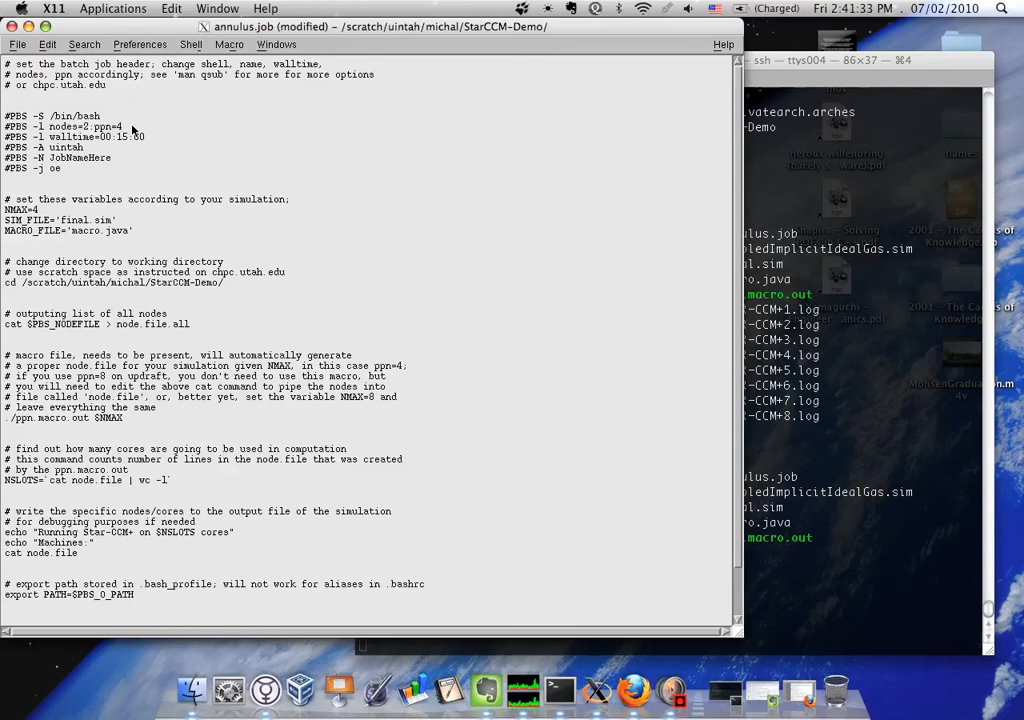
pyautogui.press('BackSpace')
pyautogui.write('8')
# Switch to the Terminal session in StarCCM-Demo, reopen annulus.job with nedit, and enlarge the editor window
pyautogui.moveTo(190, 326); pyautogui.dragTo(122, 330)
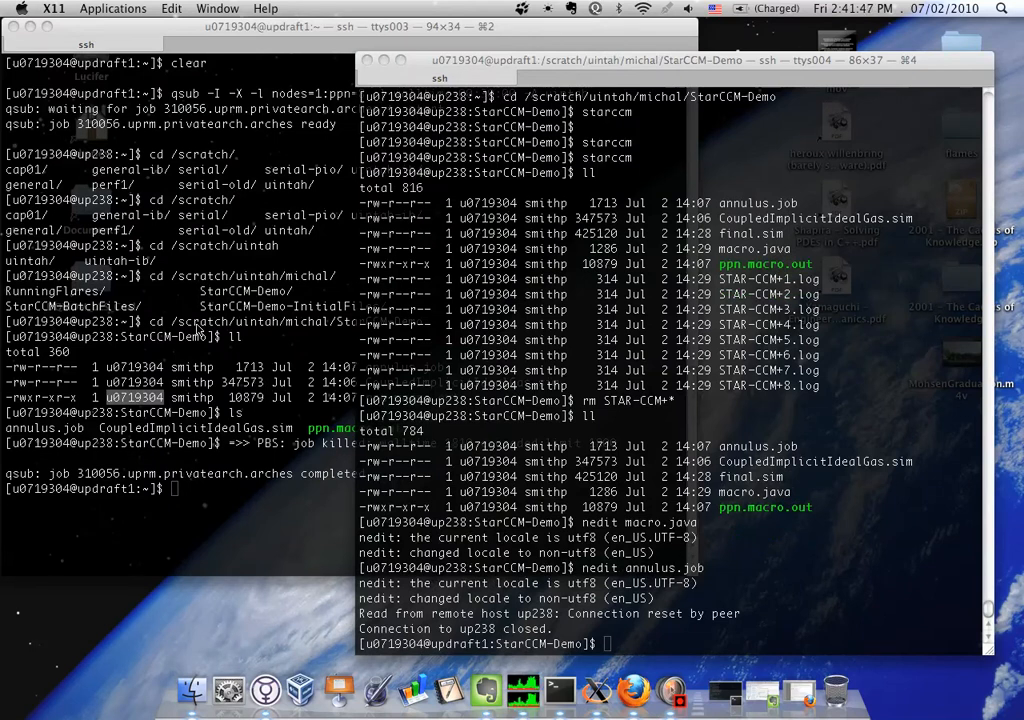
pyautogui.click(140, 337)
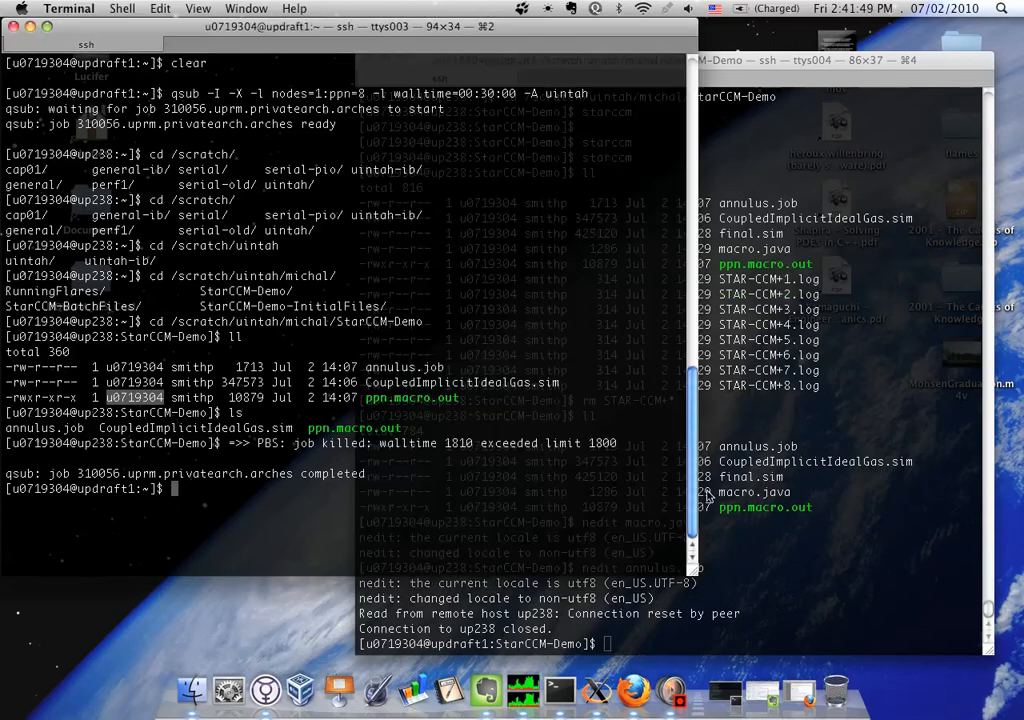
pyautogui.click(778, 504)
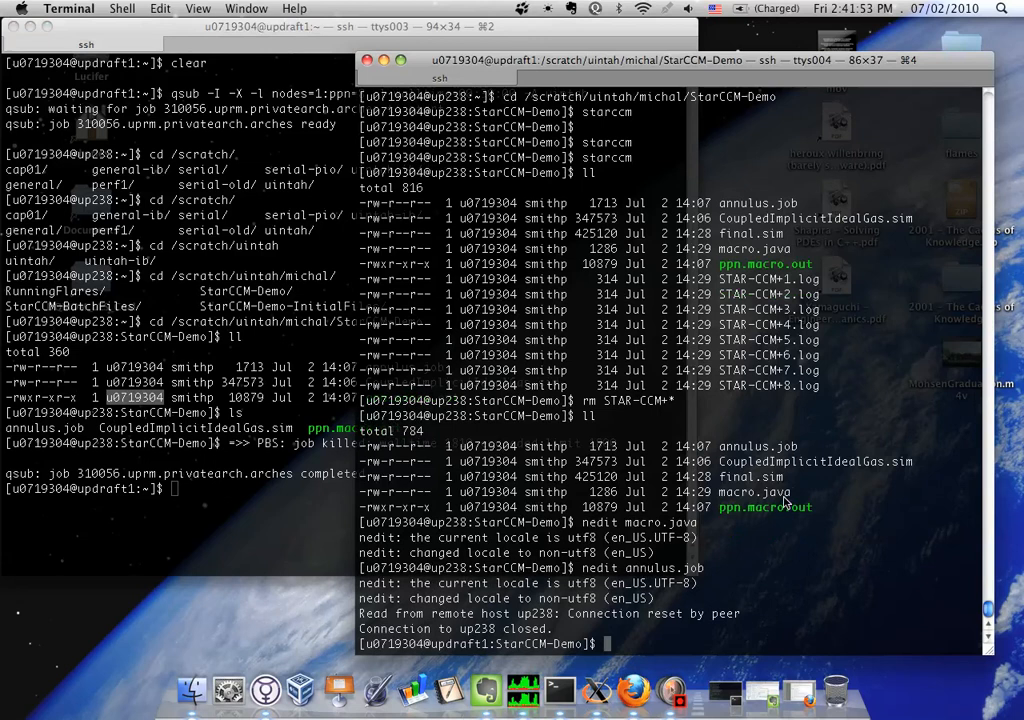
pyautogui.write('nedit an')
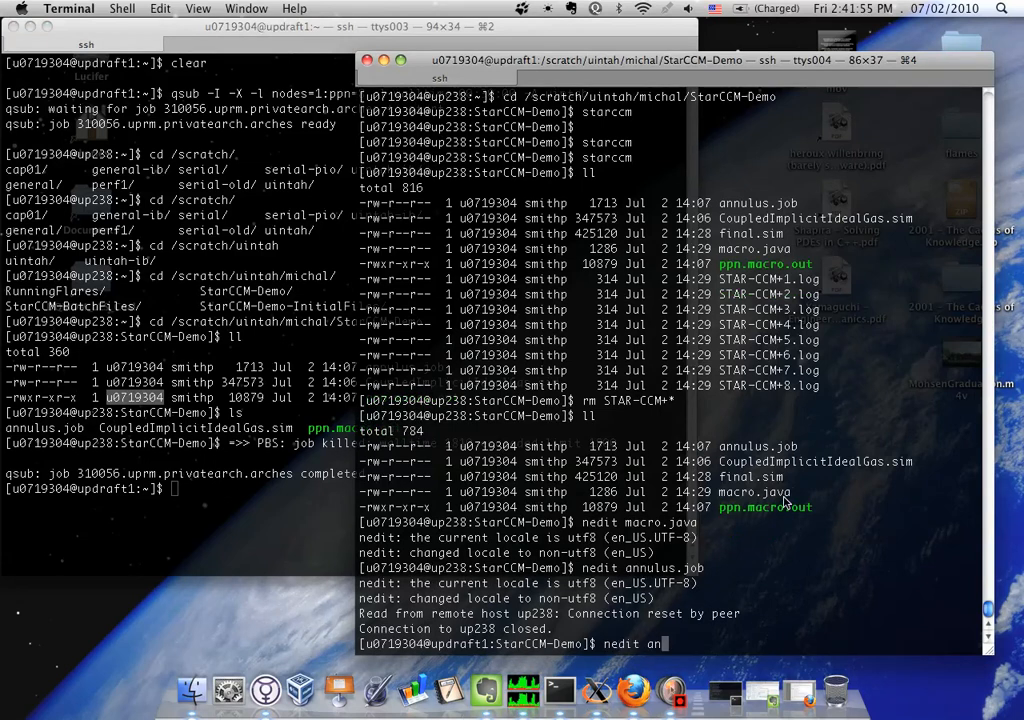
pyautogui.press('Tab')
pyautogui.press('Return')
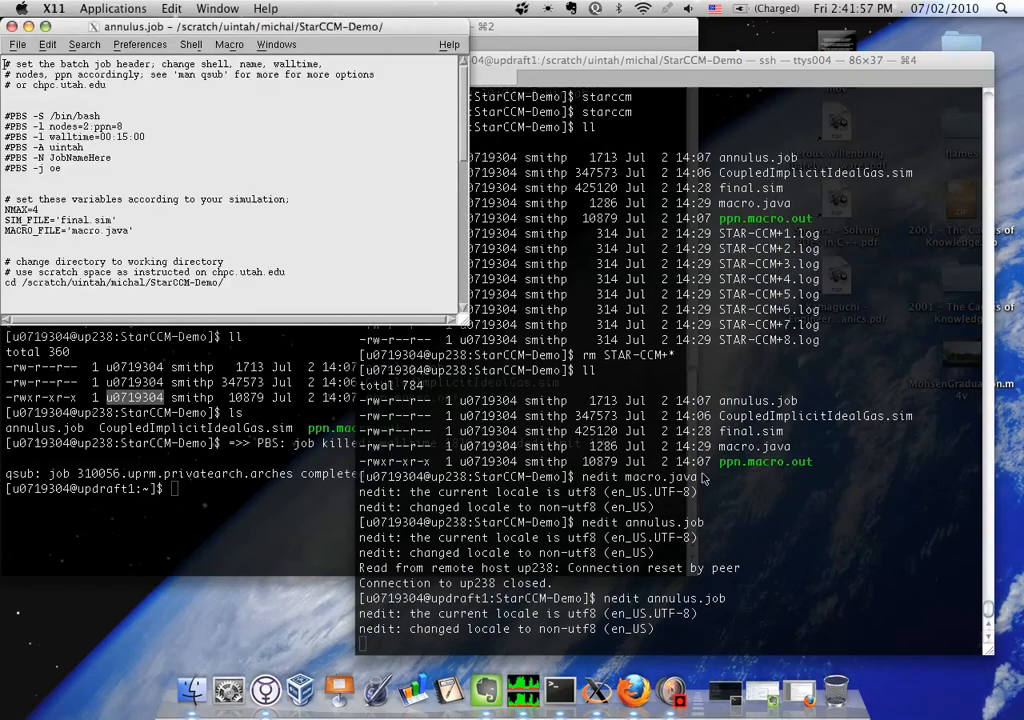
pyautogui.moveTo(464, 320); pyautogui.dragTo(836, 592)
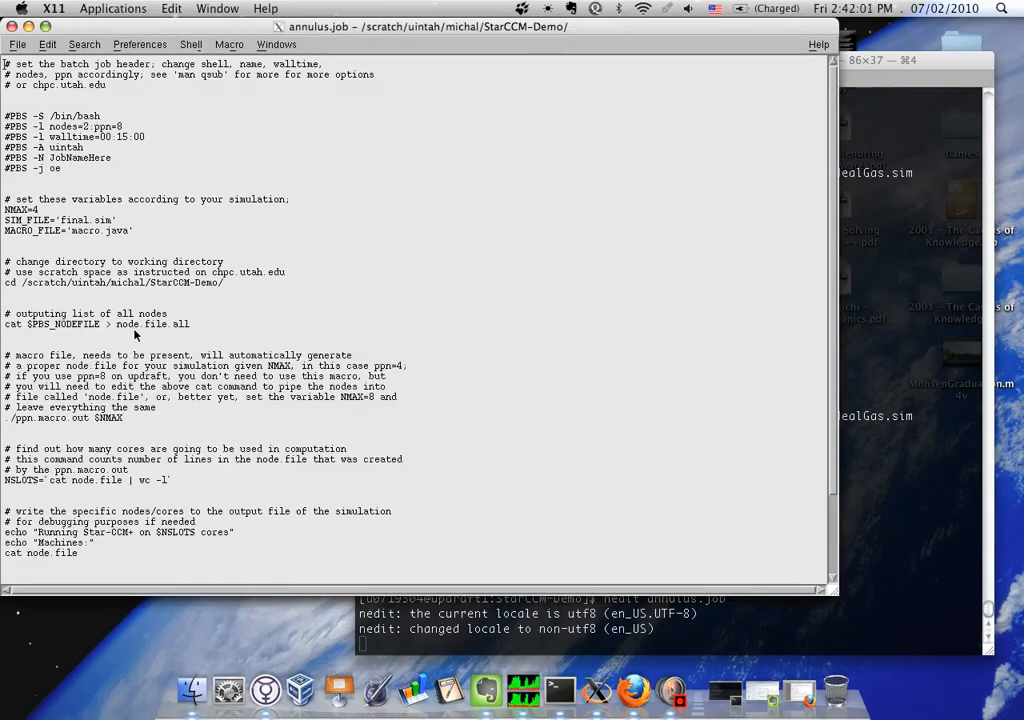
# Examine the node.file.all output name and the ./ppn.macro.out $NMAX command
pyautogui.moveTo(188, 326); pyautogui.dragTo(113, 329)
pyautogui.moveTo(93, 420); pyautogui.dragTo(3, 425)
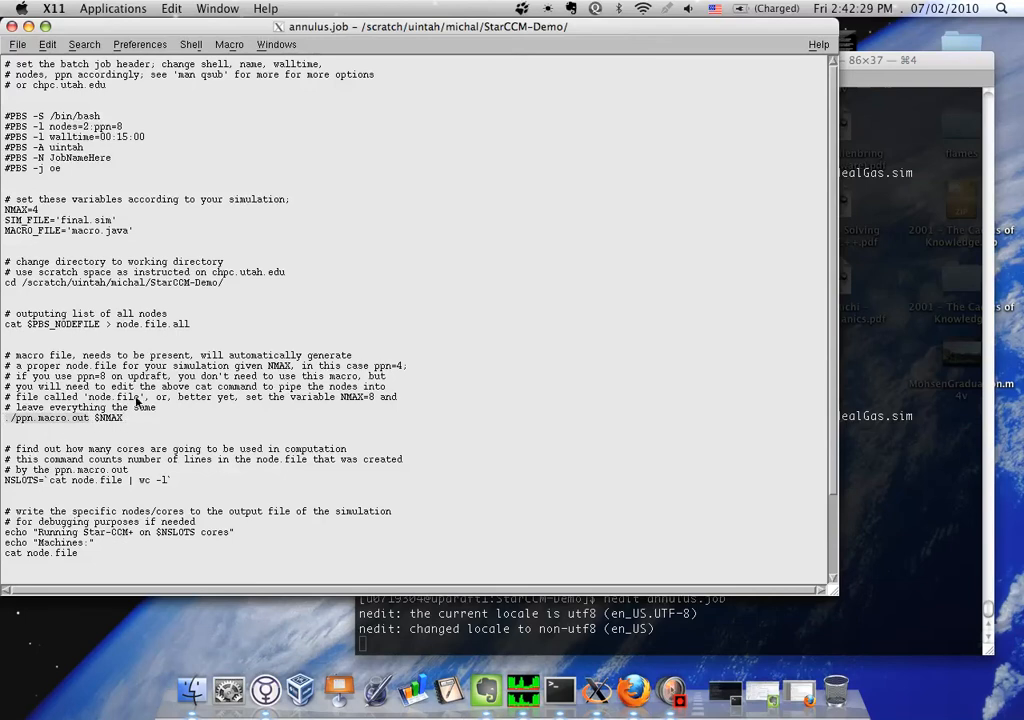
pyautogui.click(150, 330)
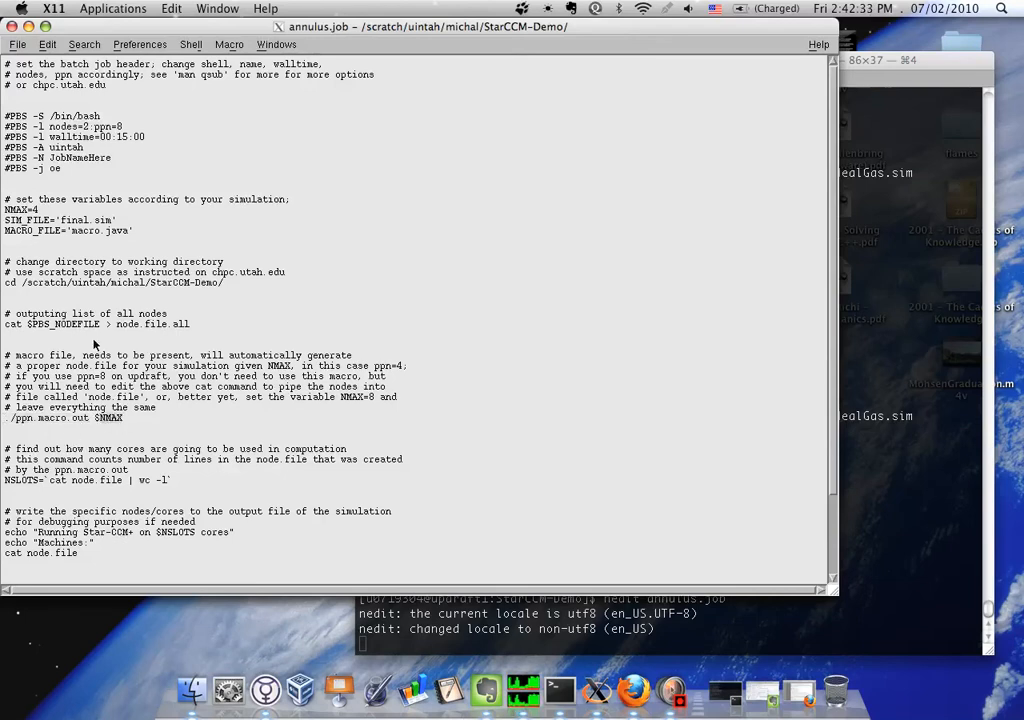
# Set NMAX to 8 and the number of nodes in the PBS header to 1
pyautogui.click(43, 211)
pyautogui.click(88, 127)
pyautogui.press('BackSpace')
pyautogui.write('1')
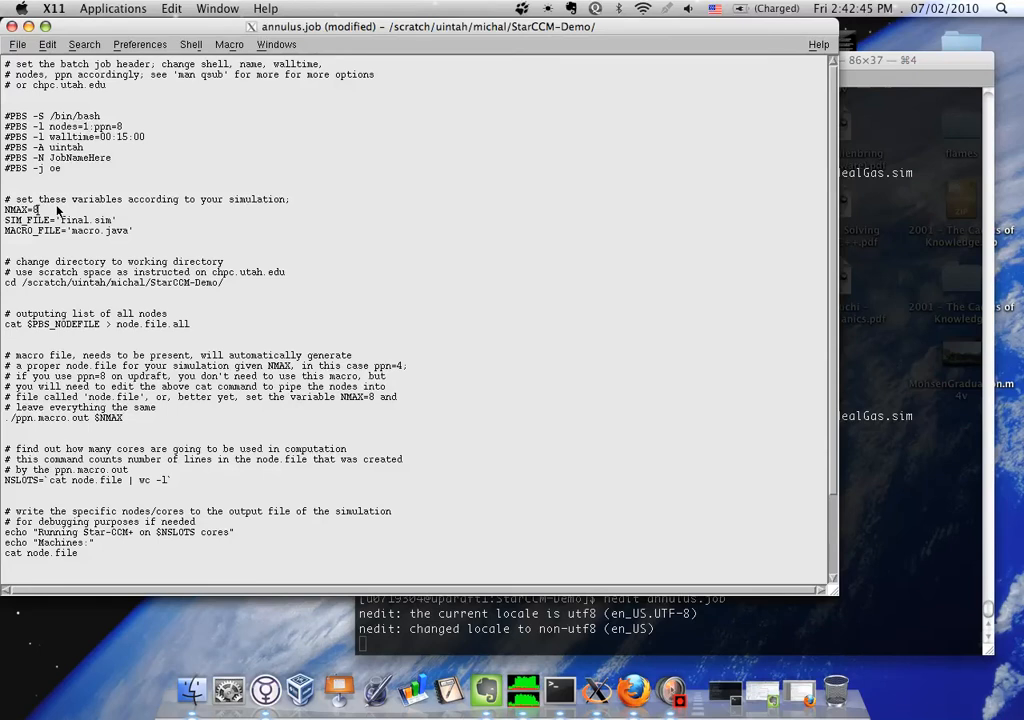
# Restore NMAX to 4 and the PBS header's nodes value to 2
pyautogui.press('BackSpace')
pyautogui.write('4')
pyautogui.click(88, 127)
pyautogui.press('BackSpace')
pyautogui.write('4')
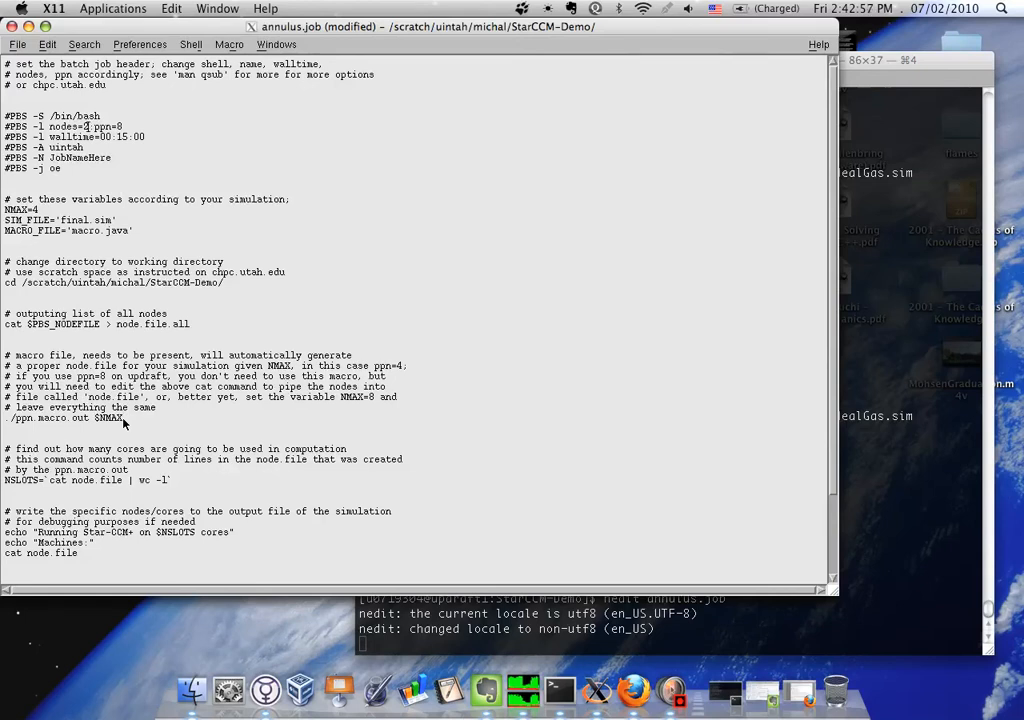
# Examine the ./ppn.macro.out $NMAX line, the node.file argument of the starccm+ command, and the NSLOTS line count
pyautogui.moveTo(126, 417); pyautogui.dragTo(5, 418)
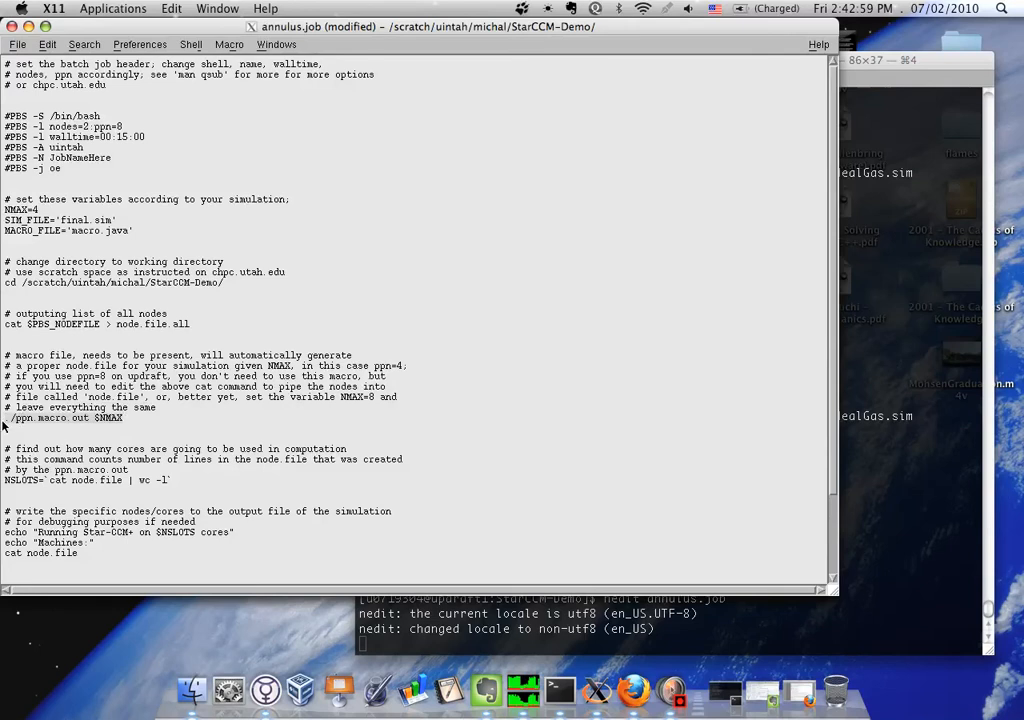
pyautogui.click(116, 418)
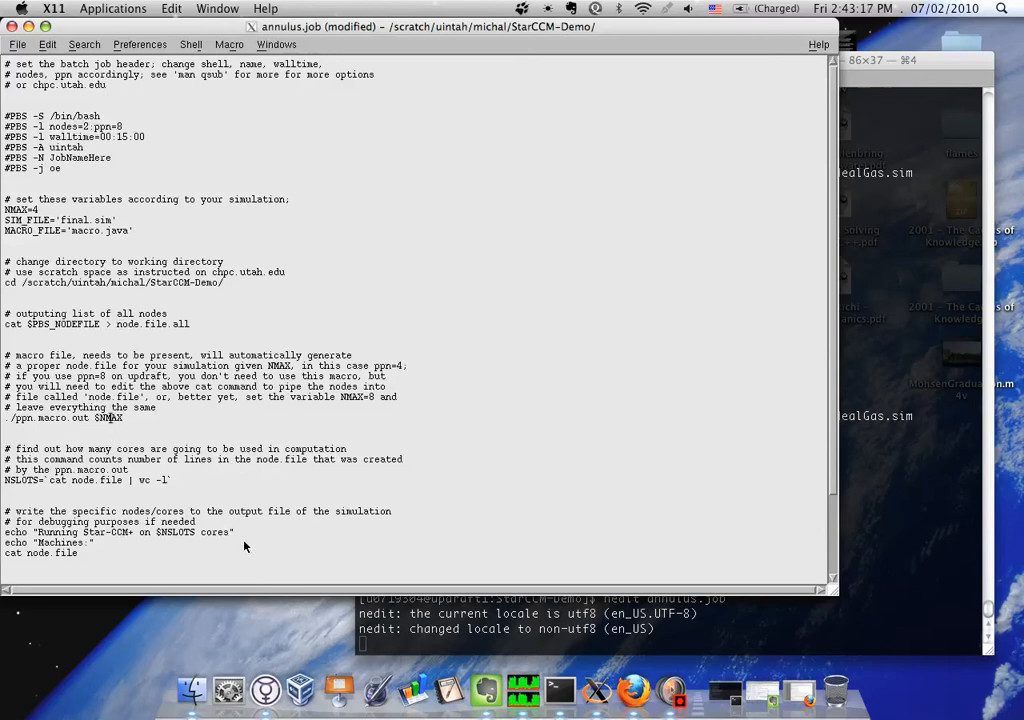
pyautogui.scroll(-3, 258, 487)
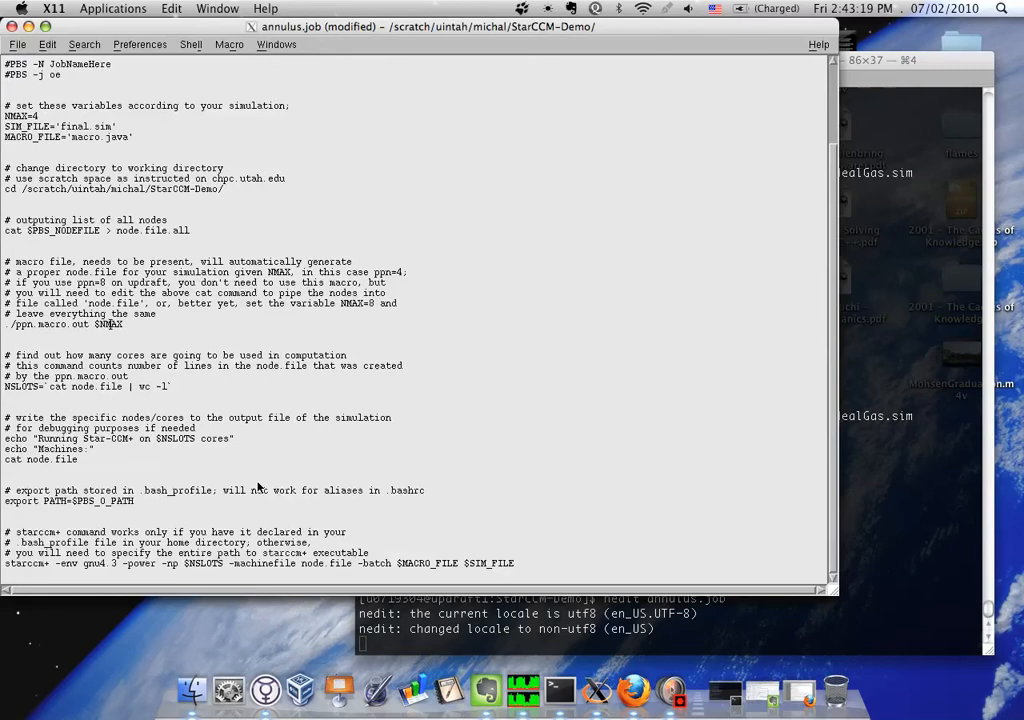
pyautogui.moveTo(303, 564); pyautogui.dragTo(350, 564)
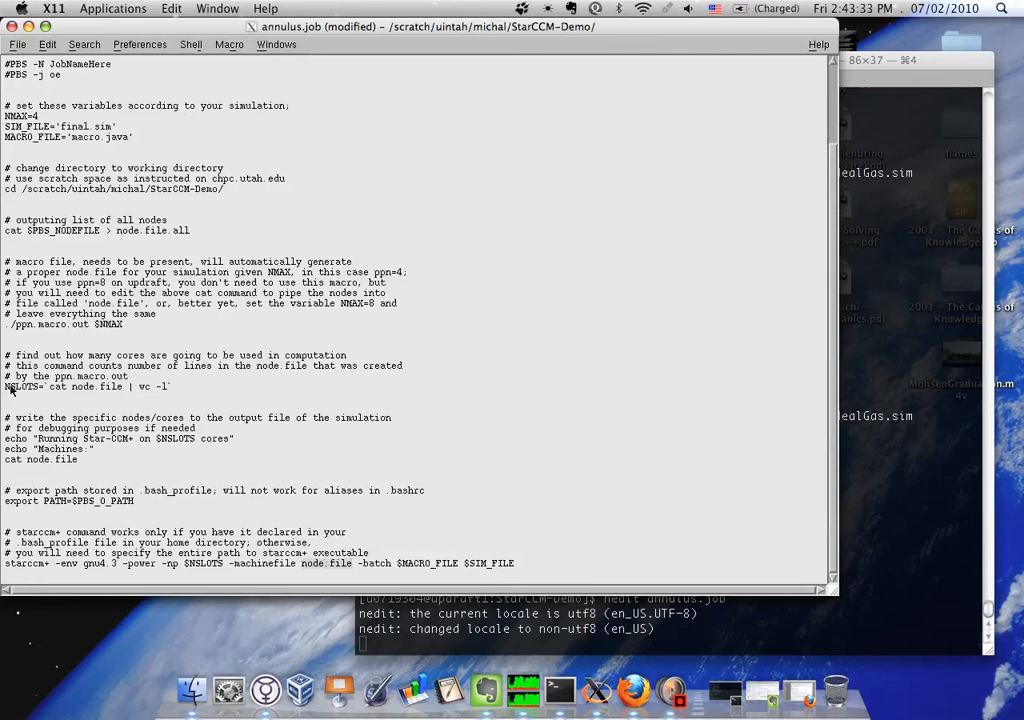
pyautogui.click(155, 386)
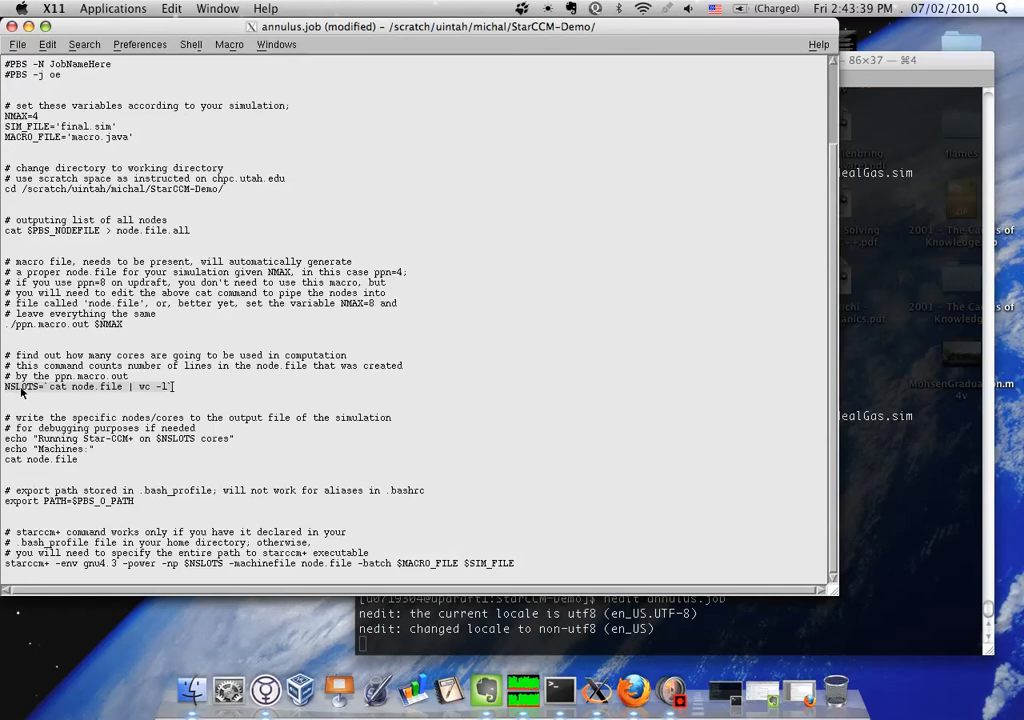
# Examine the debugging echo and cat node.file lines, and the export PATH=$PBS_O_PATH line
pyautogui.click(82, 461)
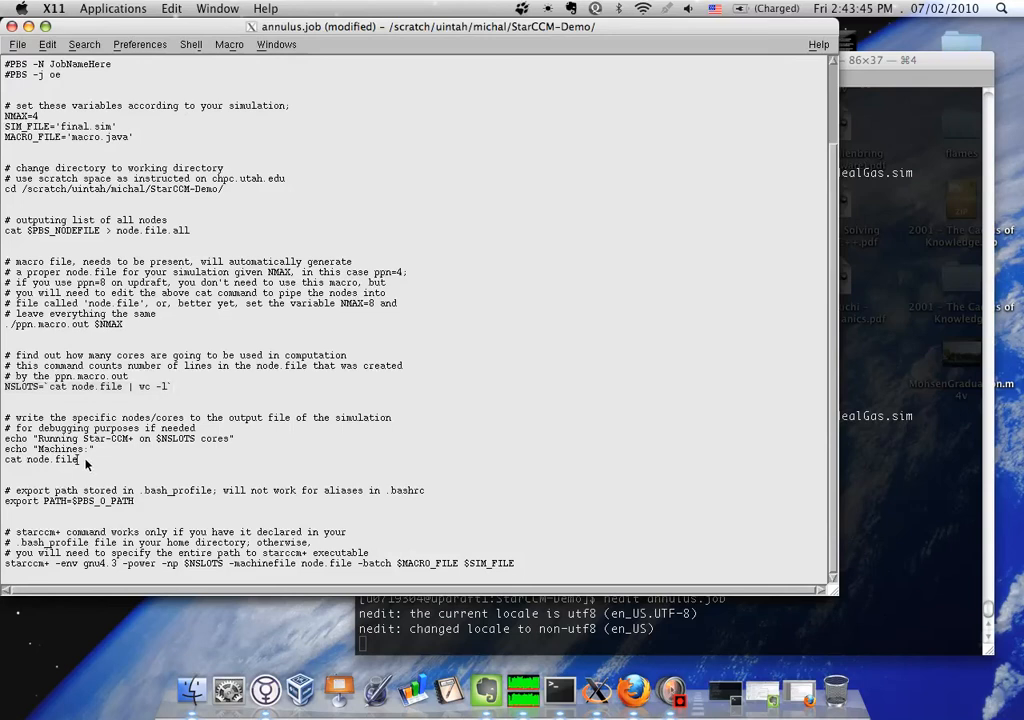
pyautogui.moveTo(3, 461); pyautogui.dragTo(70, 463)
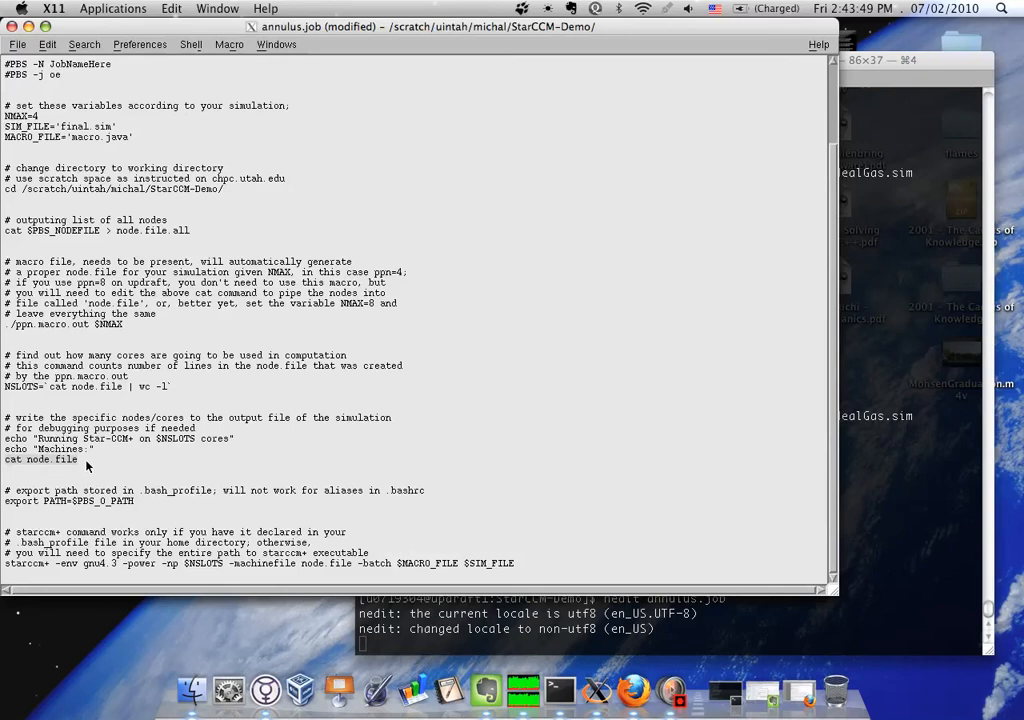
pyautogui.moveTo(85, 460); pyautogui.dragTo(44, 459)
pyautogui.tripleClick(40, 438)
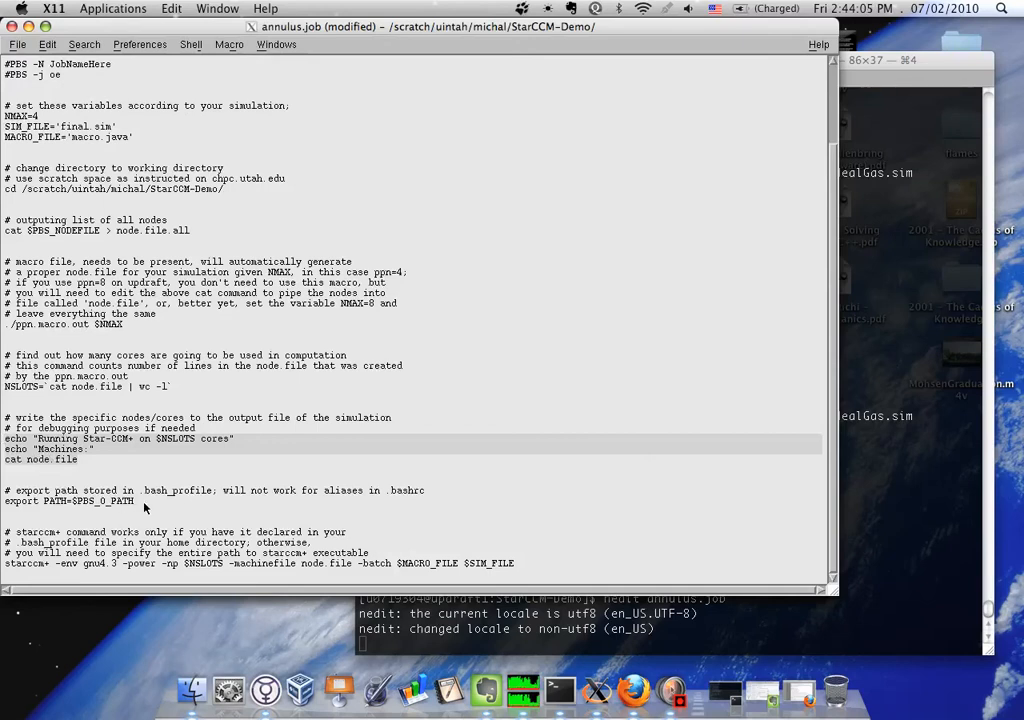
pyautogui.click(50, 501)
pyautogui.press('Home')
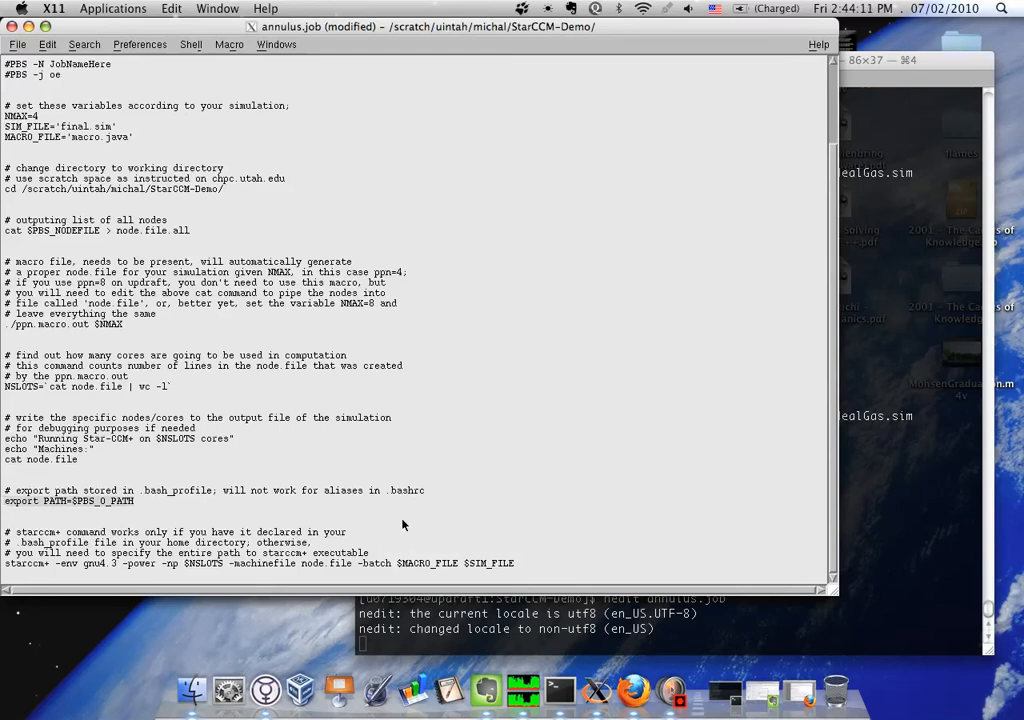
# Examine the starccm+ launch command with its -np, -machinefile and -batch options, comparing it with the PATH export and the PBS header
pyautogui.moveTo(5, 563); pyautogui.dragTo(558, 568)
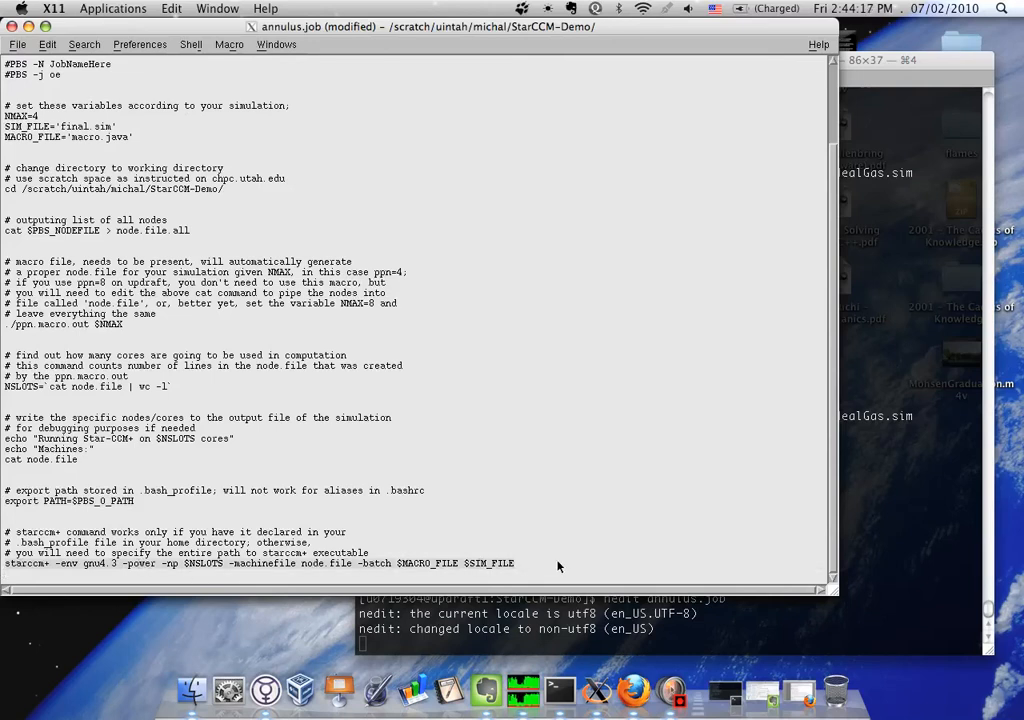
pyautogui.click(53, 565)
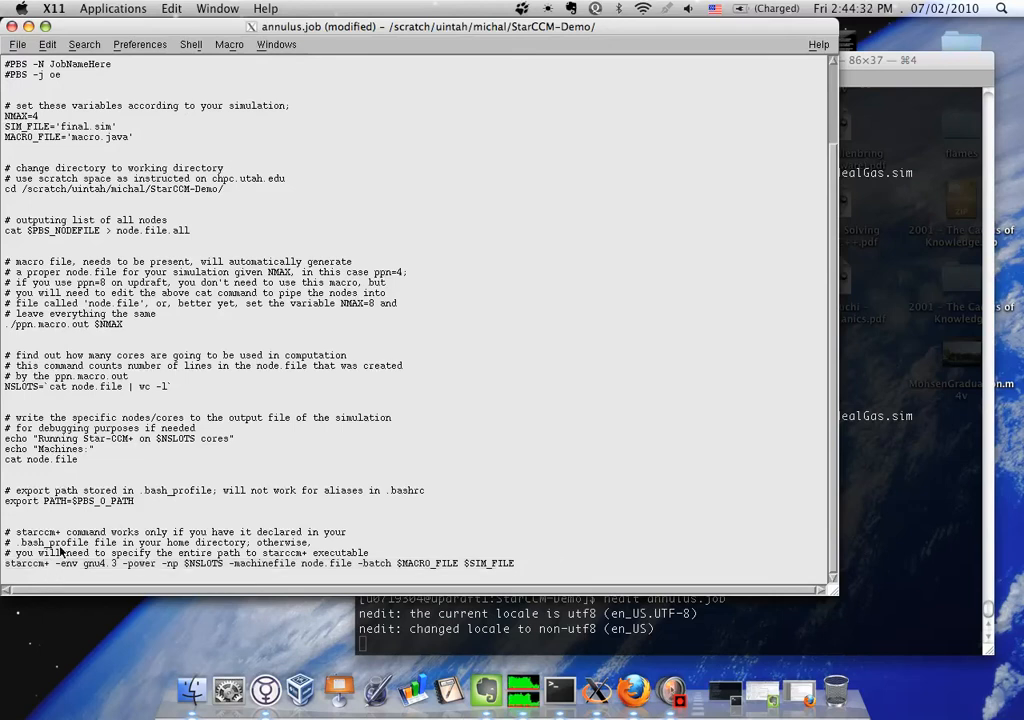
pyautogui.click(93, 500)
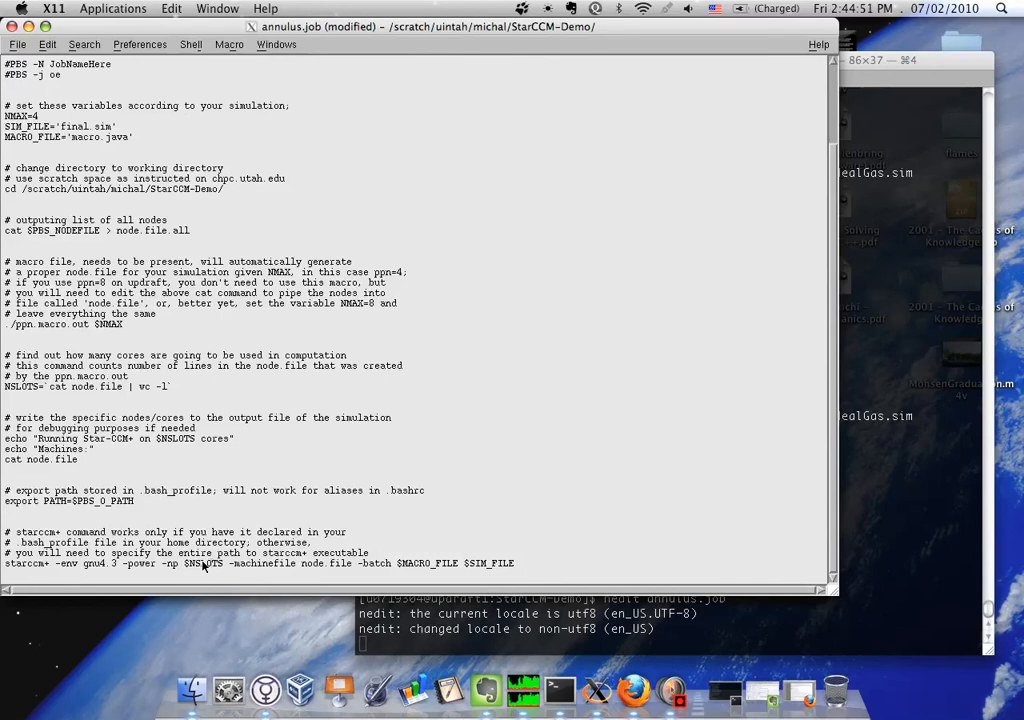
pyautogui.scroll(3, 207, 530)
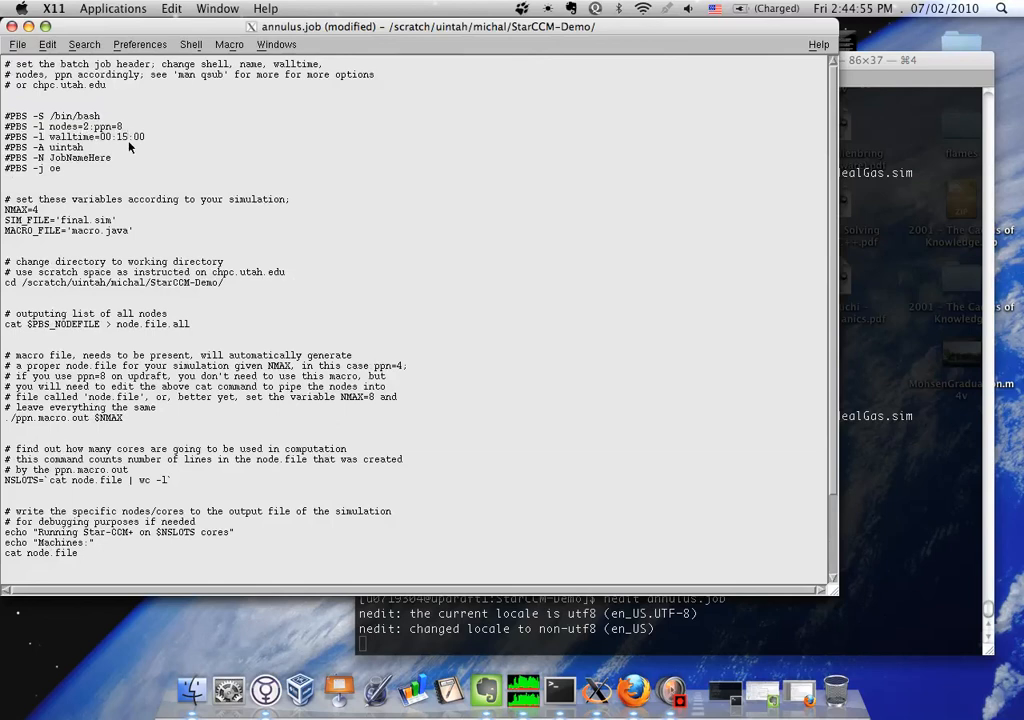
pyautogui.scroll(-3, 153, 242)
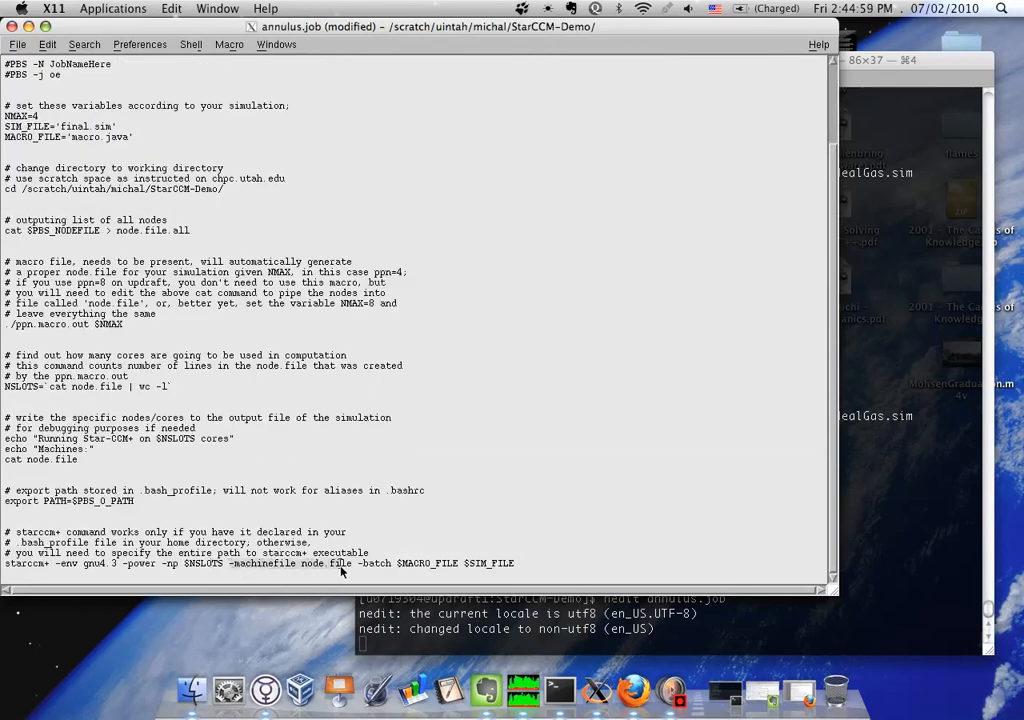
pyautogui.click(379, 563)
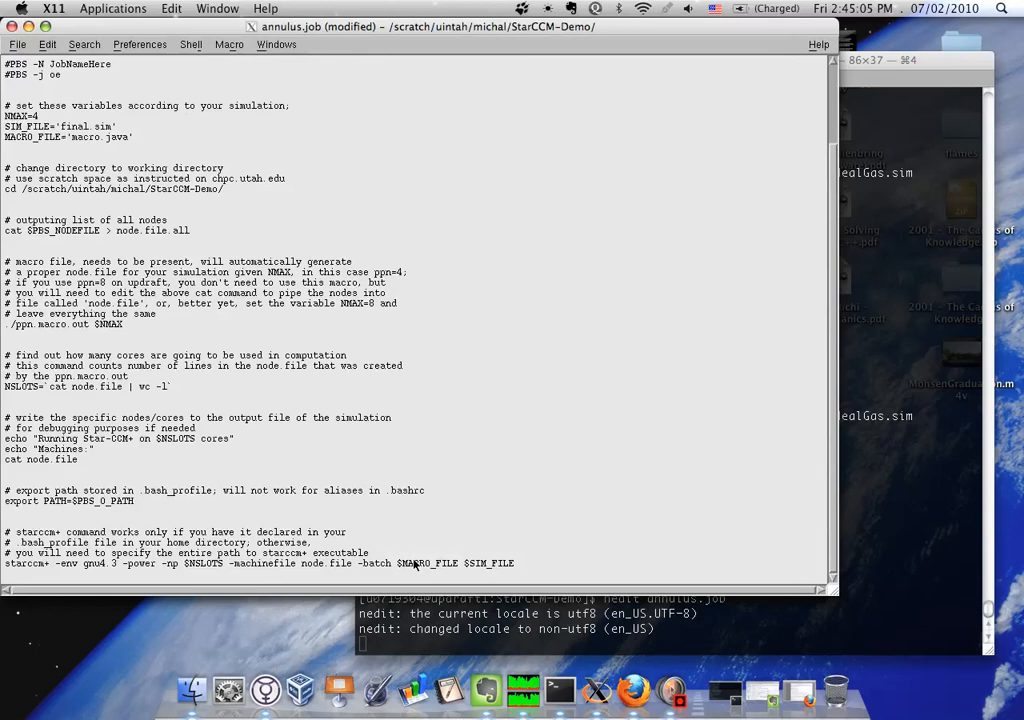
# Compare the MACRO_FILE value with the $MACRO_FILE and $SIM_FILE arguments of the starccm+ command
pyautogui.moveTo(71, 137); pyautogui.dragTo(147, 145)
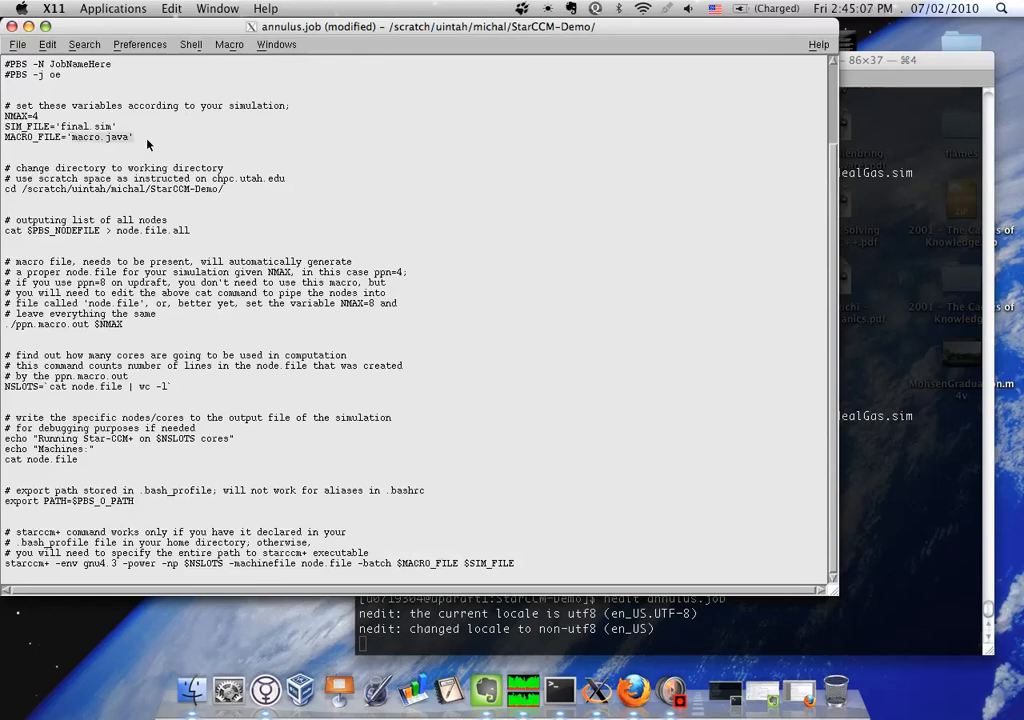
pyautogui.click(476, 568)
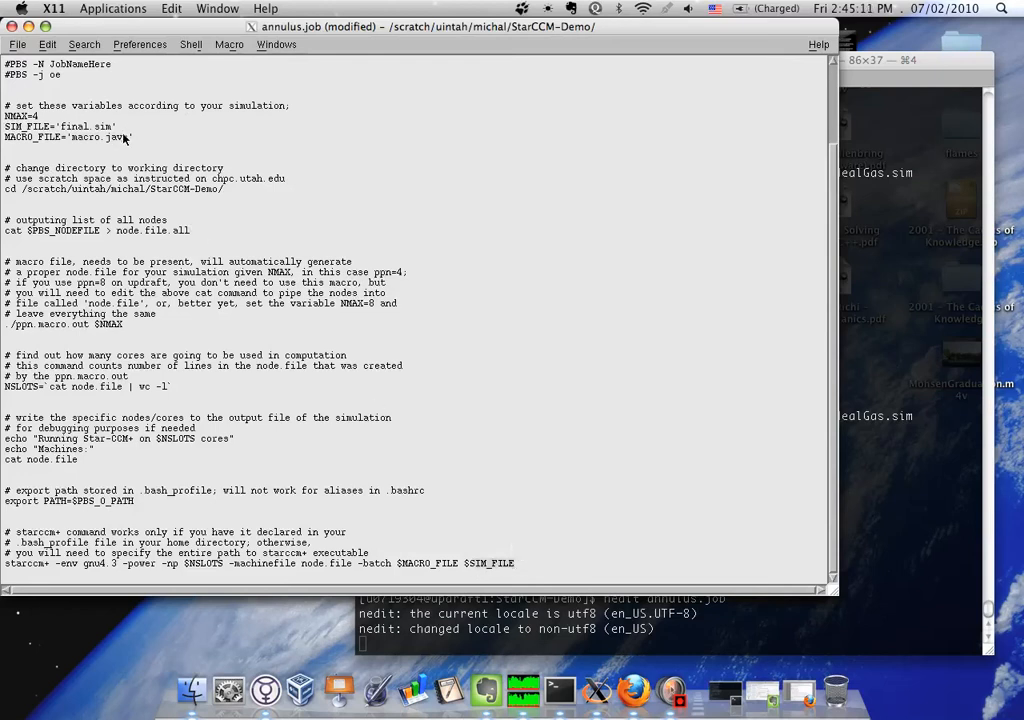
# Close annulus.job without saving the changes, then reopen it in nedit in an enlarged window
pyautogui.click(18, 44)
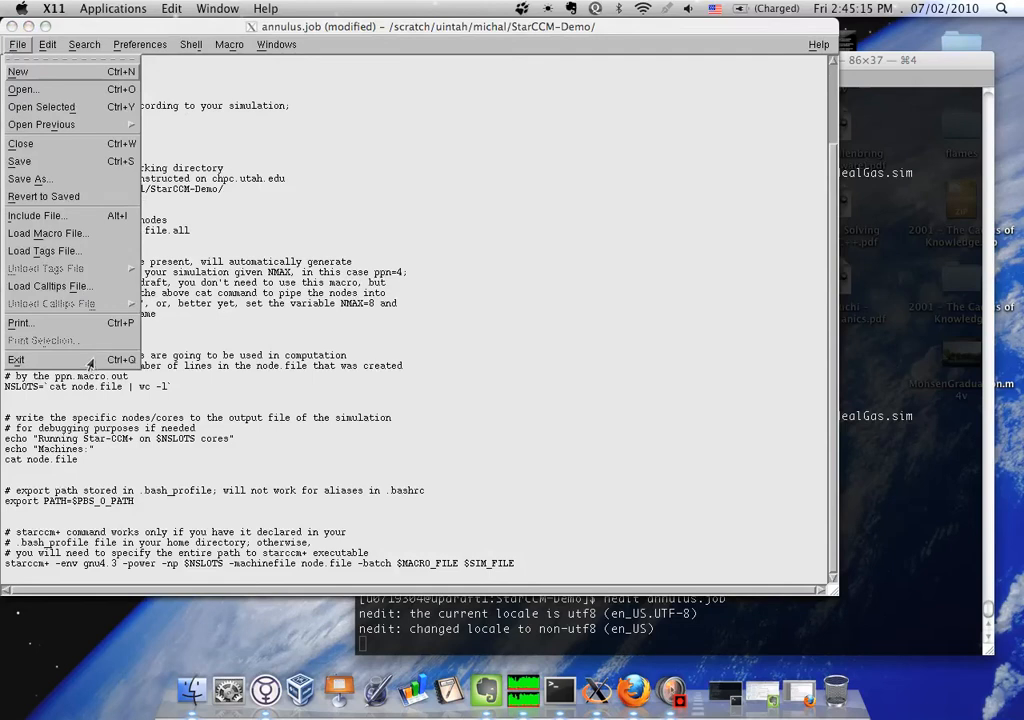
pyautogui.click(18, 359)
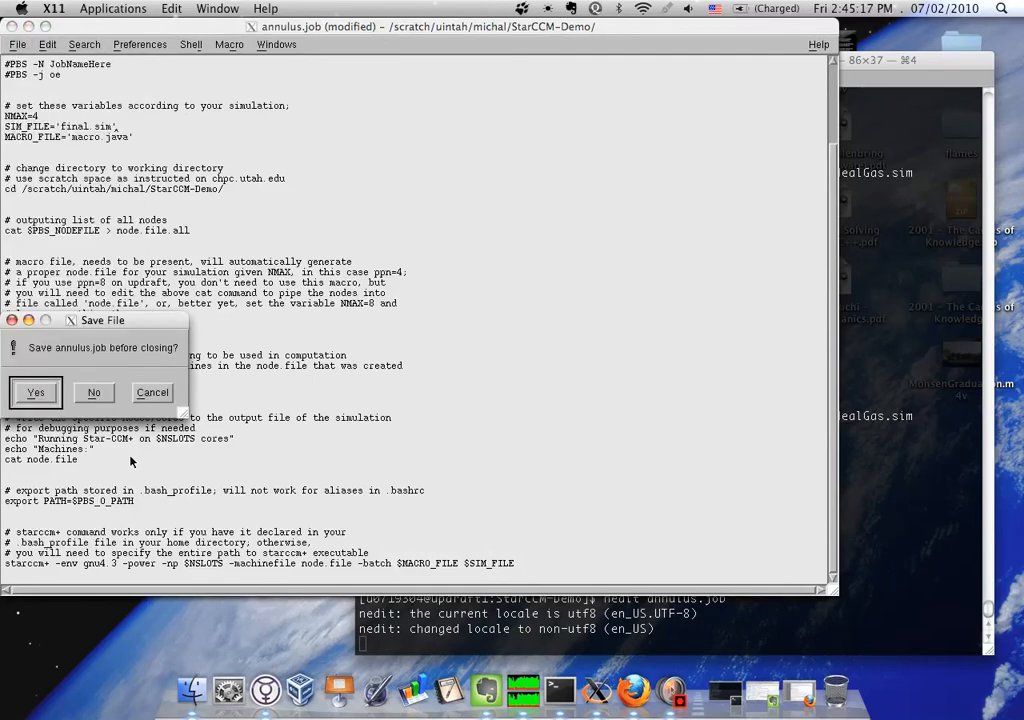
pyautogui.click(94, 392)
pyautogui.click(727, 479)
pyautogui.press('Up')
pyautogui.press('Return')
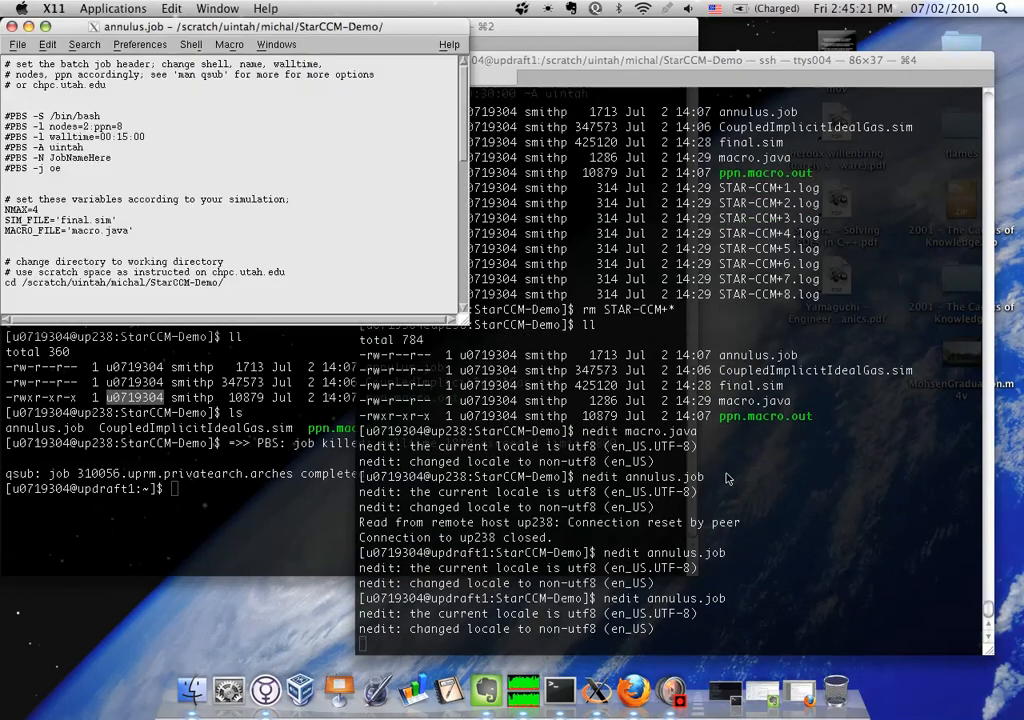
pyautogui.moveTo(463, 318); pyautogui.dragTo(897, 572)
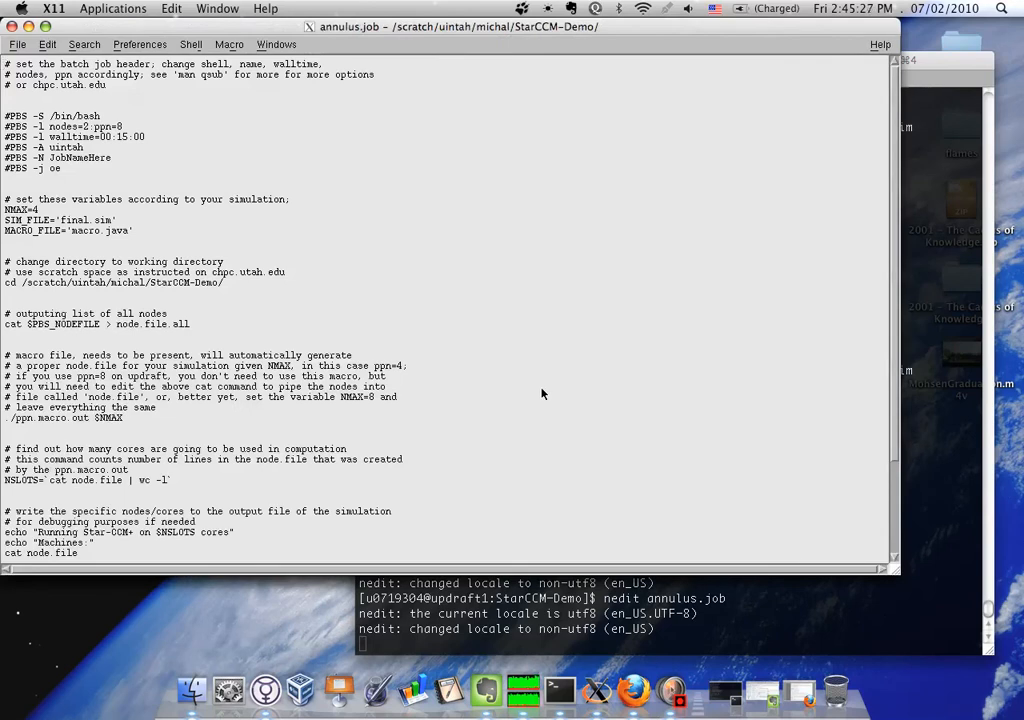
# Examine the $PBS_NODEFILE line that writes node.file.all and the export PATH=$PBS_O_PATH line in annulus.job
pyautogui.scroll(-4, 541, 393)
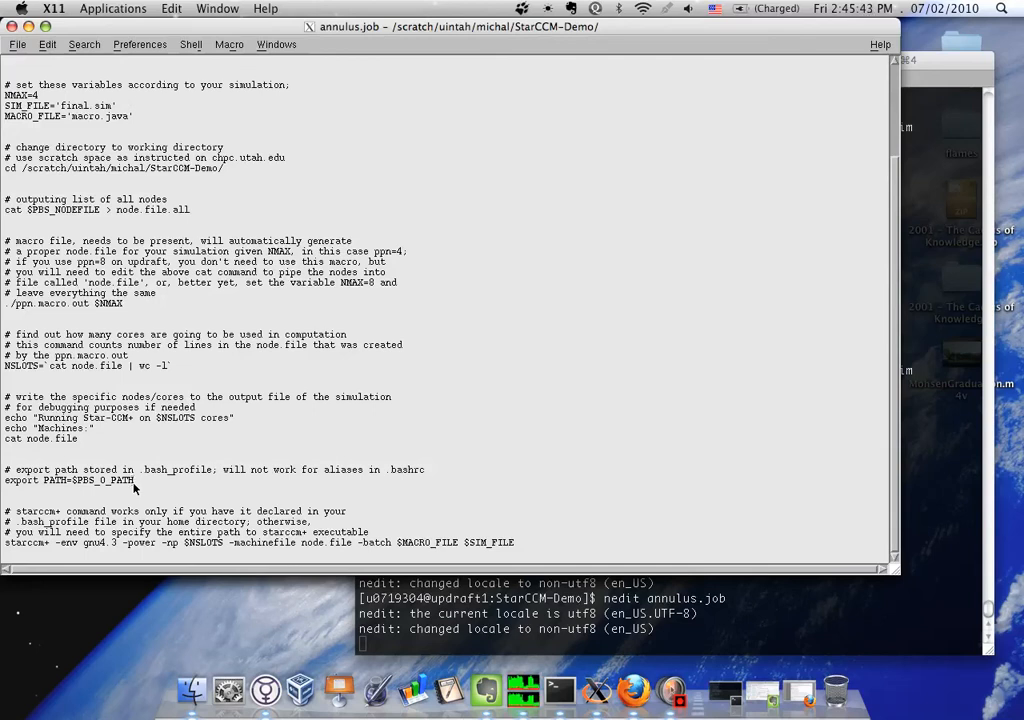
pyautogui.scroll(5, 135, 488)
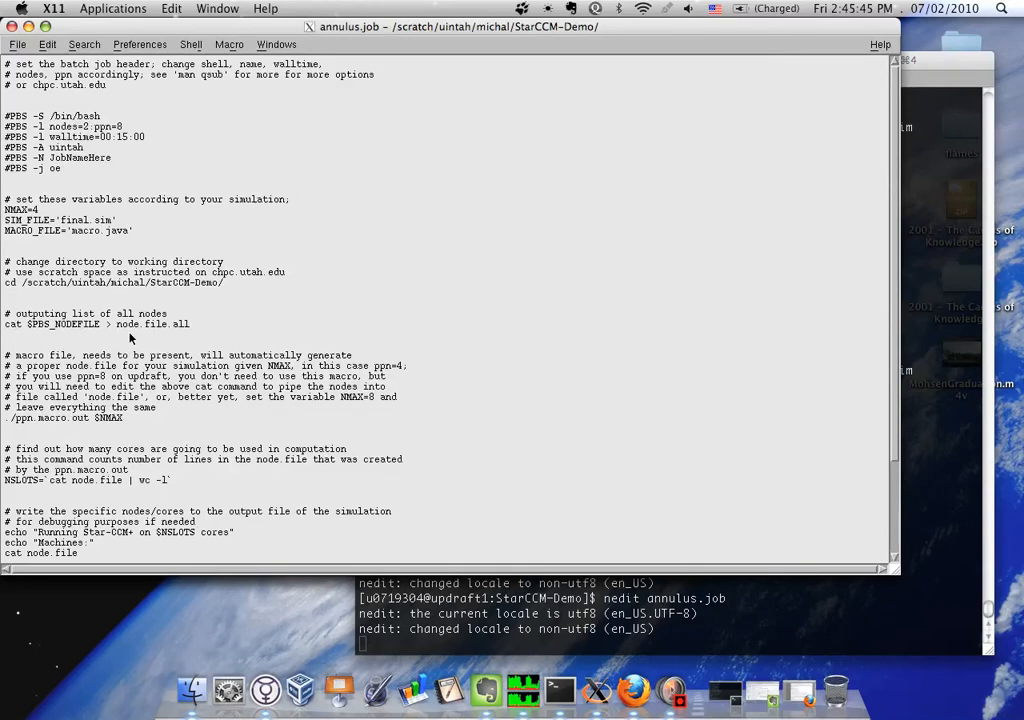
pyautogui.moveTo(27, 325); pyautogui.dragTo(104, 327)
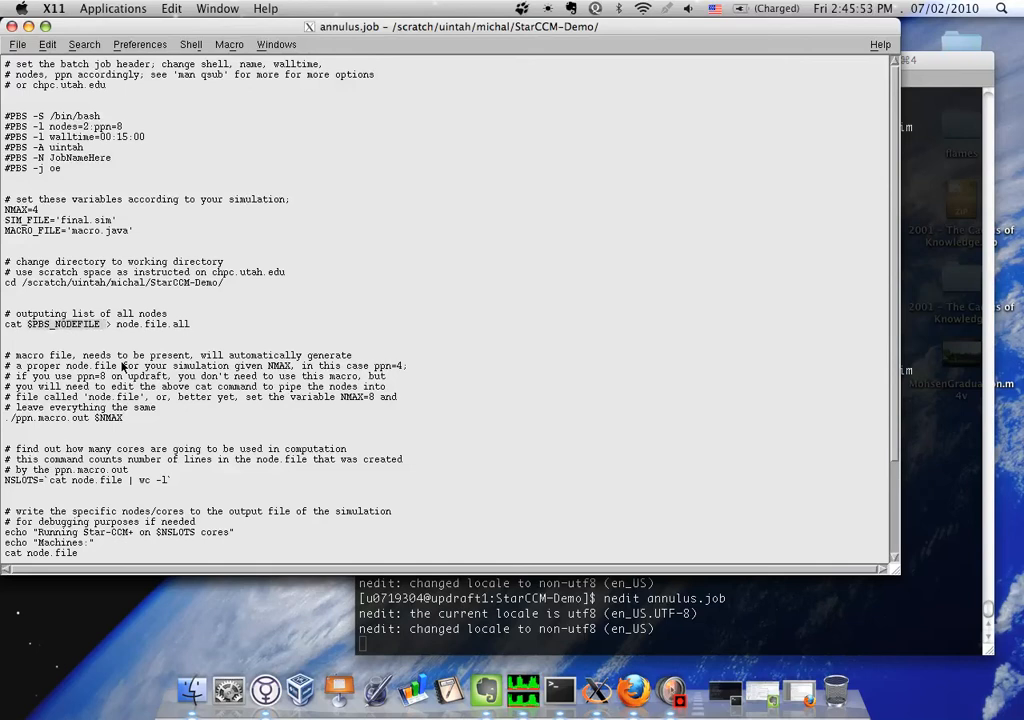
pyautogui.scroll(-4, 115, 420)
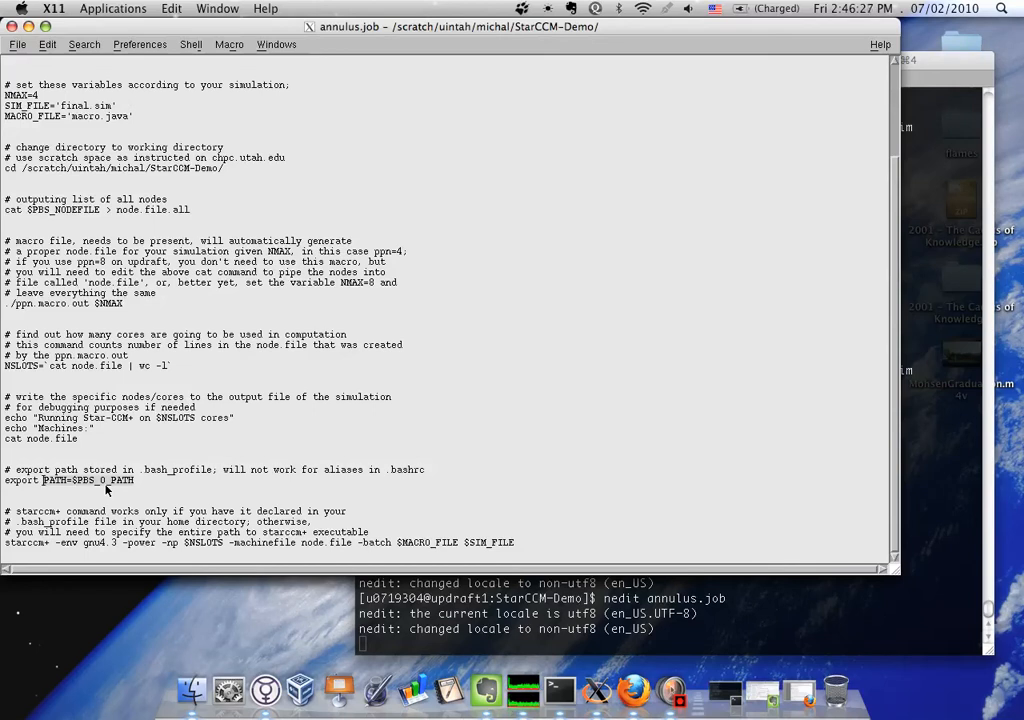
pyautogui.keyDown('shift'); pyautogui.click(137, 482); pyautogui.keyUp('shift')
pyautogui.click(137, 482)
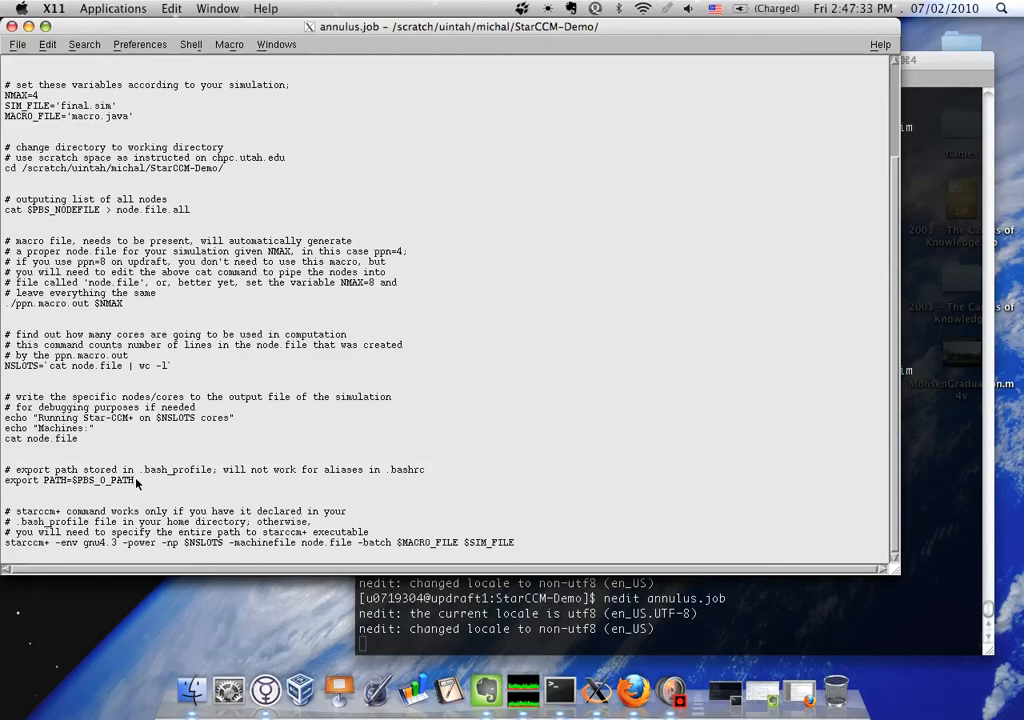
pyautogui.scroll(3, 137, 482)
pyautogui.scroll(-3, 137, 482)
pyautogui.click(139, 481)
pyautogui.click(518, 543)
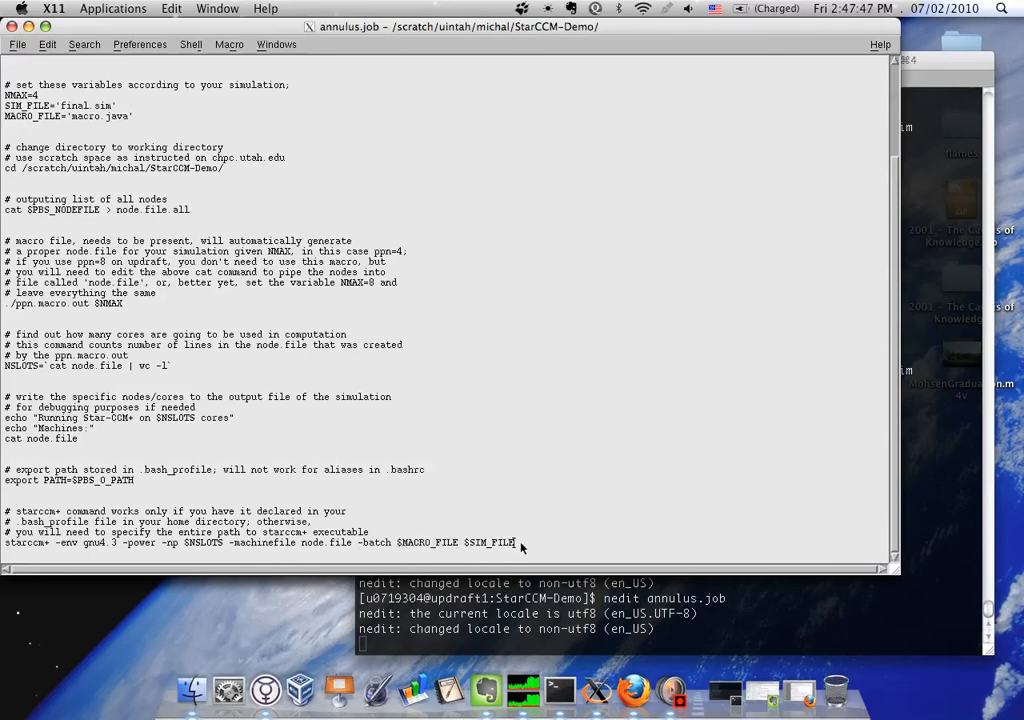
# Examine the starccm+ executable name in the launch command together with the PATH export and its .bash_profile comment
pyautogui.moveTo(48, 544); pyautogui.dragTo(6, 545)
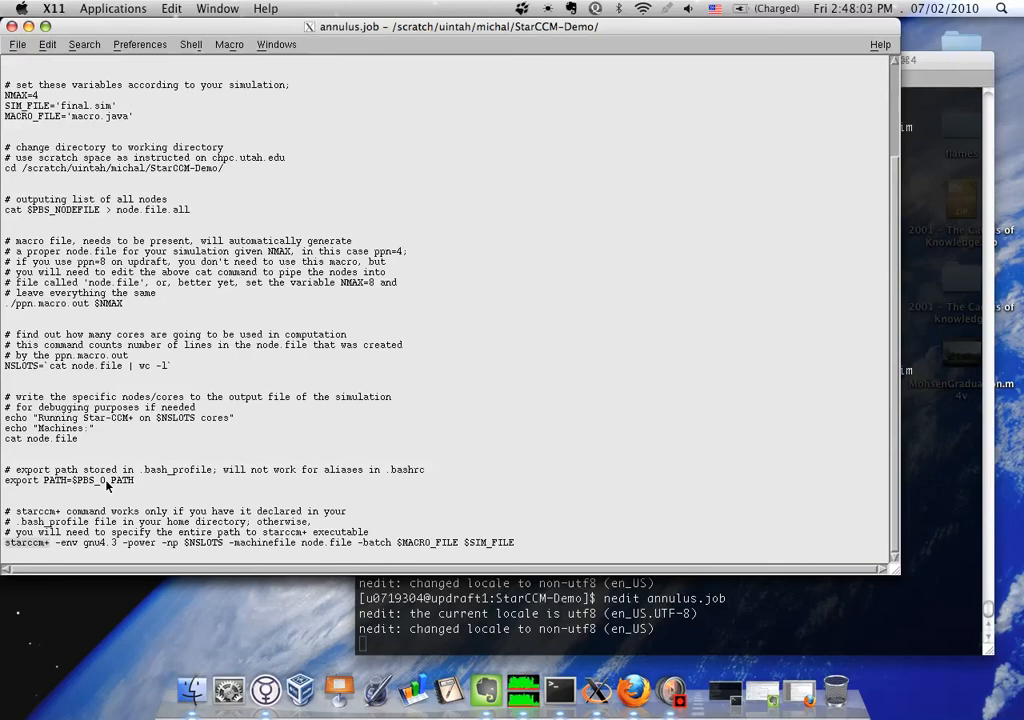
pyautogui.click(142, 484)
pyautogui.press('Left')
pyautogui.press('Left')
pyautogui.press('Left')
pyautogui.press('Left')
pyautogui.press('Left')
pyautogui.press('Left')
pyautogui.press('Left')
pyautogui.press('Left')
pyautogui.press('Left')
pyautogui.press('Left')
pyautogui.press('Left')
pyautogui.press('Left')
pyautogui.press('Left')
pyautogui.press('Left')
pyautogui.press('Left')
pyautogui.press('Left')
pyautogui.press('Left')
pyautogui.press('Left')
pyautogui.press('Left')
pyautogui.press('Left')
pyautogui.press('Up')
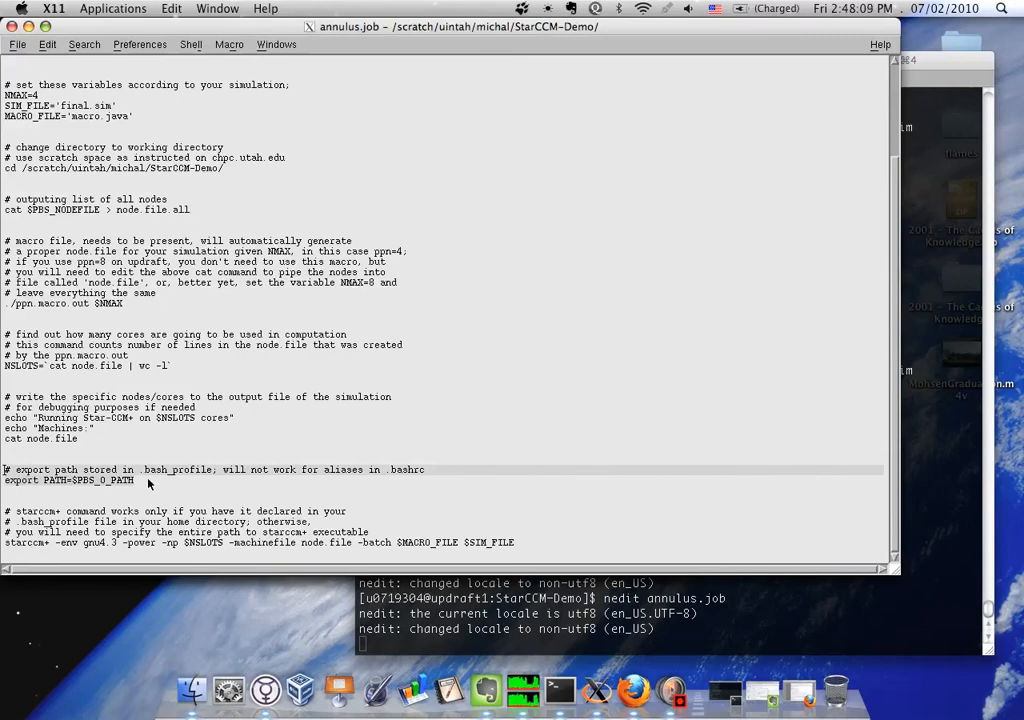
pyautogui.click(50, 544)
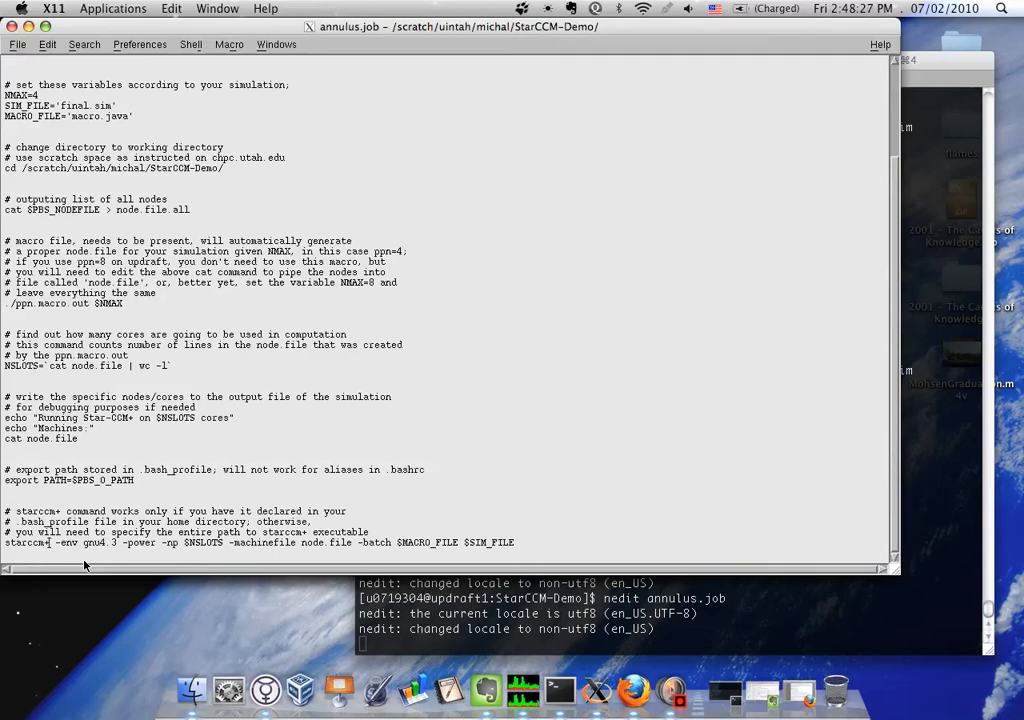
# Close the annulus.job editor and list the cluster's job queue with qstat
pyautogui.click(11, 26)
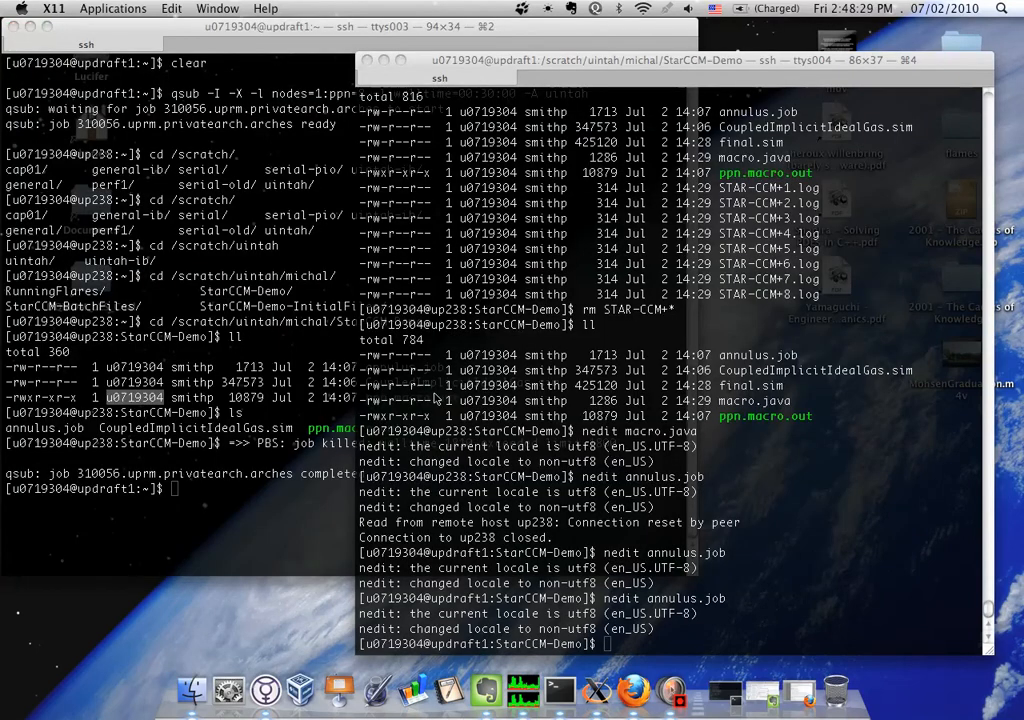
pyautogui.write('qstat')
pyautogui.press('Return')
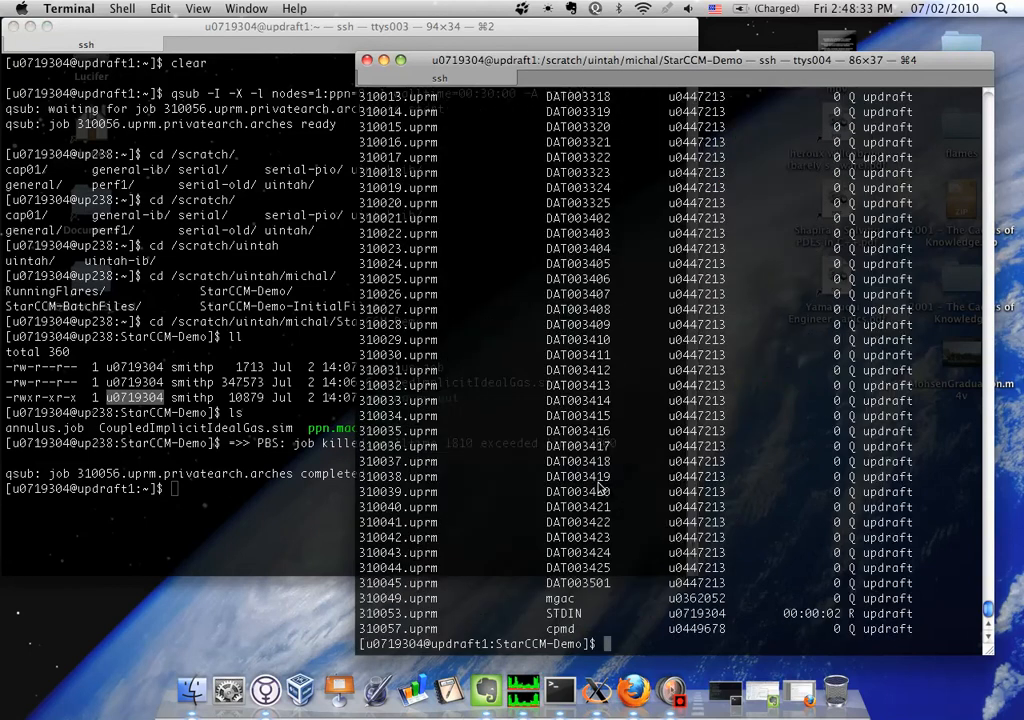
# List the StarCCM-Demo folder's files and submit annulus.job to the queue with qsub
pyautogui.write('ll')
pyautogui.press('Return')
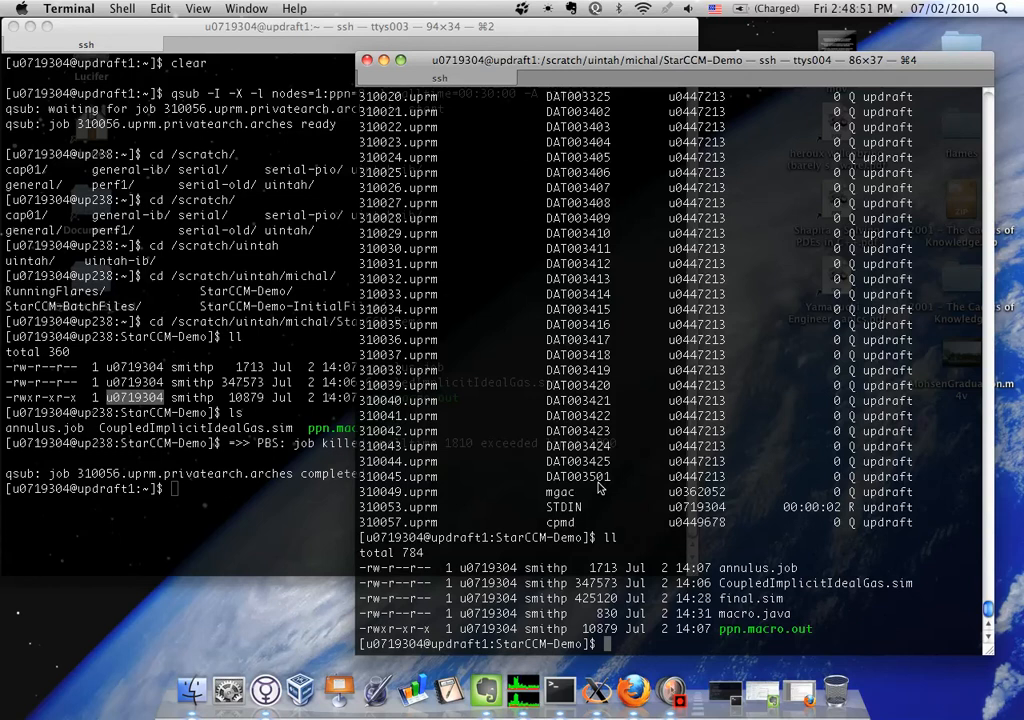
pyautogui.write('qsub')
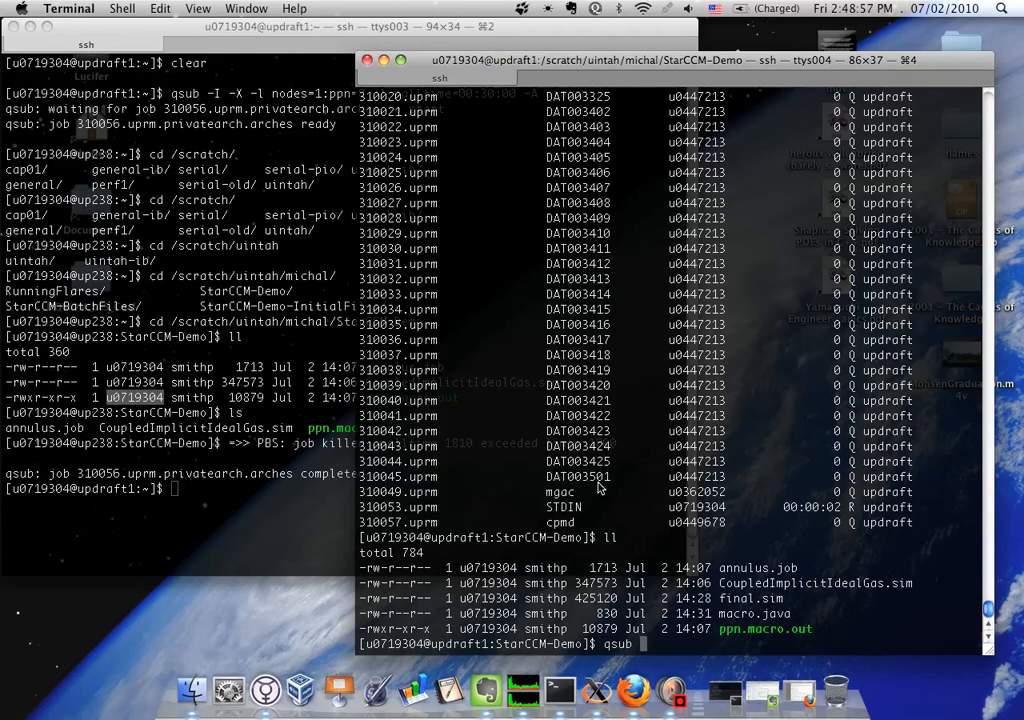
pyautogui.write(' annulus.job')
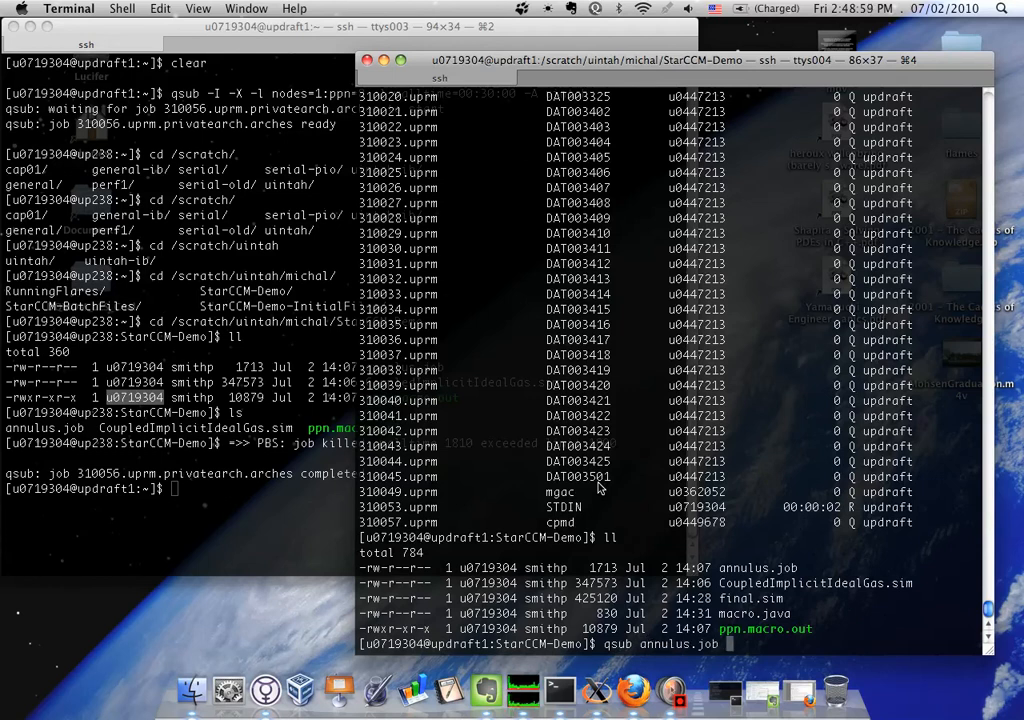
pyautogui.press('Return')
# Check the submitted job's status with qstat, running it twice
pyautogui.write('q')
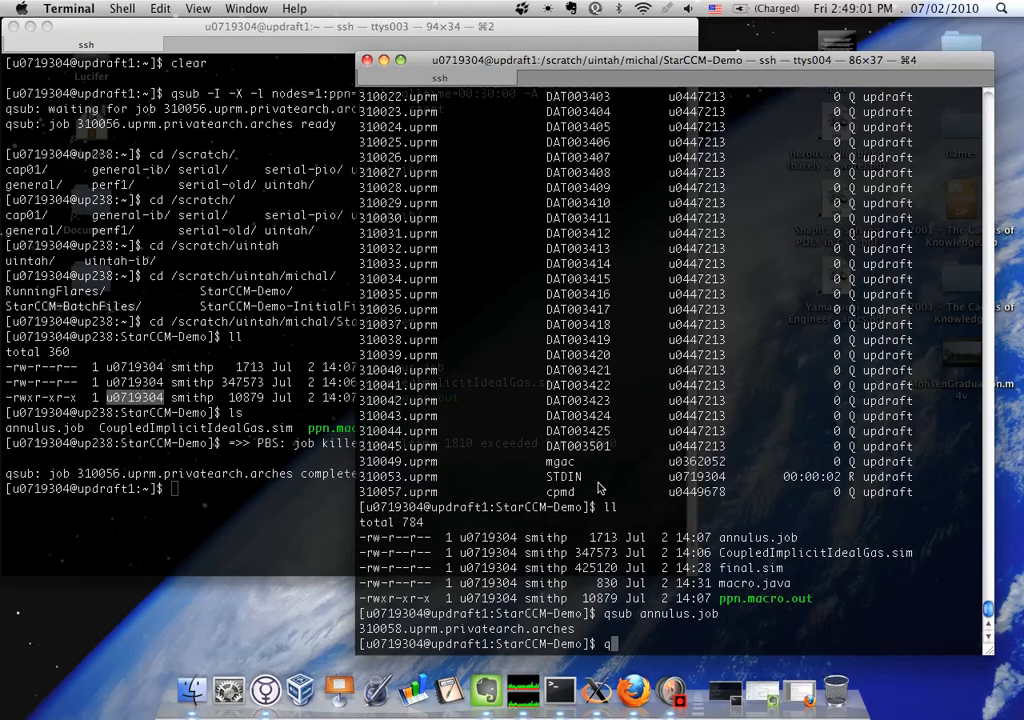
pyautogui.write('stat')
pyautogui.press('Return')
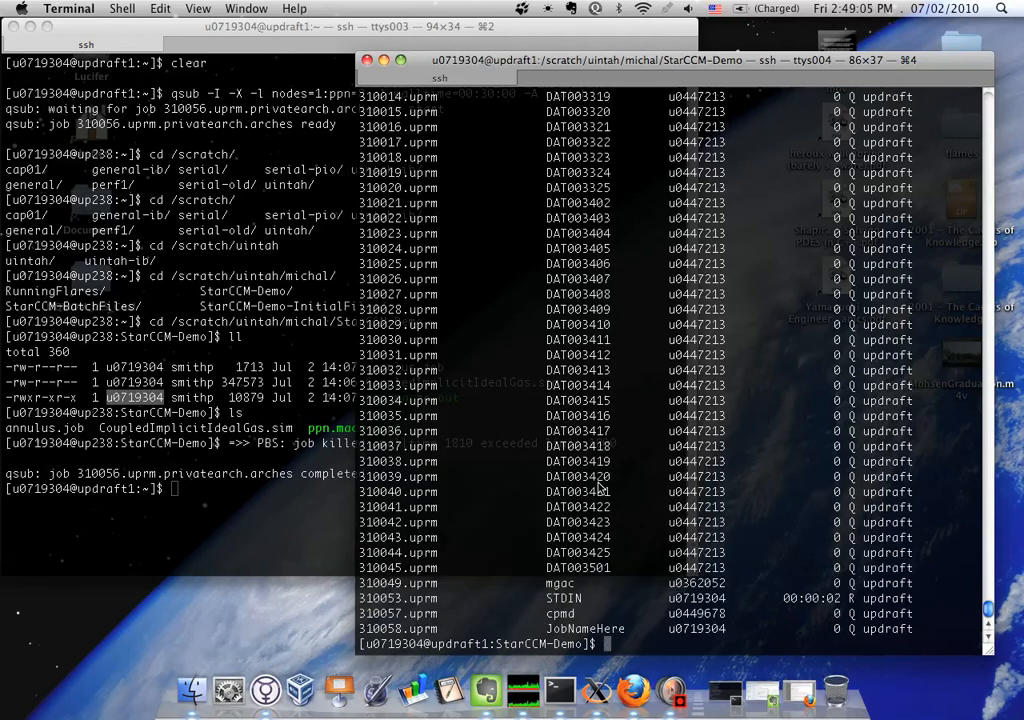
pyautogui.write('qstat')
pyautogui.press('Return')
# Print the contents of annulus.job with cat
pyautogui.write('cat ')
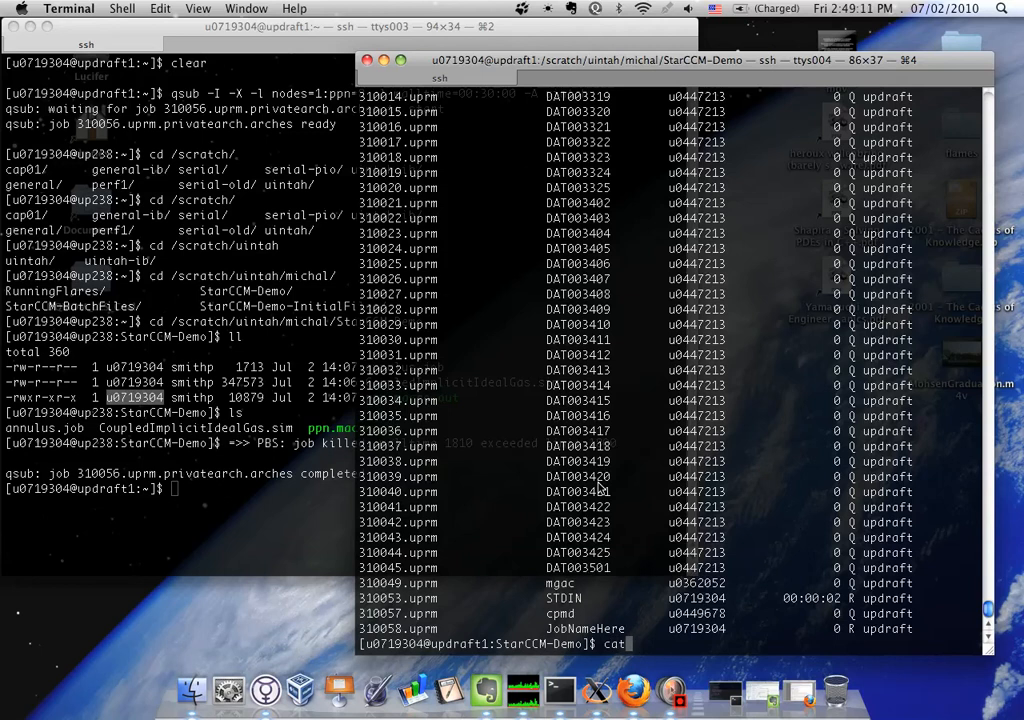
pyautogui.write('annulus.job')
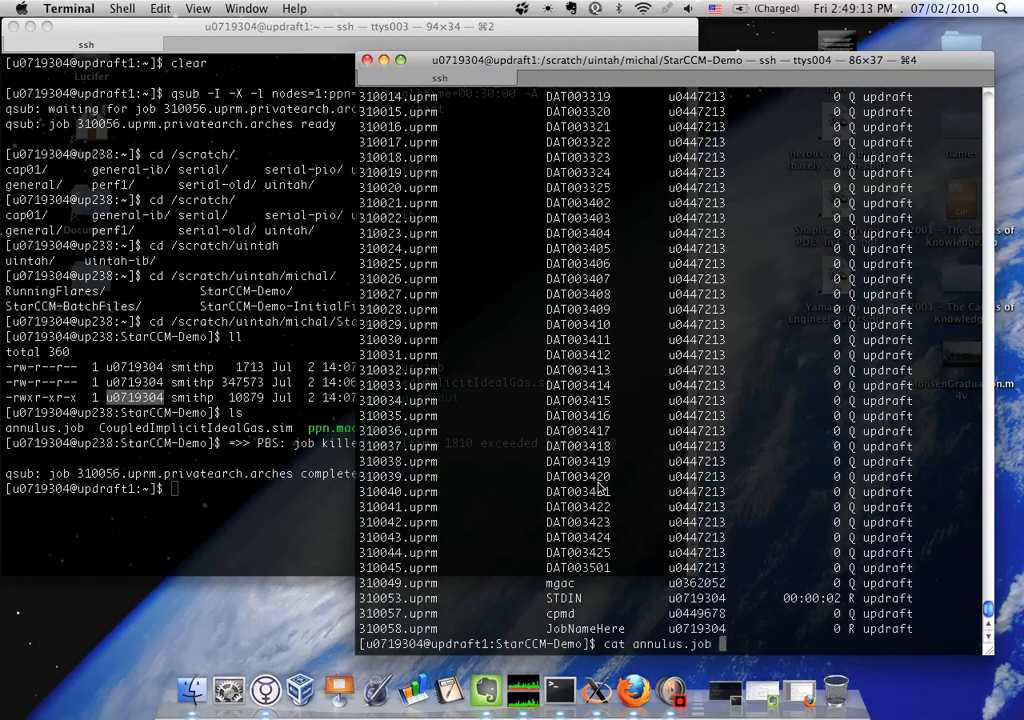
pyautogui.press('Tab')
pyautogui.press('Return')
# View annulus.job with less, examine the job name in the #PBS -N line, and quit the viewer
pyautogui.write('e')
pyautogui.press('BackSpace')
pyautogui.write('ess')
pyautogui.press('BackSpace')
pyautogui.press('BackSpace')
pyautogui.press('BackSpace')
pyautogui.press('BackSpace')
pyautogui.write('less ')
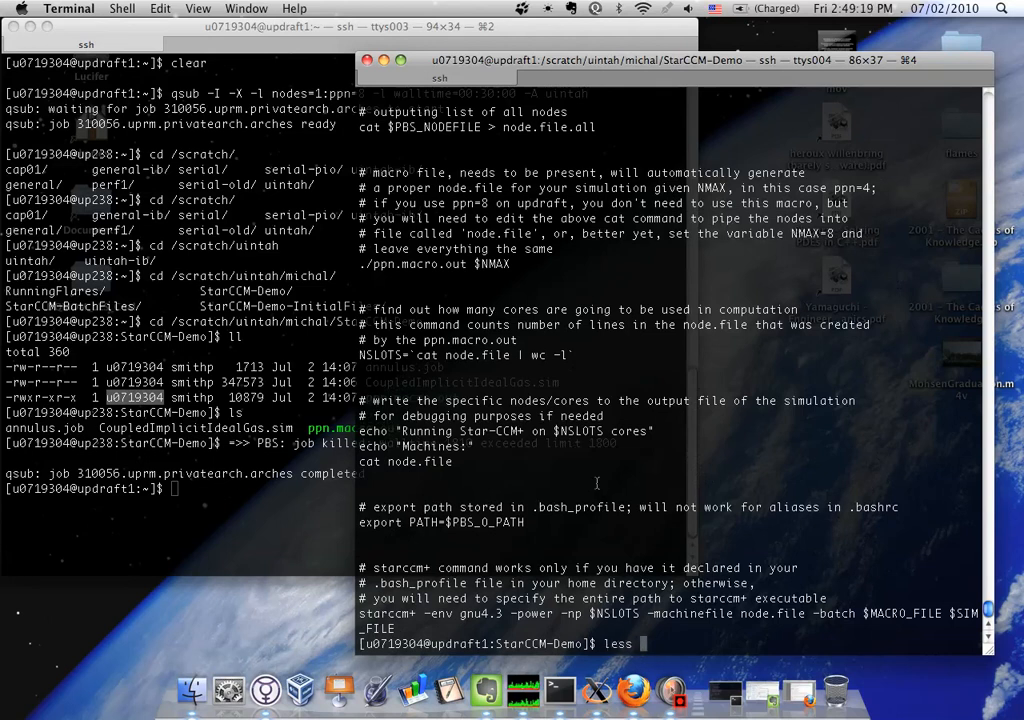
pyautogui.write('annulus.job')
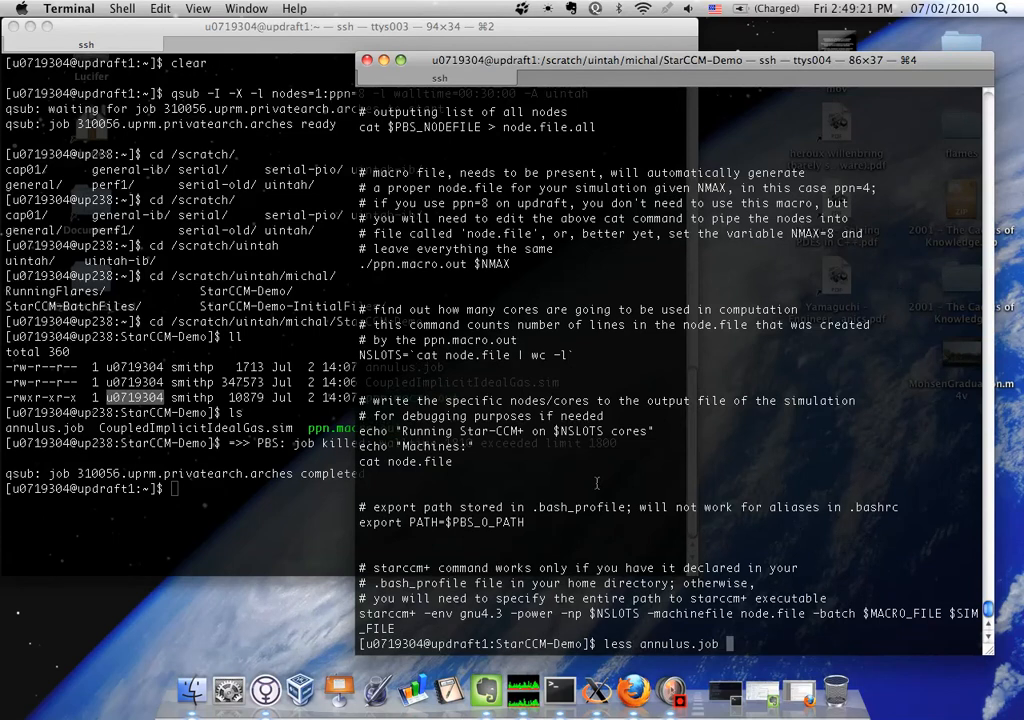
pyautogui.press('Return')
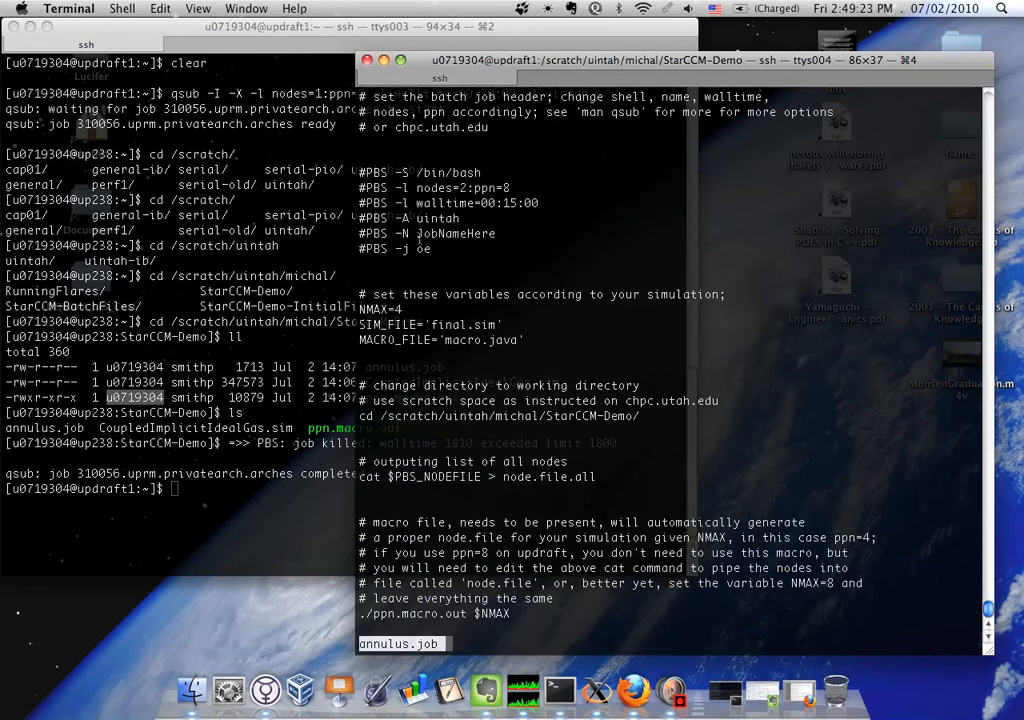
pyautogui.moveTo(417, 233); pyautogui.dragTo(495, 233)
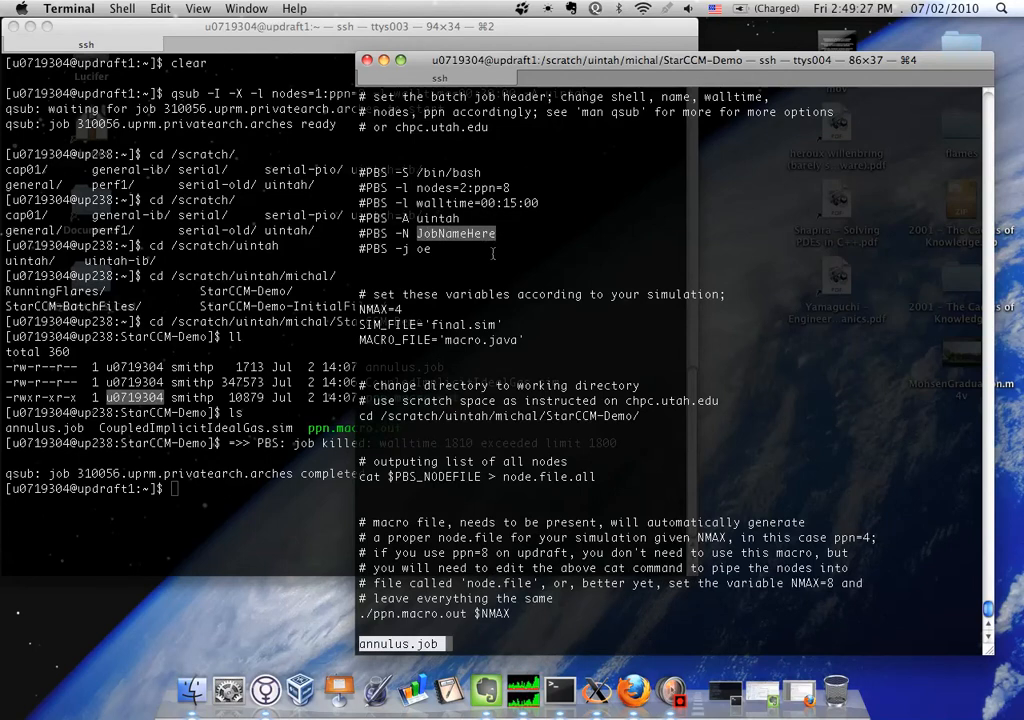
pyautogui.write('qll')
# List the folder's files, then run qstat and examine the status of the JobNameHere entry
pyautogui.press('Return')
pyautogui.write('qstat')
pyautogui.press('Return')
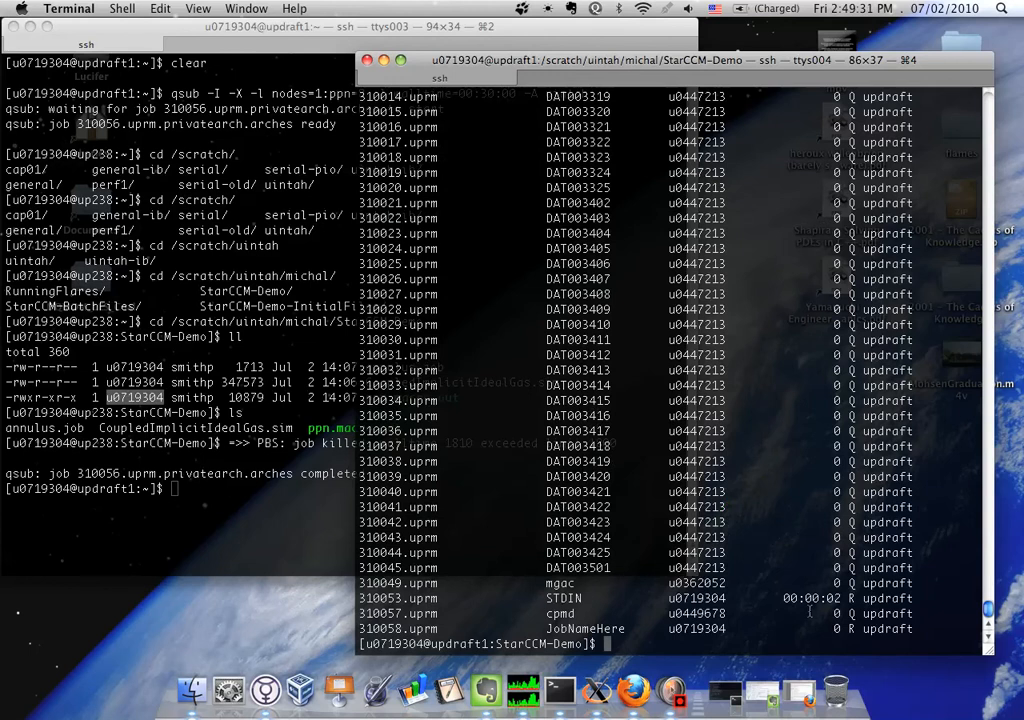
pyautogui.tripleClick(873, 618)
pyautogui.tripleClick(870, 629)
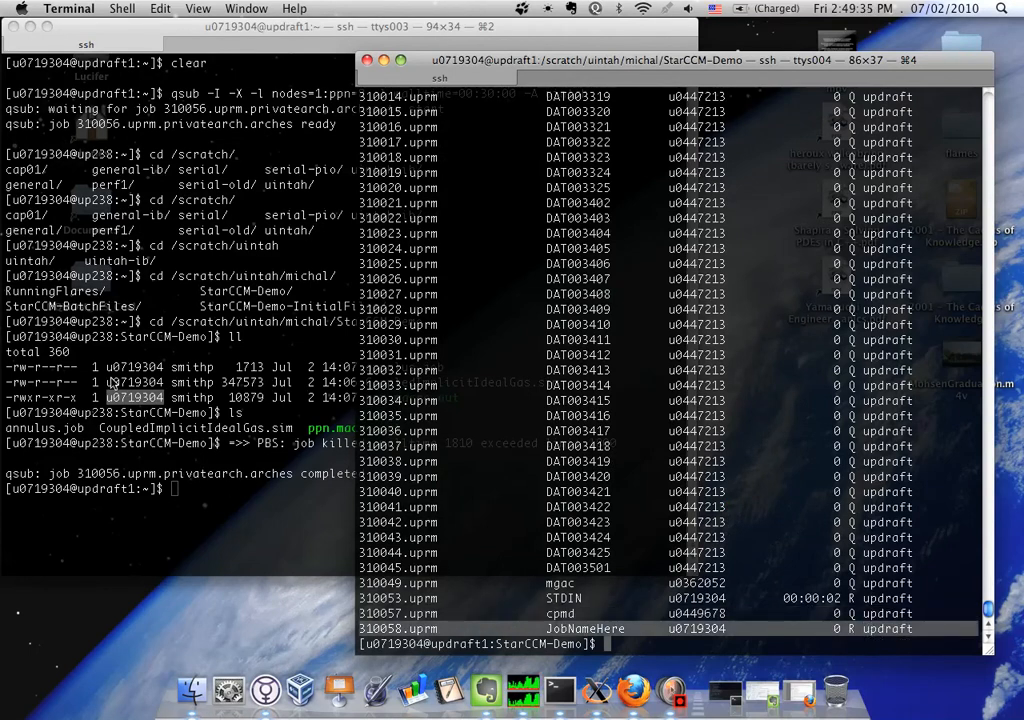
# Go to the home directory in the other terminal session and list all files, including hidden ones, with ls -la
pyautogui.click(91, 307)
pyautogui.write('cd')
pyautogui.press('Return')
pyautogui.write('cd ./')
pyautogui.press('BackSpace')
pyautogui.press('BackSpace')
pyautogui.press('BackSpace')
pyautogui.press('BackSpace')
pyautogui.press('BackSpace')
pyautogui.write('ls -la')
pyautogui.press('Return')
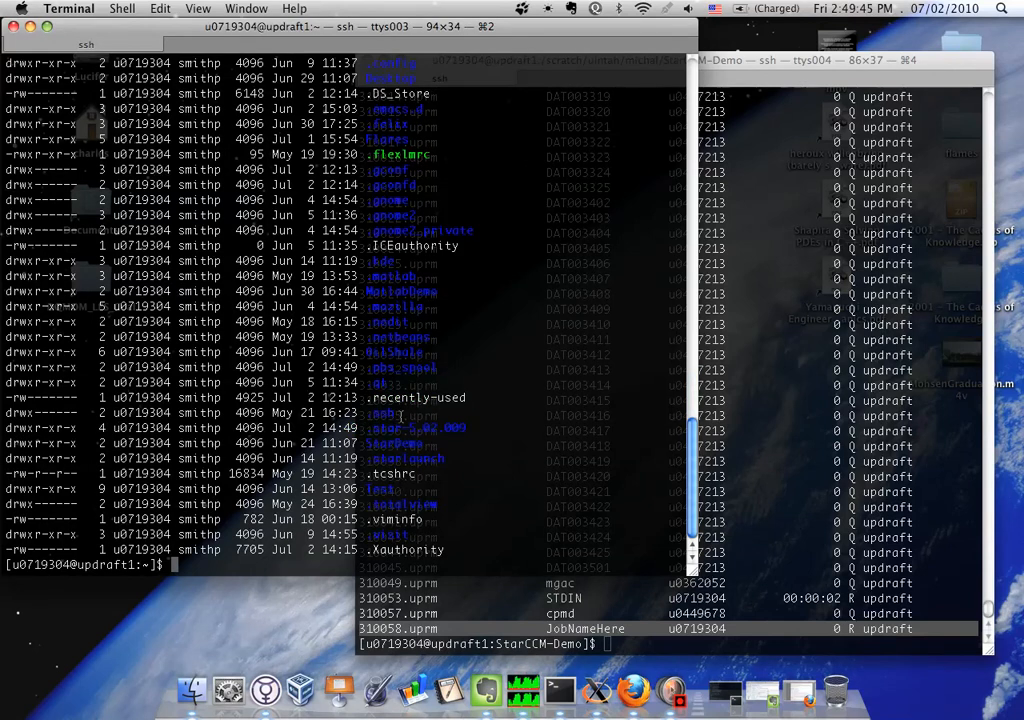
# Change into the .pbs_spool directory and list its files
pyautogui.moveTo(437, 368); pyautogui.dragTo(365, 368)
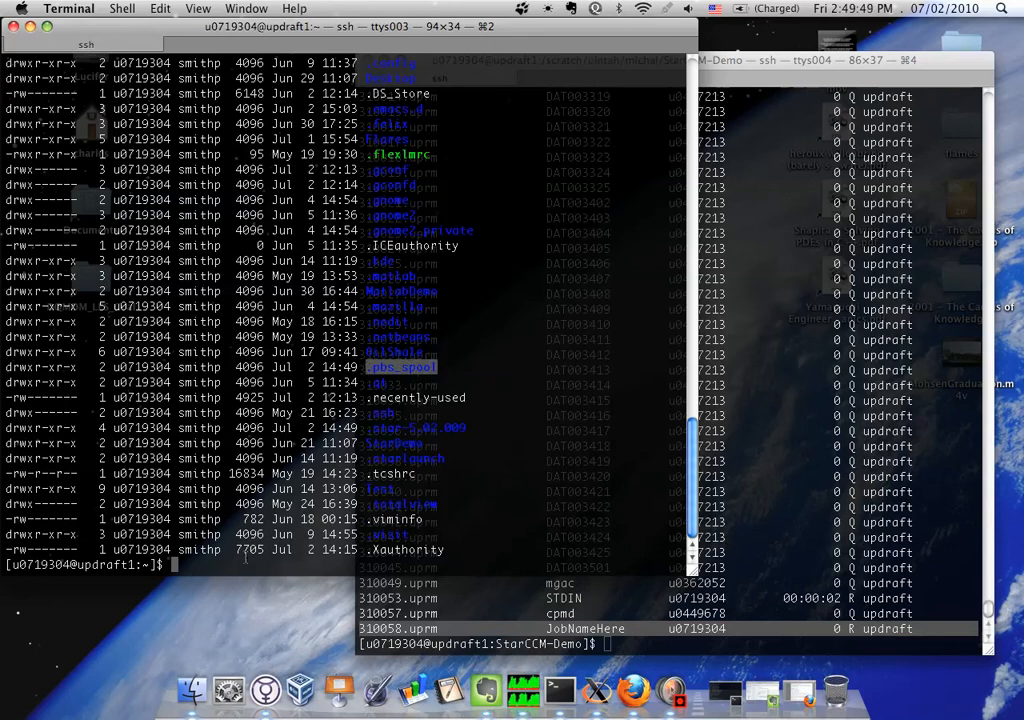
pyautogui.write('cd .pb')
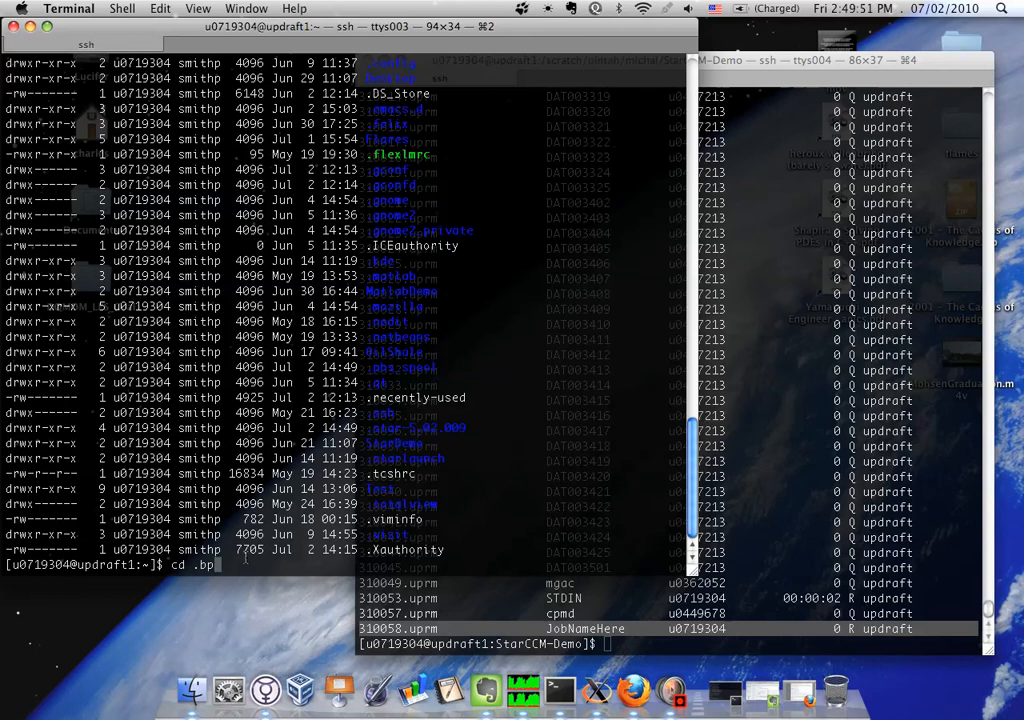
pyautogui.press('Tab')
pyautogui.press('Return')
pyautogui.write('ll')
pyautogui.press('Return')
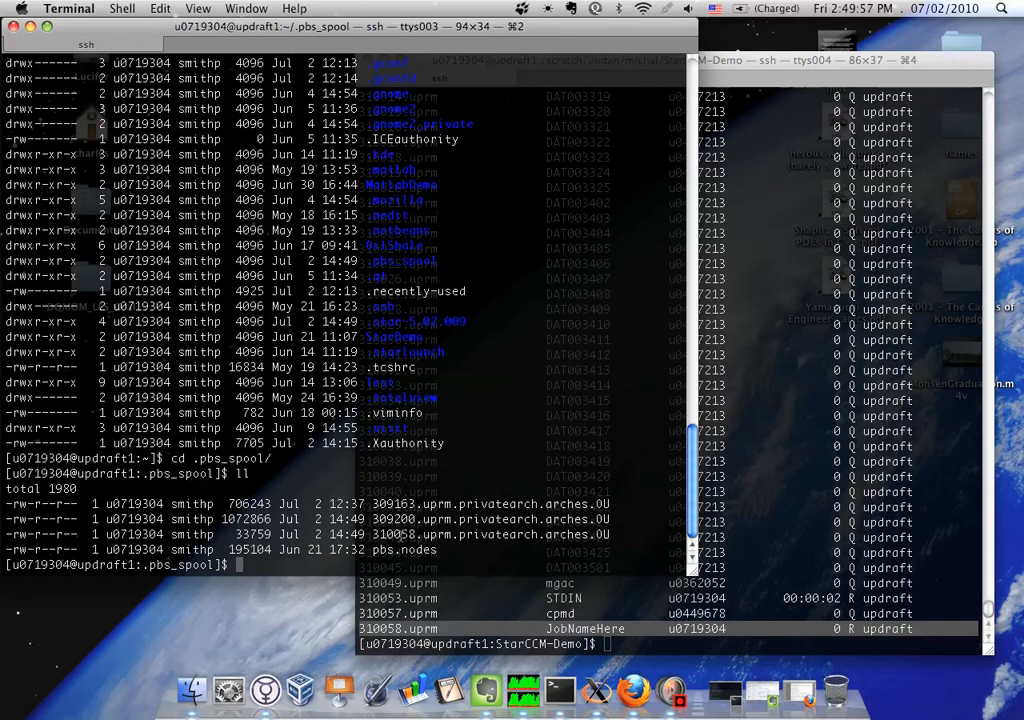
pyautogui.tripleClick(401, 534)
pyautogui.click(378, 563)
pyautogui.write('tail -f 310')
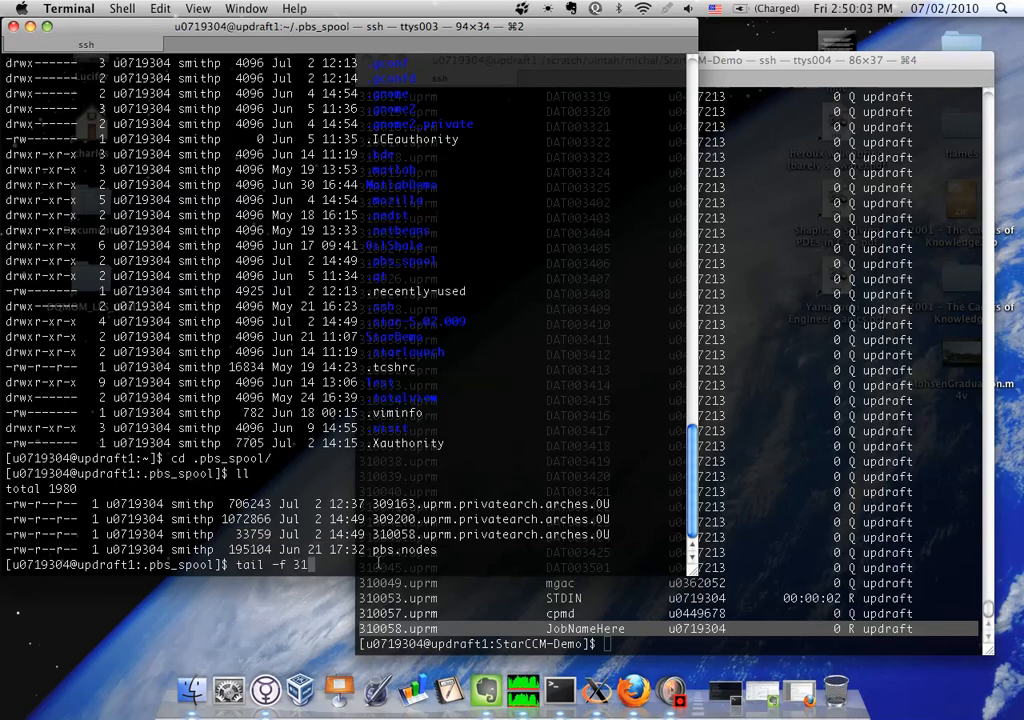
pyautogui.press('BackSpace')
pyautogui.press('BackSpace')
pyautogui.press('BackSpace')
pyautogui.press('BackSpace')
pyautogui.press('BackSpace')
pyautogui.press('BackSpace')
pyautogui.press('BackSpace')
pyautogui.press('BackSpace')
pyautogui.press('BackSpace')
pyautogui.press('BackSpace')
pyautogui.press('BackSpace')
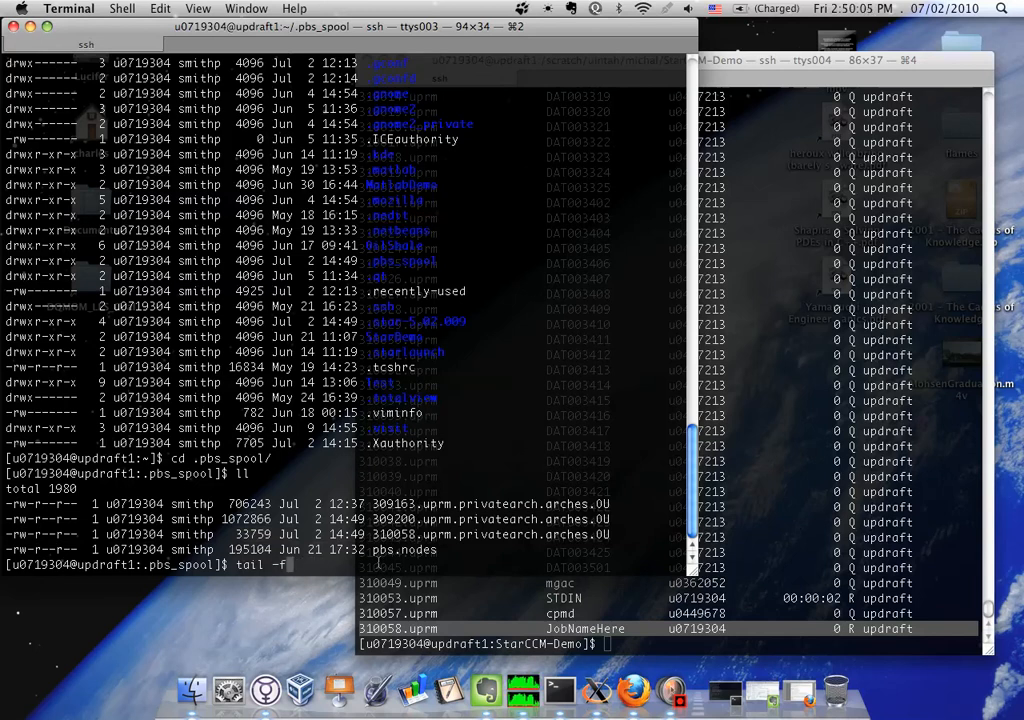
# List the .pbs_spool files again, then run qstat in the StarCCM-Demo session to check the status of JobNameHere
pyautogui.write('ll')
pyautogui.press('Return')
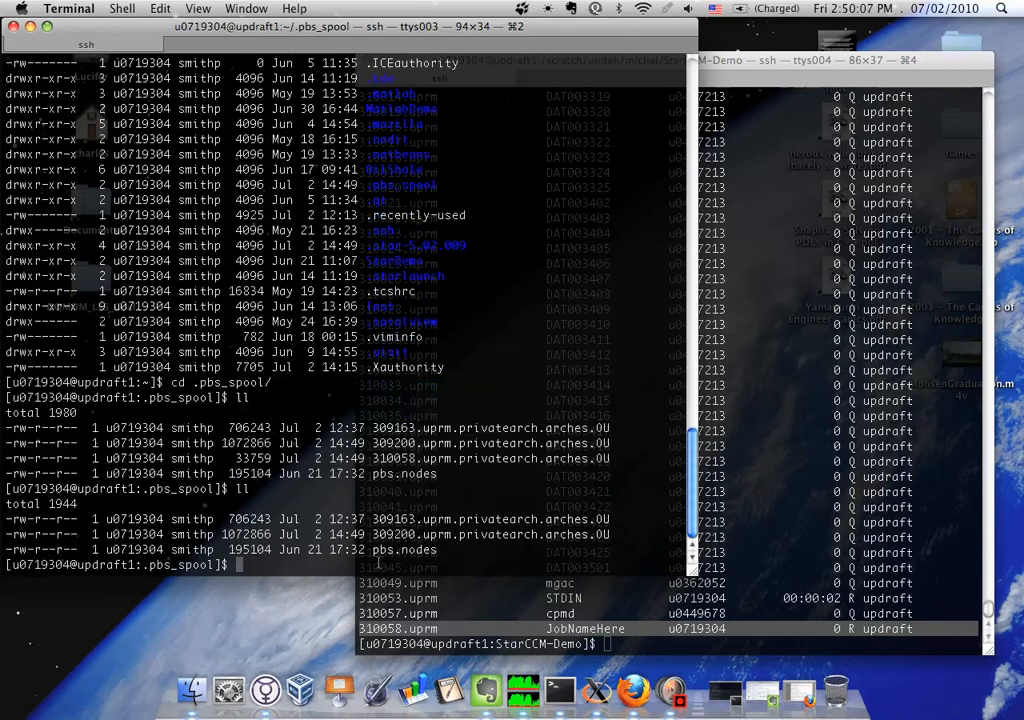
pyautogui.click(849, 569)
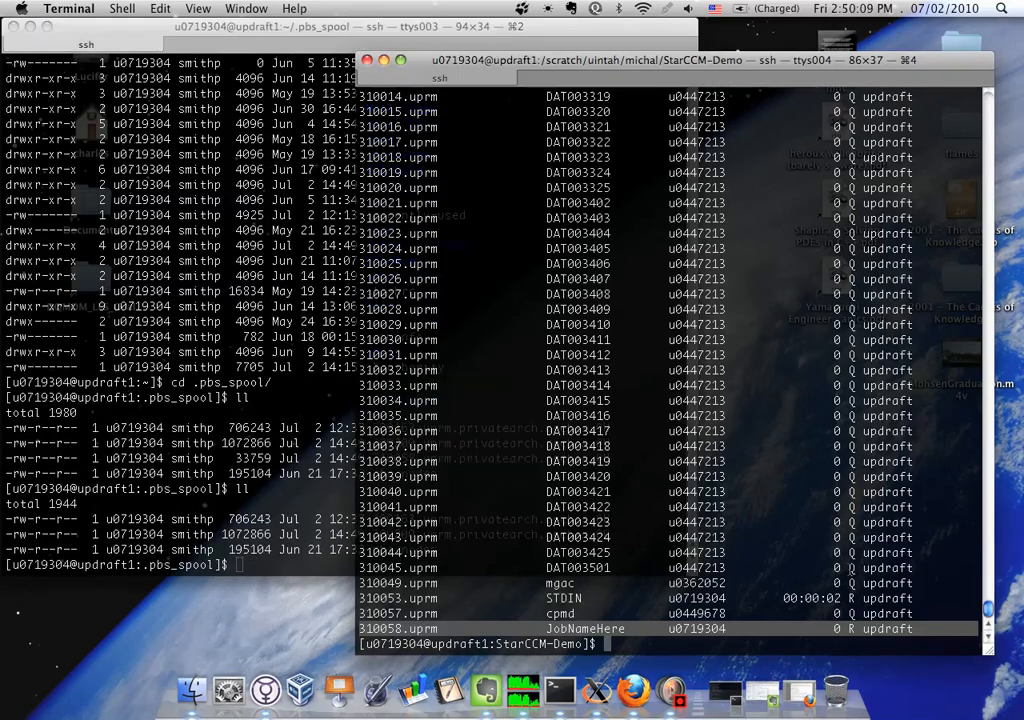
pyautogui.write('qstat')
pyautogui.press('Return')
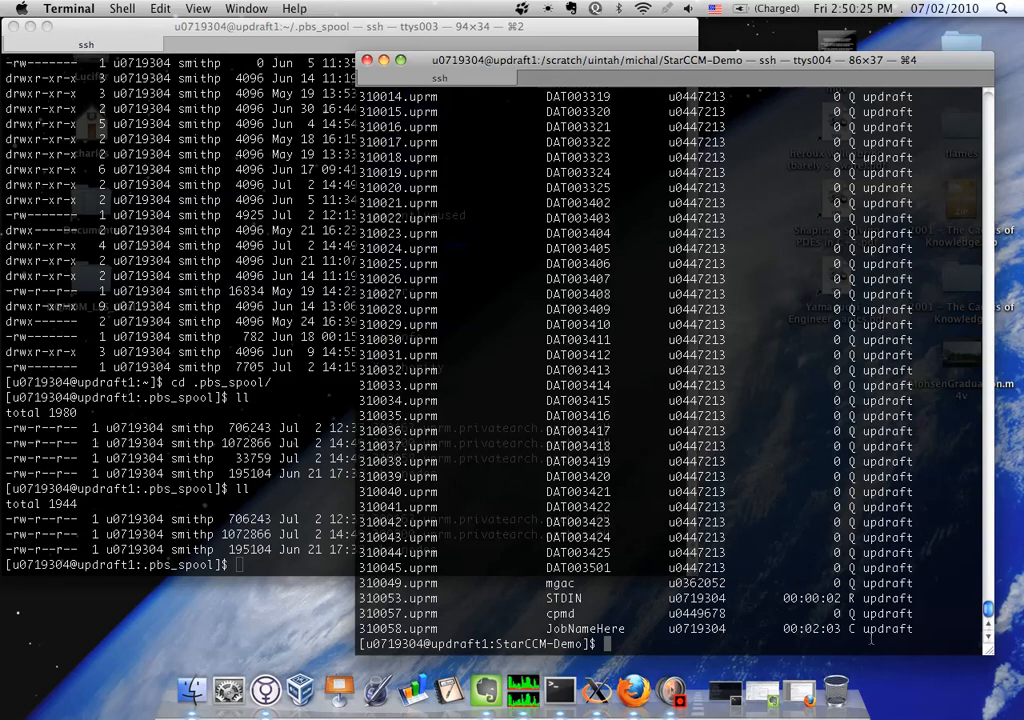
pyautogui.write('qstat')
pyautogui.press('Return')
# List the StarCCM-Demo folder's files, open JobNameHere.o310058 in nedit and enlarge the editor window
pyautogui.write('ll')
pyautogui.press('Return')
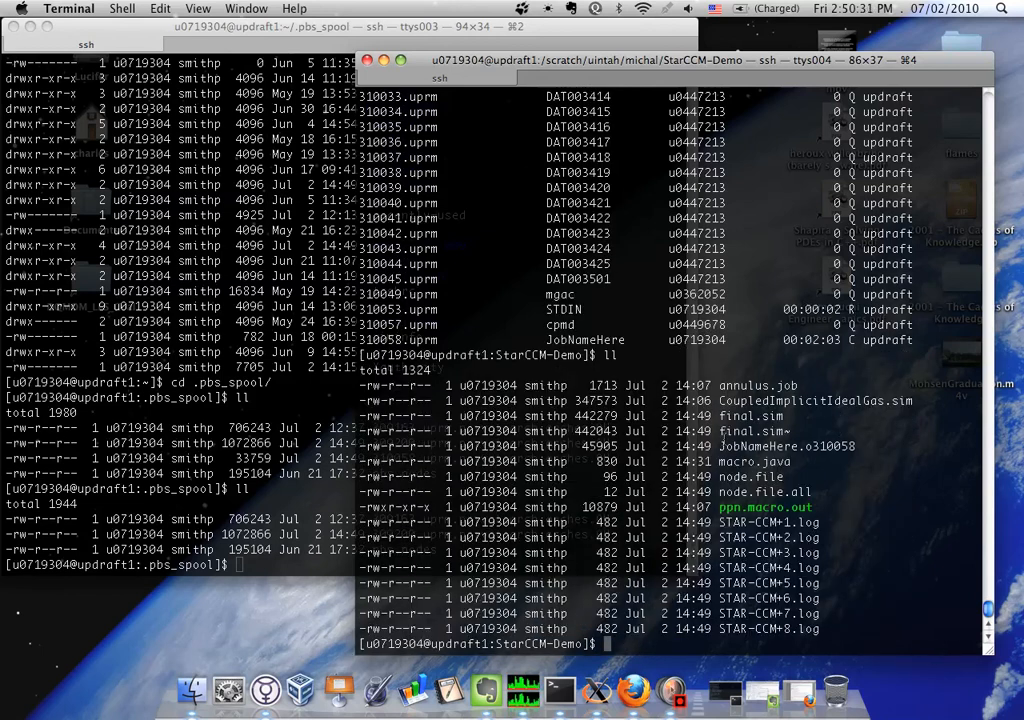
pyautogui.moveTo(719, 446); pyautogui.dragTo(858, 449)
pyautogui.press('super+c')
pyautogui.write('nedit J')
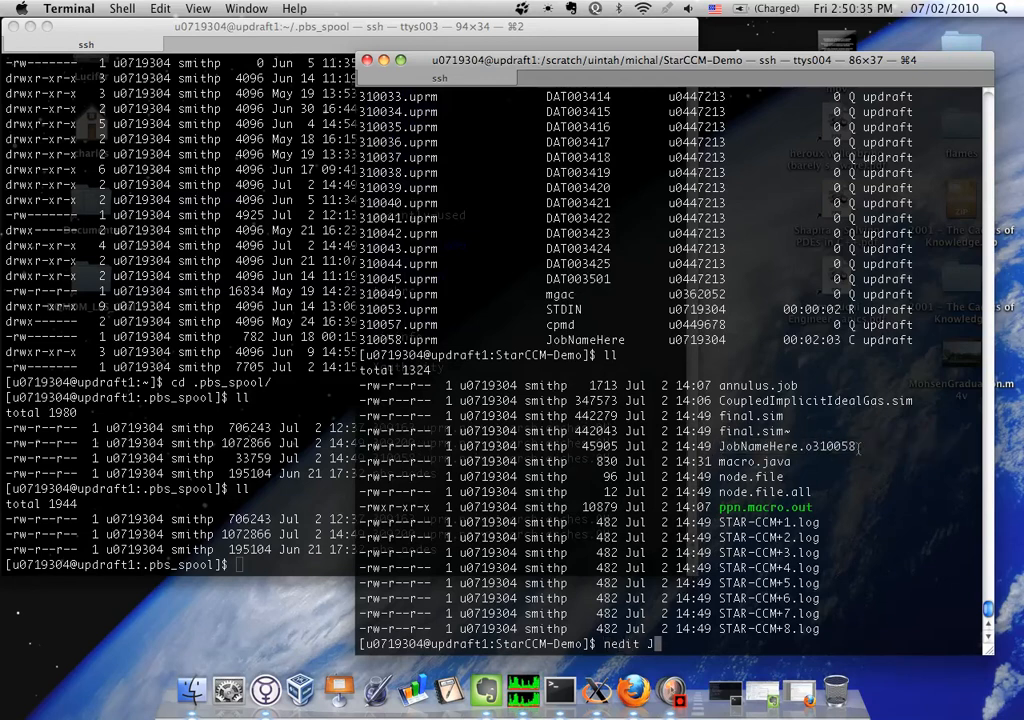
pyautogui.press('super+v')
pyautogui.press('Return')
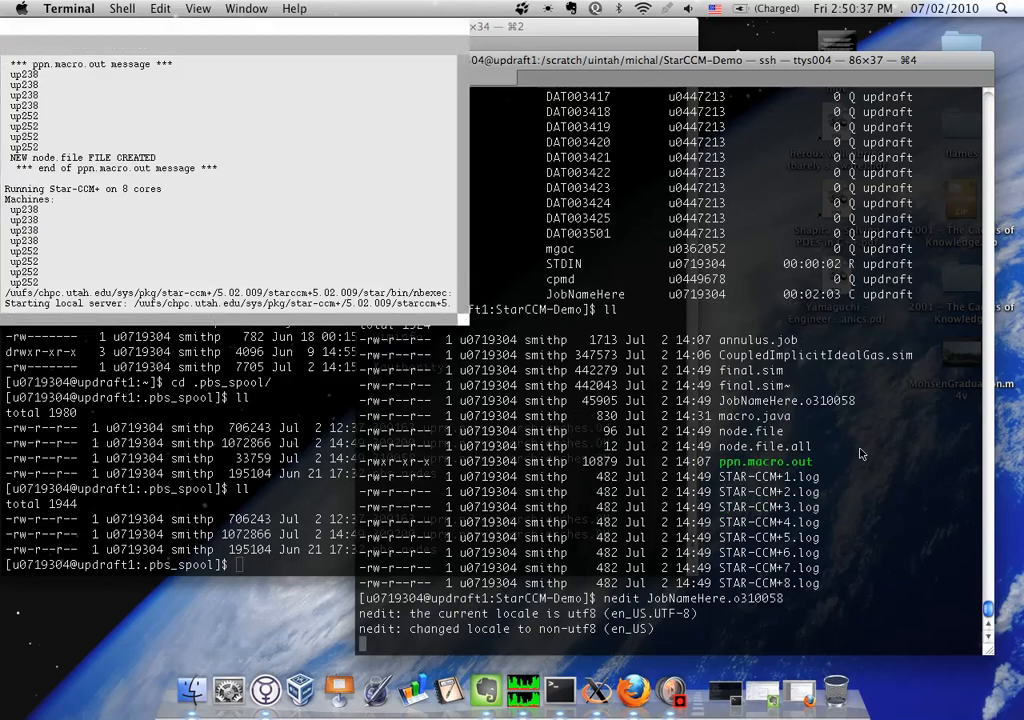
pyautogui.moveTo(465, 328); pyautogui.dragTo(757, 574)
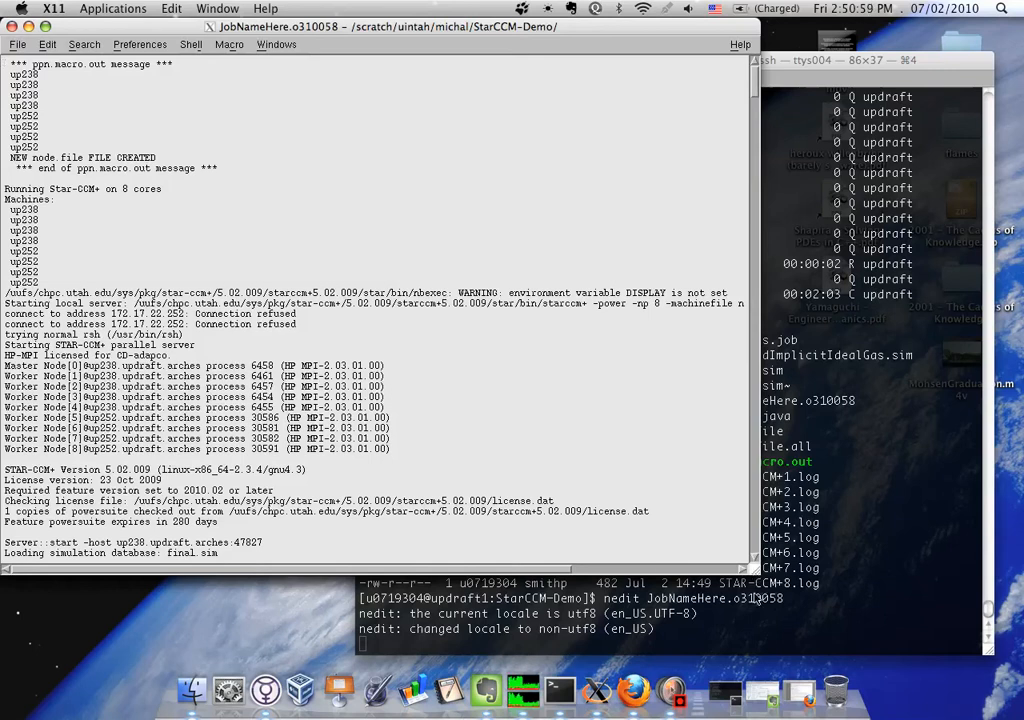
# Examine the node list in the ppn.macro.out message and the line stating the number of cores Star-CCM+ runs on
pyautogui.scroll(-15, 580, 488)
pyautogui.scroll(7, 580, 488)
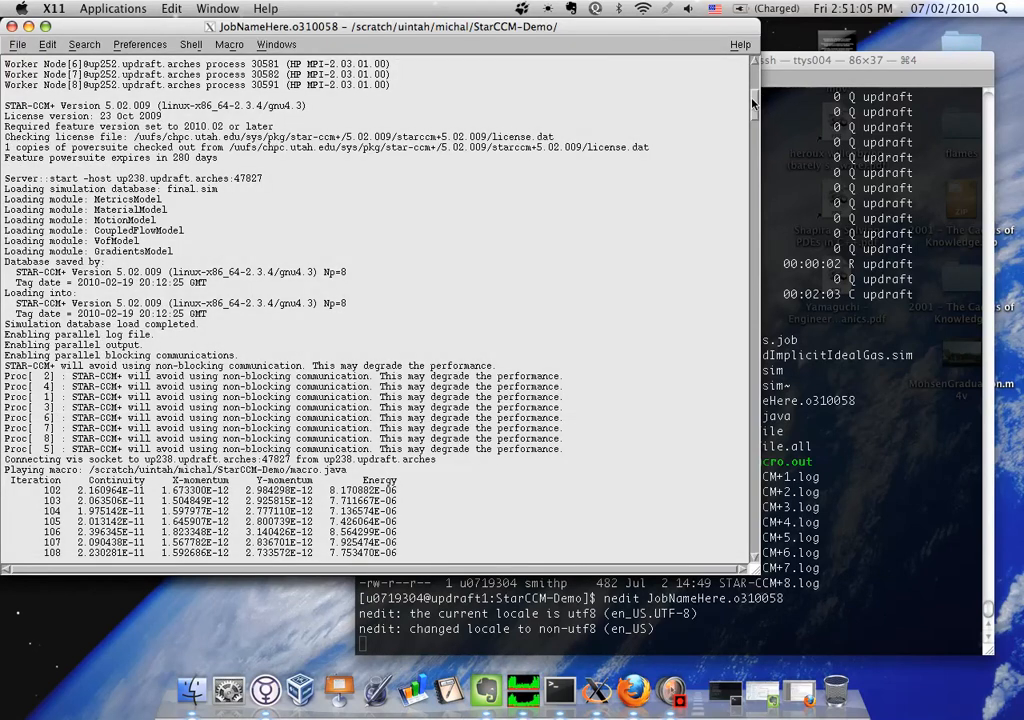
pyautogui.moveTo(754, 100); pyautogui.dragTo(754, 78)
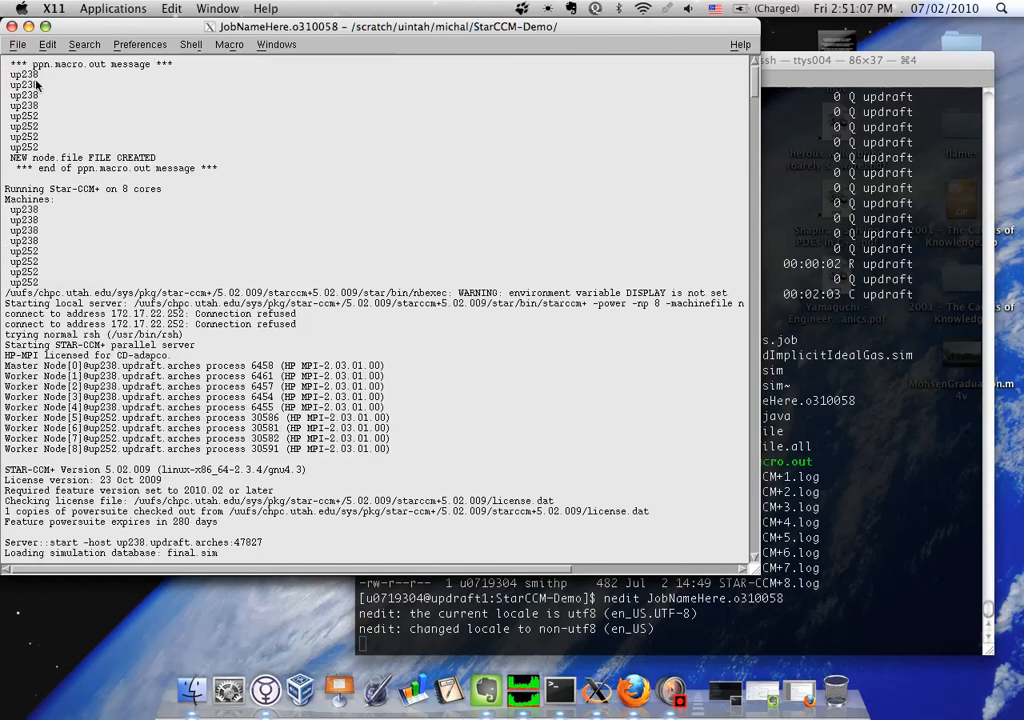
pyautogui.moveTo(11, 75); pyautogui.dragTo(103, 150)
pyautogui.click(14, 118)
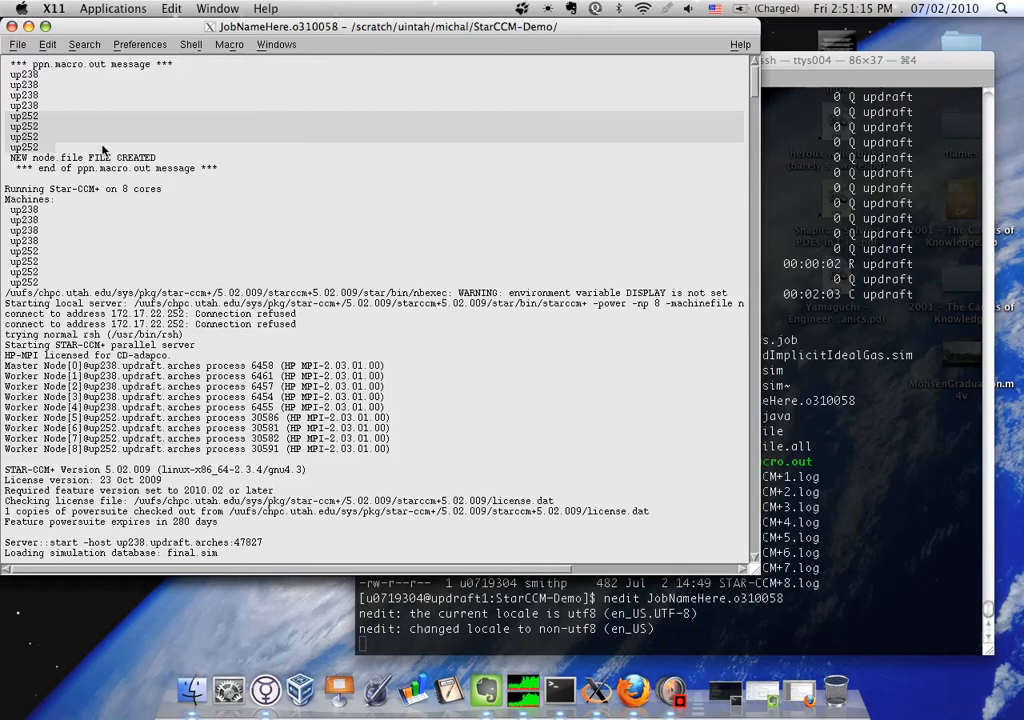
pyautogui.click(6, 192)
pyautogui.click(163, 191)
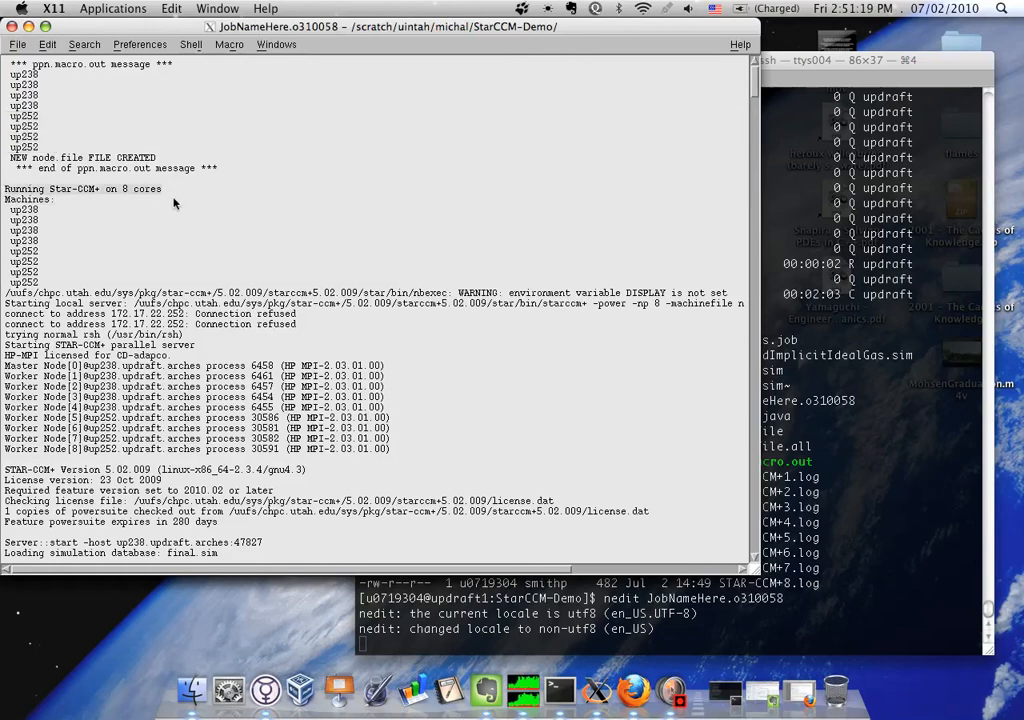
# Read through the log's startup messages, iteration residuals and the auto save entries for final.sim
pyautogui.scroll(-15, 173, 203)
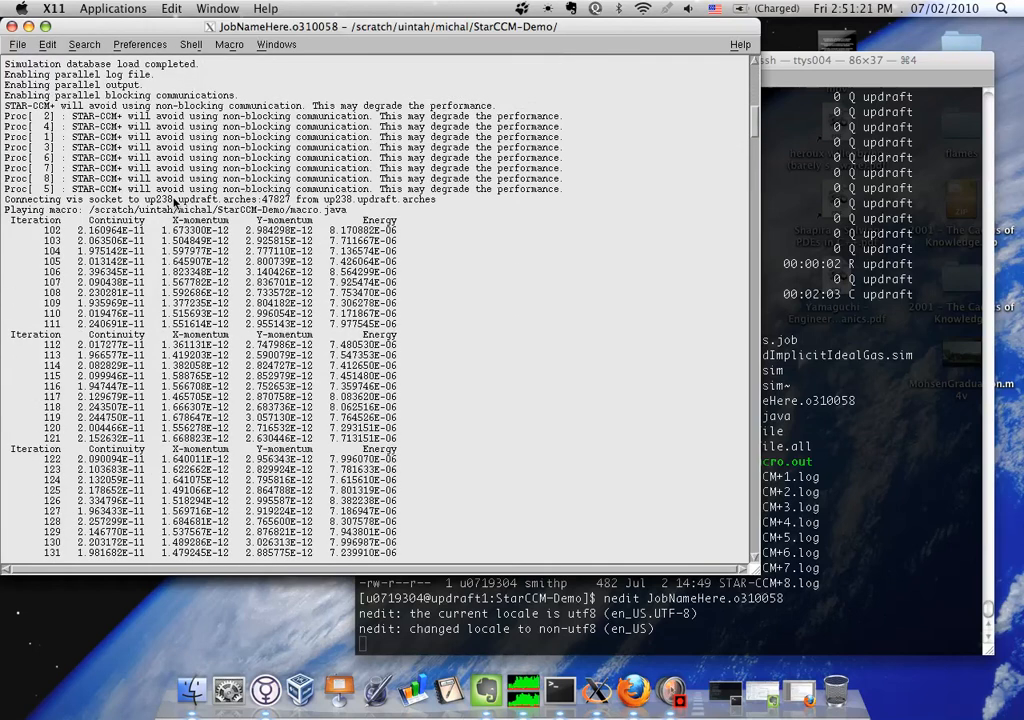
pyautogui.scroll(12, 173, 203)
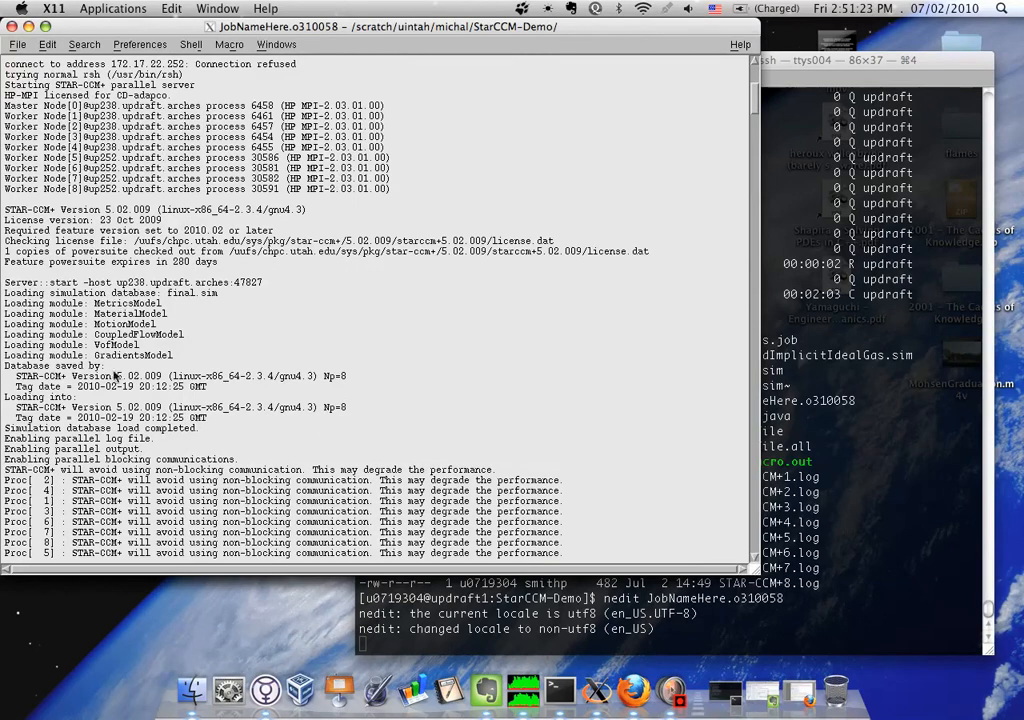
pyautogui.scroll(-12, 170, 362)
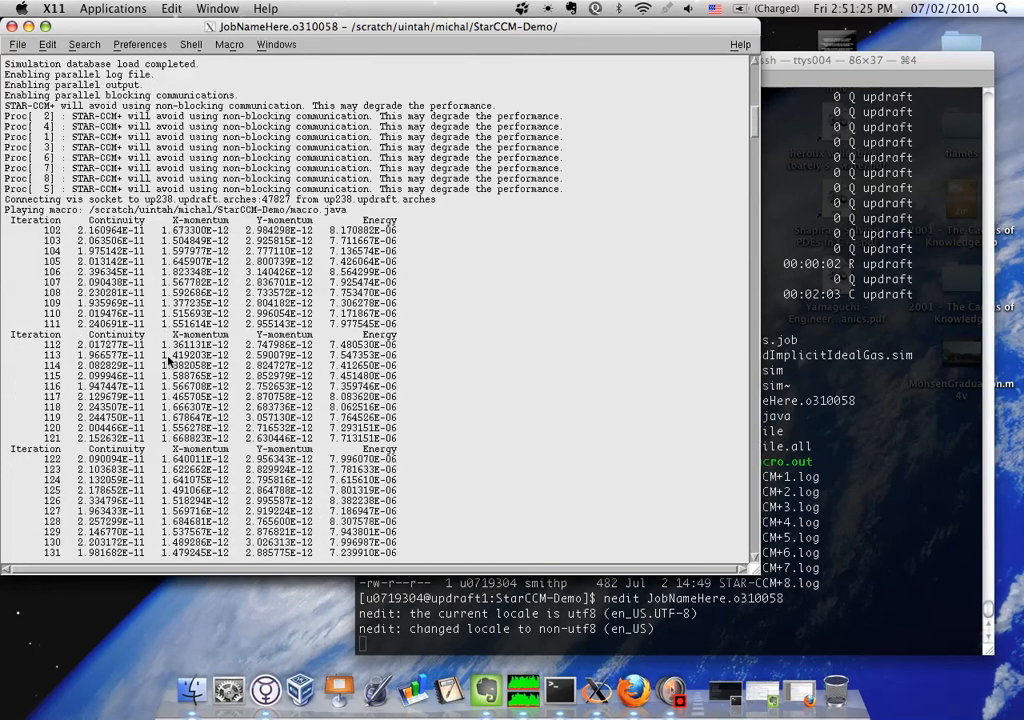
pyautogui.scroll(-7, 232, 263)
pyautogui.scroll(-10, 232, 263)
pyautogui.scroll(-17, 232, 263)
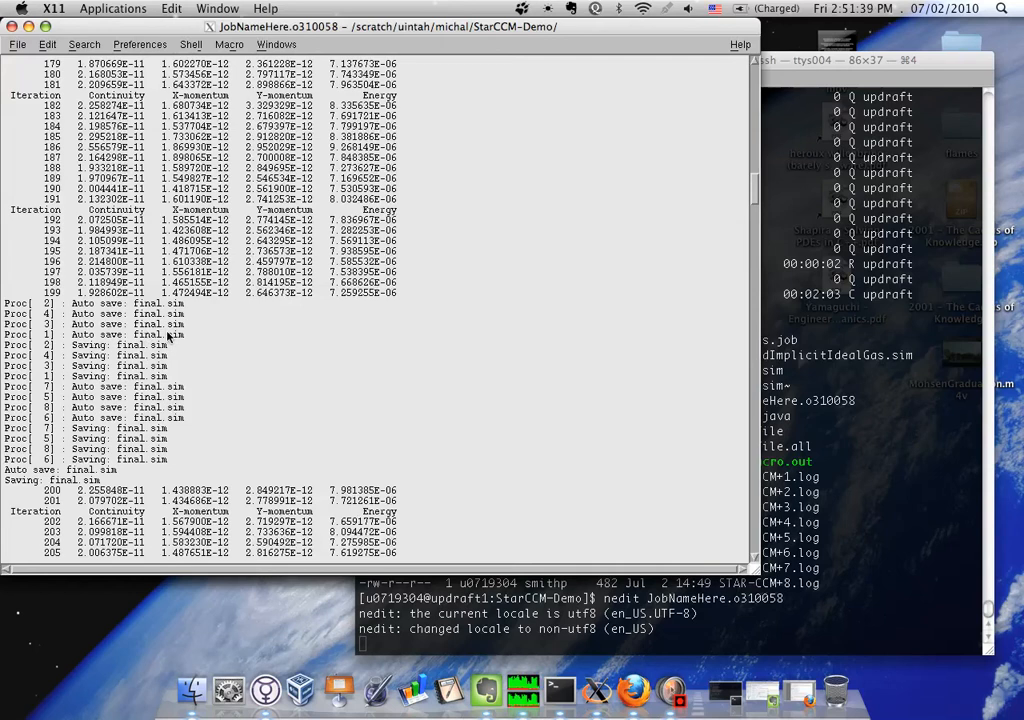
pyautogui.scroll(-15, 168, 337)
pyautogui.scroll(-20, 168, 337)
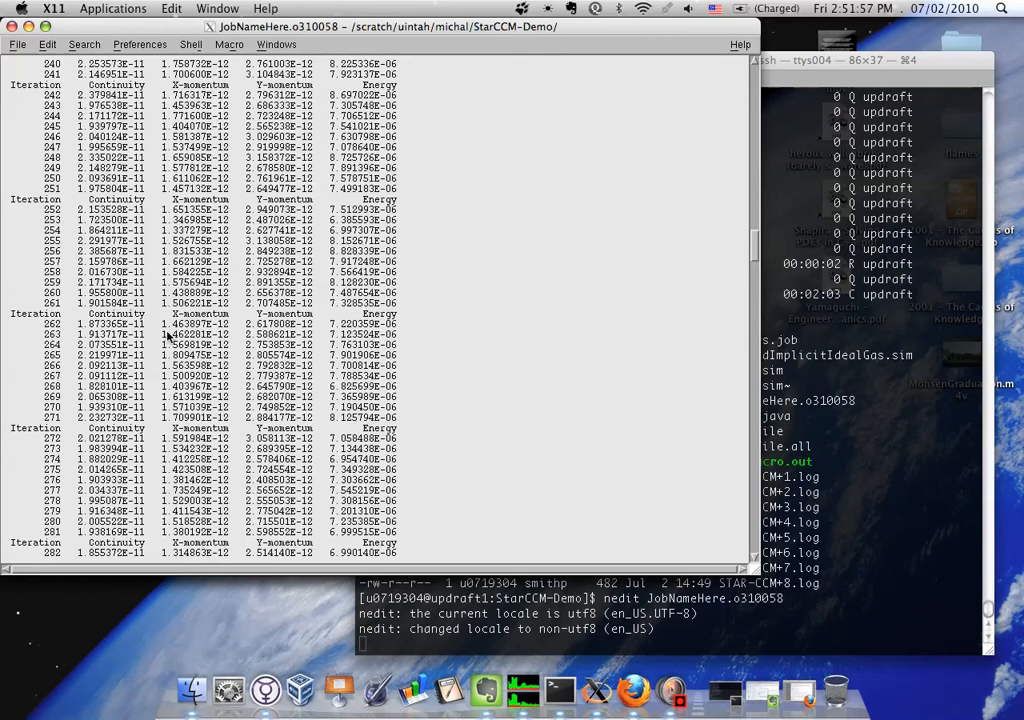
pyautogui.scroll(-4, 168, 335)
pyautogui.scroll(-5, 168, 335)
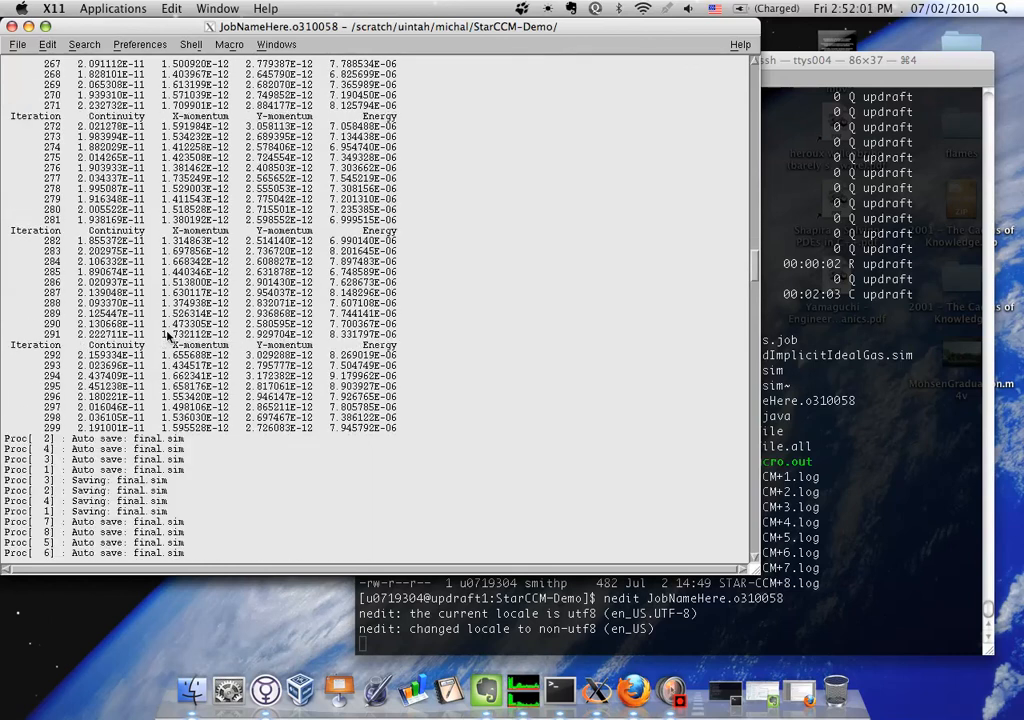
pyautogui.scroll(-6, 168, 335)
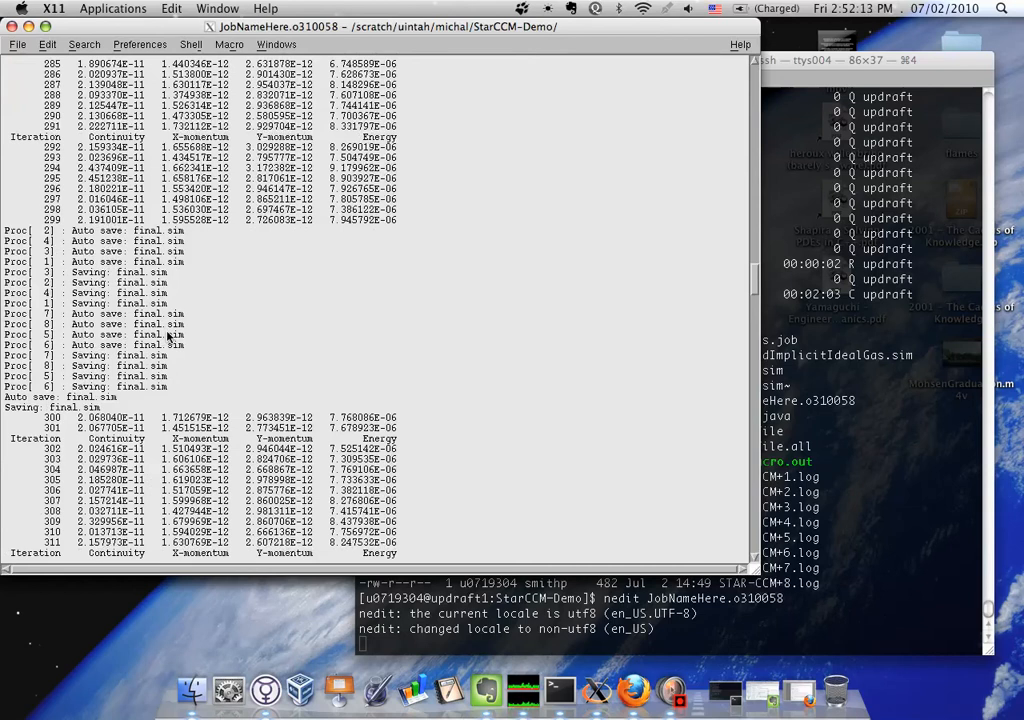
# Read the job output to its end, highlight the last Saving line for final.sim, and exit nedit
pyautogui.scroll(-20, 168, 337)
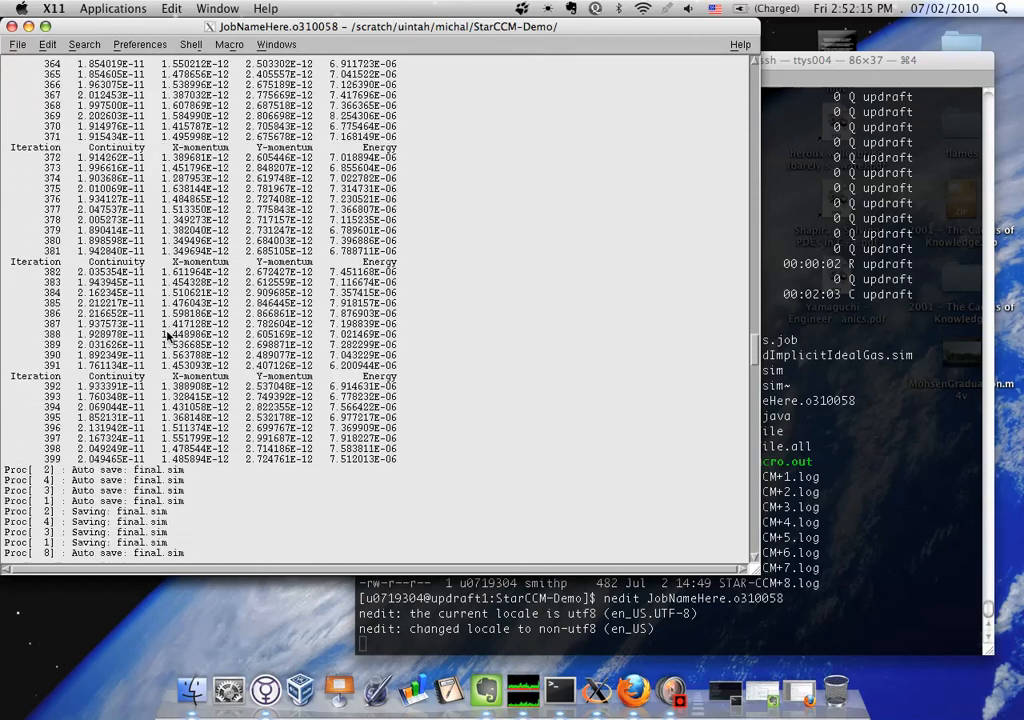
pyautogui.scroll(-13, 168, 337)
pyautogui.scroll(-15, 168, 337)
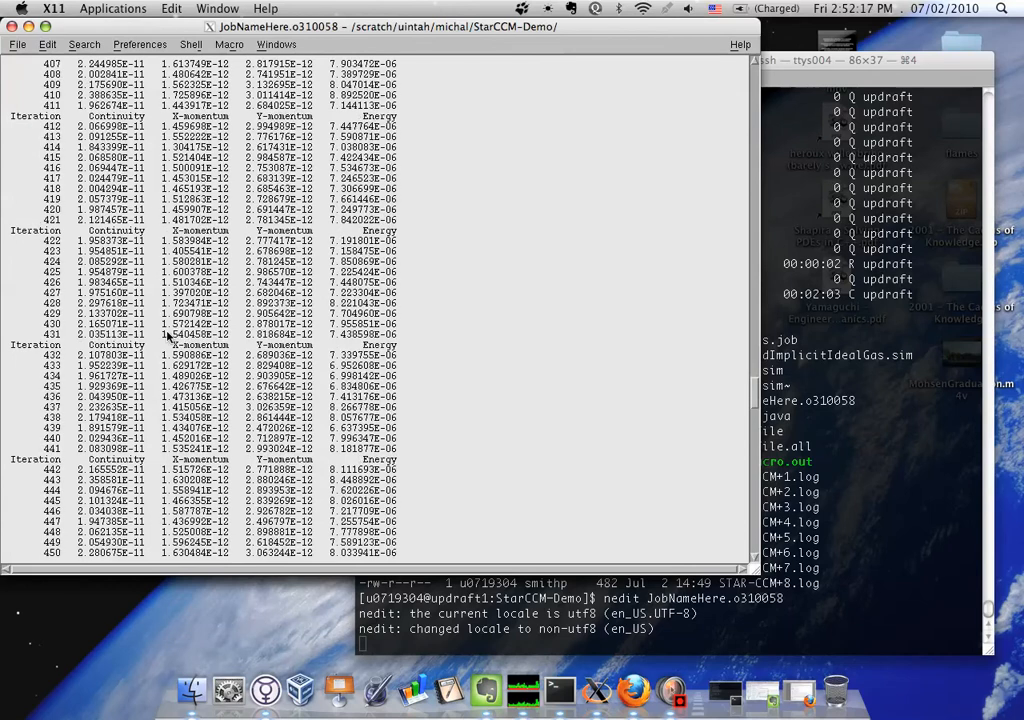
pyautogui.scroll(-20, 168, 337)
pyautogui.scroll(-1, 168, 337)
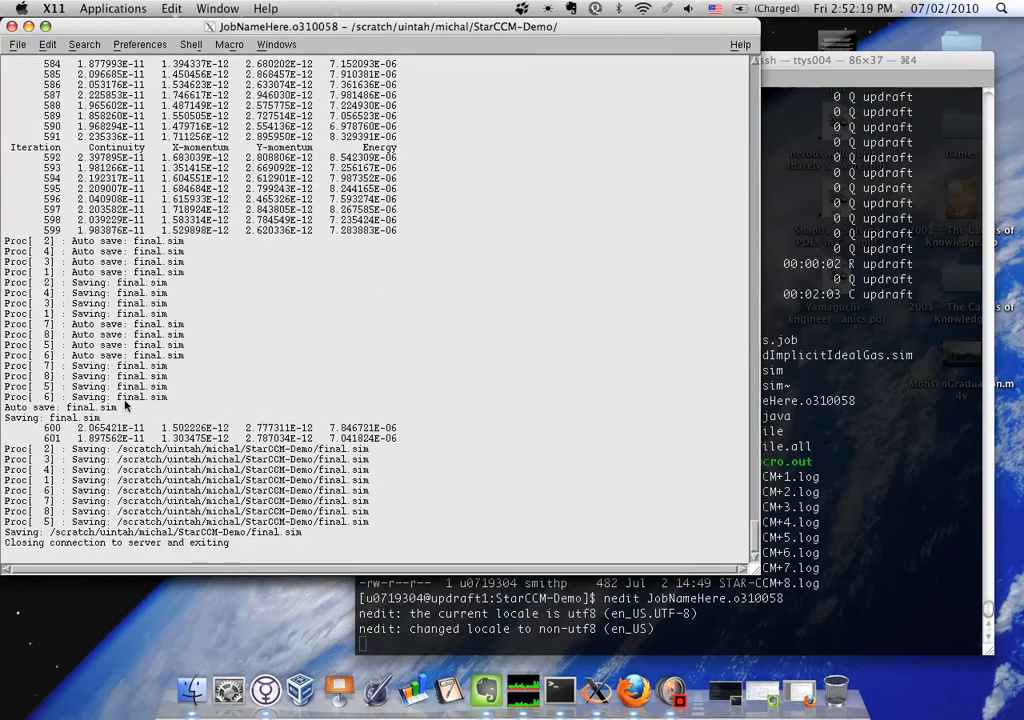
pyautogui.moveTo(315, 532); pyautogui.dragTo(3, 531)
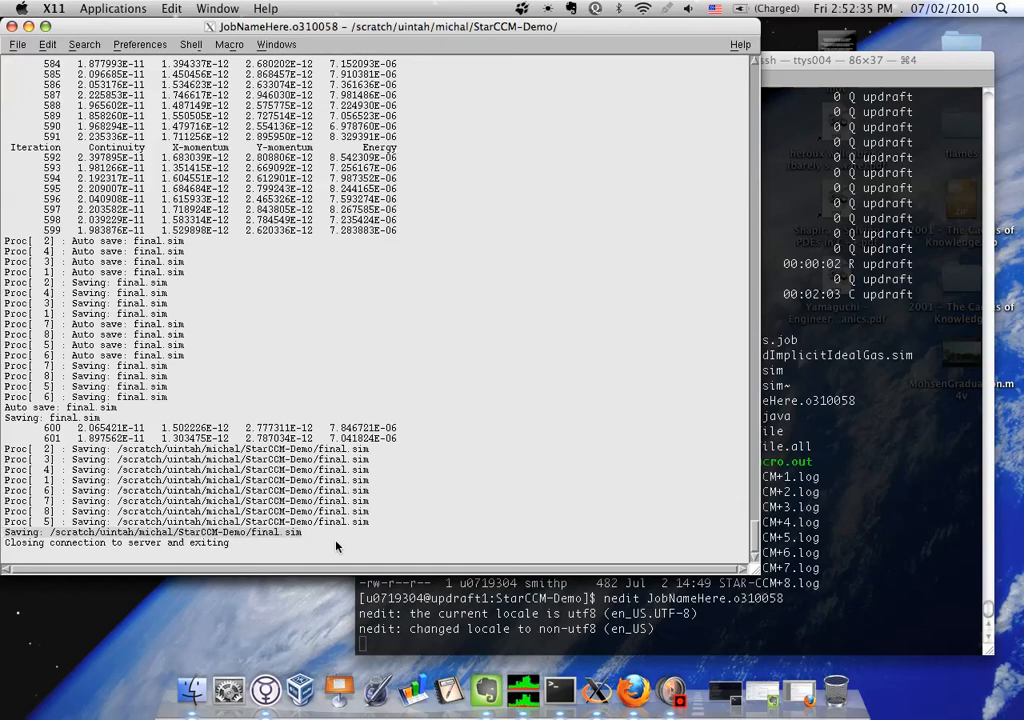
pyautogui.click(14, 46)
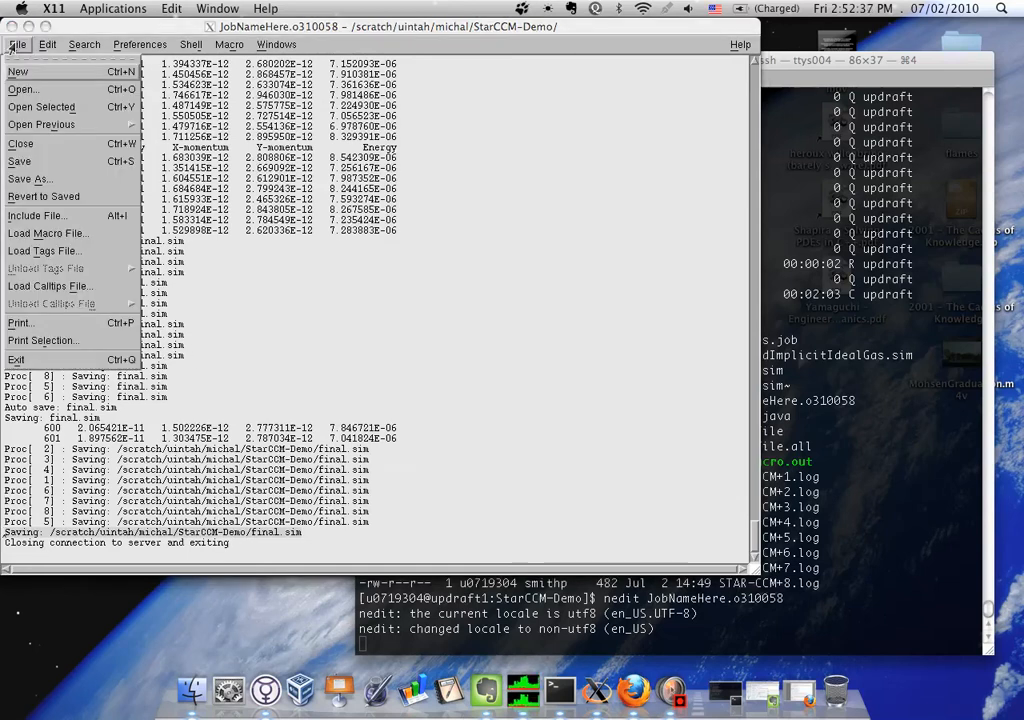
pyautogui.click(40, 359)
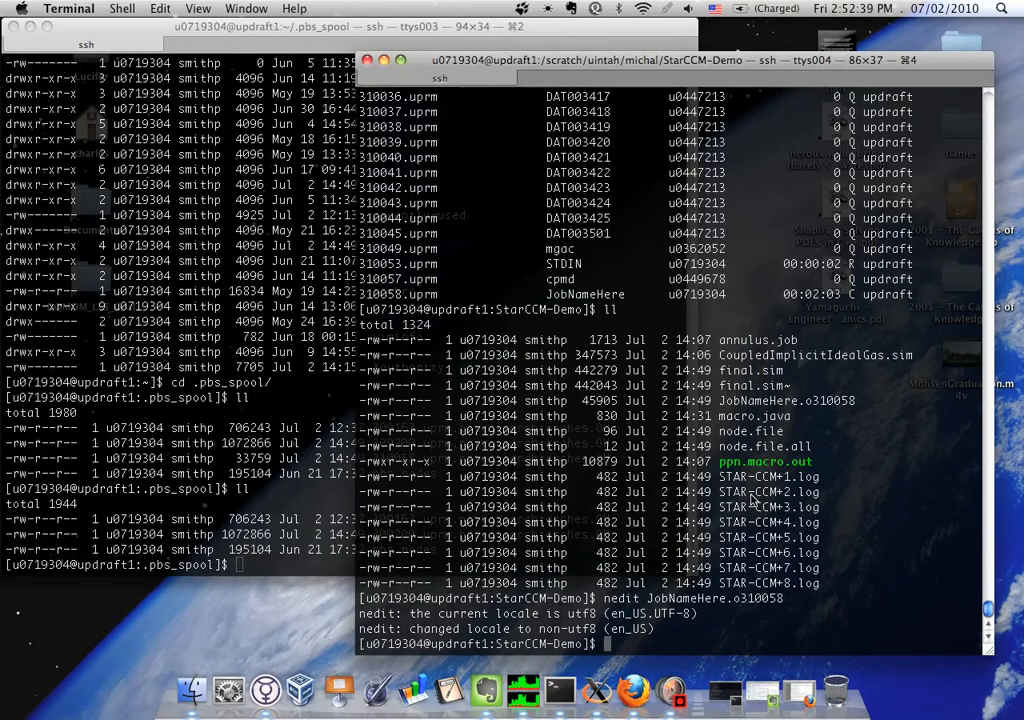
# List the files in the StarCCM-Demo folder again to review the simulation's output
pyautogui.write('ll')
pyautogui.press('Return')
pyautogui.write('cp')
pyautogui.press('BackSpace')
pyautogui.press('BackSpace')
pyautogui.press('BackSpace')
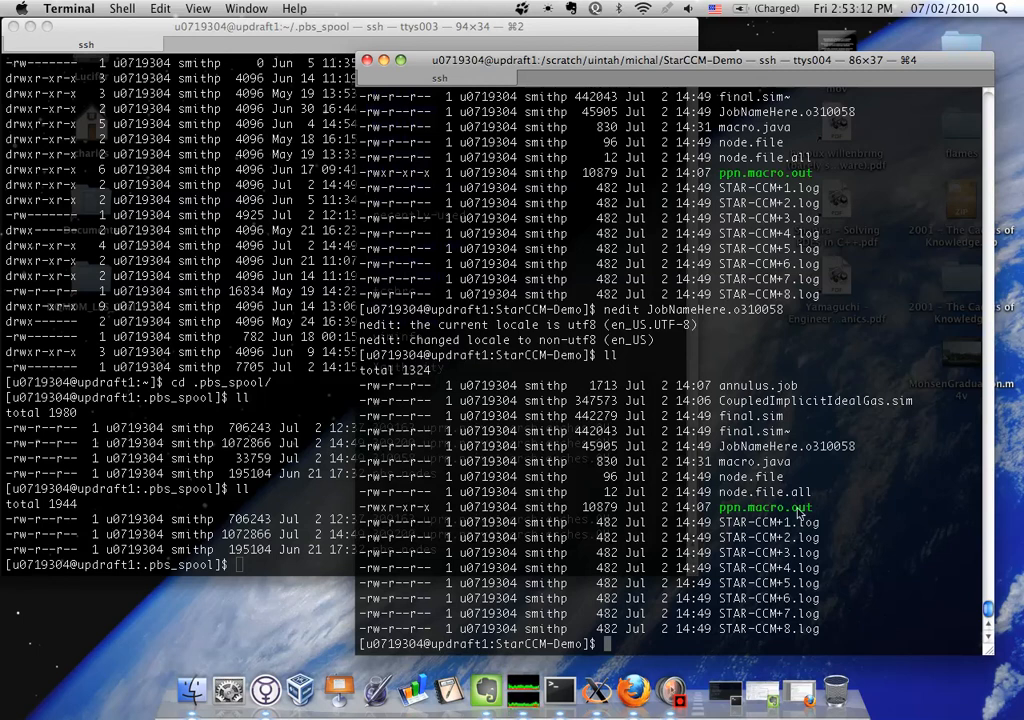
pyautogui.write('ll')
pyautogui.press('Return')
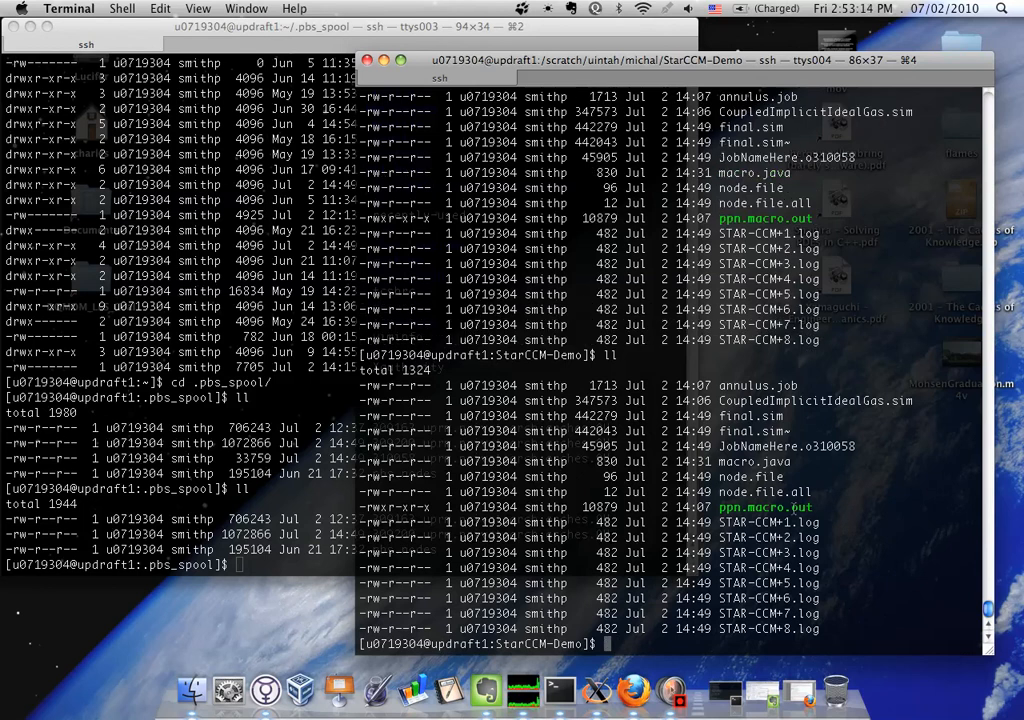
# Open macro.java in nedit and enlarge the editor window to show the full code
pyautogui.write('nedit macro.java')
pyautogui.press('Return')
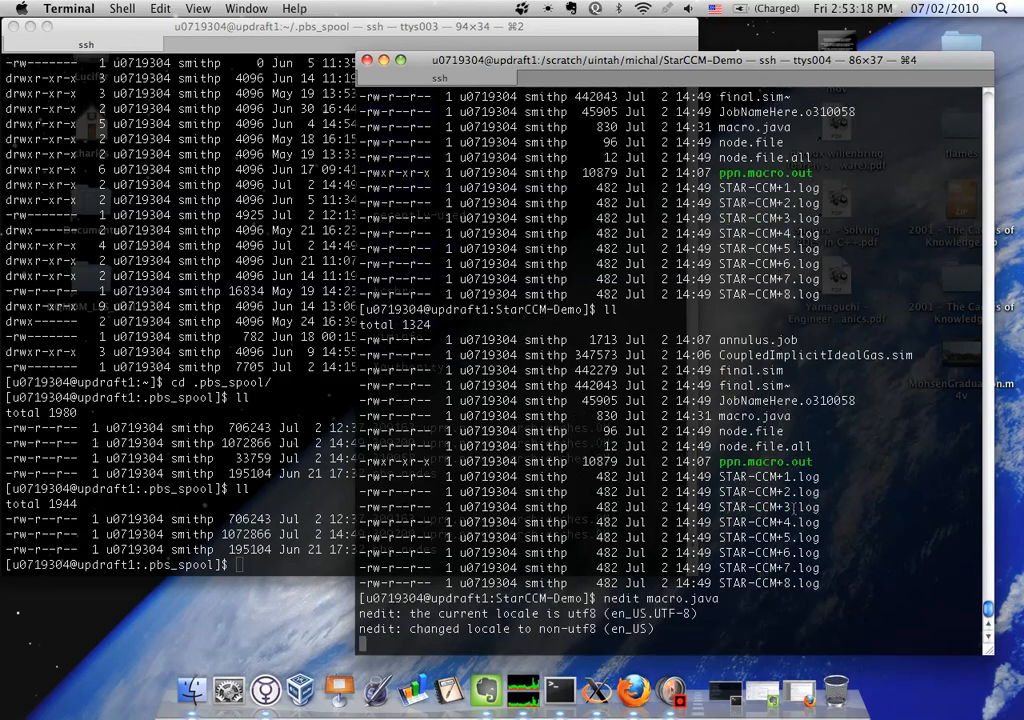
pyautogui.moveTo(466, 325); pyautogui.dragTo(998, 472)
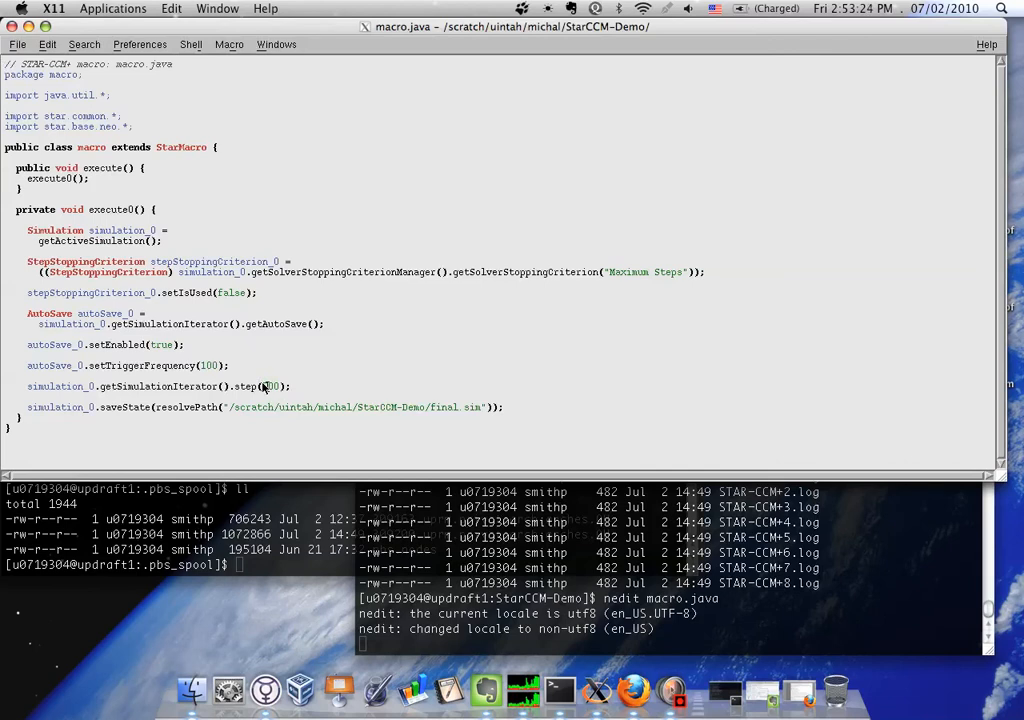
# Change the argument of getSimulationIterator().step in the macro to 2000
pyautogui.press('Delete')
pyautogui.write('1')
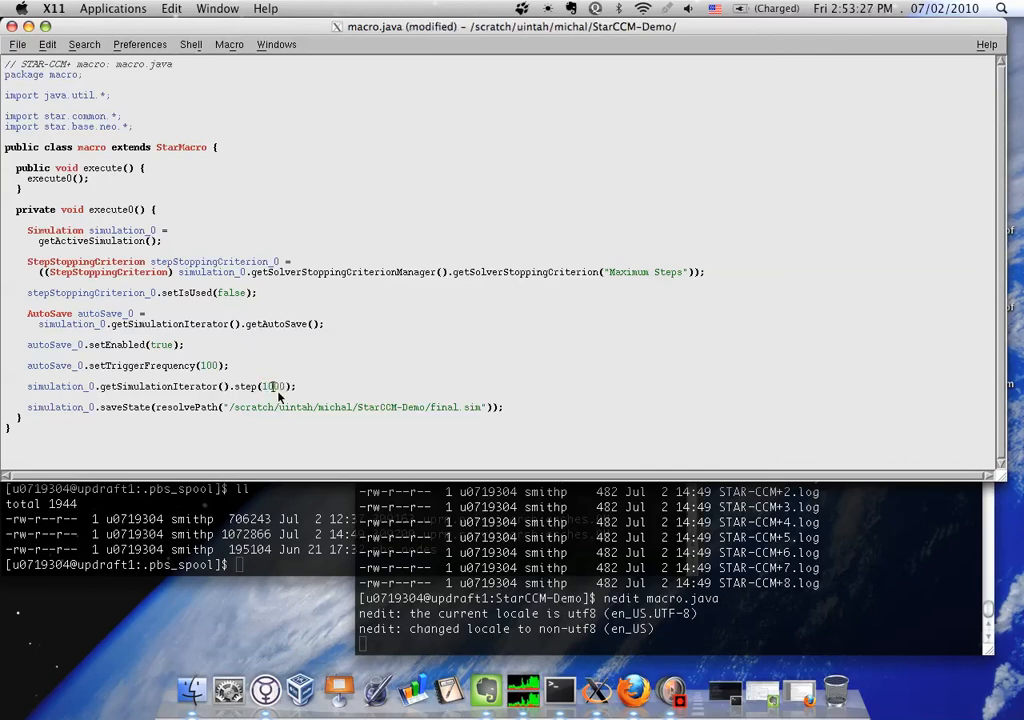
pyautogui.write('0')
pyautogui.press('BackSpace')
pyautogui.press('BackSpace')
pyautogui.write('22')
pyautogui.press('BackSpace')
pyautogui.write('0')
# Set the autoSave_0 trigger frequency in the macro to 200
pyautogui.click(205, 366)
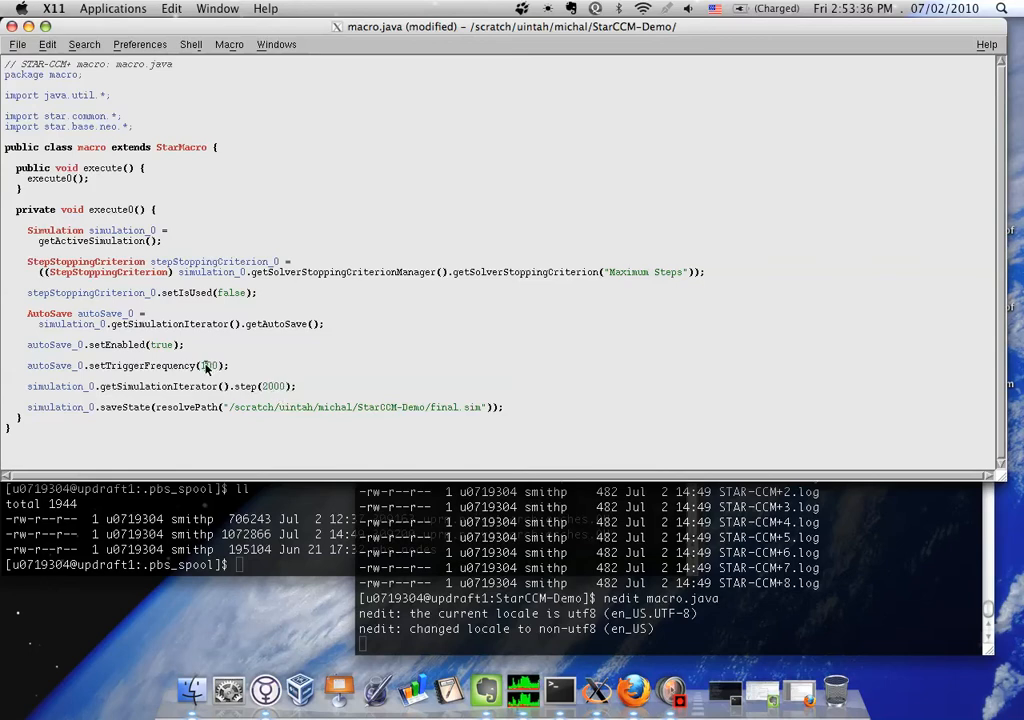
pyautogui.press('BackSpace')
pyautogui.write('2')
# Change the saveState file name in the macro to final-sim.sim, save macro.java and exit the editor
pyautogui.write('-sim')
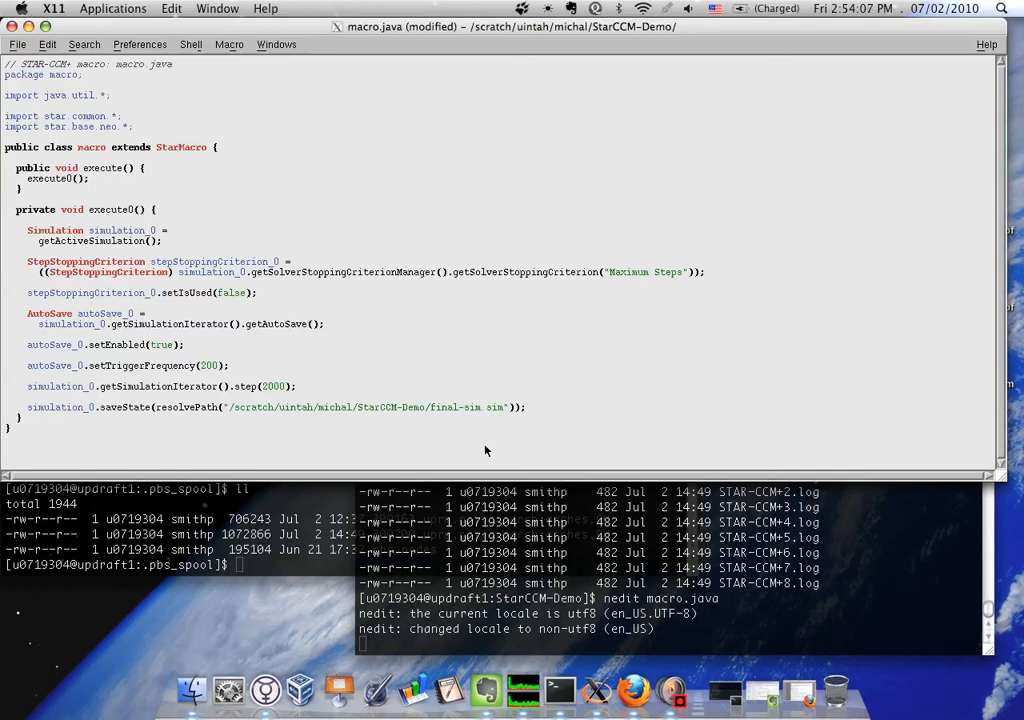
pyautogui.hotkey('ctrl', 's')
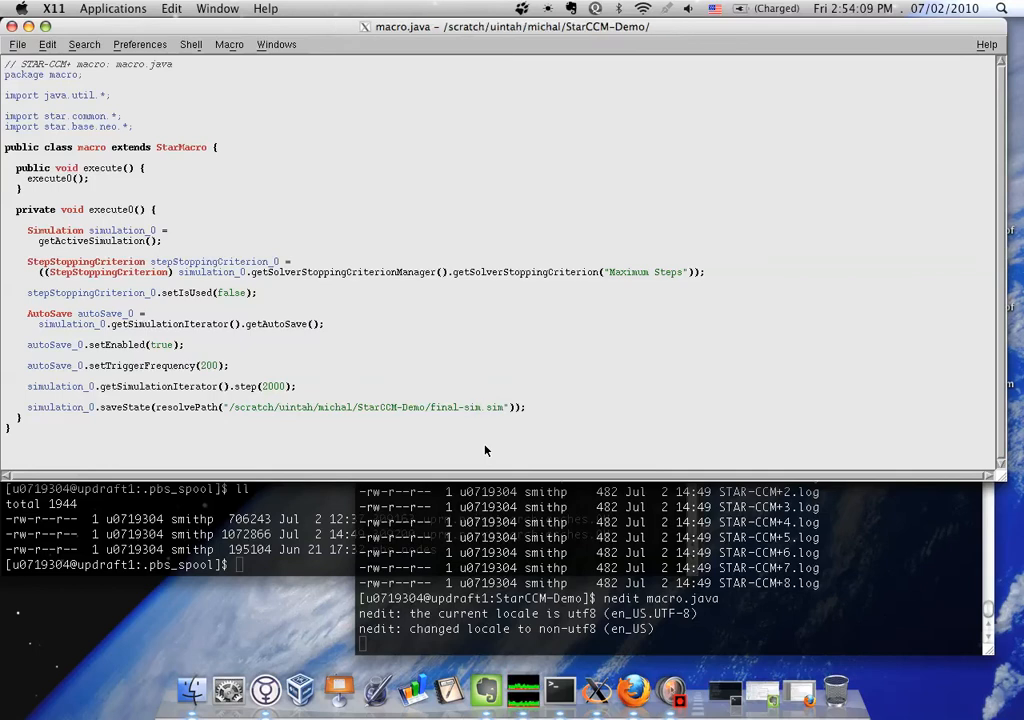
pyautogui.click(17, 45)
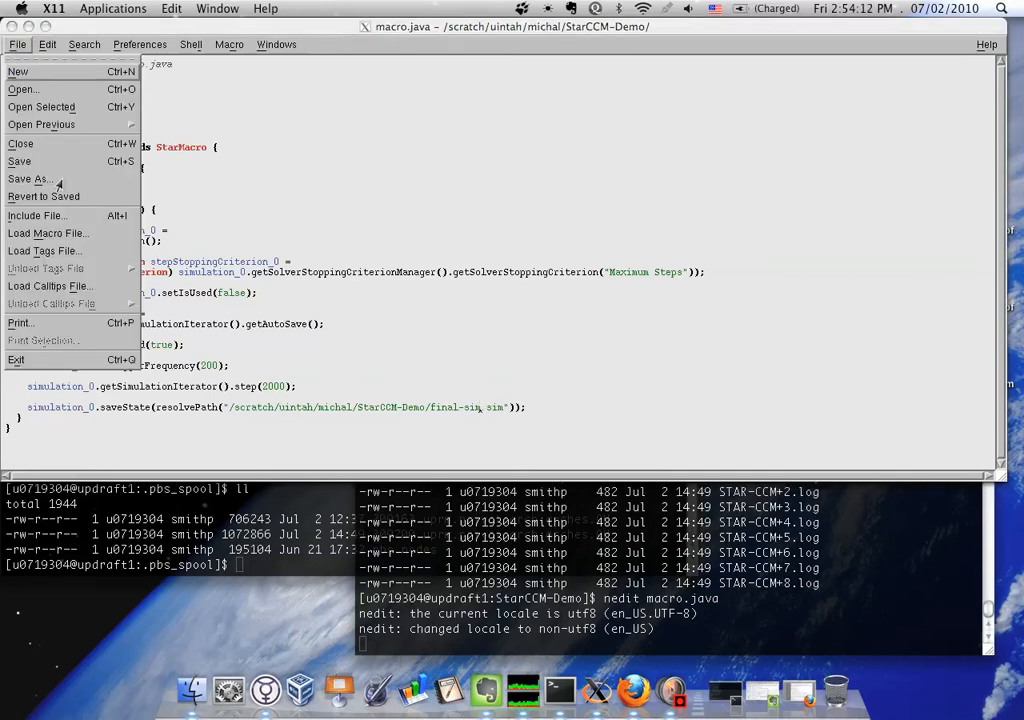
pyautogui.click(70, 359)
# Copy final.sim to a new file named final-sim.sim in the StarCCM-Demo folder
pyautogui.write('ned')
pyautogui.press('BackSpace')
pyautogui.press('BackSpace')
pyautogui.press('BackSpace')
pyautogui.write('cp ')
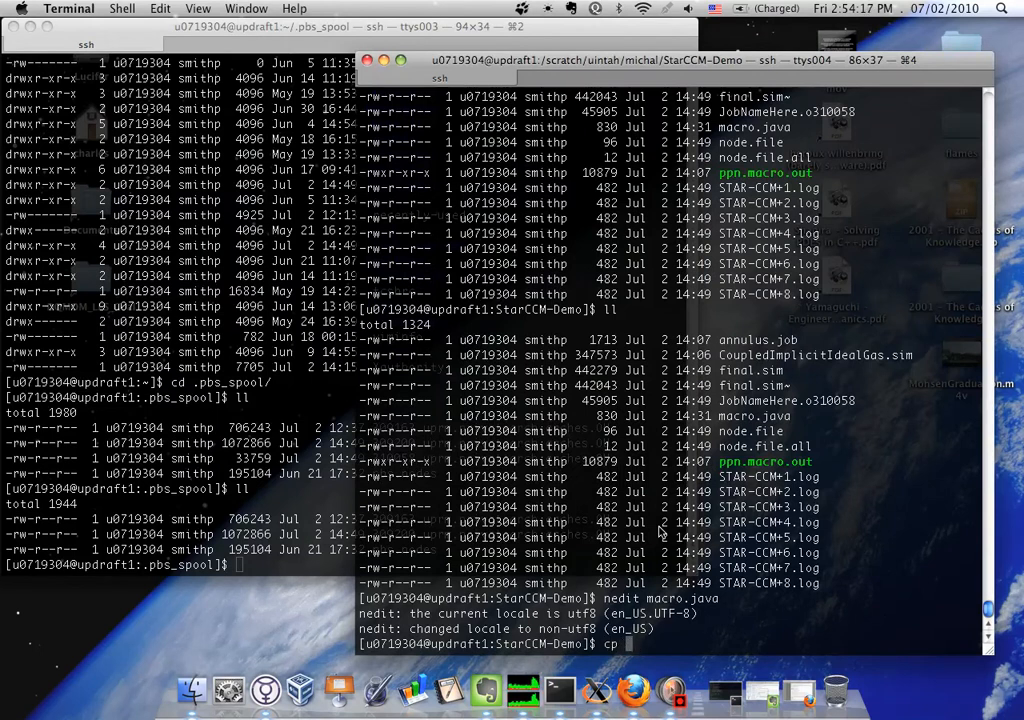
pyautogui.write('final.sim final.sim')
pyautogui.press('BackSpace')
pyautogui.press('BackSpace')
pyautogui.press('BackSpace')
pyautogui.press('BackSpace')
pyautogui.write('-sim')
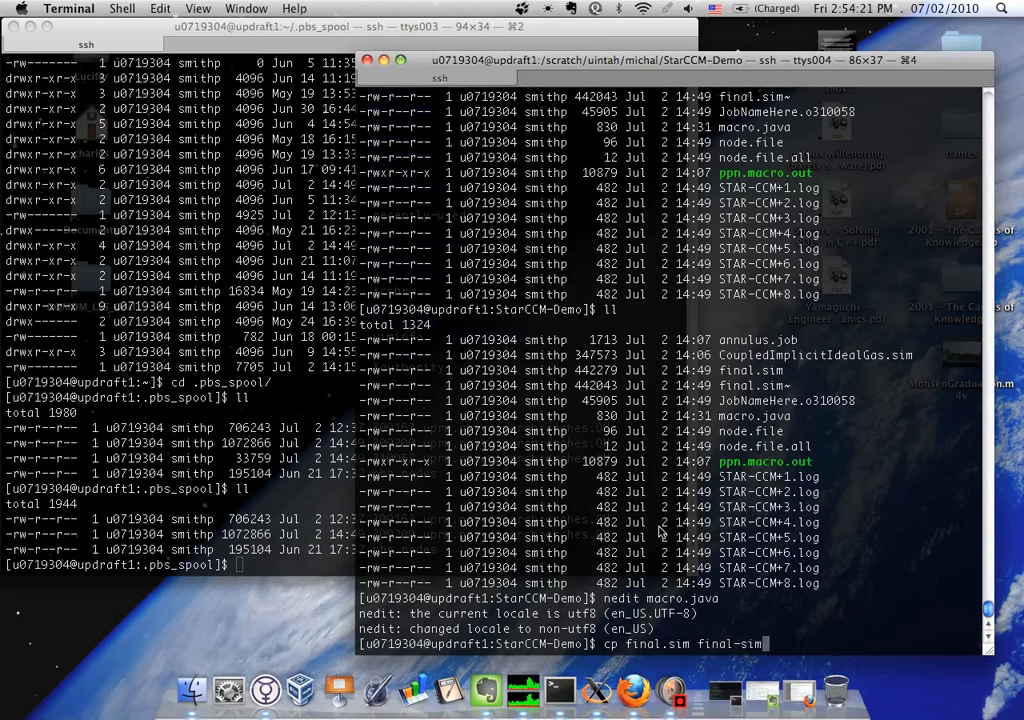
pyautogui.write('.cim')
pyautogui.press('Return')
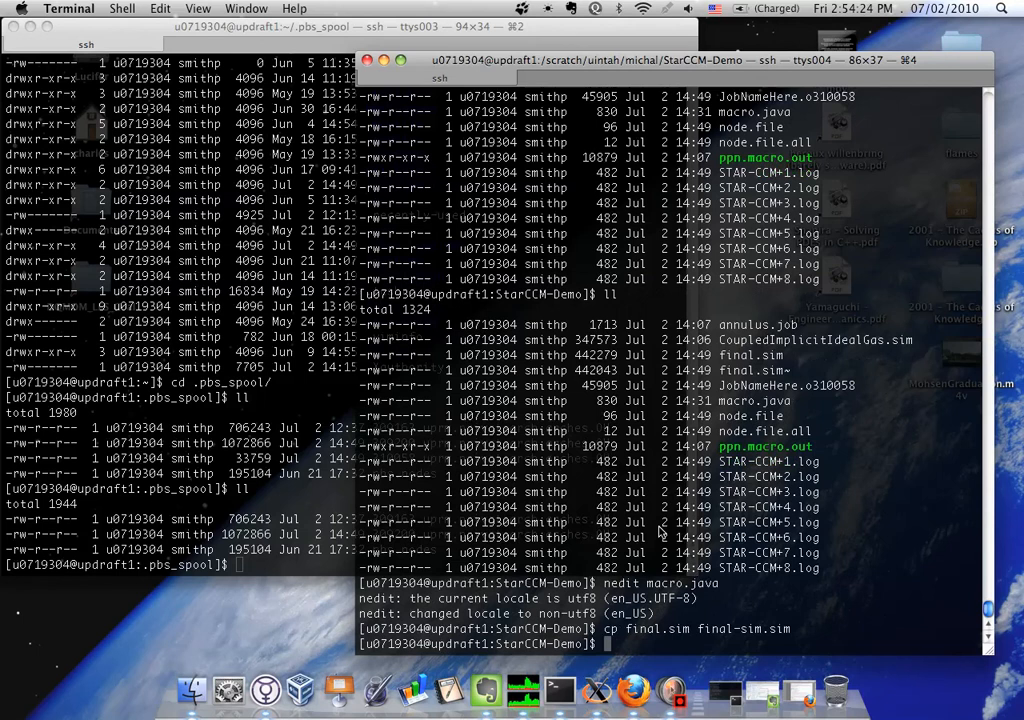
# Open the batch script annulus.job in nedit
pyautogui.write('nedit macro.java')
pyautogui.press('BackSpace')
pyautogui.press('BackSpace')
pyautogui.press('BackSpace')
pyautogui.press('BackSpace')
pyautogui.press('BackSpace')
pyautogui.press('BackSpace')
pyautogui.press('BackSpace')
pyautogui.press('BackSpace')
pyautogui.press('BackSpace')
pyautogui.press('BackSpace')
pyautogui.press('BackSpace')
pyautogui.press('BackSpace')
pyautogui.write('t an')
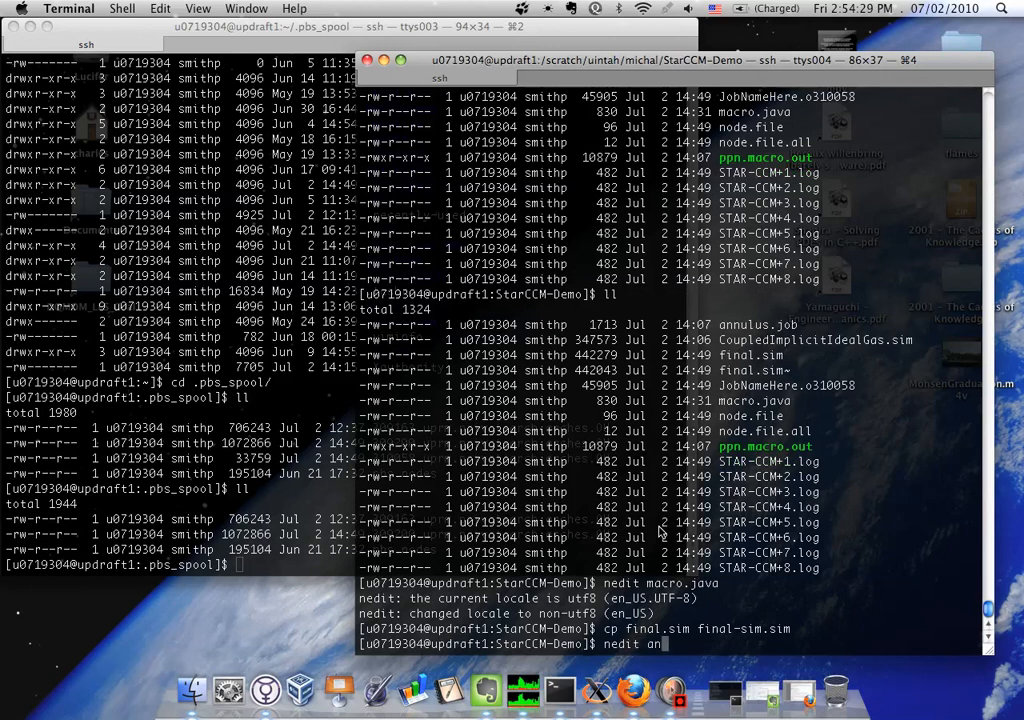
pyautogui.press('Tab')
pyautogui.press('Return')
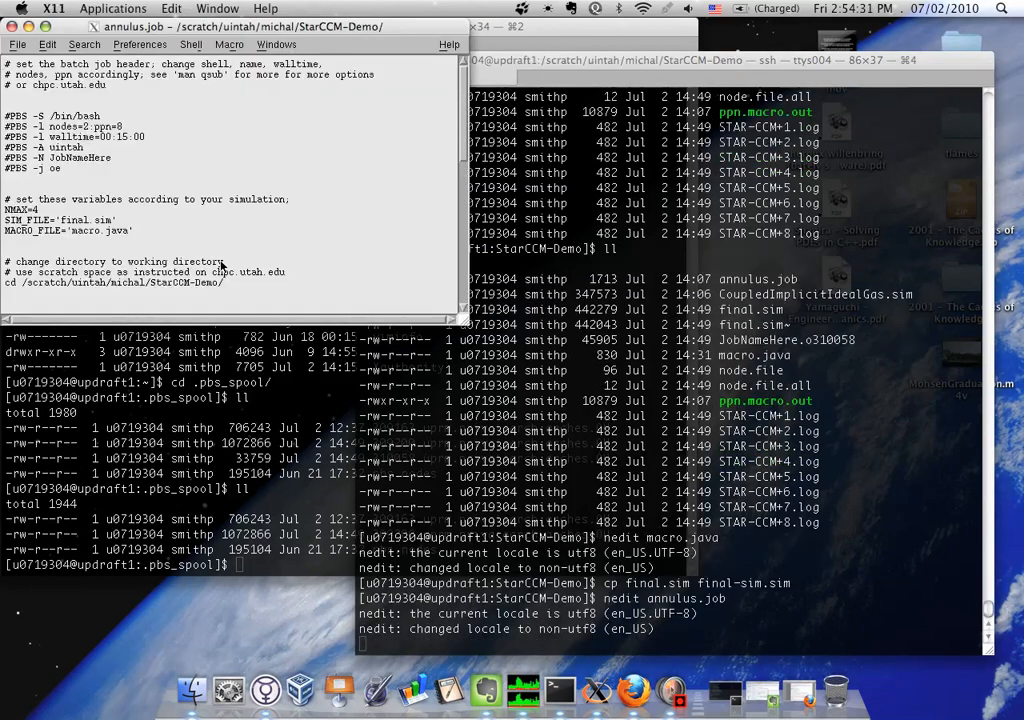
# Set SIM_FILE in annulus.job to 'final-sim.sim', save the script and exit the editor
pyautogui.click(88, 220)
pyautogui.write('-sim')
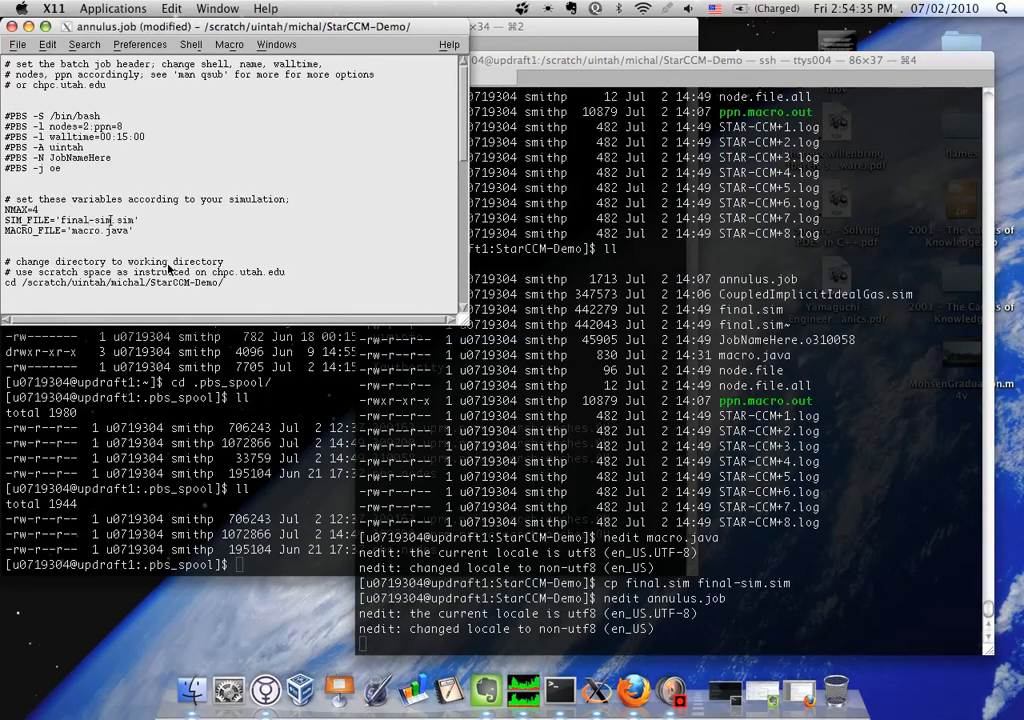
pyautogui.write('a')
pyautogui.press('BackSpace')
pyautogui.hotkey('ctrl', 's')
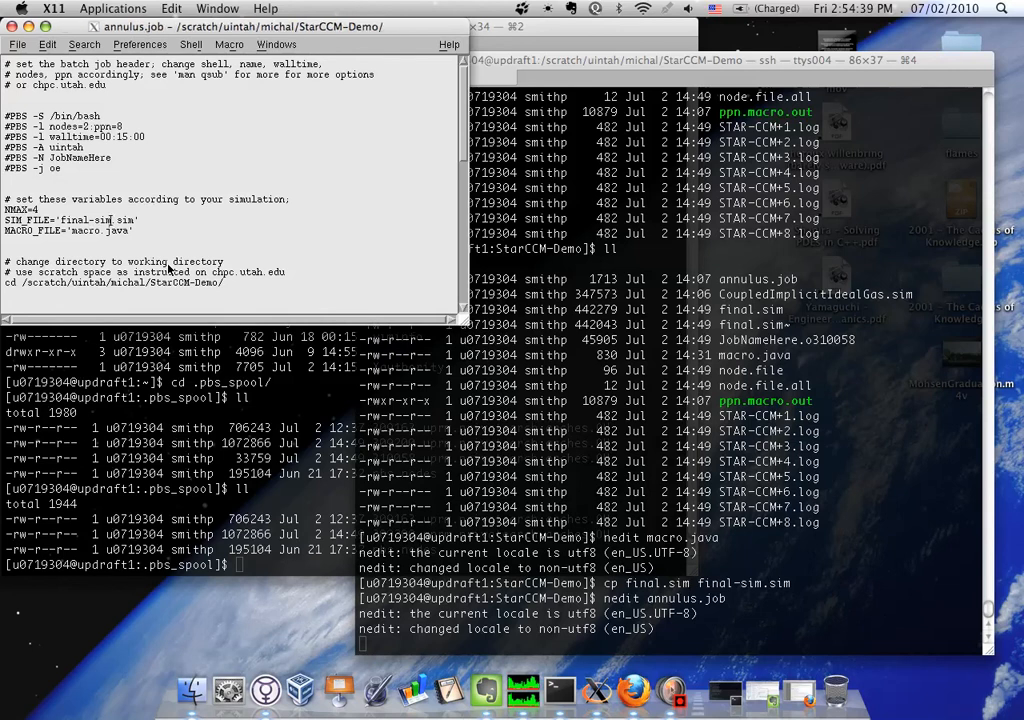
pyautogui.hotkey('ctrl', 'q')
# Check the queue with qstat and list the files in the StarCCM-Demo folder
pyautogui.click(577, 487)
pyautogui.write('ll')
pyautogui.press('Return')
pyautogui.write('qstat')
pyautogui.press('Return')
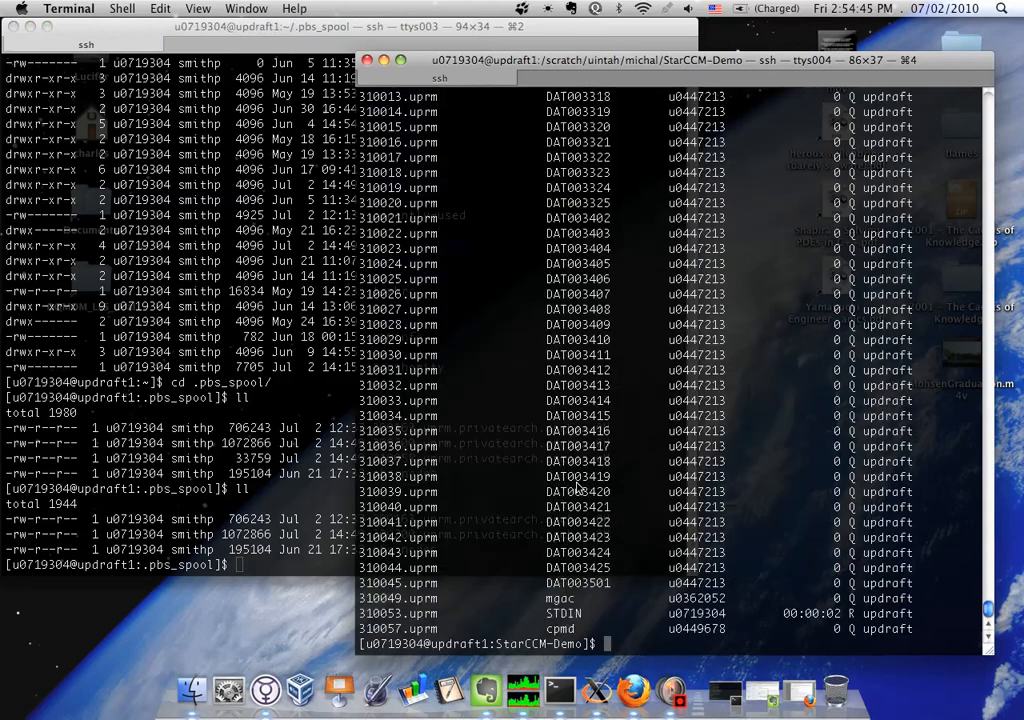
pyautogui.write('ll')
pyautogui.press('Return')
# Submit annulus.job to the batch queue with qsub
pyautogui.write('qsub -')
pyautogui.press('BackSpace')
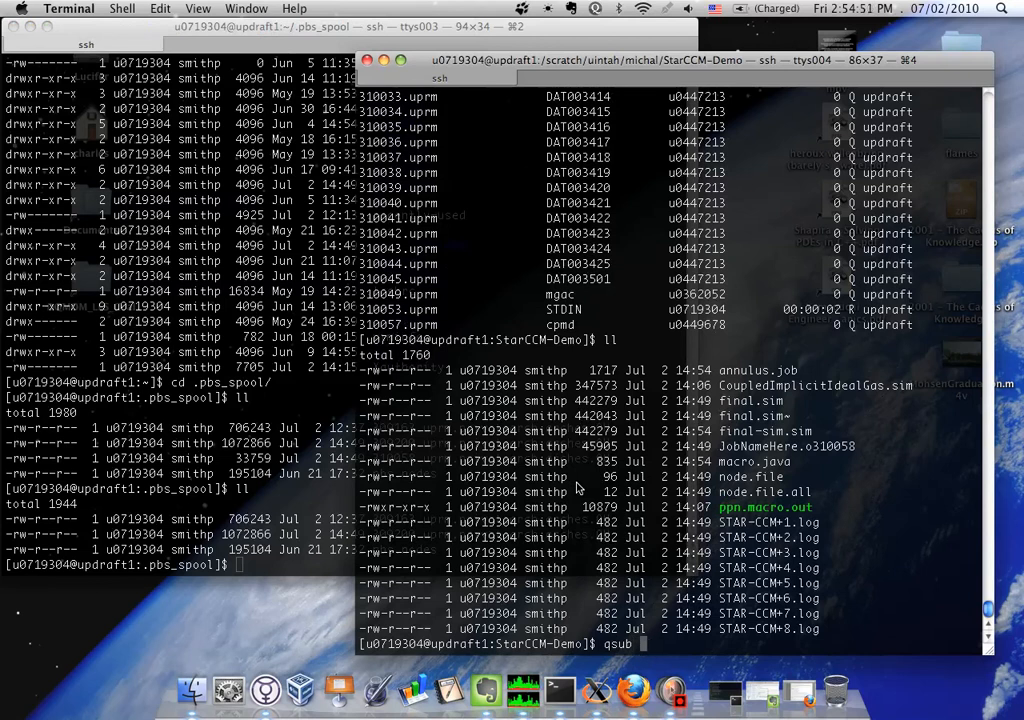
pyautogui.write('annulus.job')
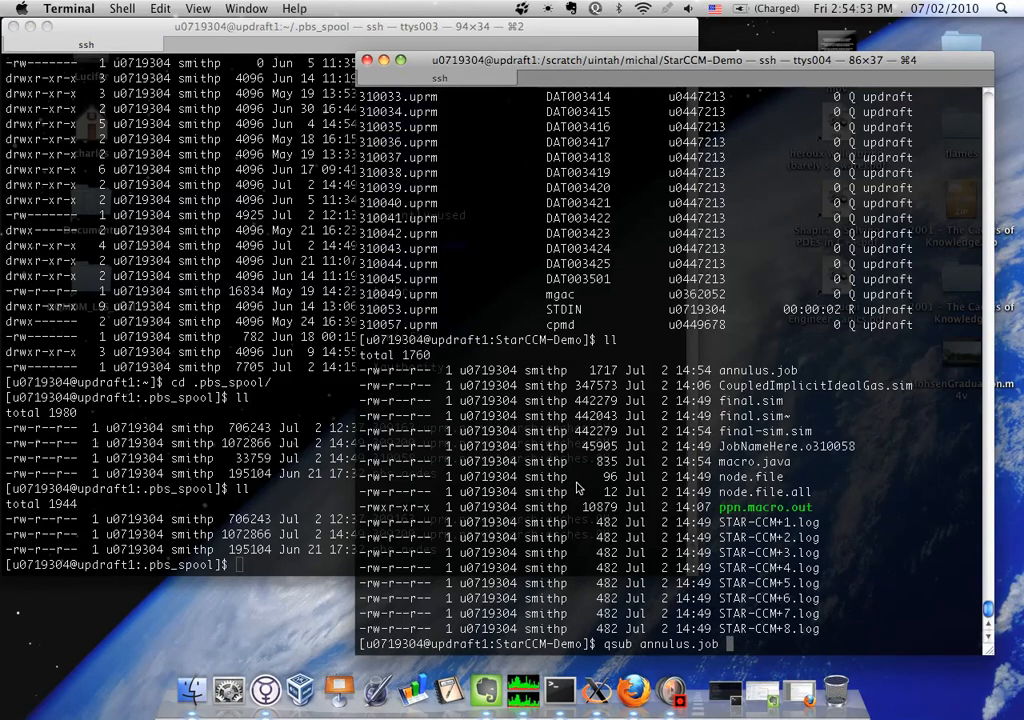
pyautogui.press('Return')
# Run qstat repeatedly to follow the status of the newly submitted job
pyautogui.write('qstat')
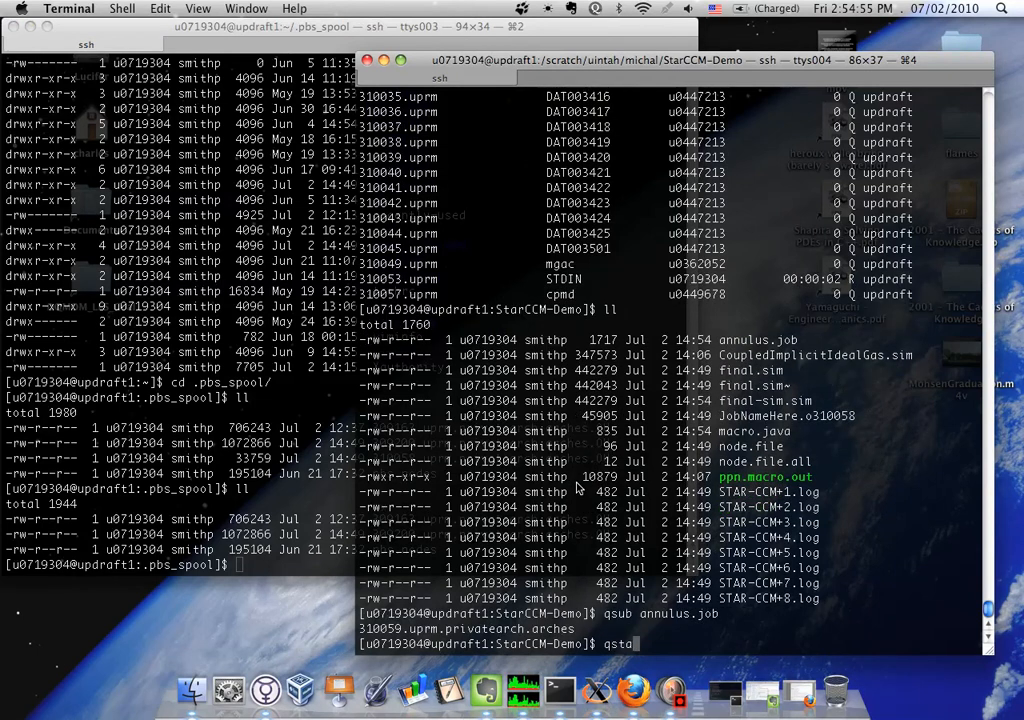
pyautogui.press('Return')
pyautogui.write('qstat')
pyautogui.press('Return')
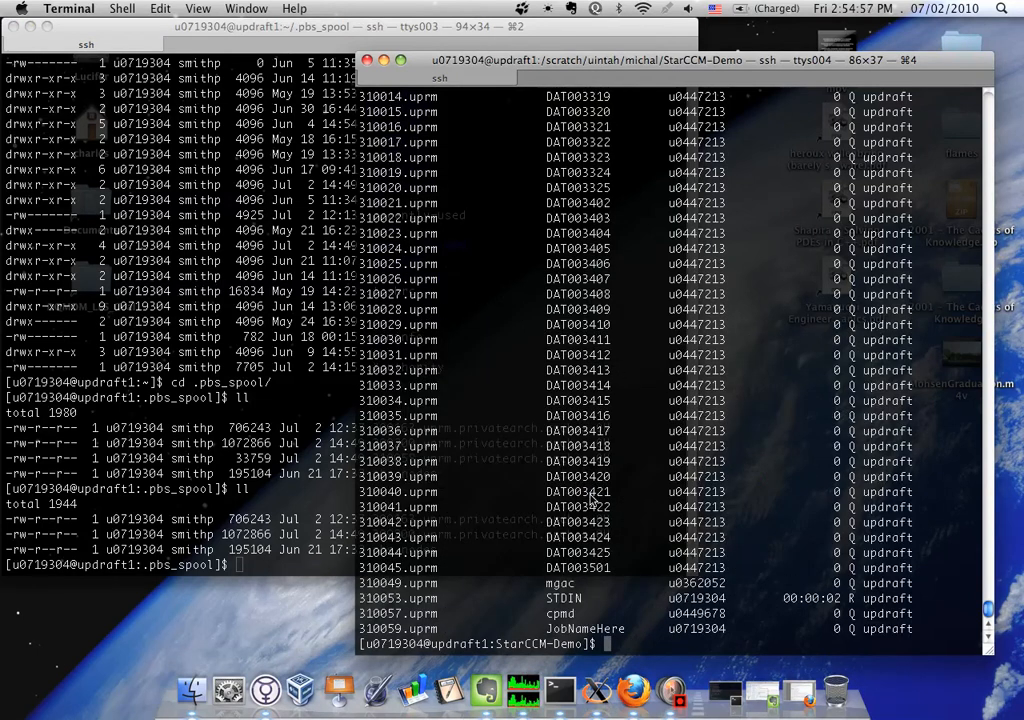
pyautogui.write('qstat')
pyautogui.press('Return')
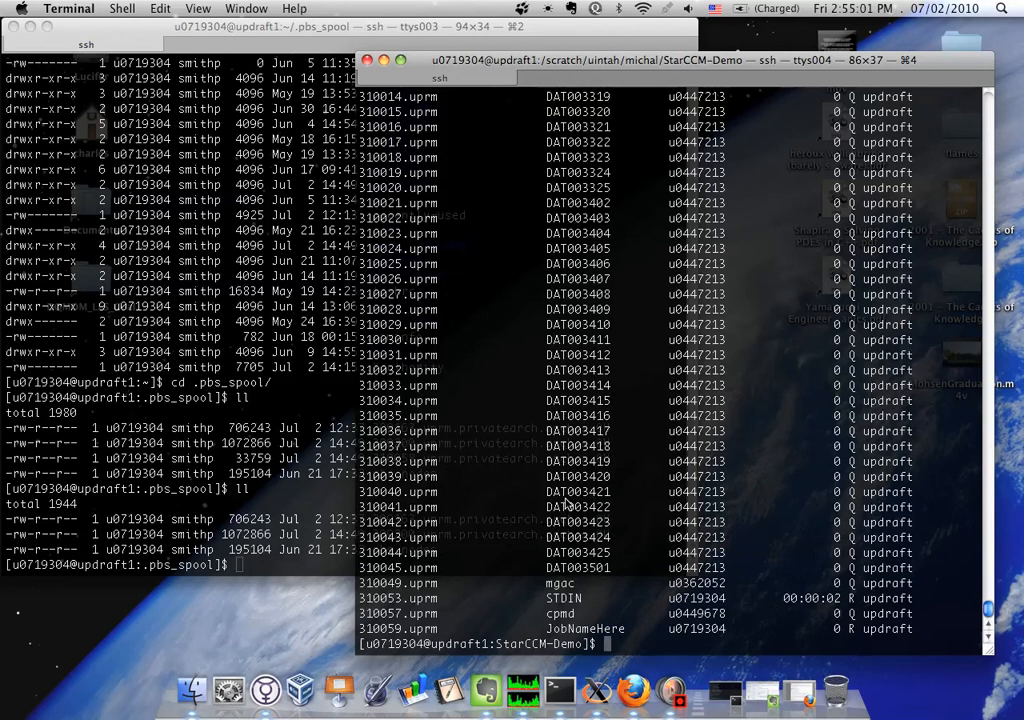
# List the .pbs_spool folder in the other terminal until job 310059's output file is found, and highlight its entry
pyautogui.click(242, 433)
pyautogui.write('ll')
pyautogui.press('Return')
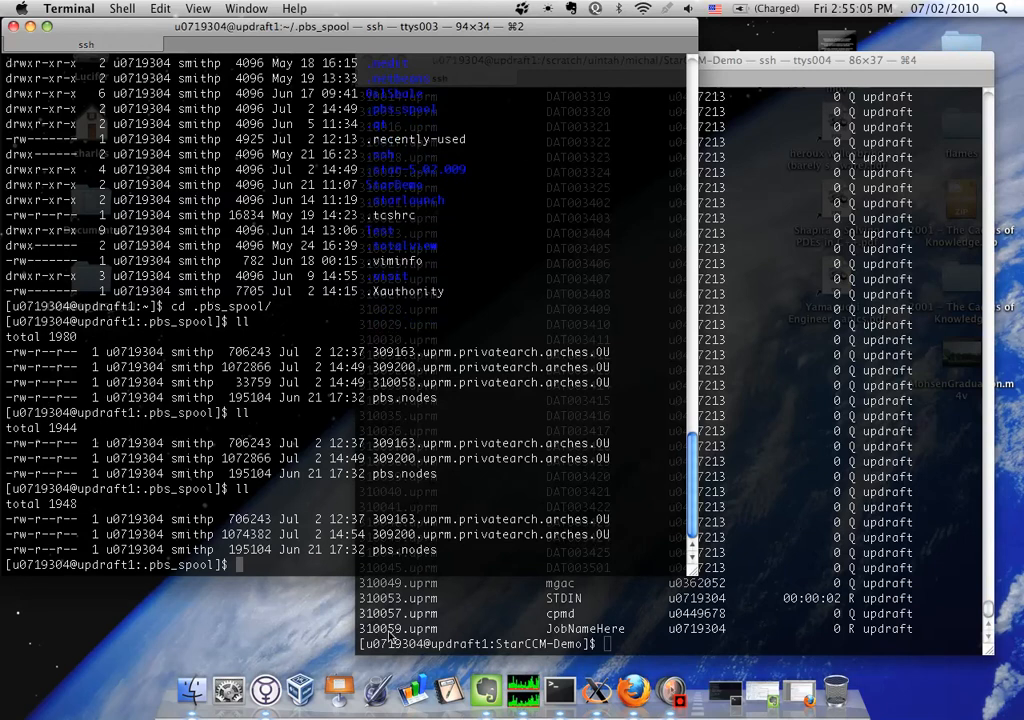
pyautogui.write('ll')
pyautogui.press('Return')
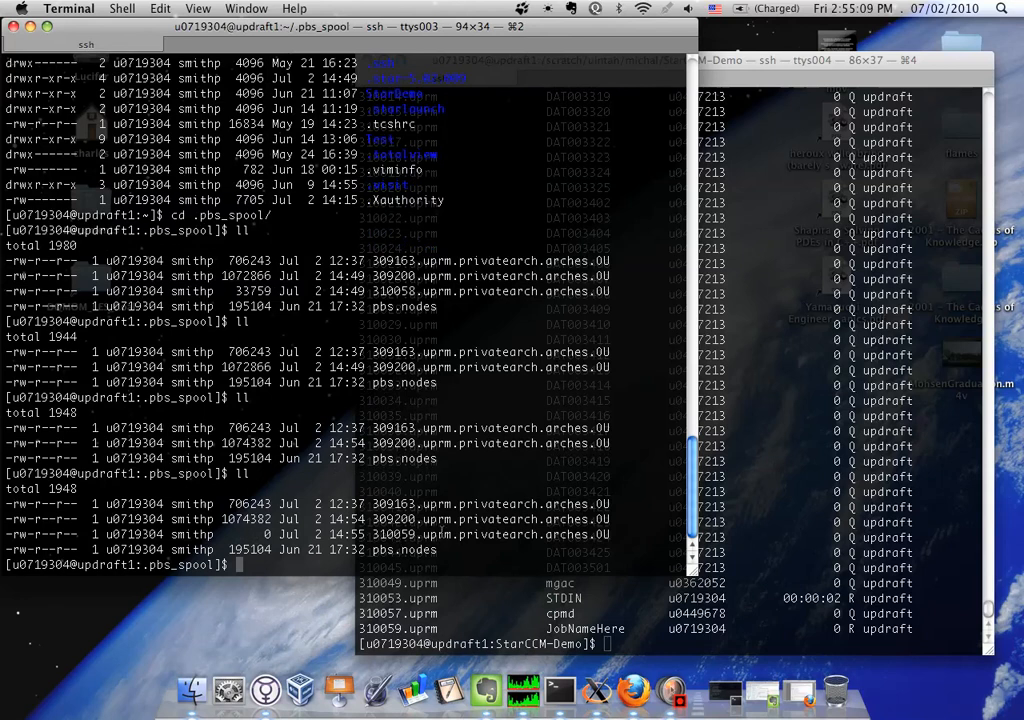
pyautogui.tripleClick(437, 534)
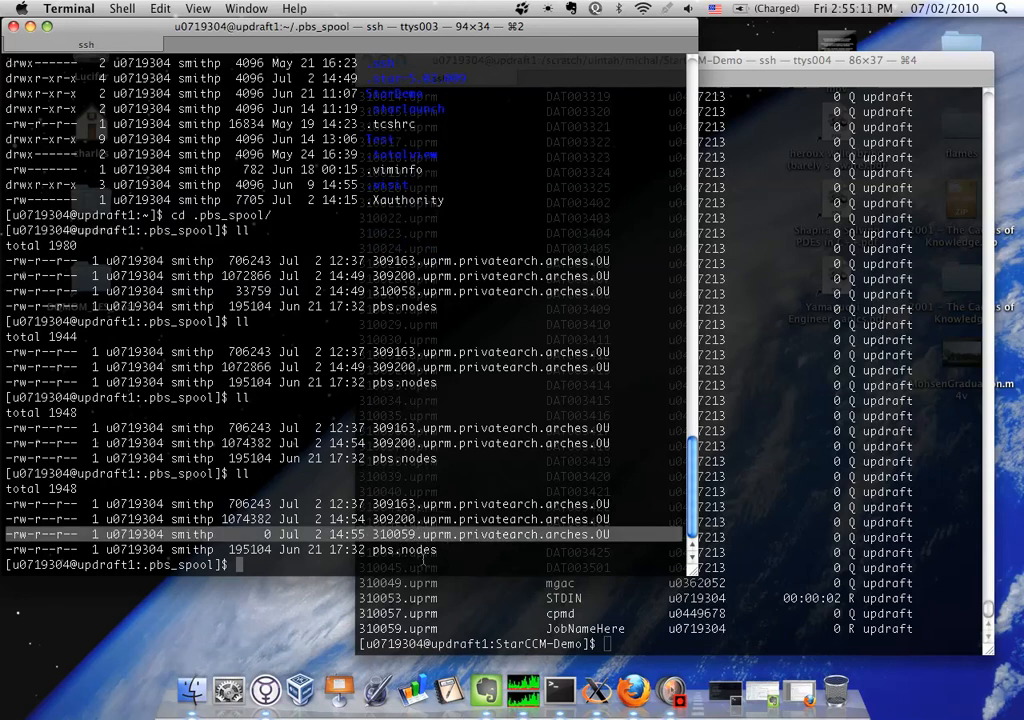
# Follow the live output of 310059.uprm.privatearch.arches.OU with tail -f
pyautogui.write('tai')
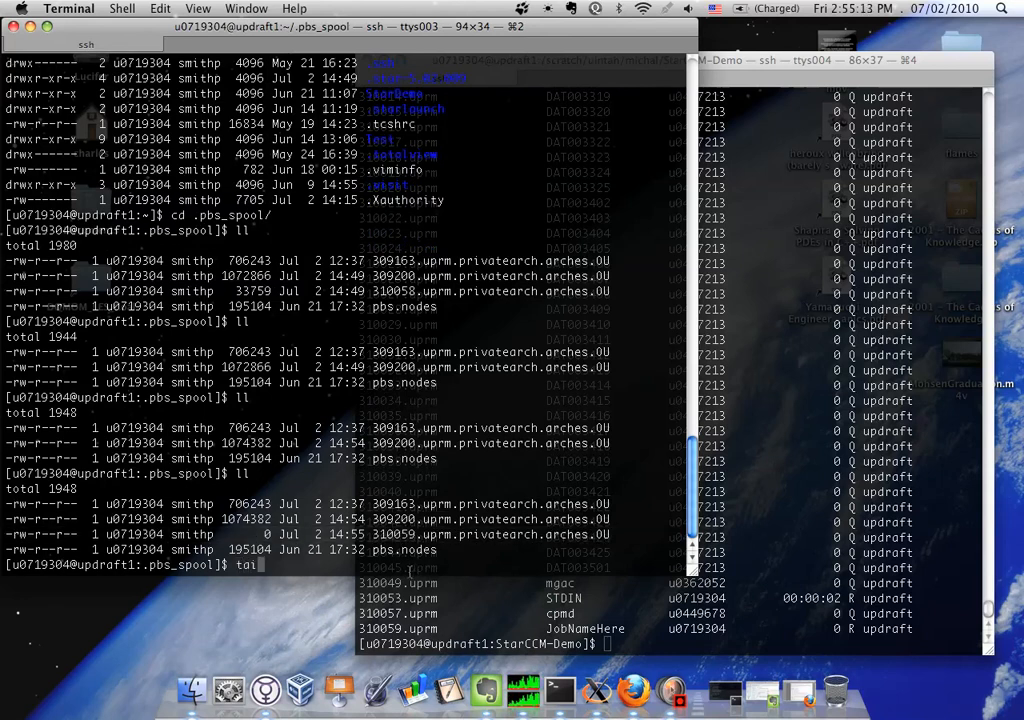
pyautogui.write('l - f')
pyautogui.press('BackSpace')
pyautogui.press('BackSpace')
pyautogui.write('f 310')
pyautogui.press('Tab')
pyautogui.press('Return')
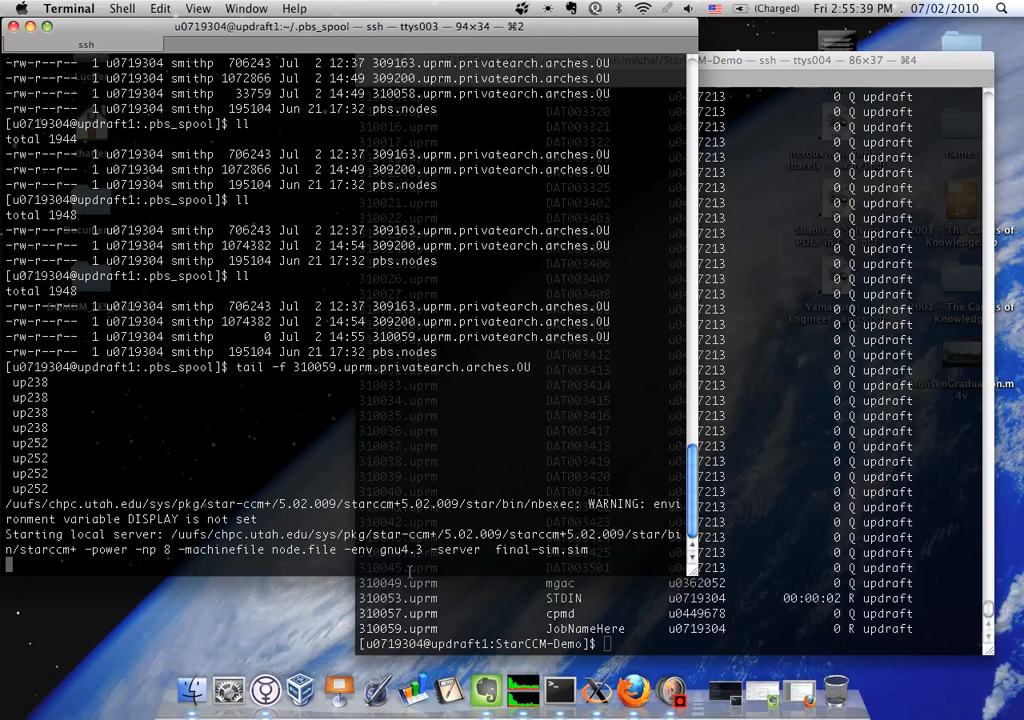
# Return to the StarCCM-Demo terminal and check the job queue with qstat
pyautogui.click(409, 570)
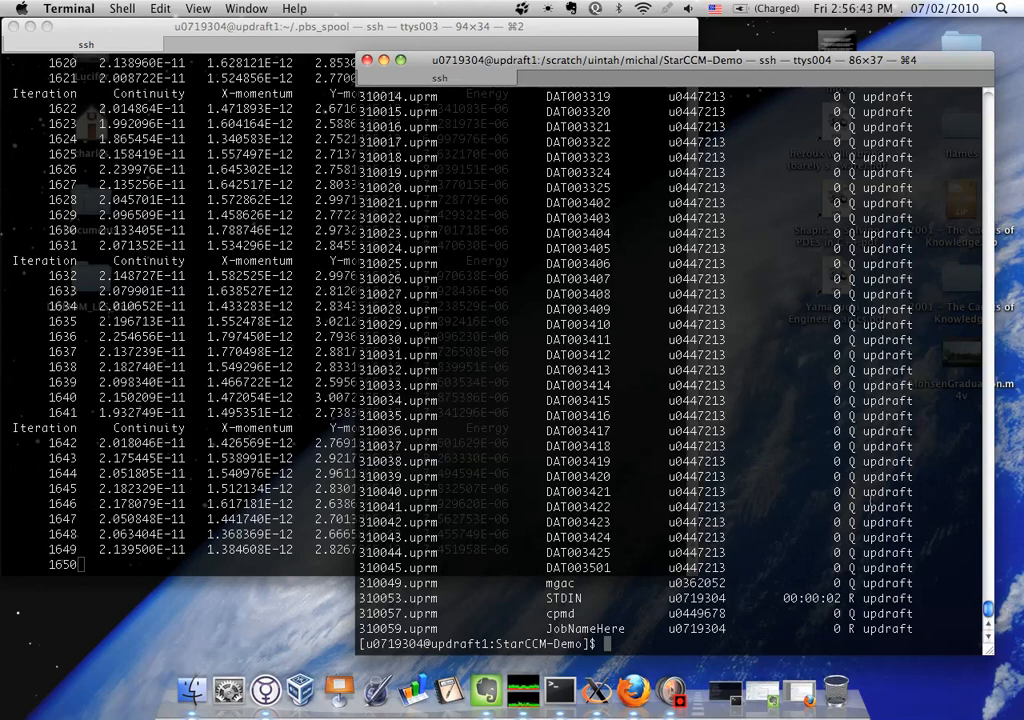
pyautogui.write('qstat')
pyautogui.press('Return')
# Submit annulus.job with qsub -W depend=afterok:310059 so it starts only after job 310059 succeeds
pyautogui.write('qsub')
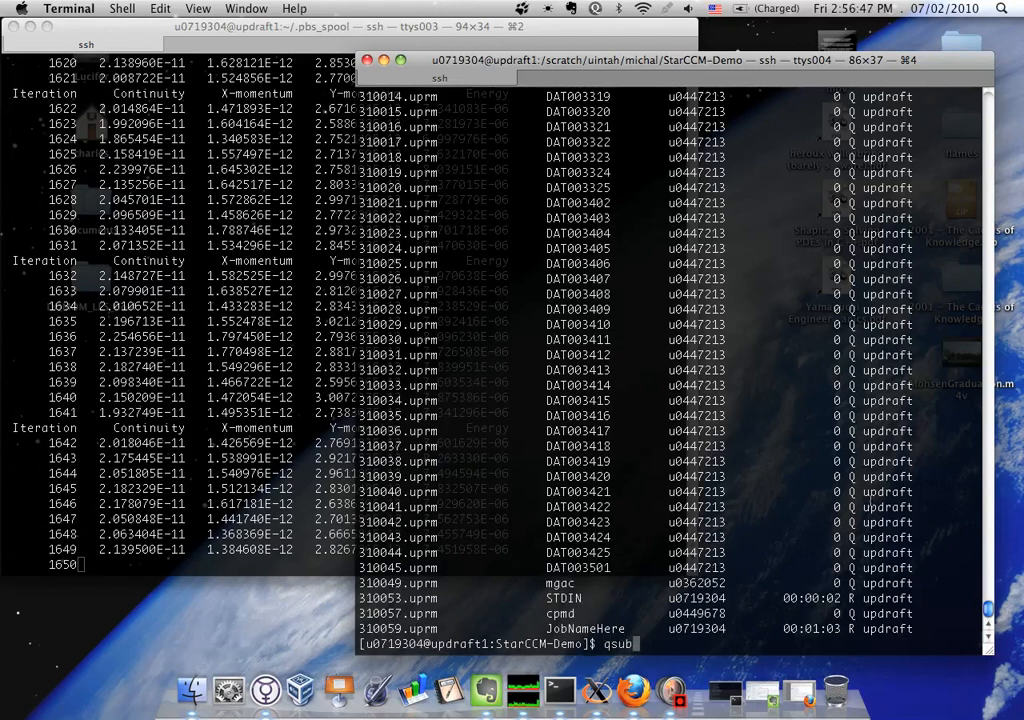
pyautogui.write(' -W depend=afterok:L')
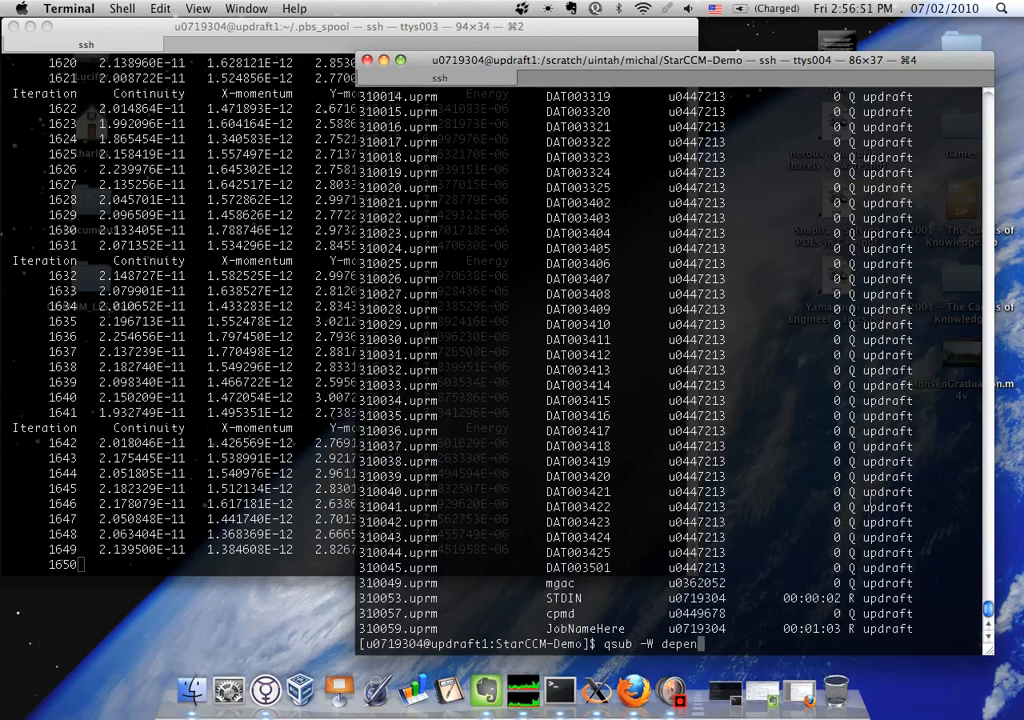
pyautogui.press('BackSpace')
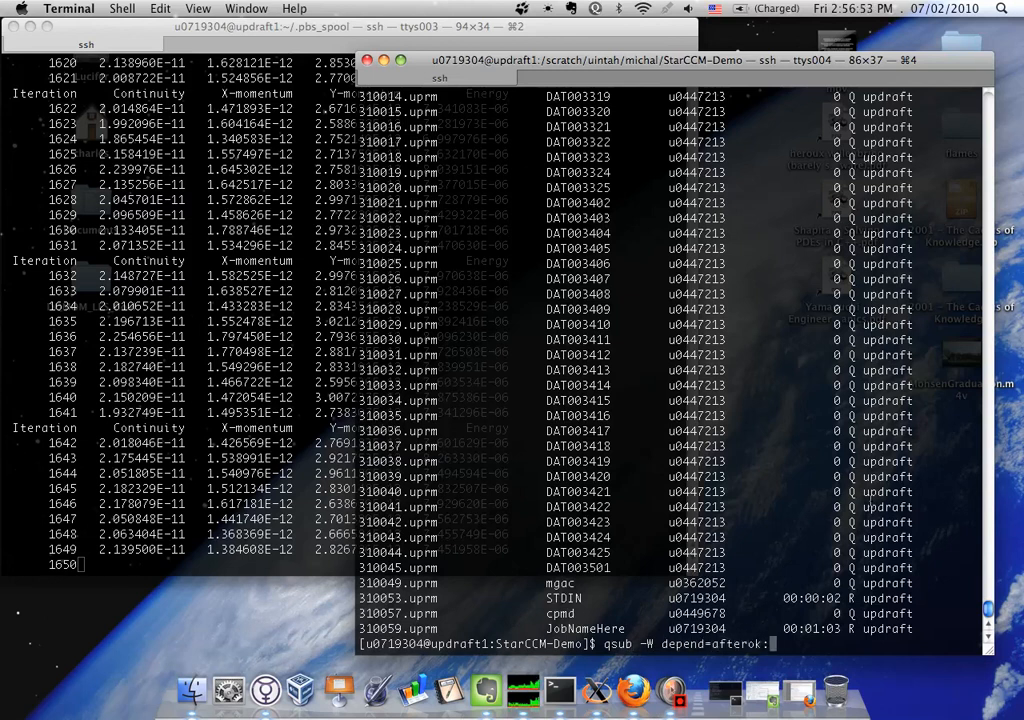
pyautogui.write('310059 f')
pyautogui.press('BackSpace')
pyautogui.write('annulus.job')
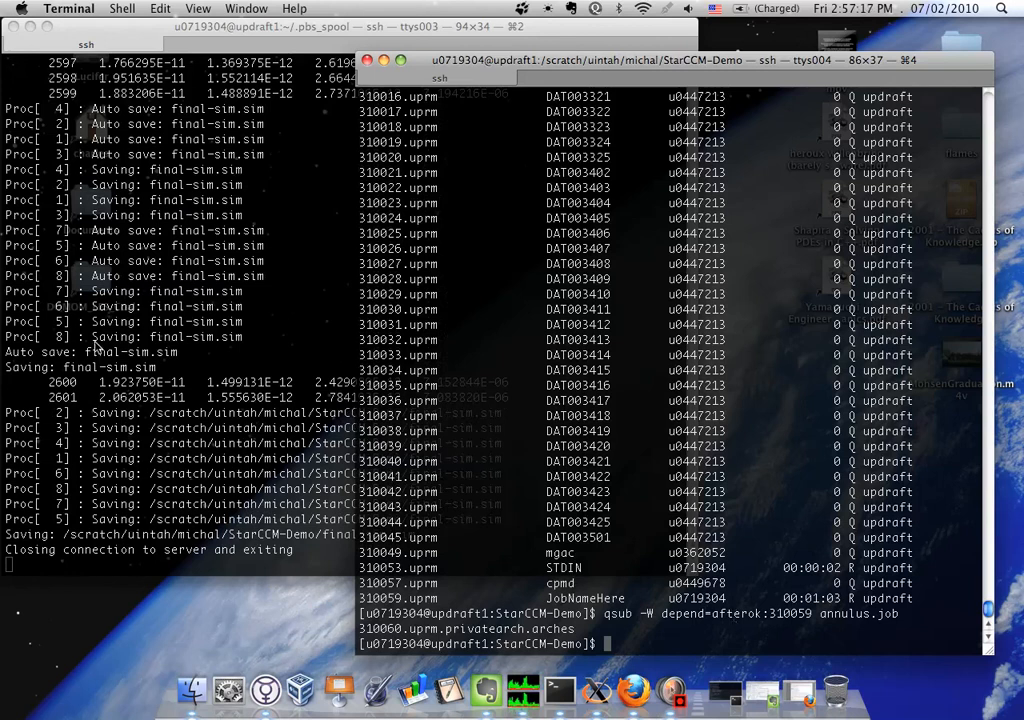
# Review the end of the output log, then check the statuses of jobs 310059 and 310060 with qstat
pyautogui.click(110, 248)
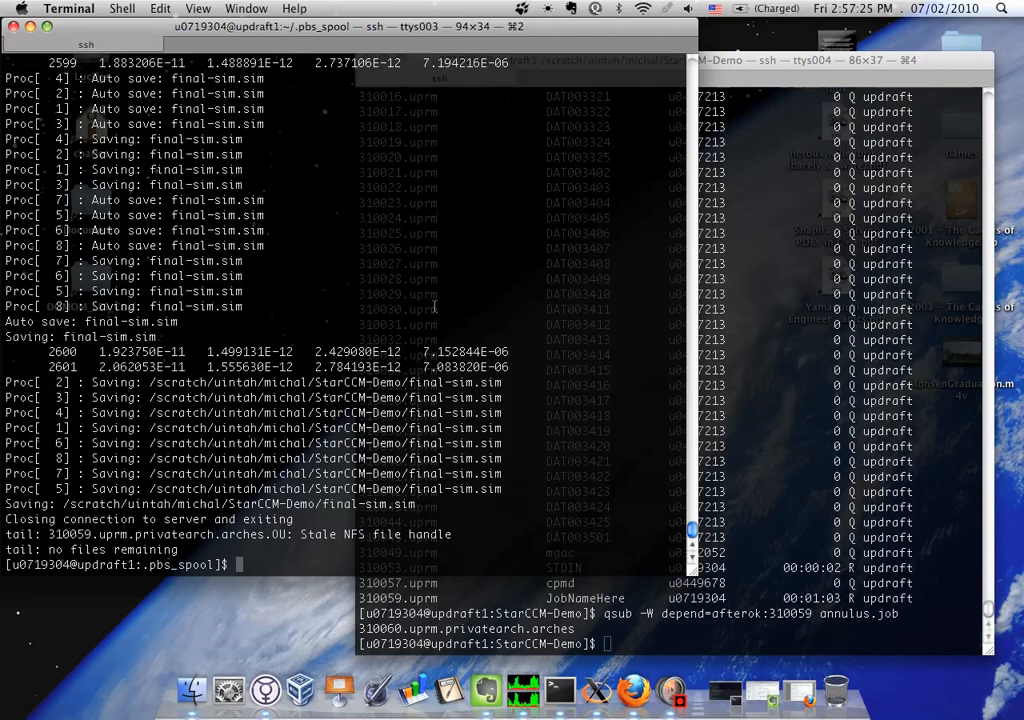
pyautogui.click(923, 308)
pyautogui.write('qstat')
pyautogui.press('Return')
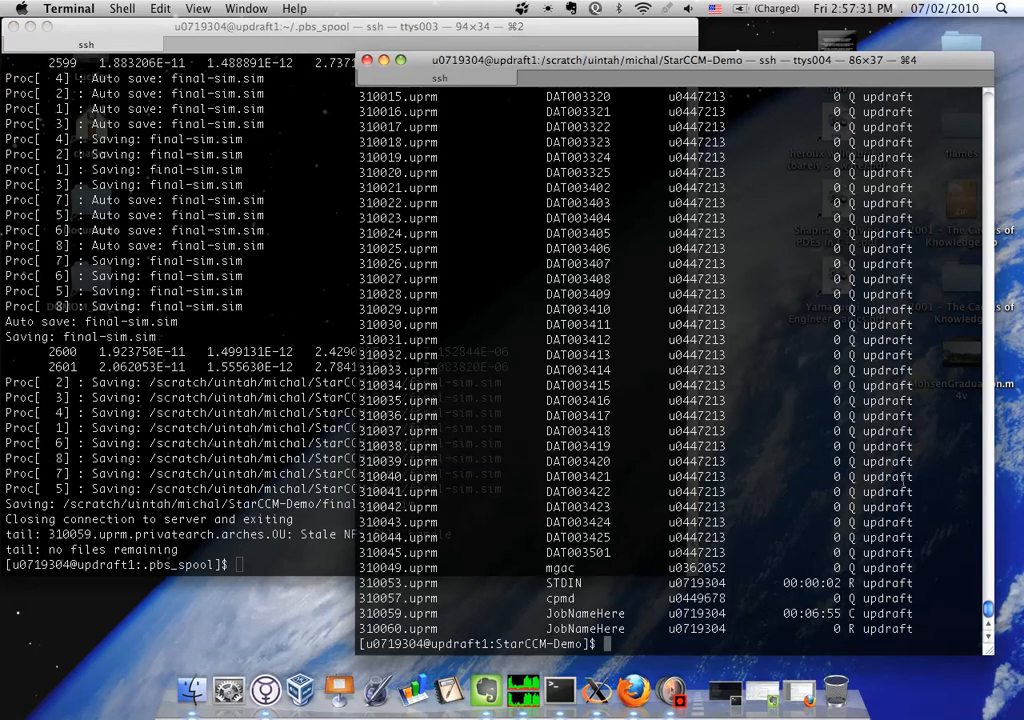
pyautogui.moveTo(843, 598); pyautogui.dragTo(848, 610)
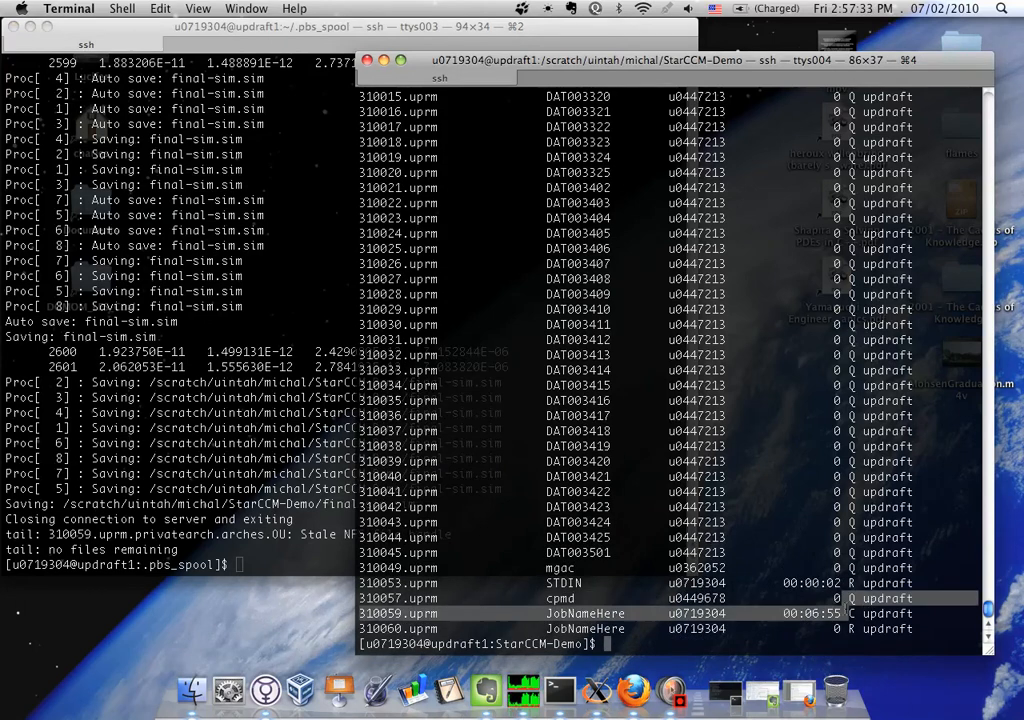
pyautogui.click(845, 628)
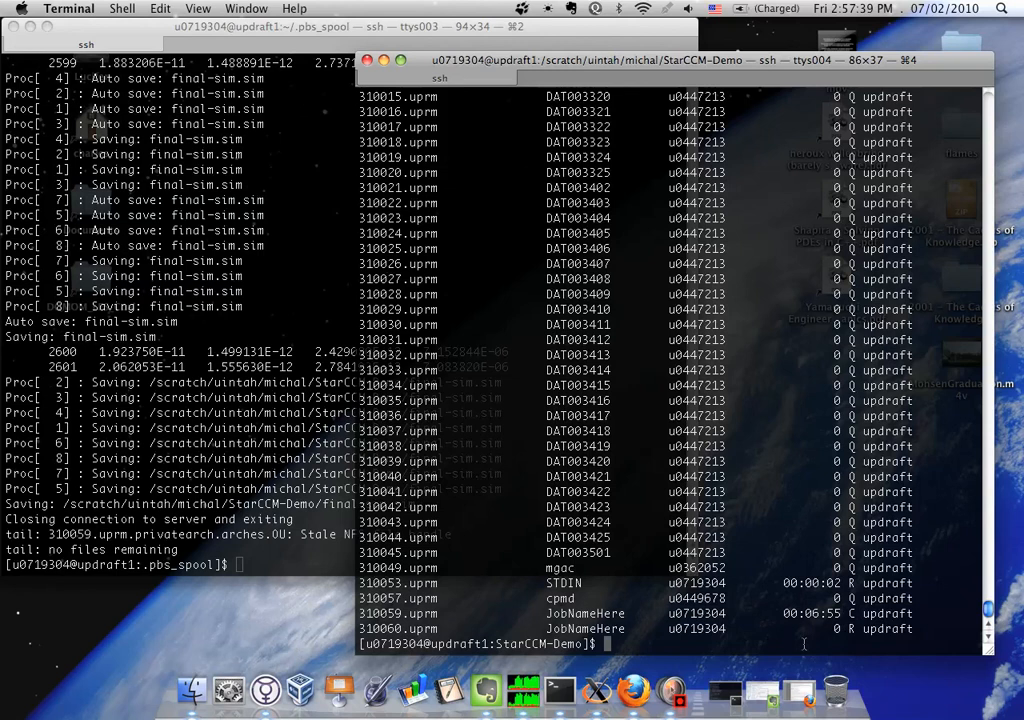
# Submit annulus.job again with the dependency depend=afterok:310060
pyautogui.write('qsub')
pyautogui.write('-W depend=afterok:310059 annulus.job')
pyautogui.press('Left')
pyautogui.press('Left')
pyautogui.press('Left')
pyautogui.press('Left')
pyautogui.press('Left')
pyautogui.press('Left')
pyautogui.press('Left')
pyautogui.press('Left')
pyautogui.press('Left')
pyautogui.press('Left')
pyautogui.press('Left')
pyautogui.press('Left')
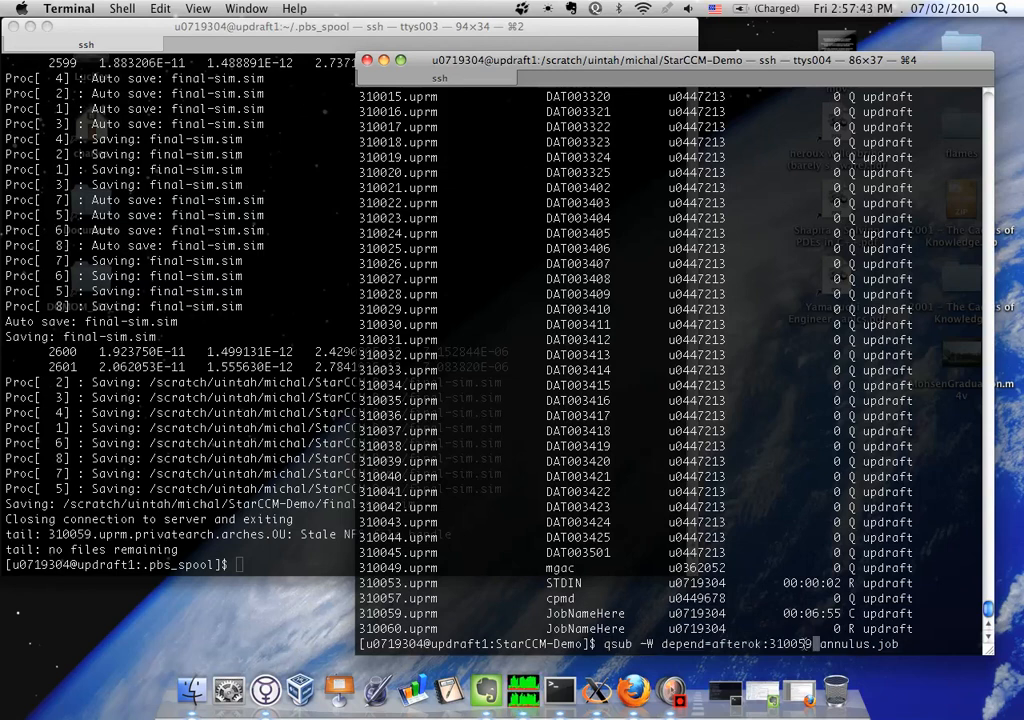
pyautogui.press('BackSpace')
pyautogui.press('BackSpace')
pyautogui.write('60')
pyautogui.press('Return')
# Submit another annulus.job run with the dependency depend=afterok:310061
pyautogui.press('Up')
pyautogui.press('Left')
pyautogui.press('Left')
pyautogui.press('Left')
pyautogui.press('Left')
pyautogui.press('Left')
pyautogui.press('Left')
pyautogui.press('Left')
pyautogui.press('Left')
pyautogui.press('Left')
pyautogui.press('Left')
pyautogui.press('Left')
pyautogui.press('Left')
pyautogui.press('Left')
pyautogui.press('Delete')
pyautogui.write('1')
pyautogui.press('Return')
# Submit one more annulus.job run with depend=afterok:310062 and check the chained jobs with qstat
pyautogui.press('Up')
pyautogui.press('Left')
pyautogui.press('Left')
pyautogui.press('Left')
pyautogui.press('Left')
pyautogui.press('Left')
pyautogui.press('Left')
pyautogui.press('Left')
pyautogui.press('Left')
pyautogui.press('Left')
pyautogui.press('Left')
pyautogui.press('Left')
pyautogui.press('Left')
pyautogui.press('Left')
pyautogui.press('Delete')
pyautogui.write('2')
pyautogui.press('Return')
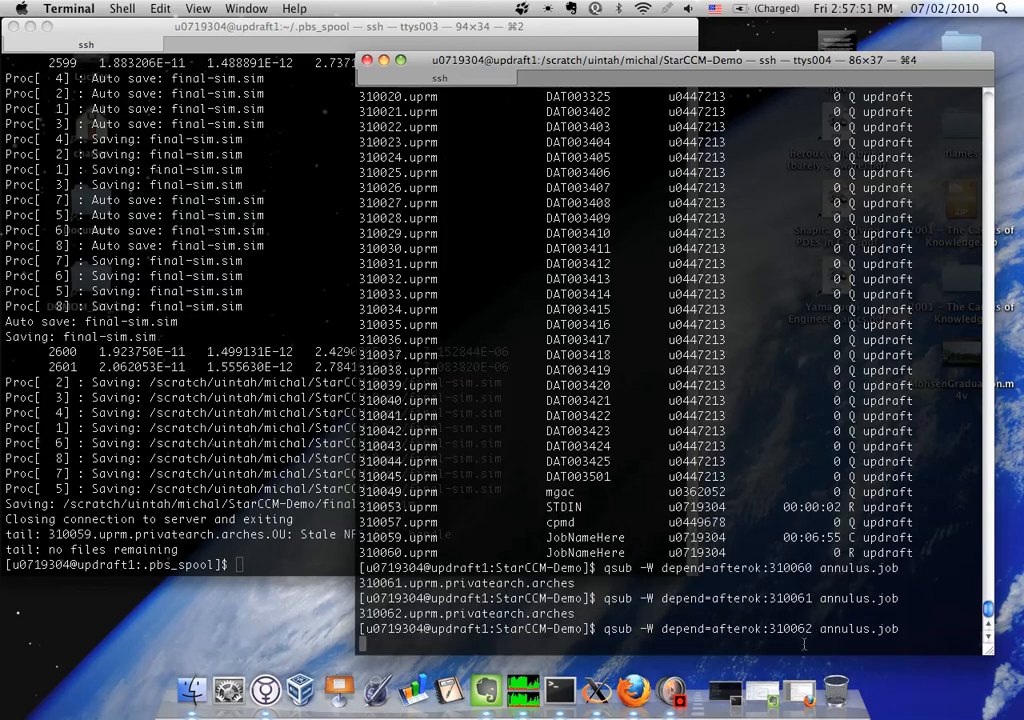
pyautogui.write('qstat')
pyautogui.press('Return')
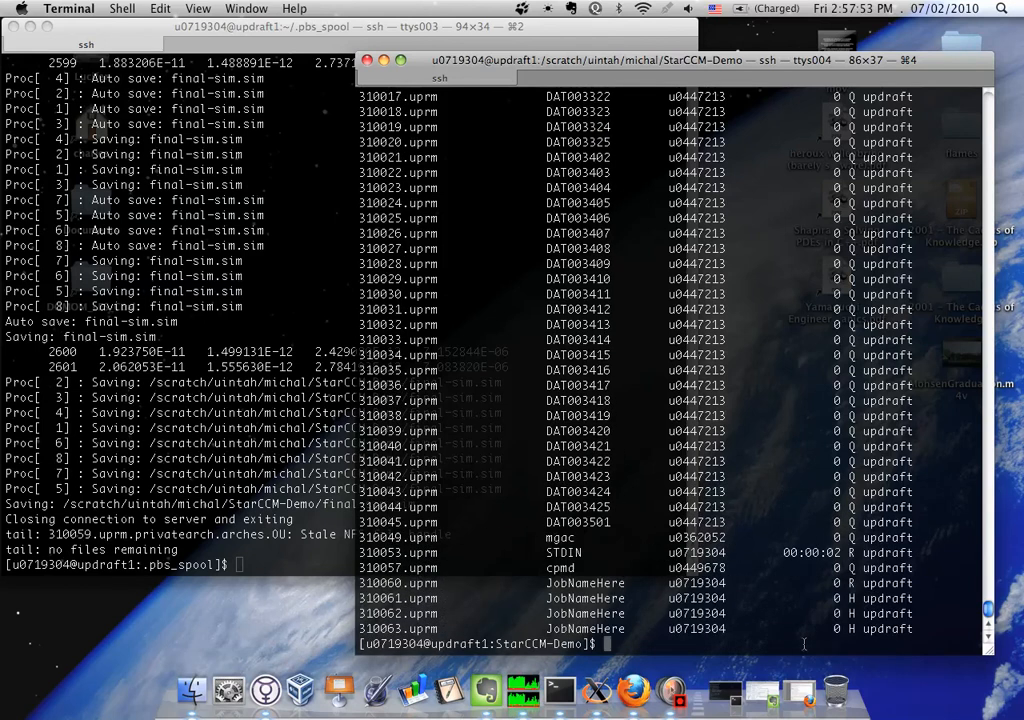
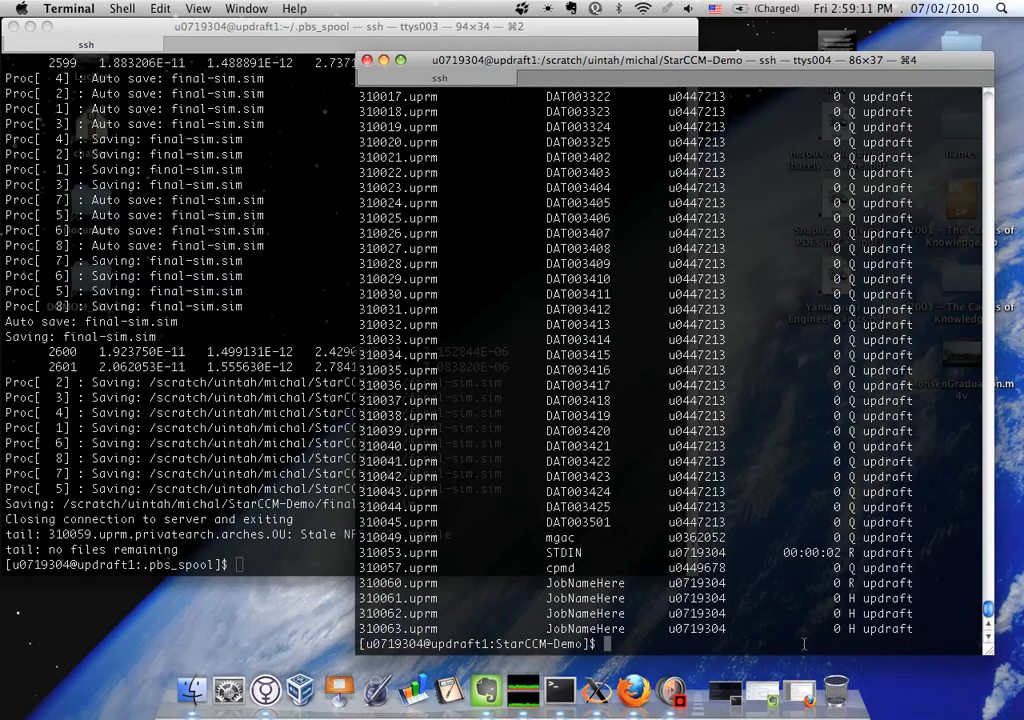
# Query the job queue twice with qstat to follow the progress of the chained jobs
pyautogui.write('qstat')
pyautogui.press('Return')
pyautogui.write('qstat')
pyautogui.press('Return')
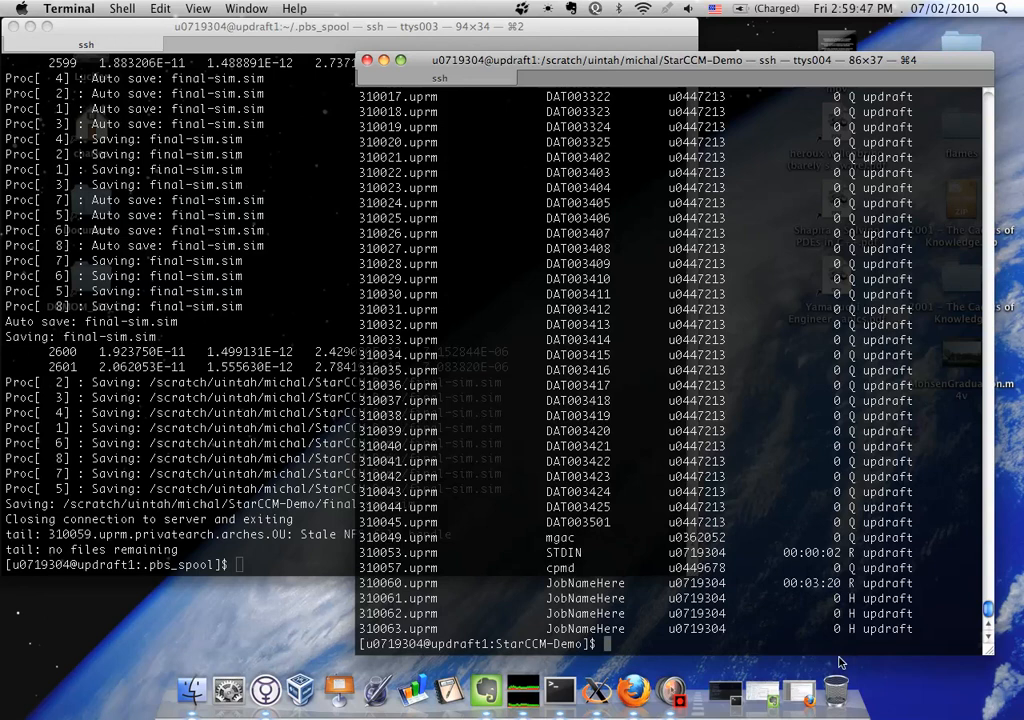
# List the StarCCM-Demo directory in long format with ll and highlight the final-sim.sim entry
pyautogui.write('ll')
pyautogui.press('Return')
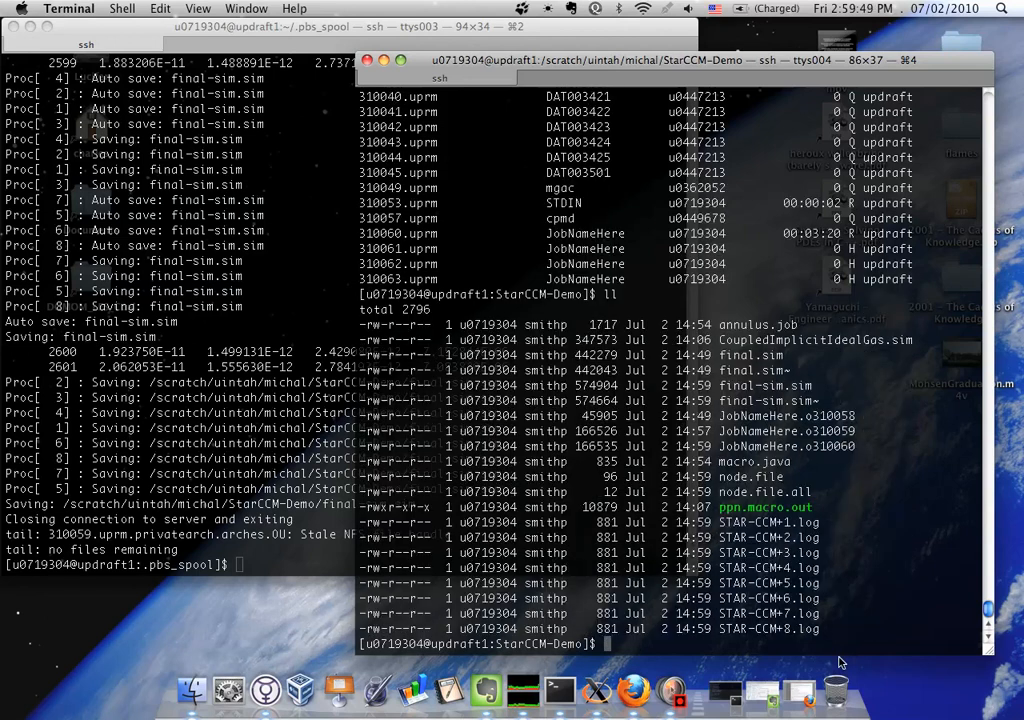
pyautogui.moveTo(720, 384); pyautogui.dragTo(814, 385)
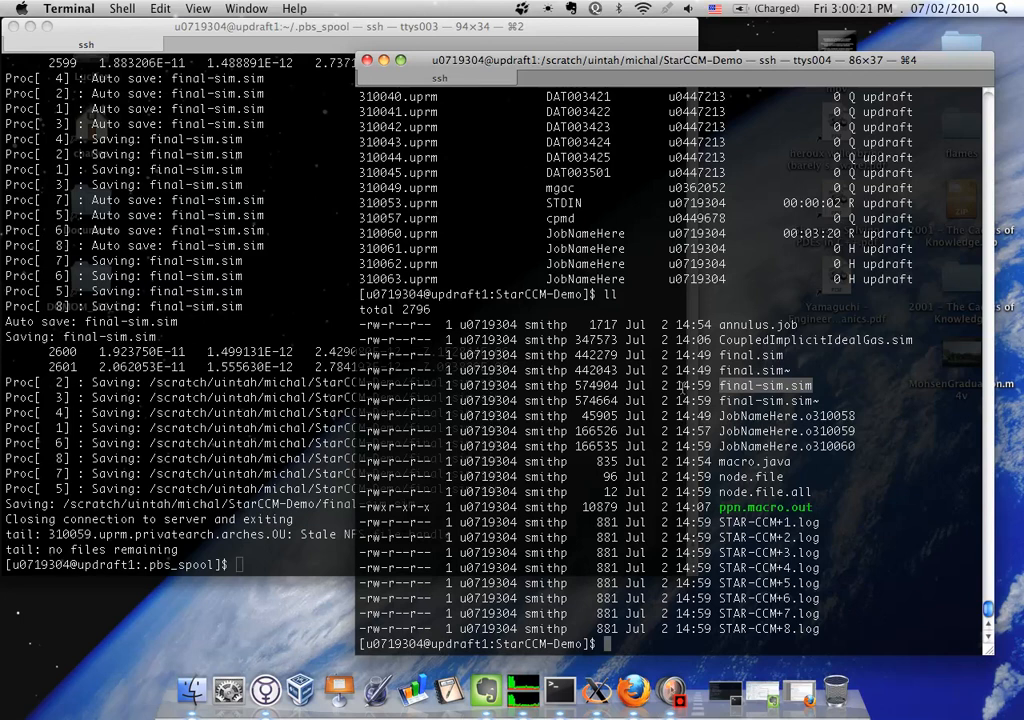
# Open all job output files matching JobNameHere.o3100* in nedit and bring each log window forward in turn
pyautogui.click(800, 430)
pyautogui.write('nedit JobNameHere.o3100')
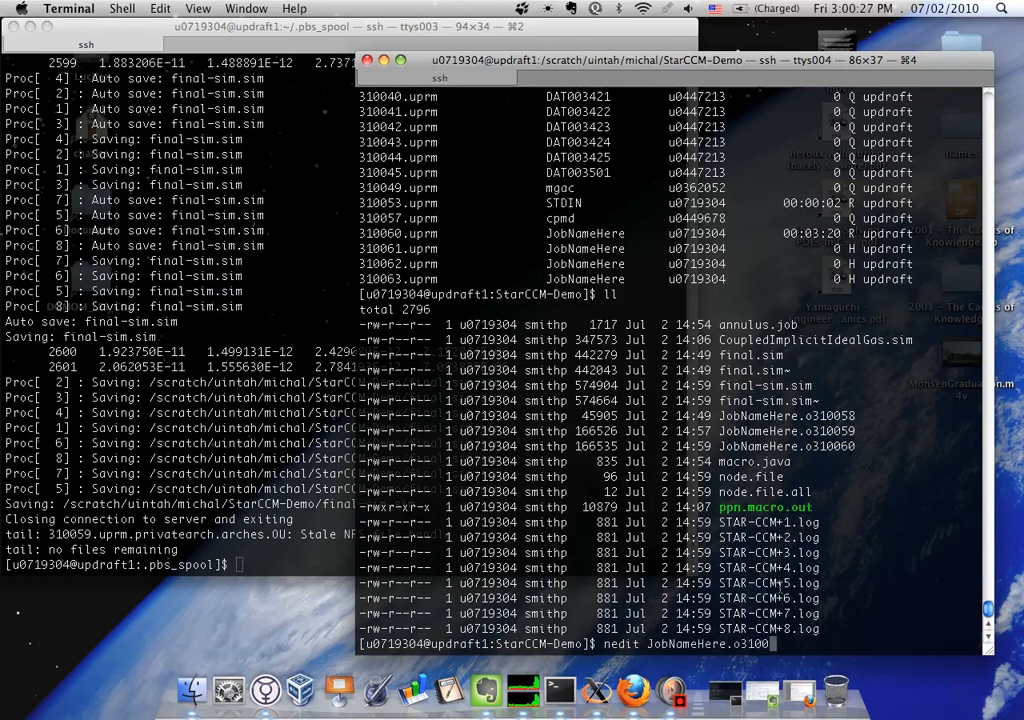
pyautogui.write('*')
pyautogui.press('Return')
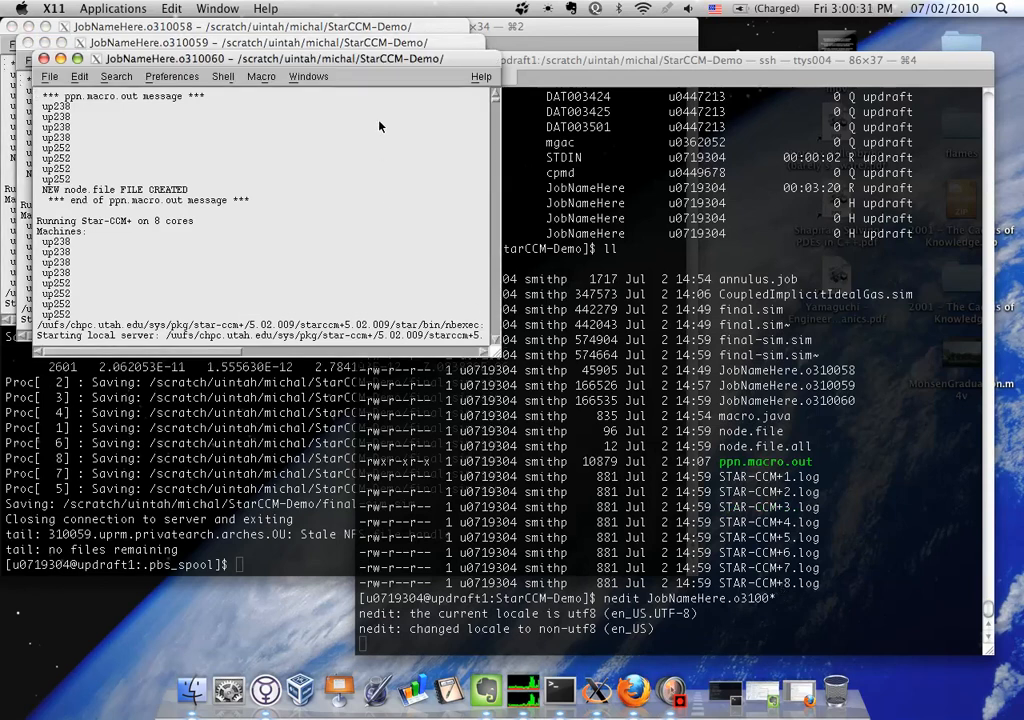
pyautogui.click(280, 30)
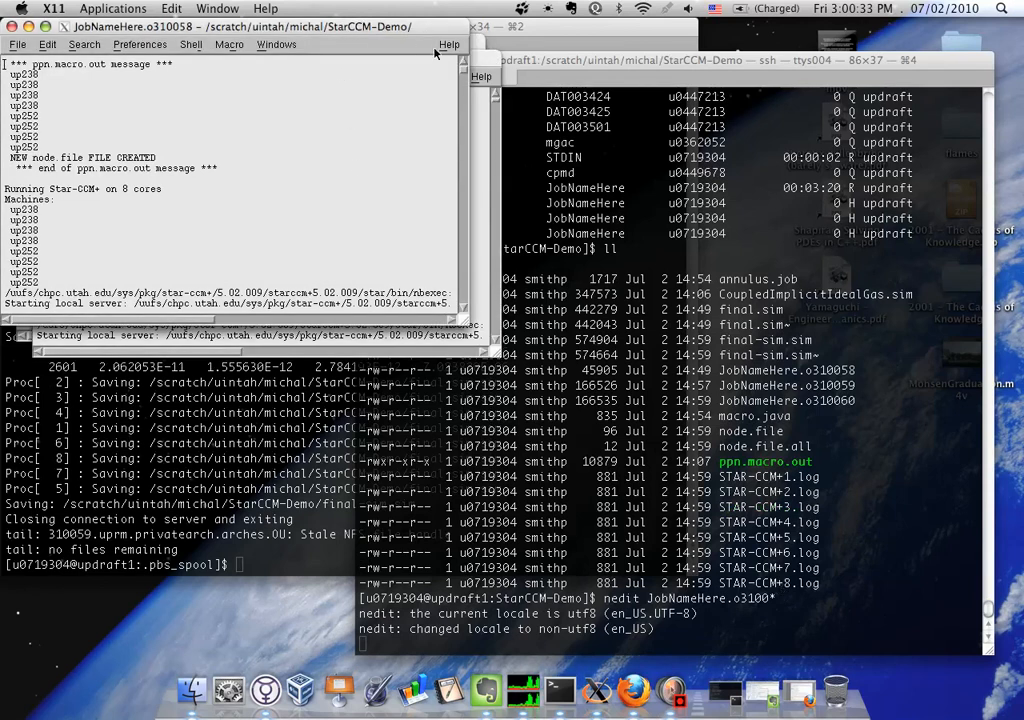
pyautogui.press('super+grave')
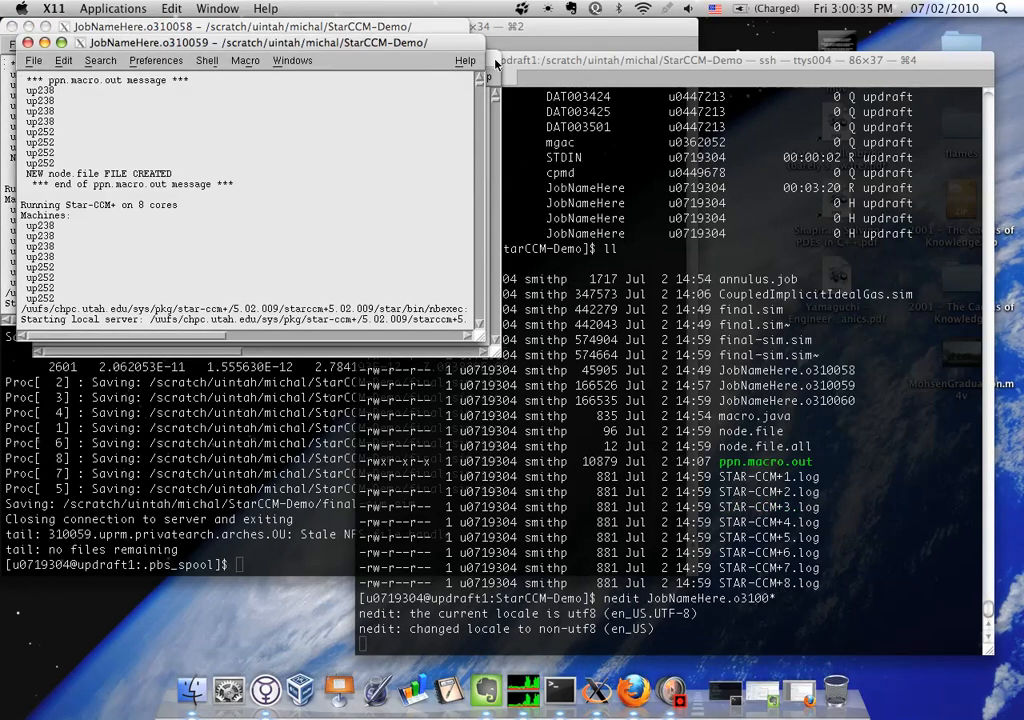
pyautogui.click(494, 64)
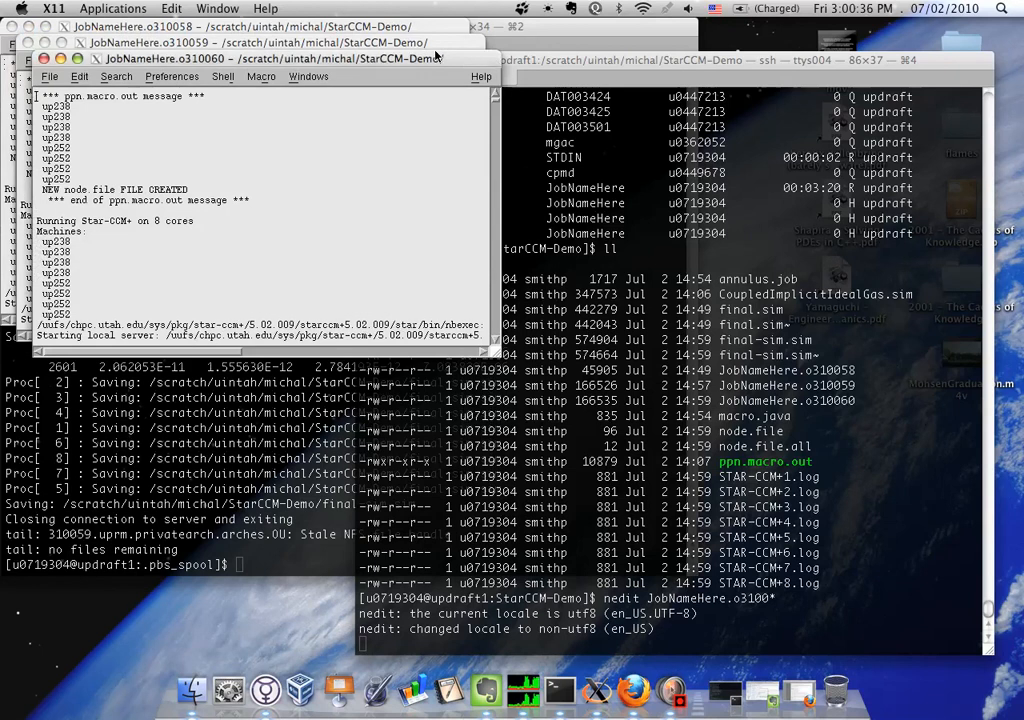
# Enlarge the JobNameHere.o310058 log, examine its first and last iteration numbers, and close it
pyautogui.click(293, 30)
pyautogui.moveTo(500, 350); pyautogui.dragTo(886, 593)
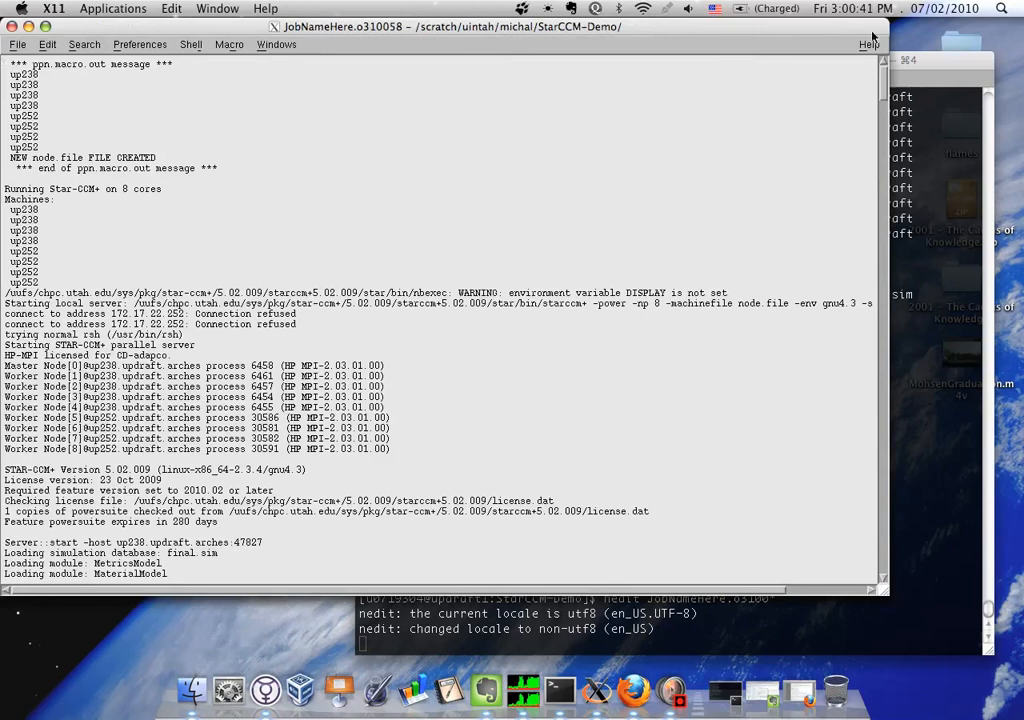
pyautogui.moveTo(884, 85); pyautogui.dragTo(884, 125)
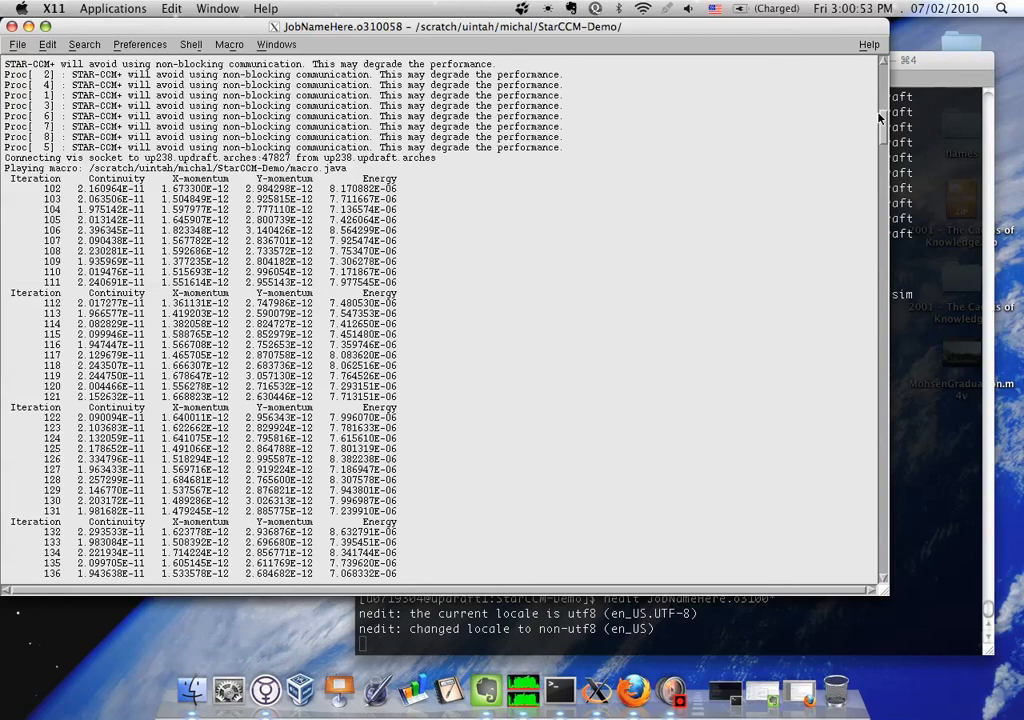
pyautogui.moveTo(879, 117)
pyautogui.mouseDown()
pyautogui.moveTo(881, 150)
pyautogui.moveTo(880, 121)
pyautogui.mouseUp()
pyautogui.doubleClick(50, 293)
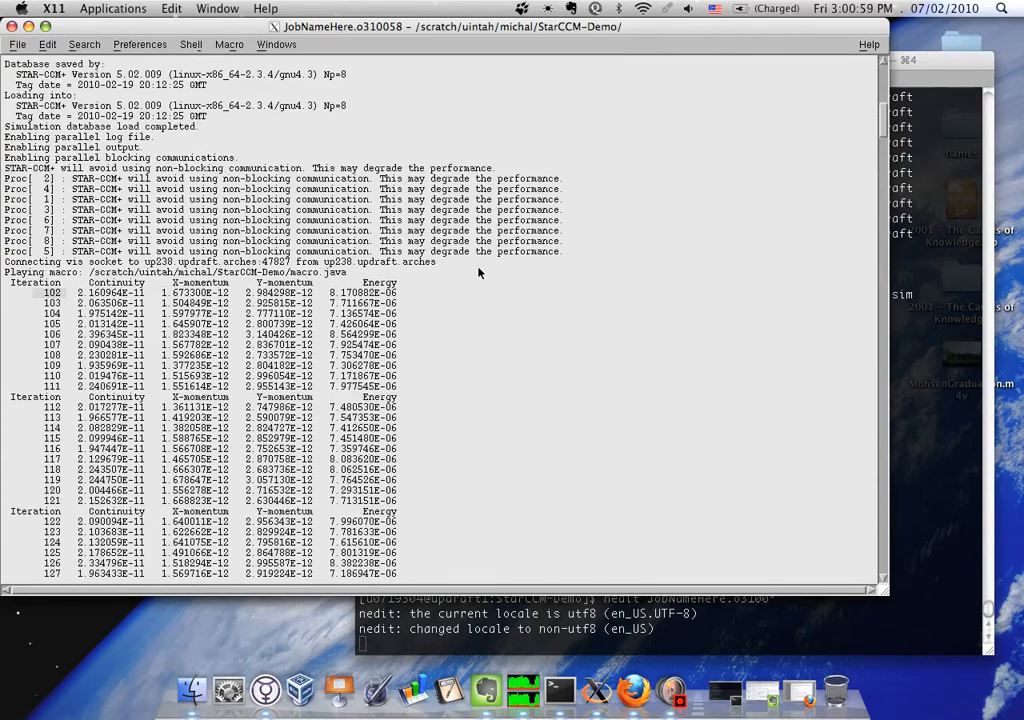
pyautogui.moveTo(885, 113); pyautogui.dragTo(884, 572)
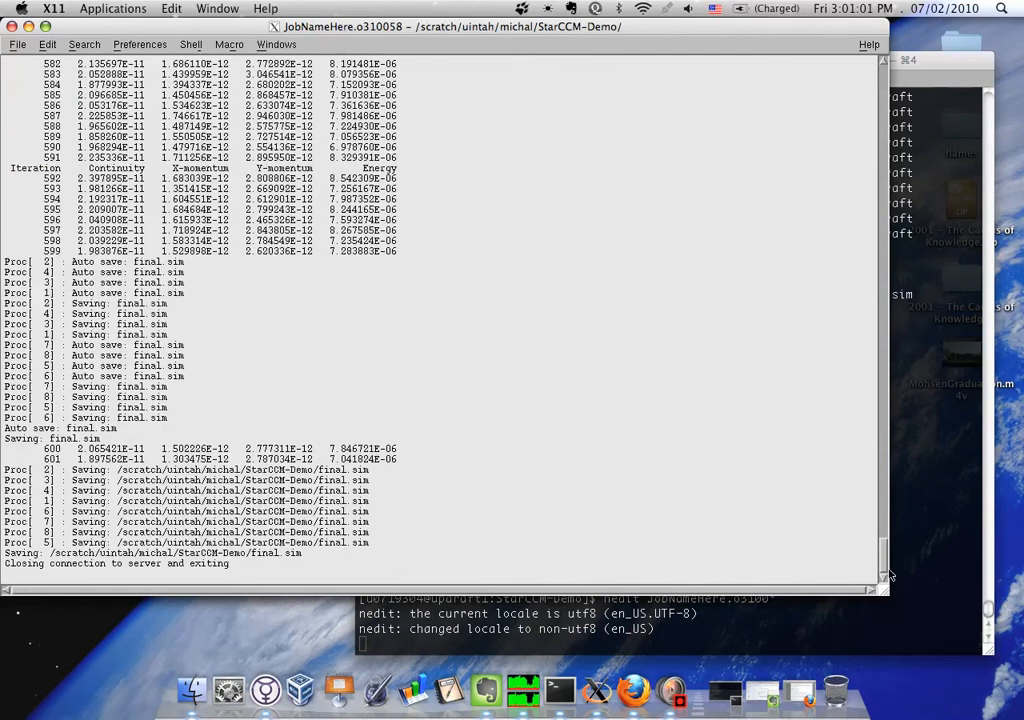
pyautogui.click(66, 251)
pyautogui.click(11, 26)
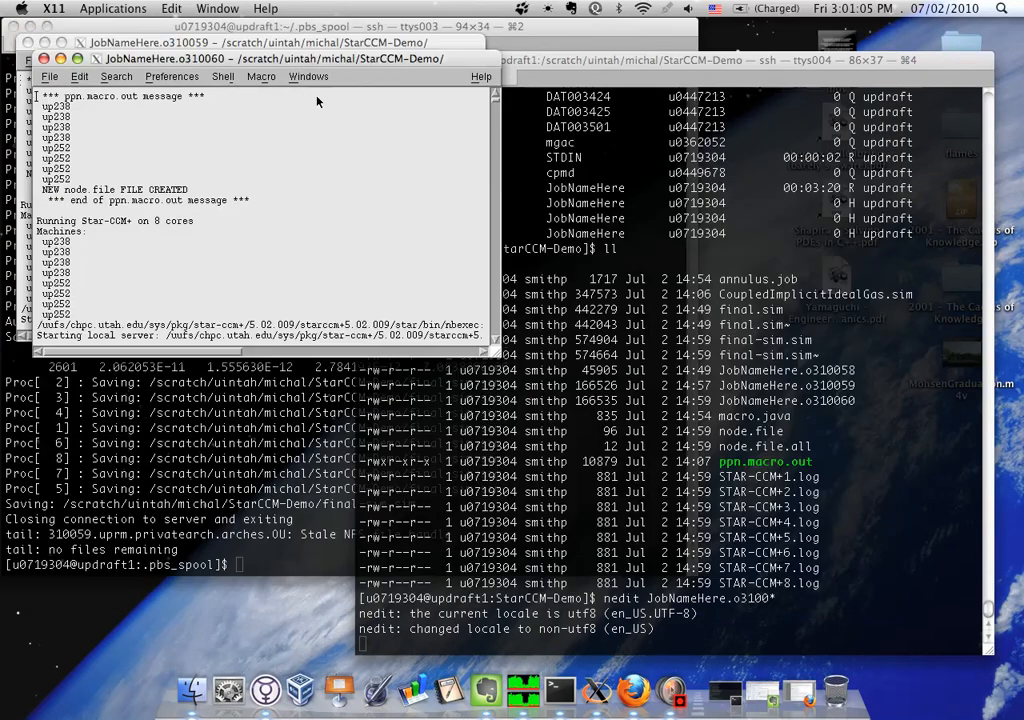
# Set the JobNameHere.o310060 log aside, examine the first and last iterations in JobNameHere.o310059 at full size, and close it
pyautogui.click(43, 59)
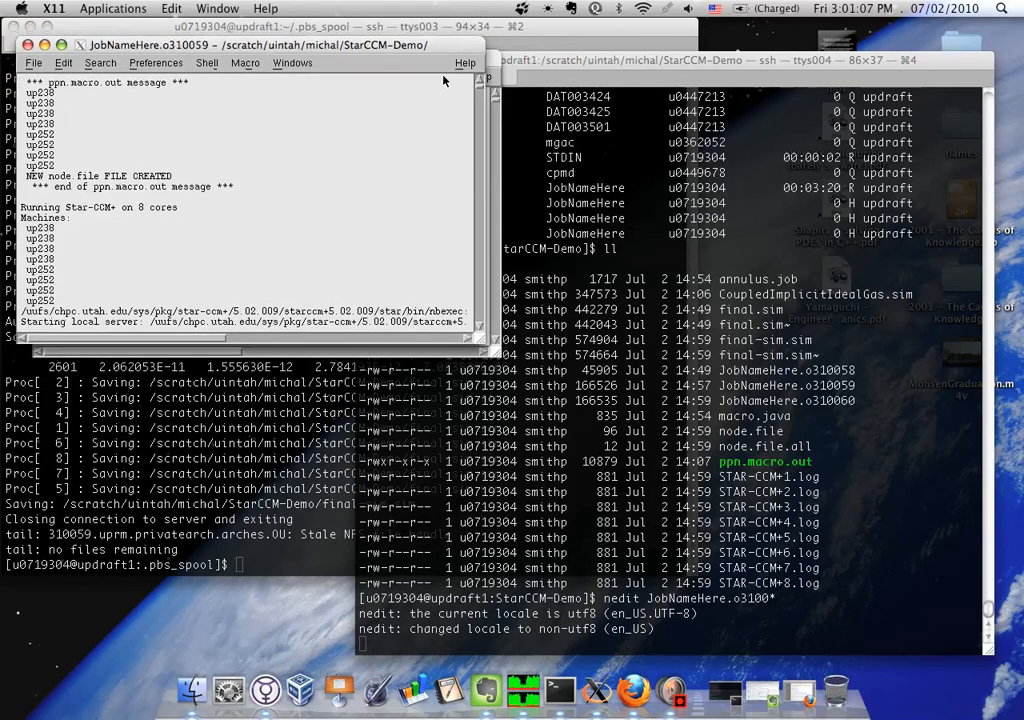
pyautogui.click(59, 44)
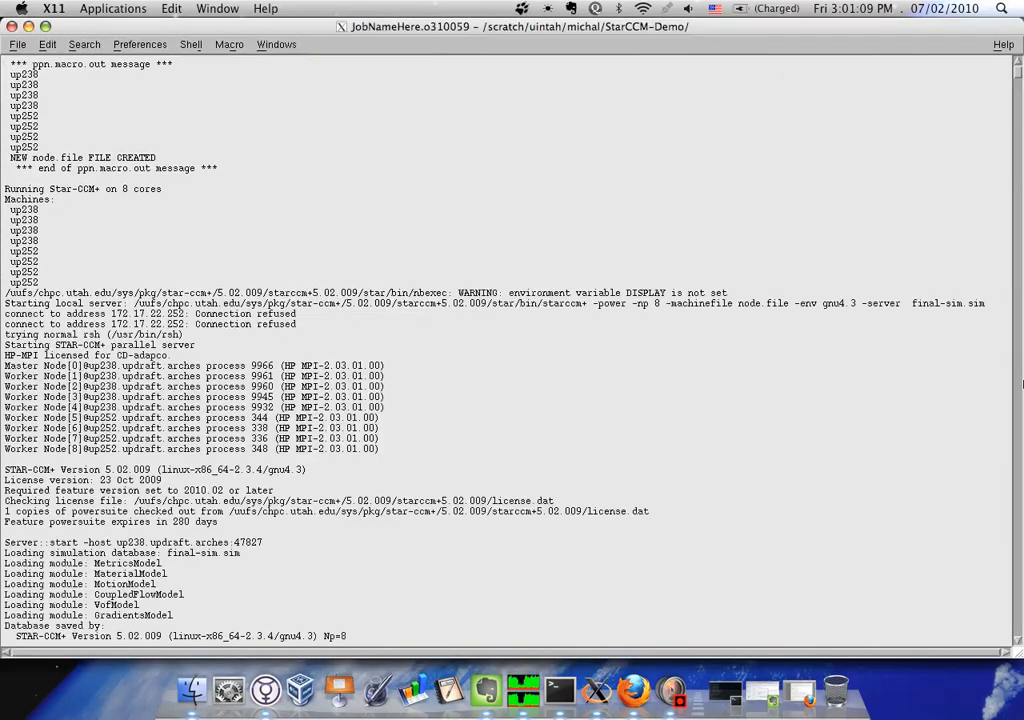
pyautogui.moveTo(1018, 65); pyautogui.dragTo(1018, 83)
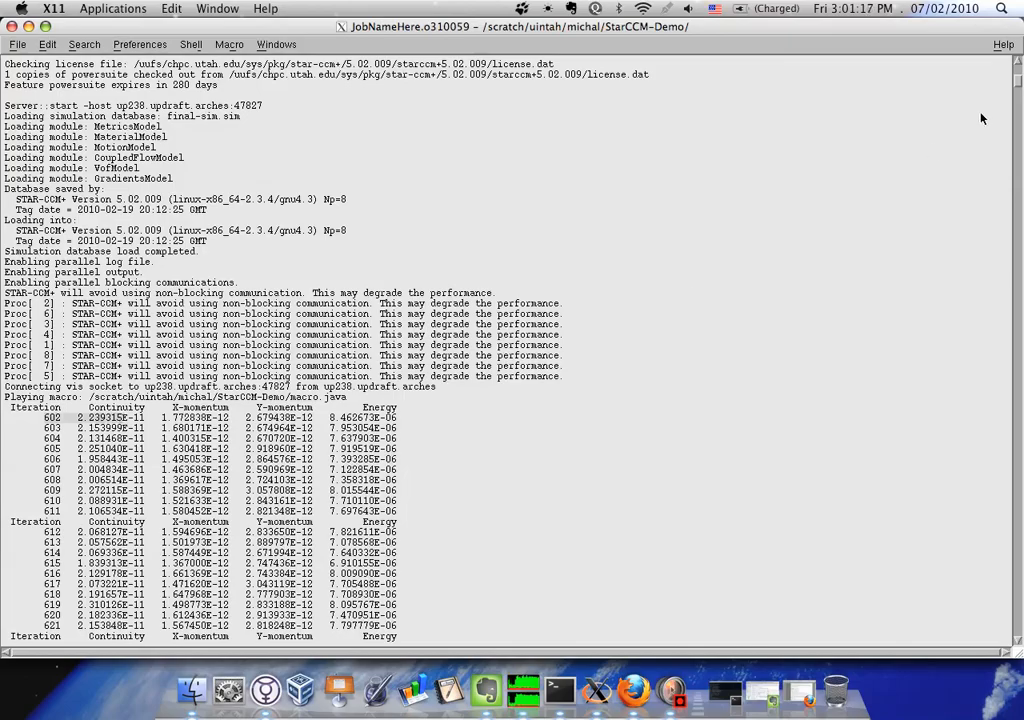
pyautogui.moveTo(1018, 84); pyautogui.dragTo(1014, 647)
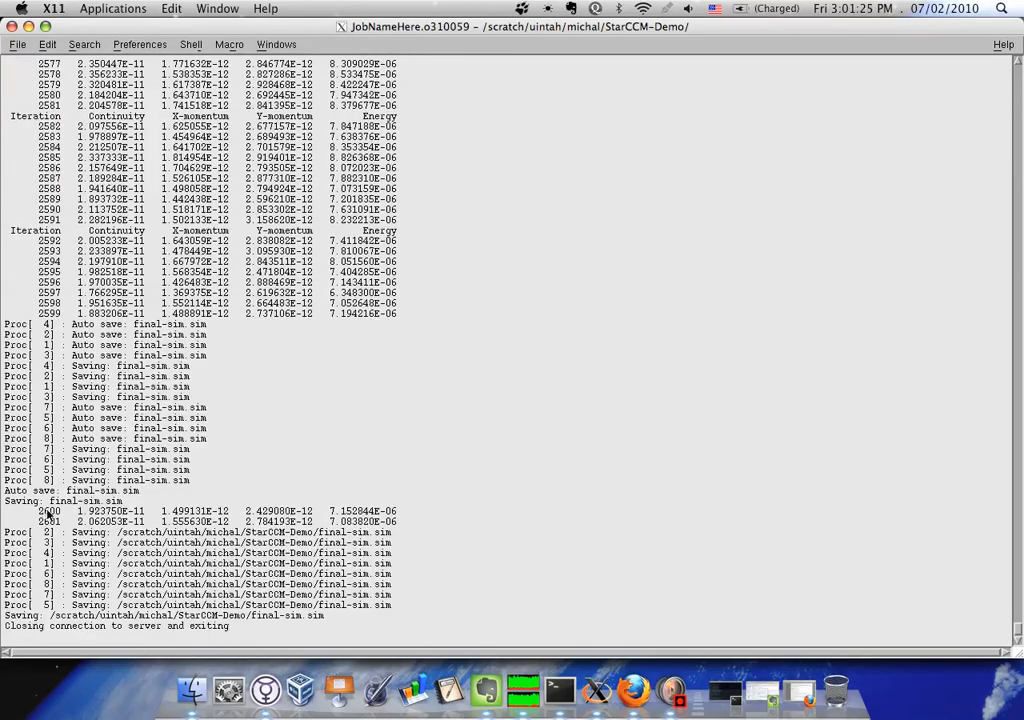
pyautogui.moveTo(37, 510); pyautogui.dragTo(81, 520)
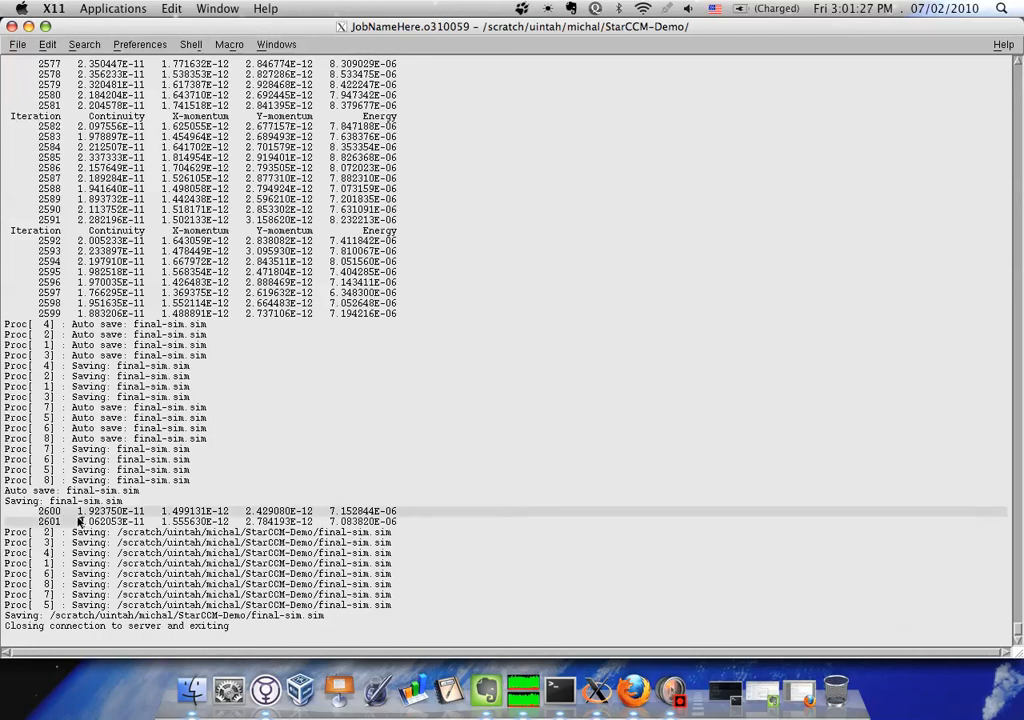
pyautogui.click(11, 27)
# Restore the JobNameHere.o310060 log at full size, examine its starting and ending iterations, and close it
pyautogui.click(395, 60)
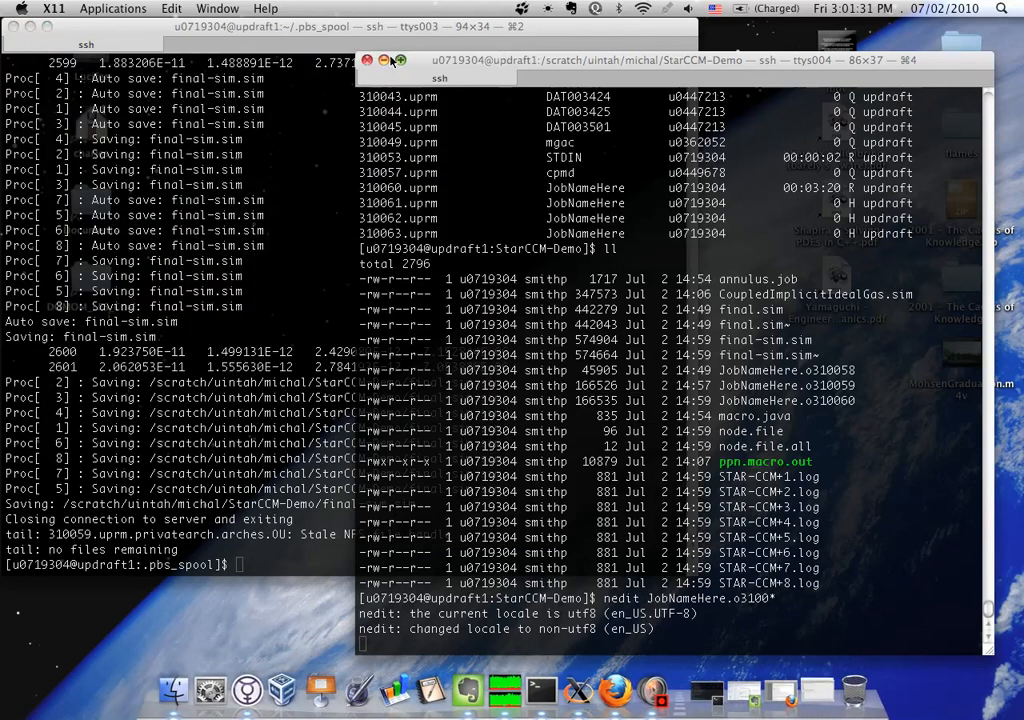
pyautogui.click(815, 688)
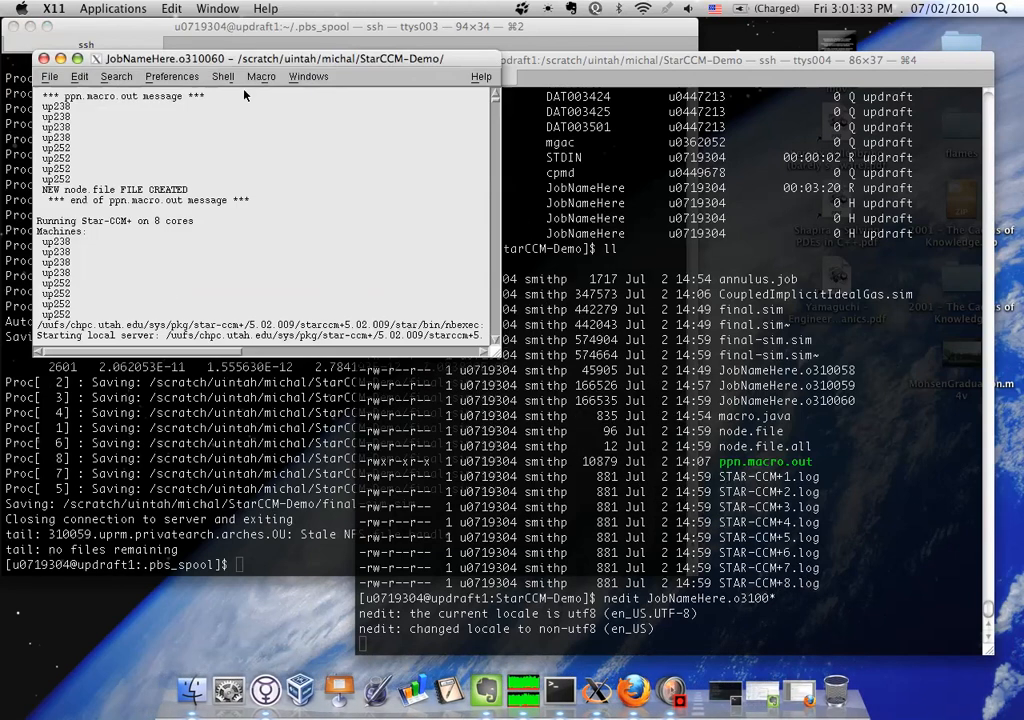
pyautogui.click(77, 59)
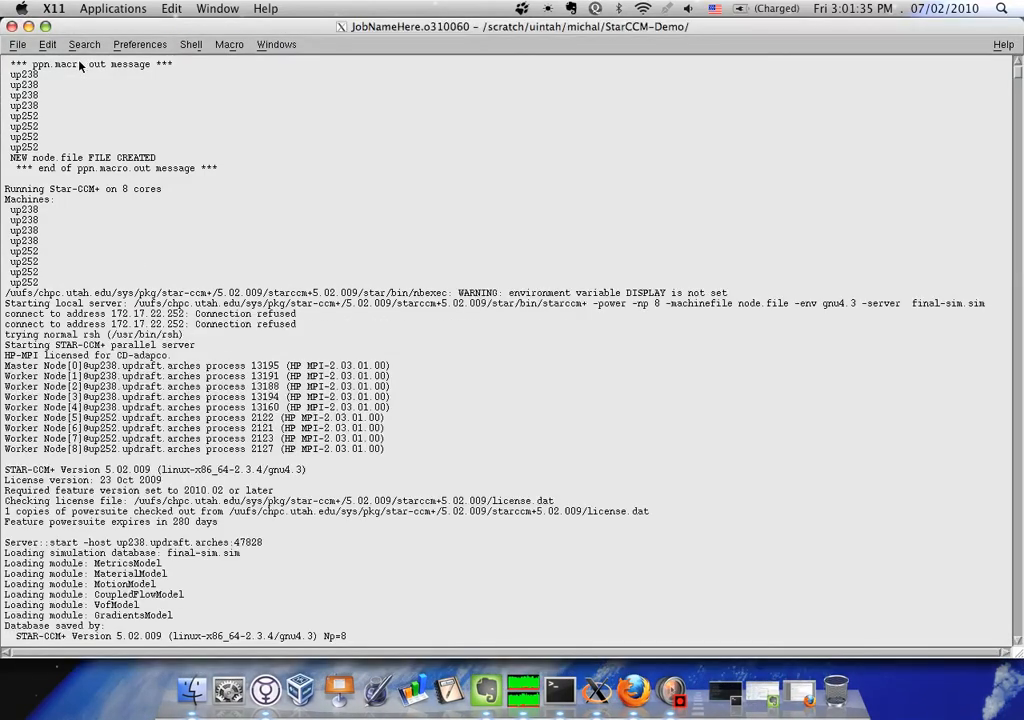
pyautogui.moveTo(1019, 75); pyautogui.dragTo(1020, 88)
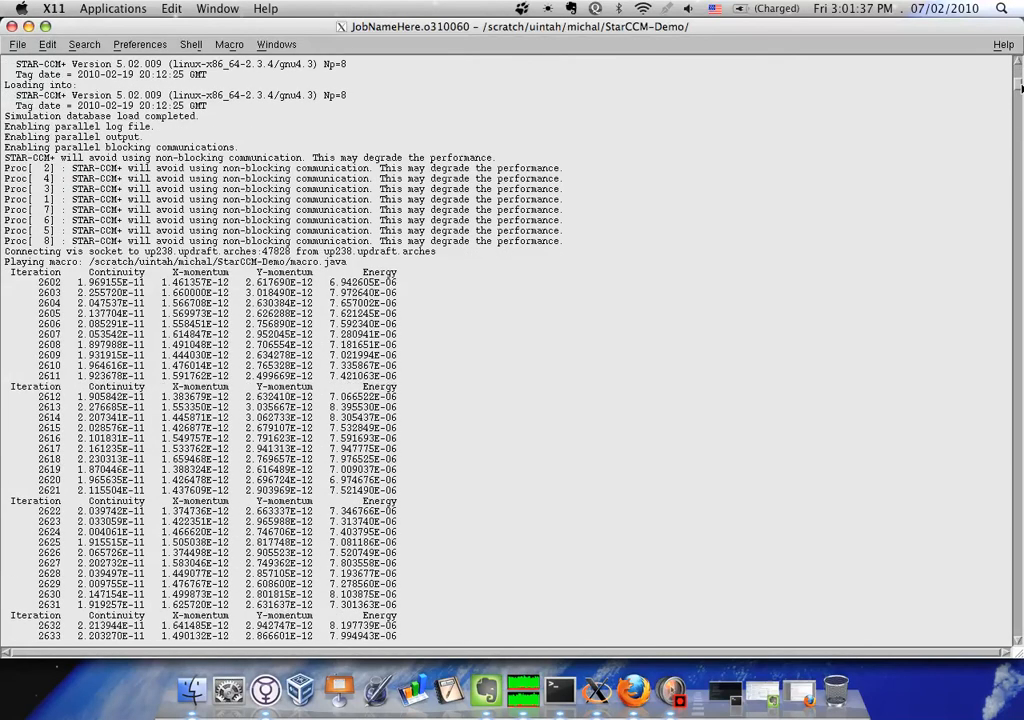
pyautogui.click(34, 283)
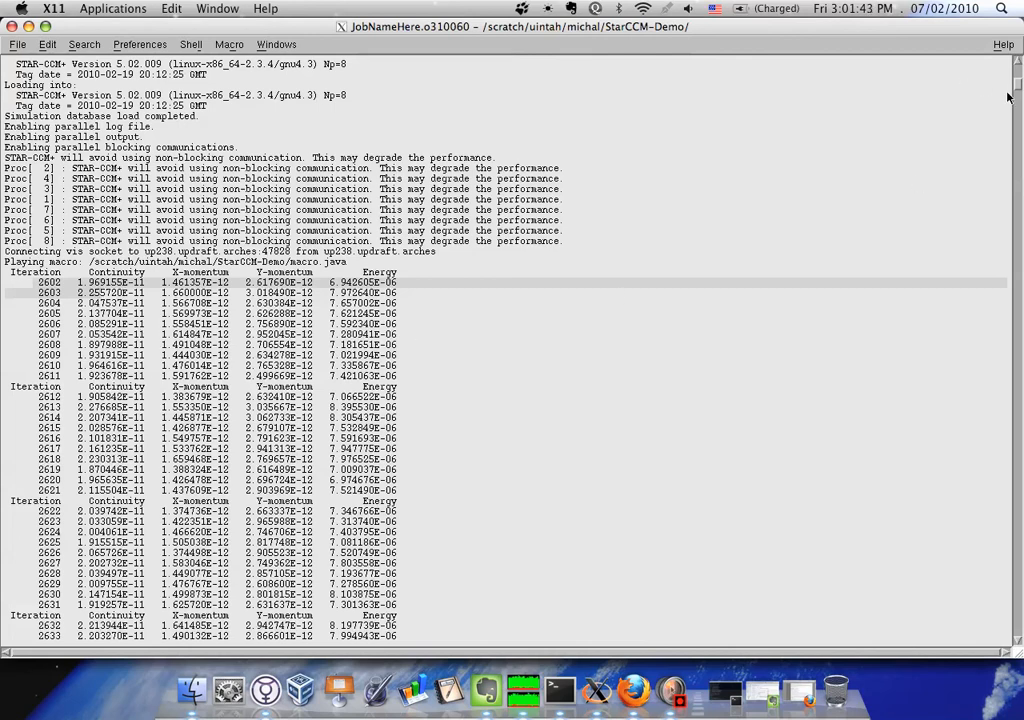
pyautogui.moveTo(1008, 96); pyautogui.dragTo(1008, 648)
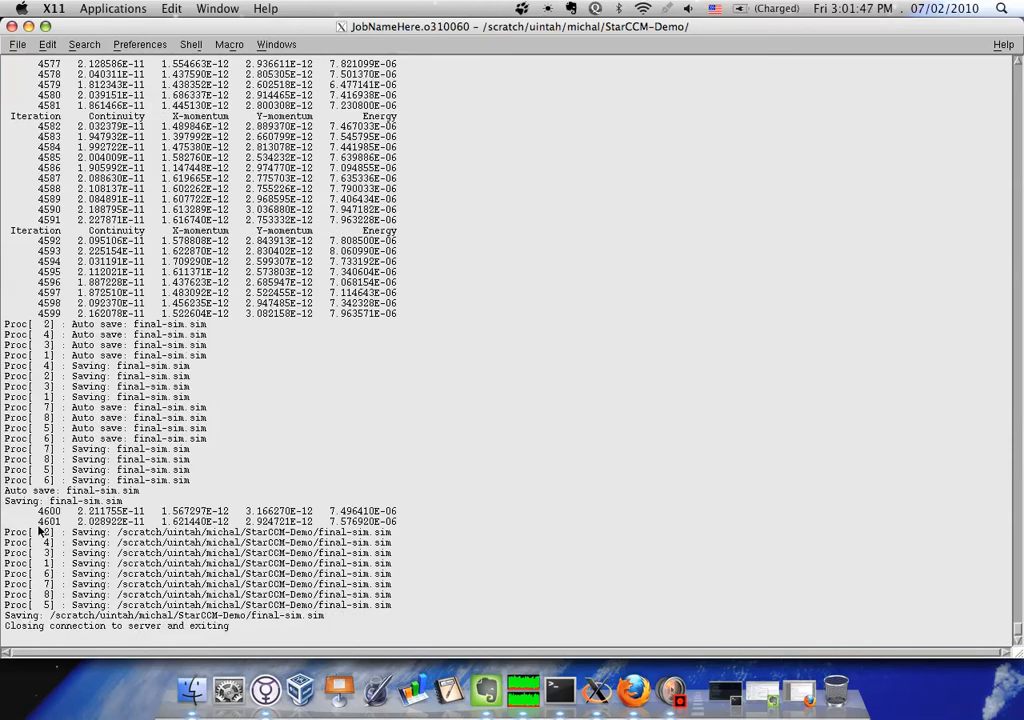
pyautogui.click(85, 528)
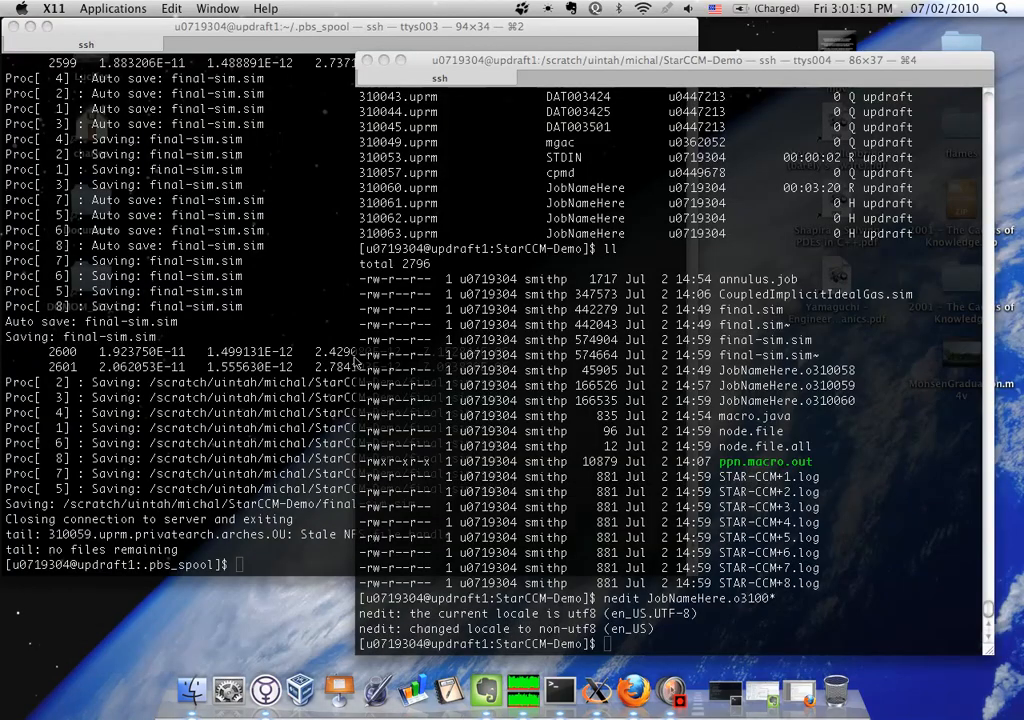
pyautogui.click(11, 25)
# Run qstat again in the terminal to check the statuses of jobs 310061 to 310063
pyautogui.write('qstat')
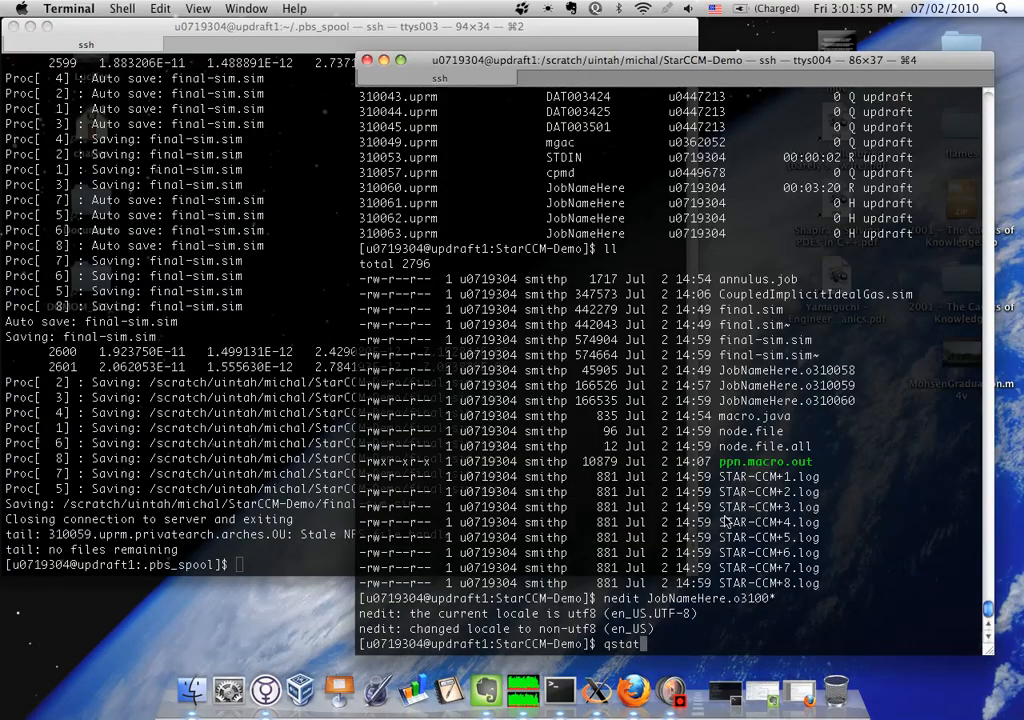
pyautogui.press('Return')
pyautogui.press('Return')
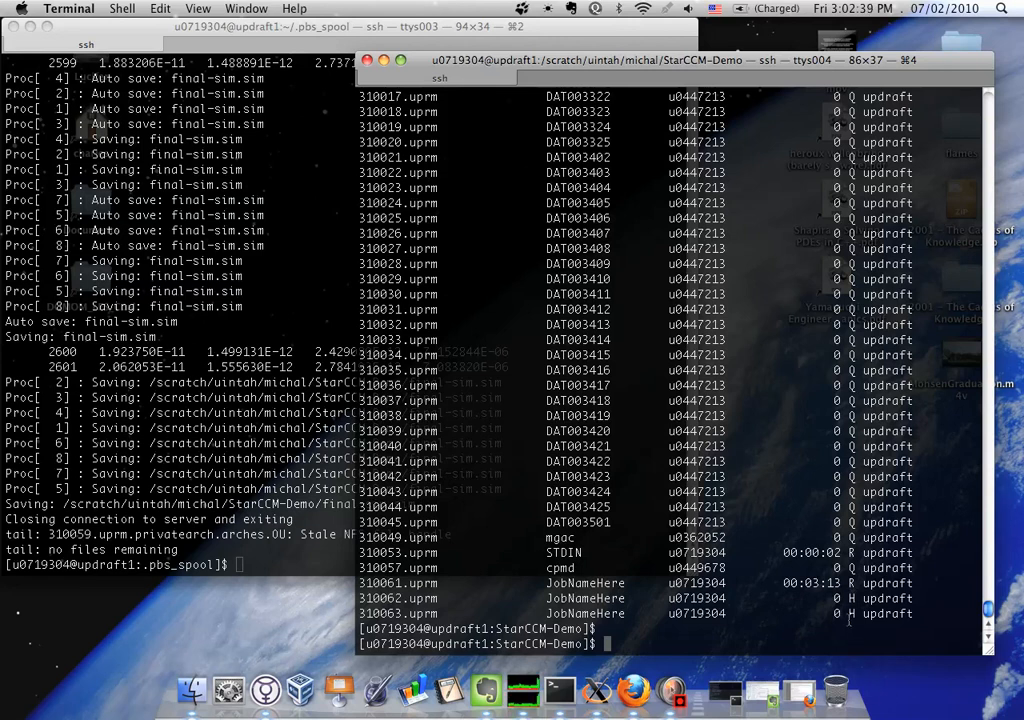
# Open the qsub manual page with man and enlarge the terminal window for reading
pyautogui.write('man qsub')
pyautogui.press('Return')
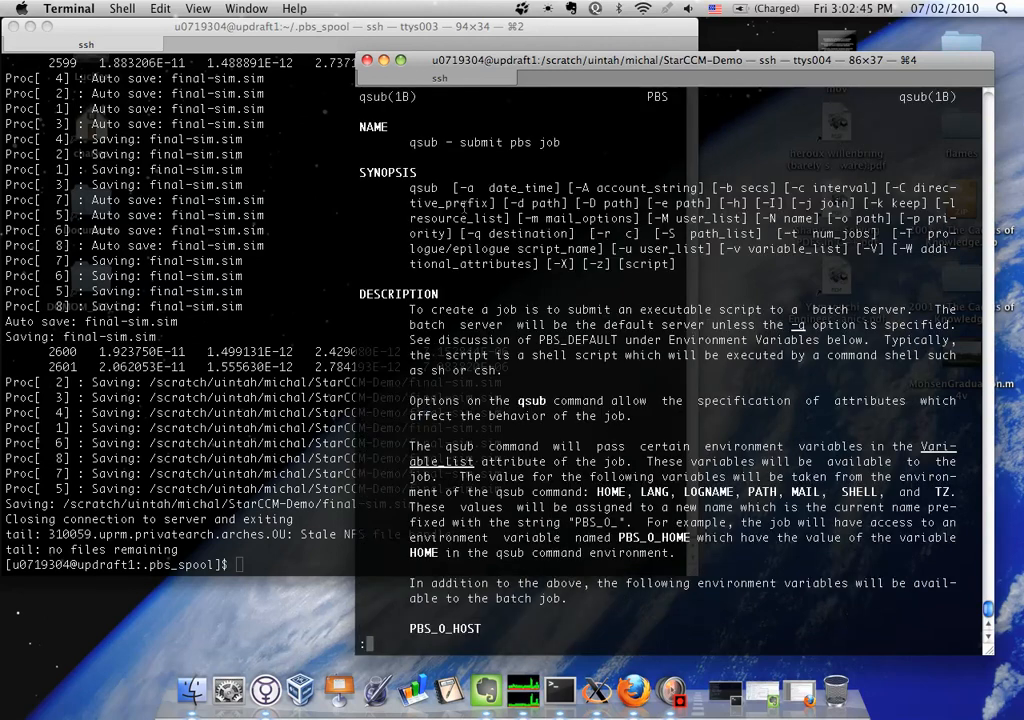
pyautogui.click(401, 61)
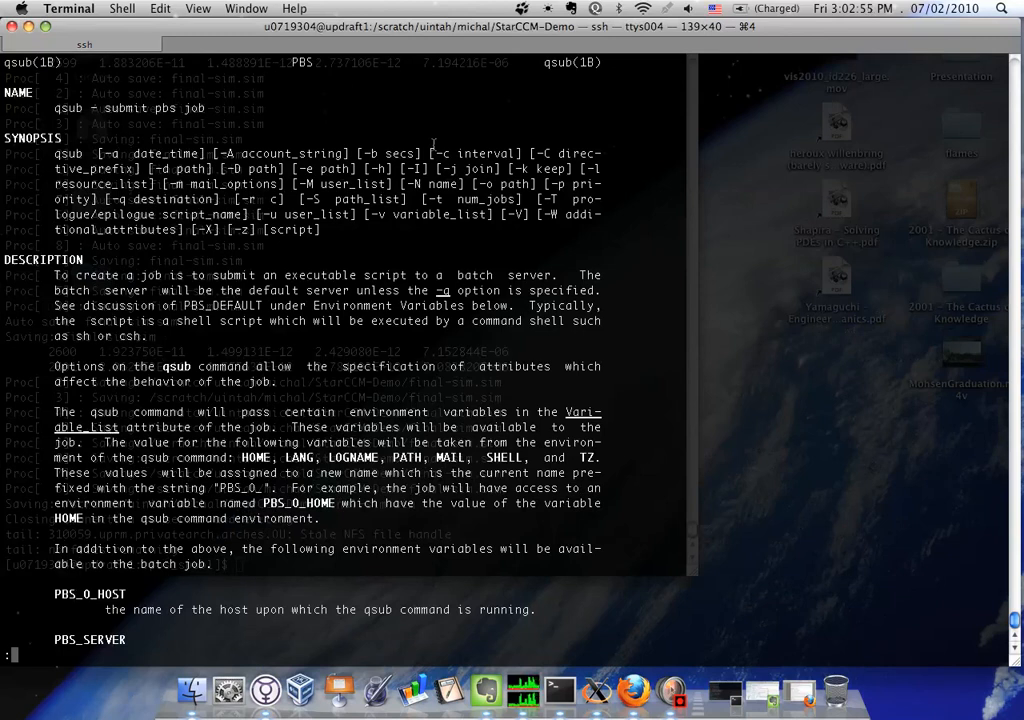
# Page through the qsub manual to the -W depend attribute and examine the afterok, afternotok and afterany dependency types
pyautogui.press('space')
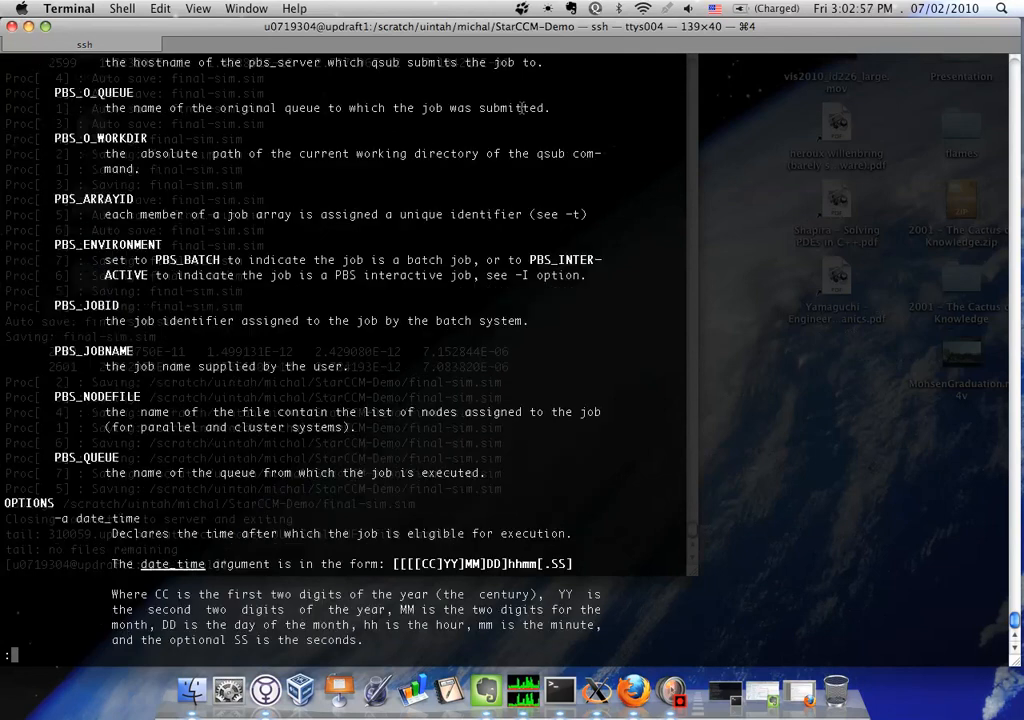
pyautogui.press('space')
pyautogui.press('space')
pyautogui.press('space')
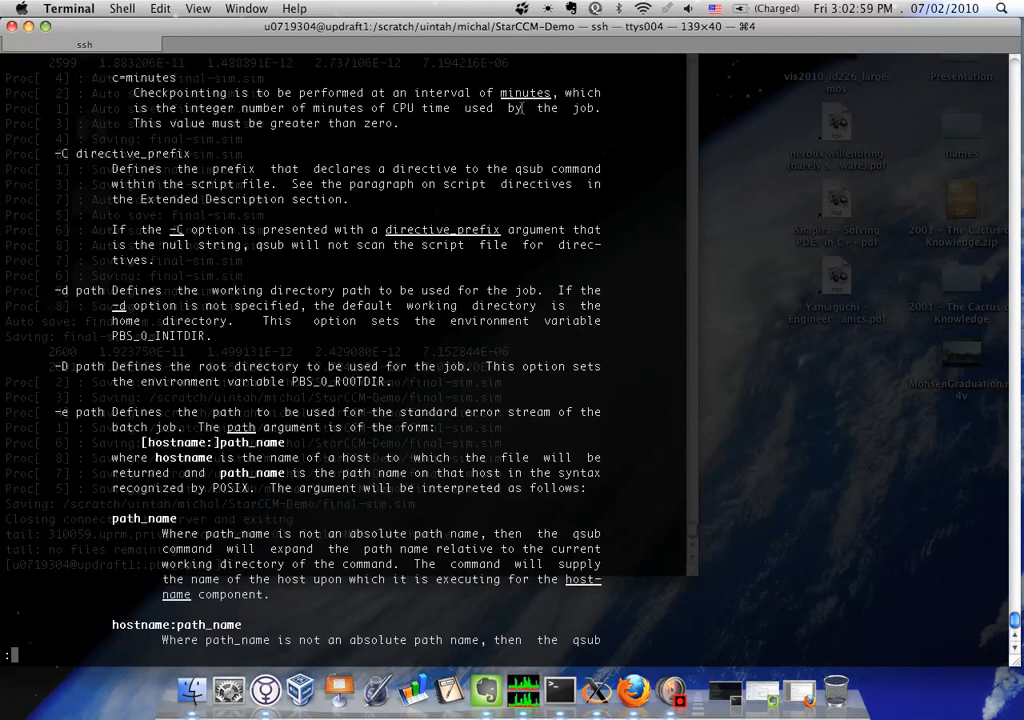
pyautogui.press('space')
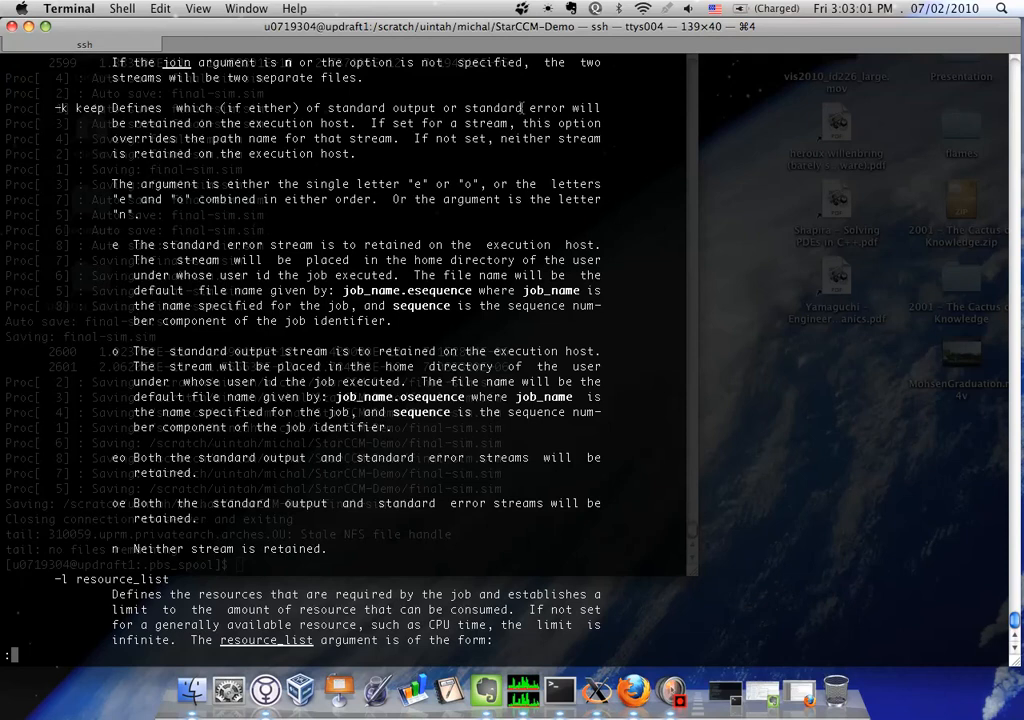
pyautogui.press('space')
pyautogui.press('space')
pyautogui.press('space')
pyautogui.press('space')
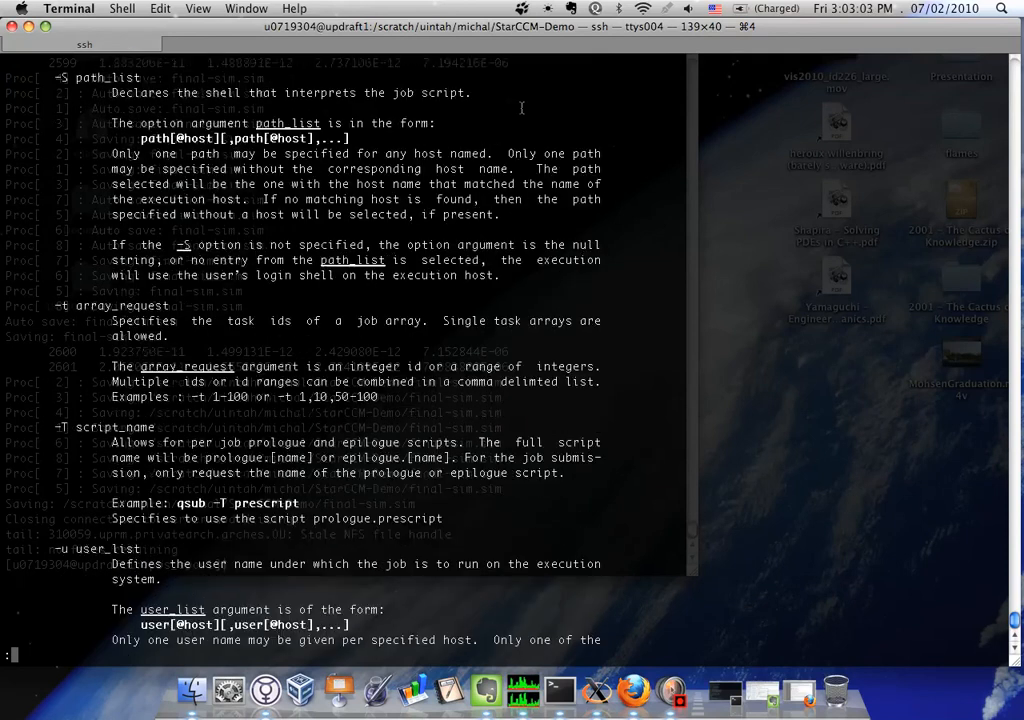
pyautogui.press('space')
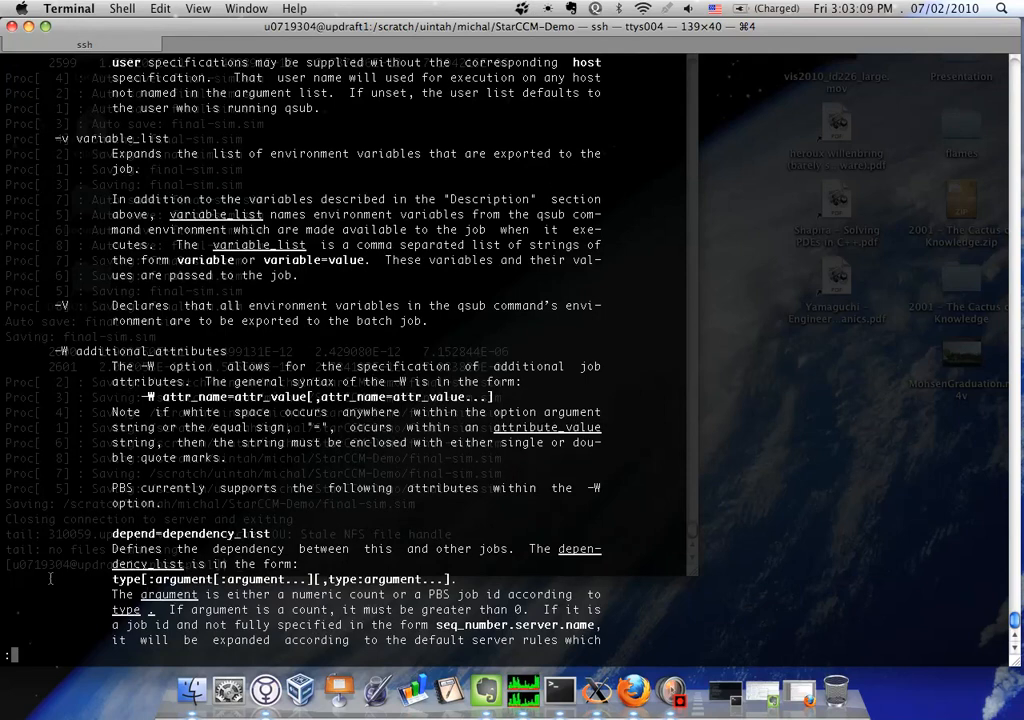
pyautogui.press('space')
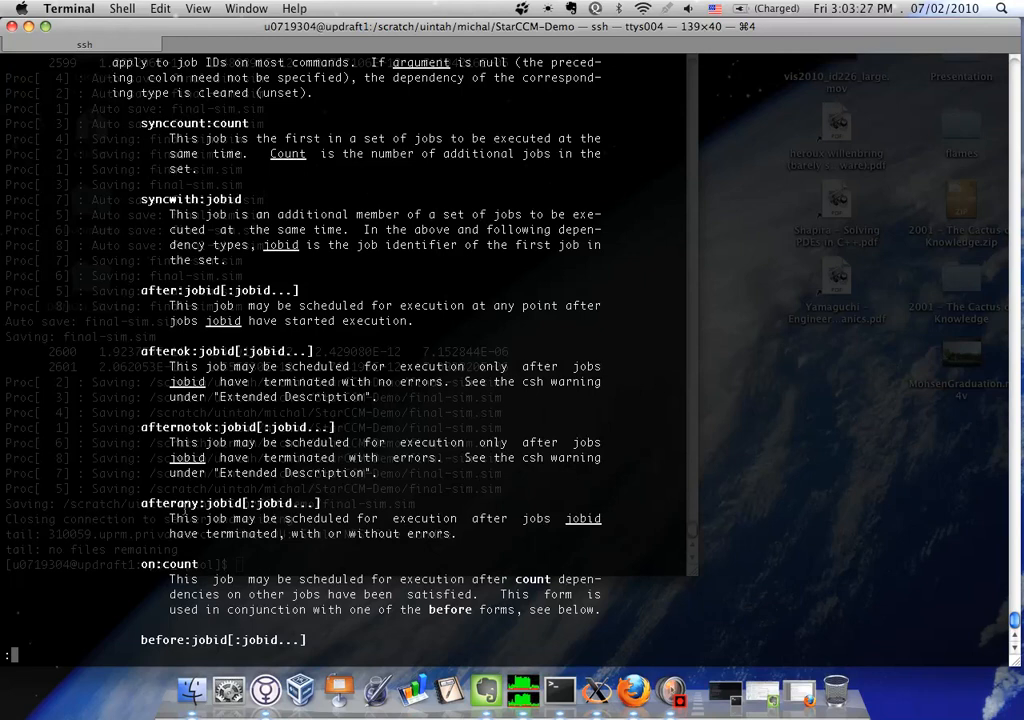
# Examine the afternotok and afterok dependency entries in the qsub manual, highlighting each one's heading
pyautogui.doubleClick(157, 428)
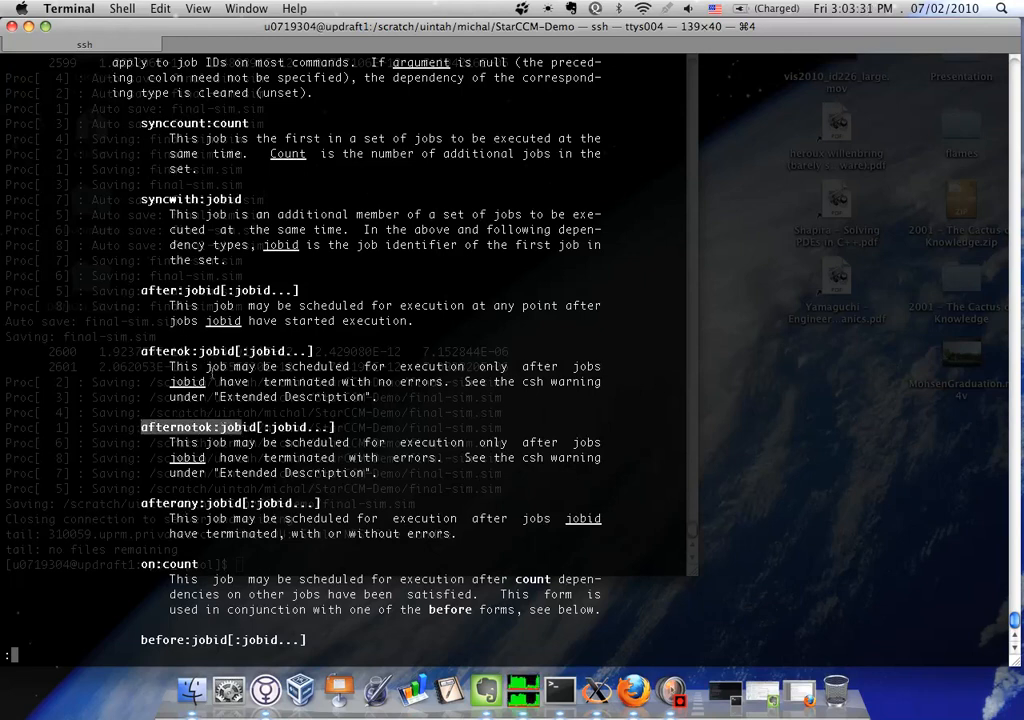
pyautogui.moveTo(141, 351); pyautogui.dragTo(316, 351)
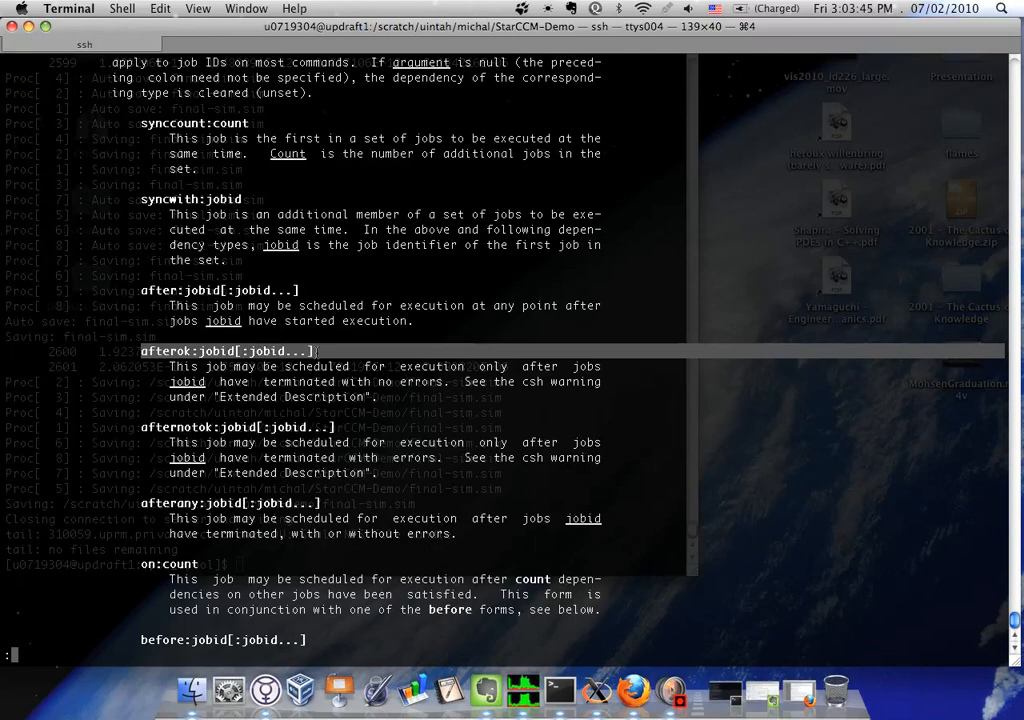
pyautogui.click(562, 487)
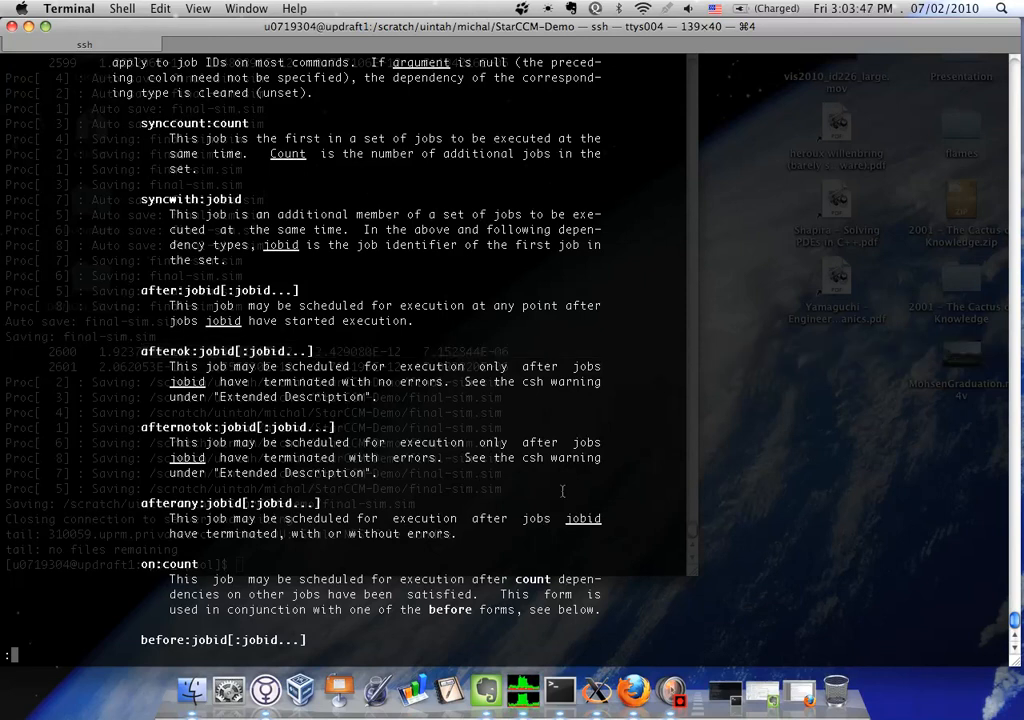
# Quit the manual and run qstat to check the statuses of jobs 310062 and 310063
pyautogui.write('qqstat')
pyautogui.press('Return')
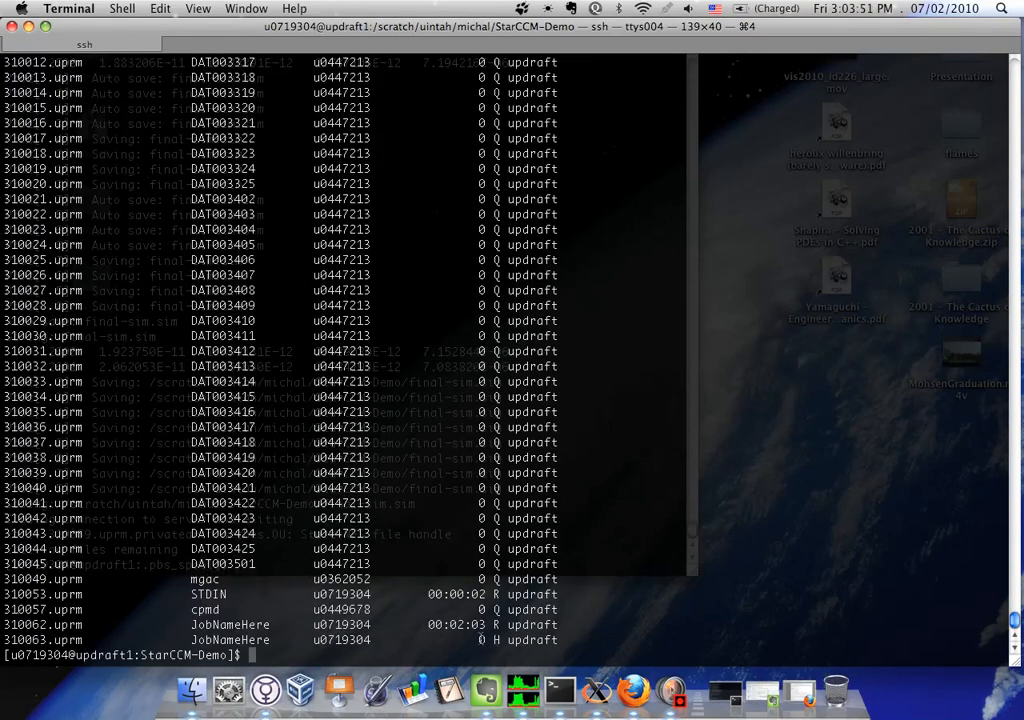
pyautogui.tripleClick(482, 636)
pyautogui.tripleClick(481, 624)
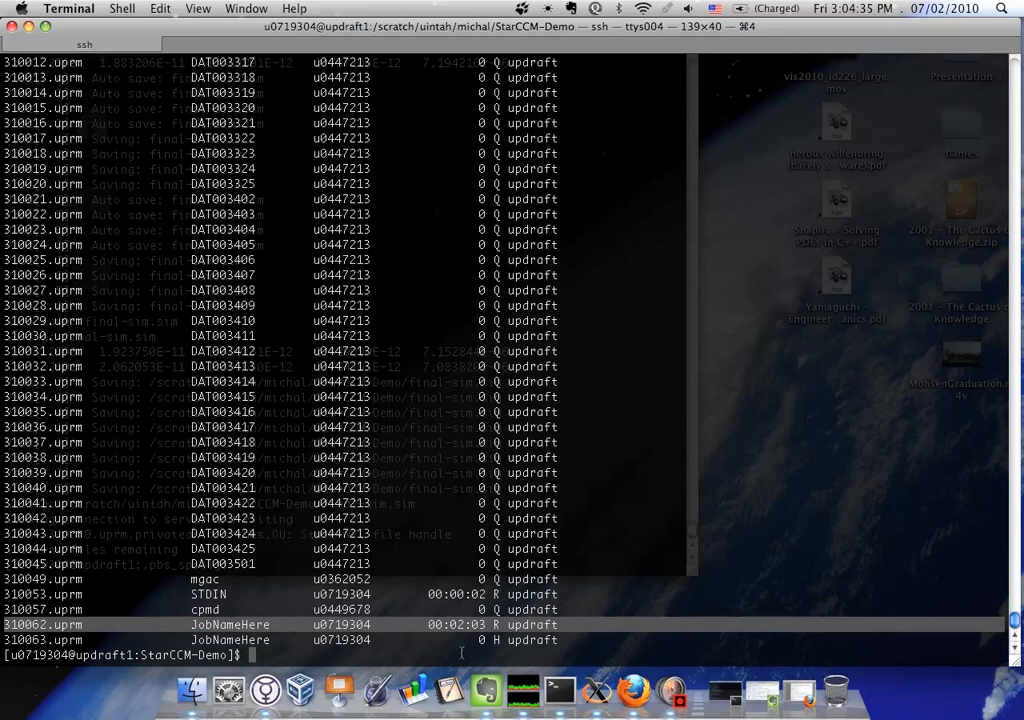
pyautogui.write('qd')
pyautogui.press('BackSpace')
pyautogui.write('el')
pyautogui.press('BackSpace')
pyautogui.press('BackSpace')
pyautogui.write('del')
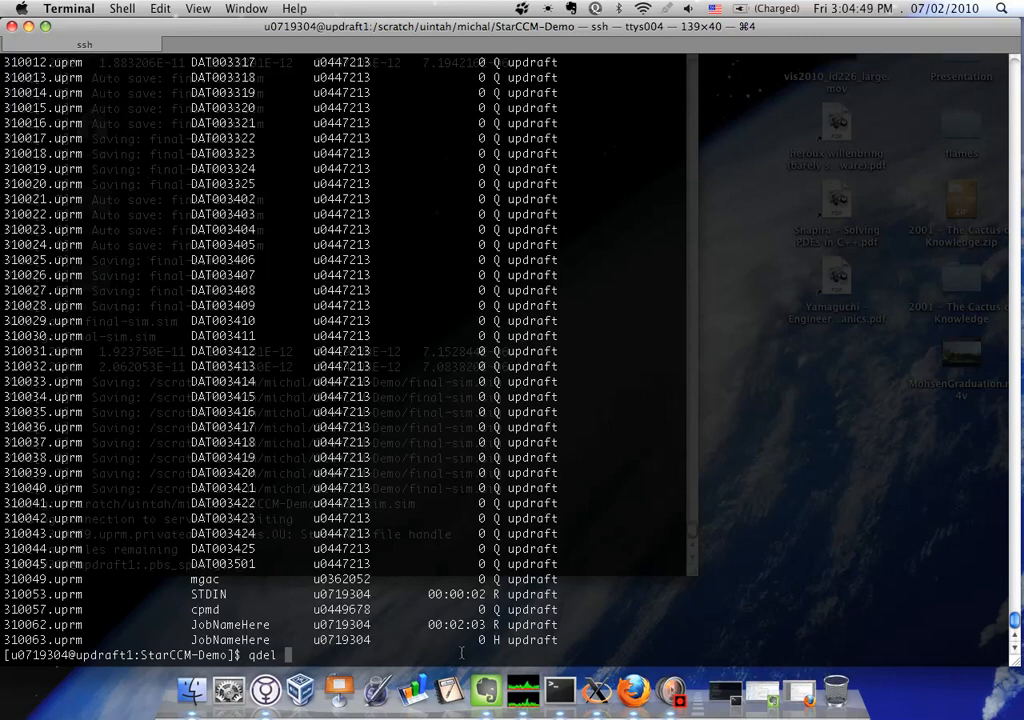
pyautogui.press('BackSpace')
pyautogui.press('BackSpace')
pyautogui.press('BackSpace')
pyautogui.press('BackSpace')
pyautogui.press('BackSpace')
# Run starccm+ -help and examine the -phelp entry under the parallel options
pyautogui.write('starccm+ -help')
pyautogui.press('Return')
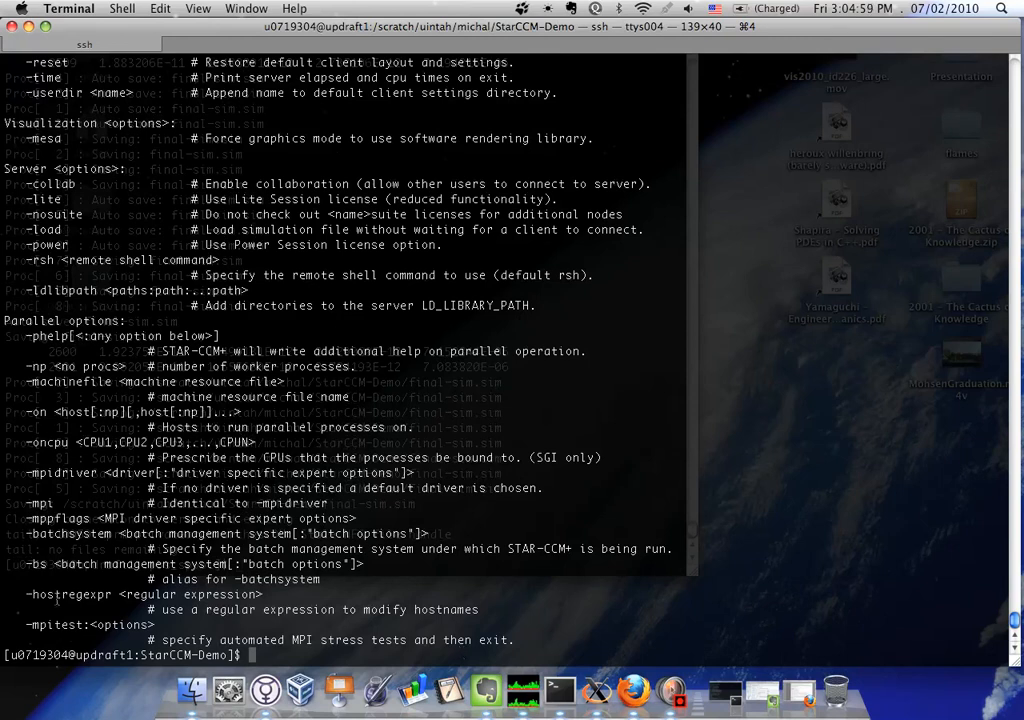
pyautogui.moveTo(24, 320); pyautogui.dragTo(611, 356)
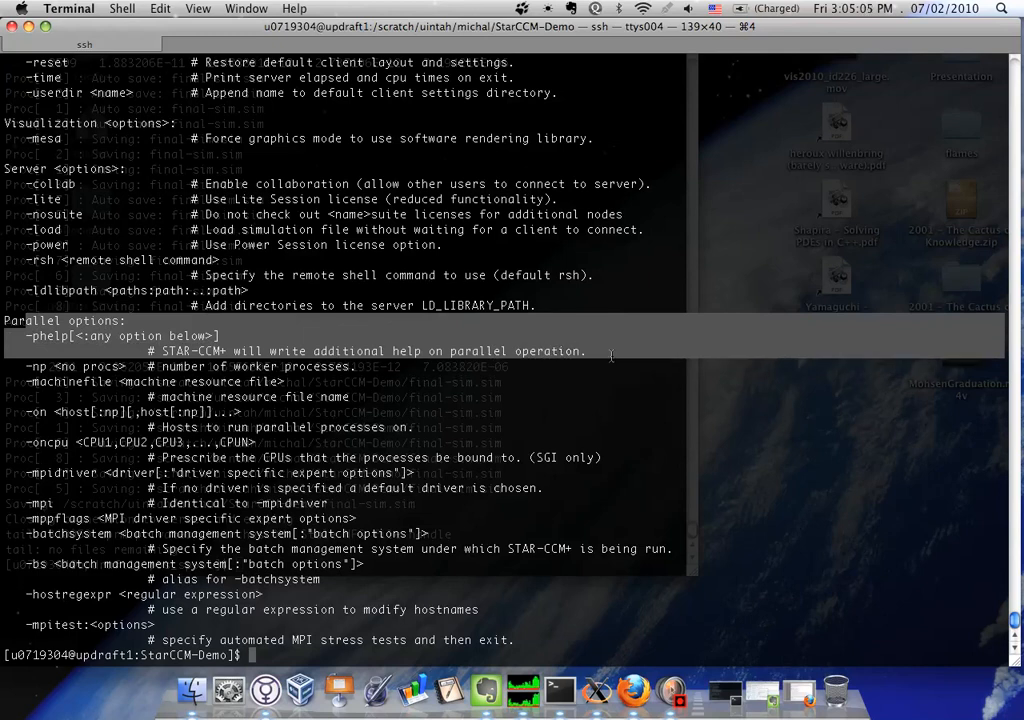
# Run starccm+ -phelp and examine the batch management systems supported by -batchsystem, highlighting the pbs entry
pyautogui.click(611, 356)
pyautogui.write('starccm+ -phelp')
pyautogui.press('Return')
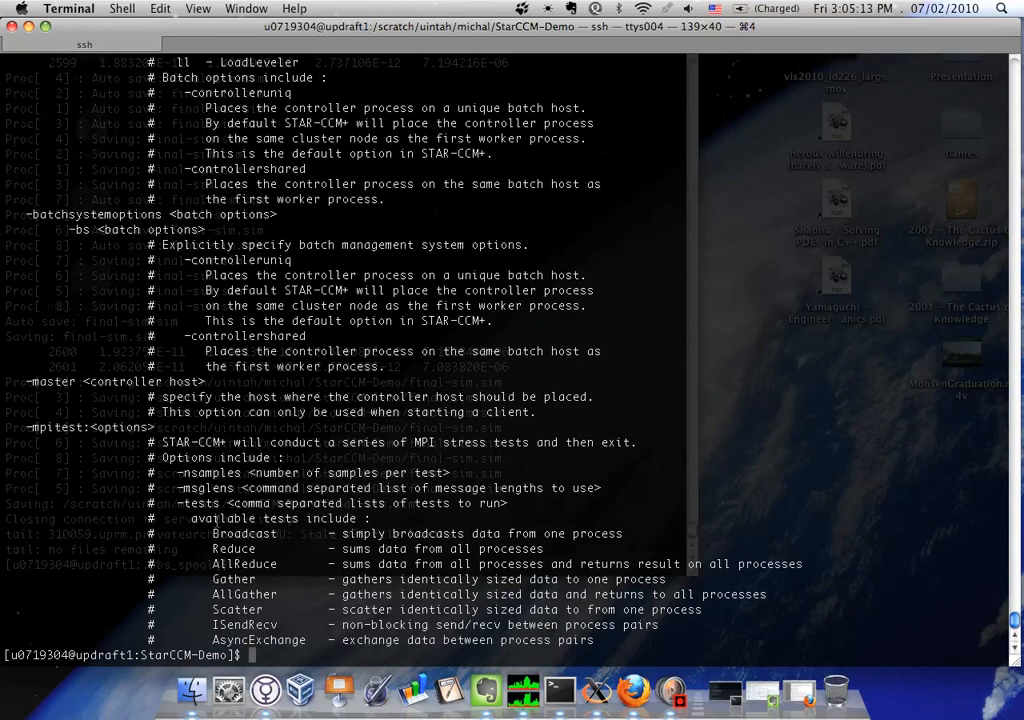
pyautogui.scroll(6, 249, 545)
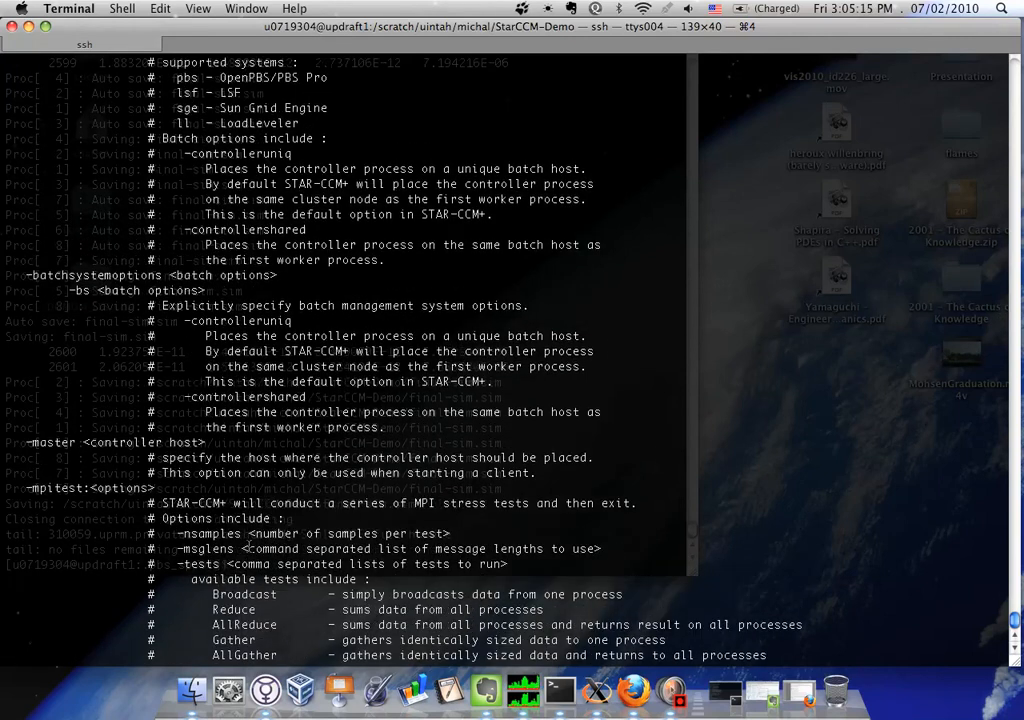
pyautogui.scroll(1, 249, 545)
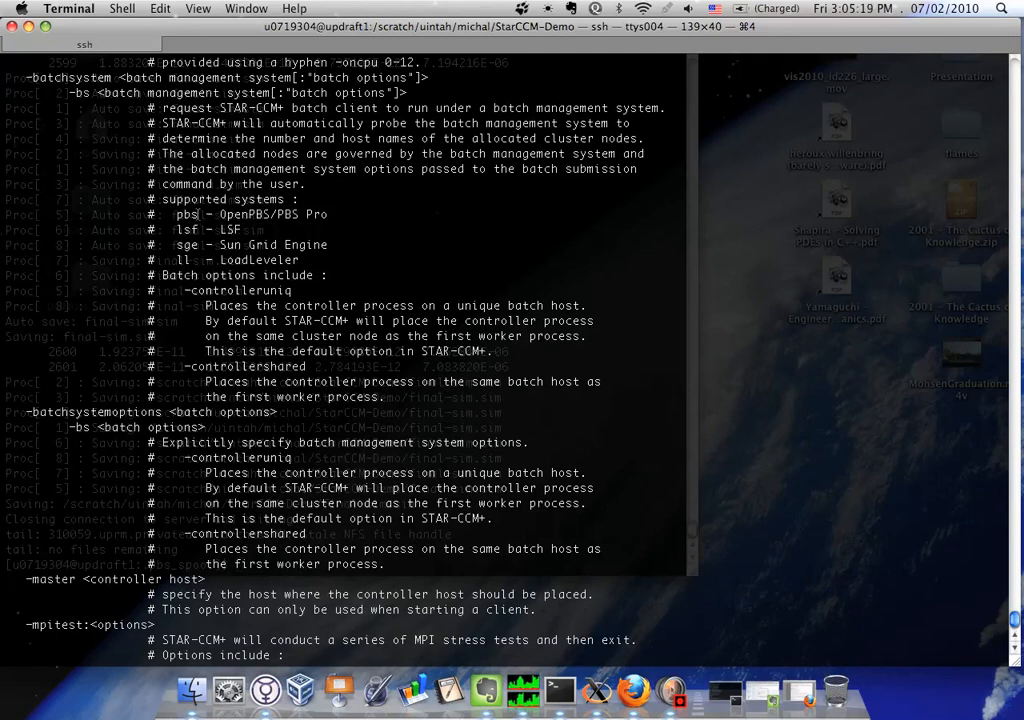
pyautogui.moveTo(175, 214); pyautogui.dragTo(341, 219)
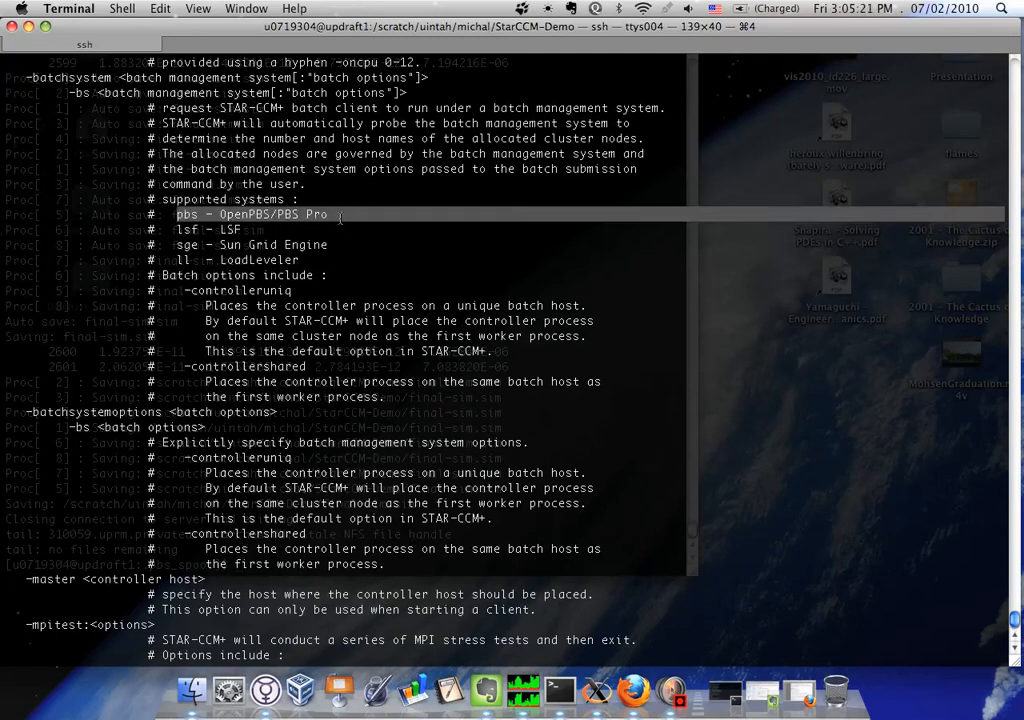
# Review the rest of the parallel help back to its start, including the -hostregexpr, -mpidriver, -machinefile and -np options
pyautogui.scroll(10, 293, 214)
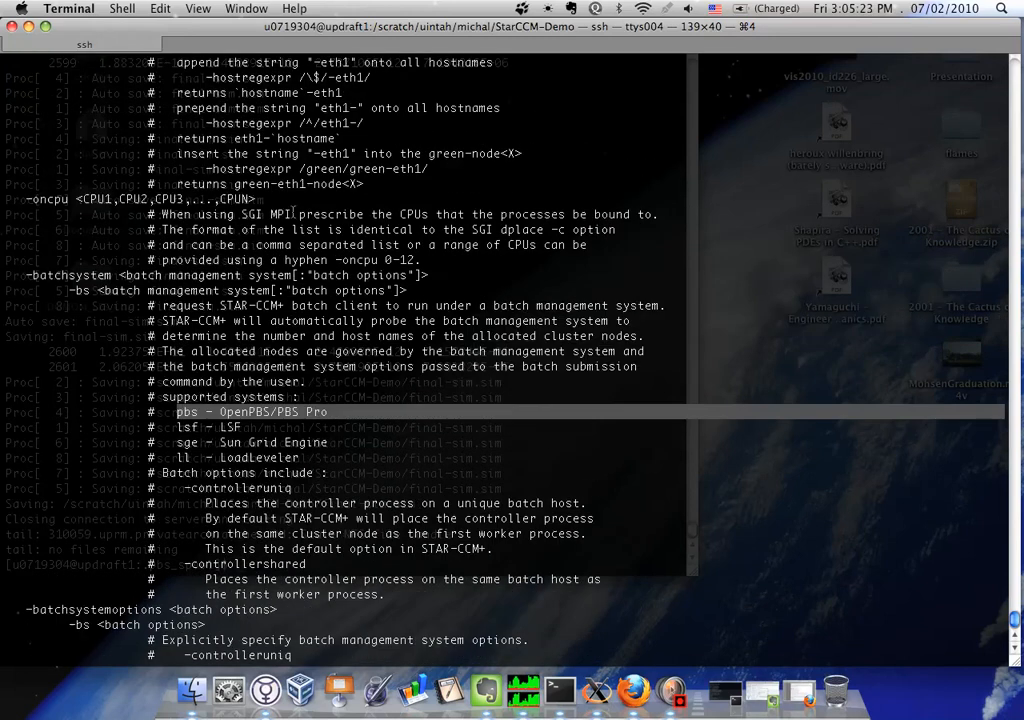
pyautogui.scroll(8, 258, 229)
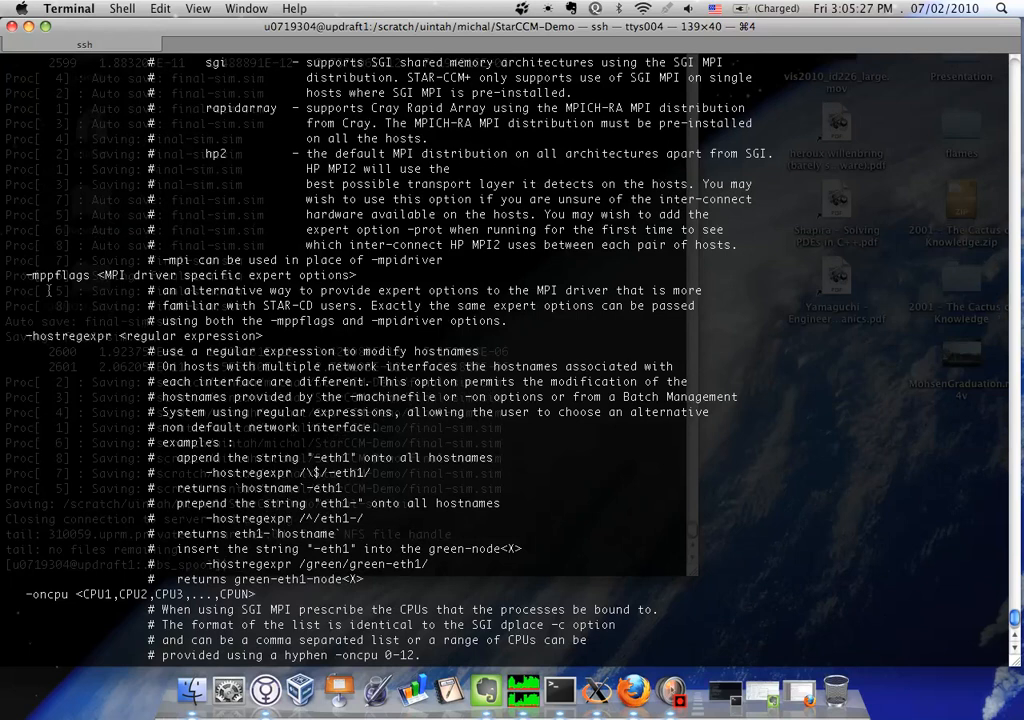
pyautogui.scroll(7, 60, 273)
pyautogui.scroll(3, 45, 250)
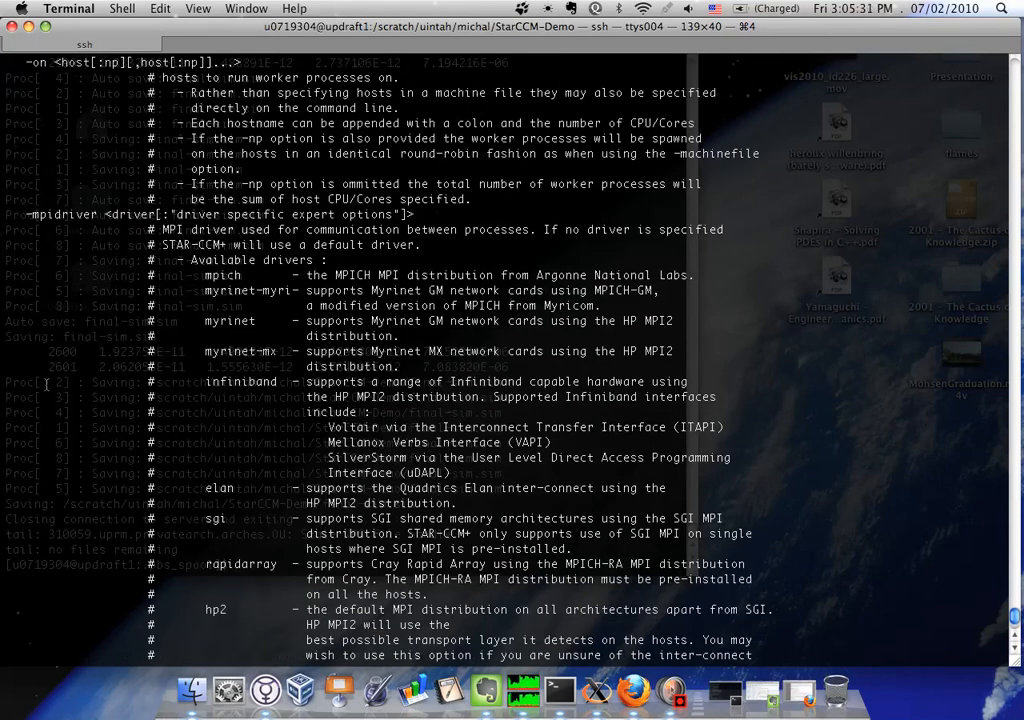
pyautogui.scroll(2, 45, 383)
pyautogui.scroll(6, 45, 383)
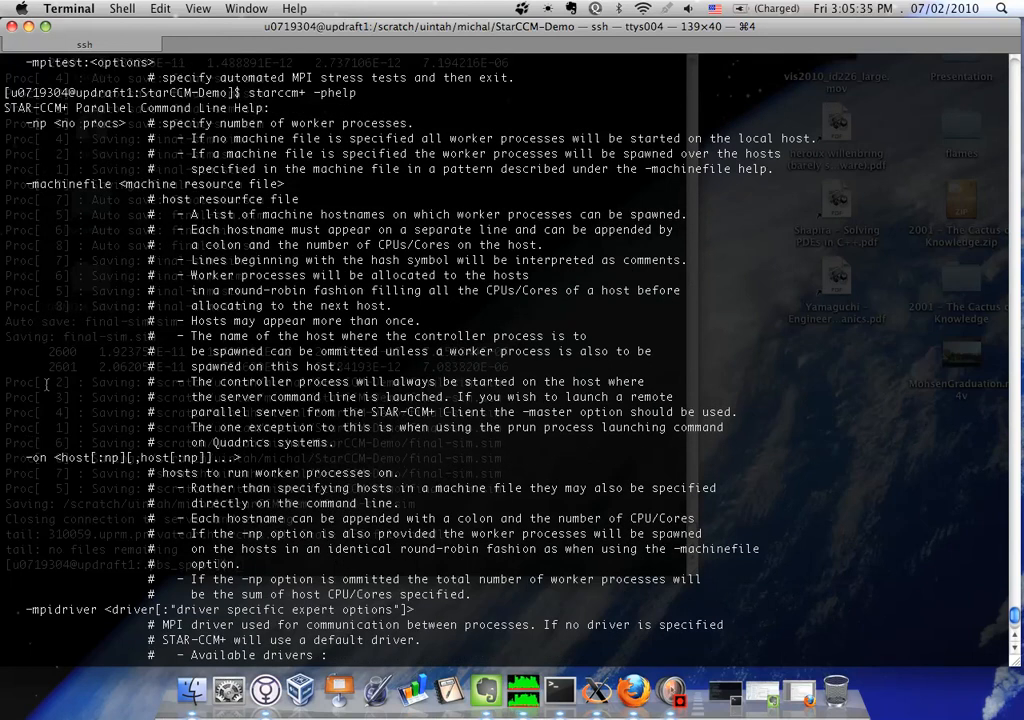
# Return to the prompt and list the StarCCM-Demo directory's files in long format with ll
pyautogui.write('q')
pyautogui.press('Return')
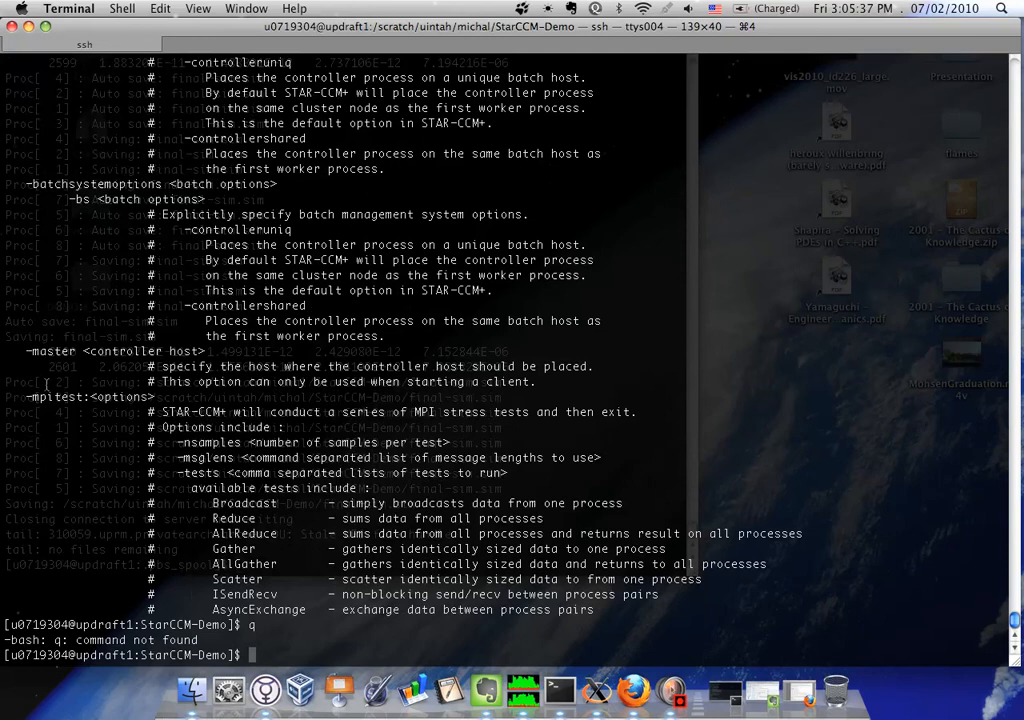
pyautogui.write('ll')
pyautogui.press('Return')
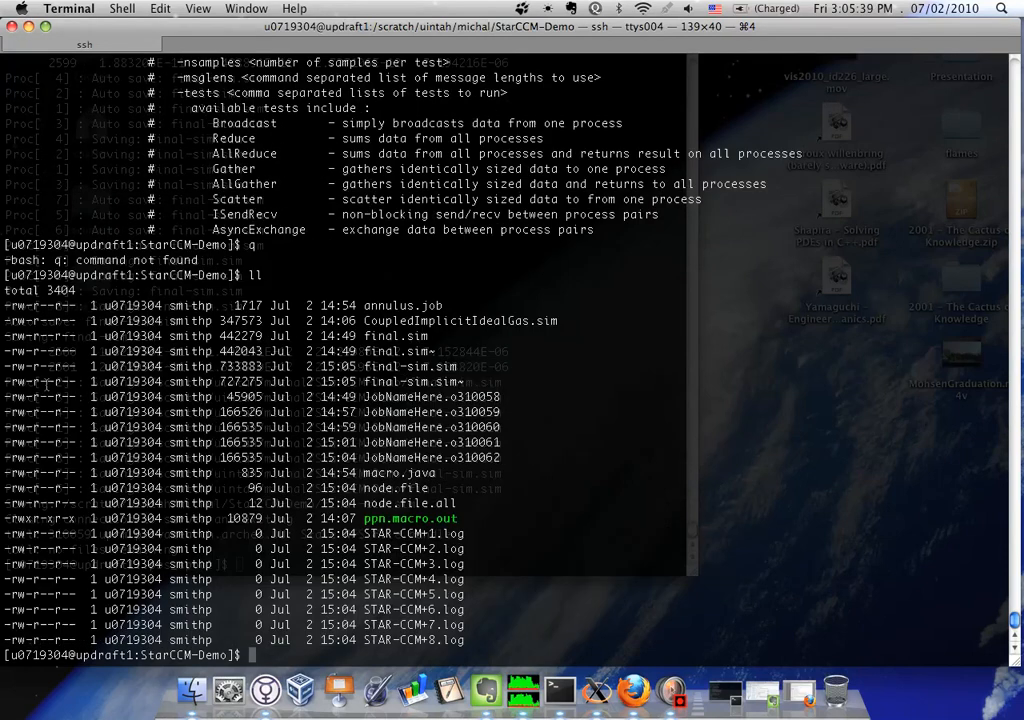